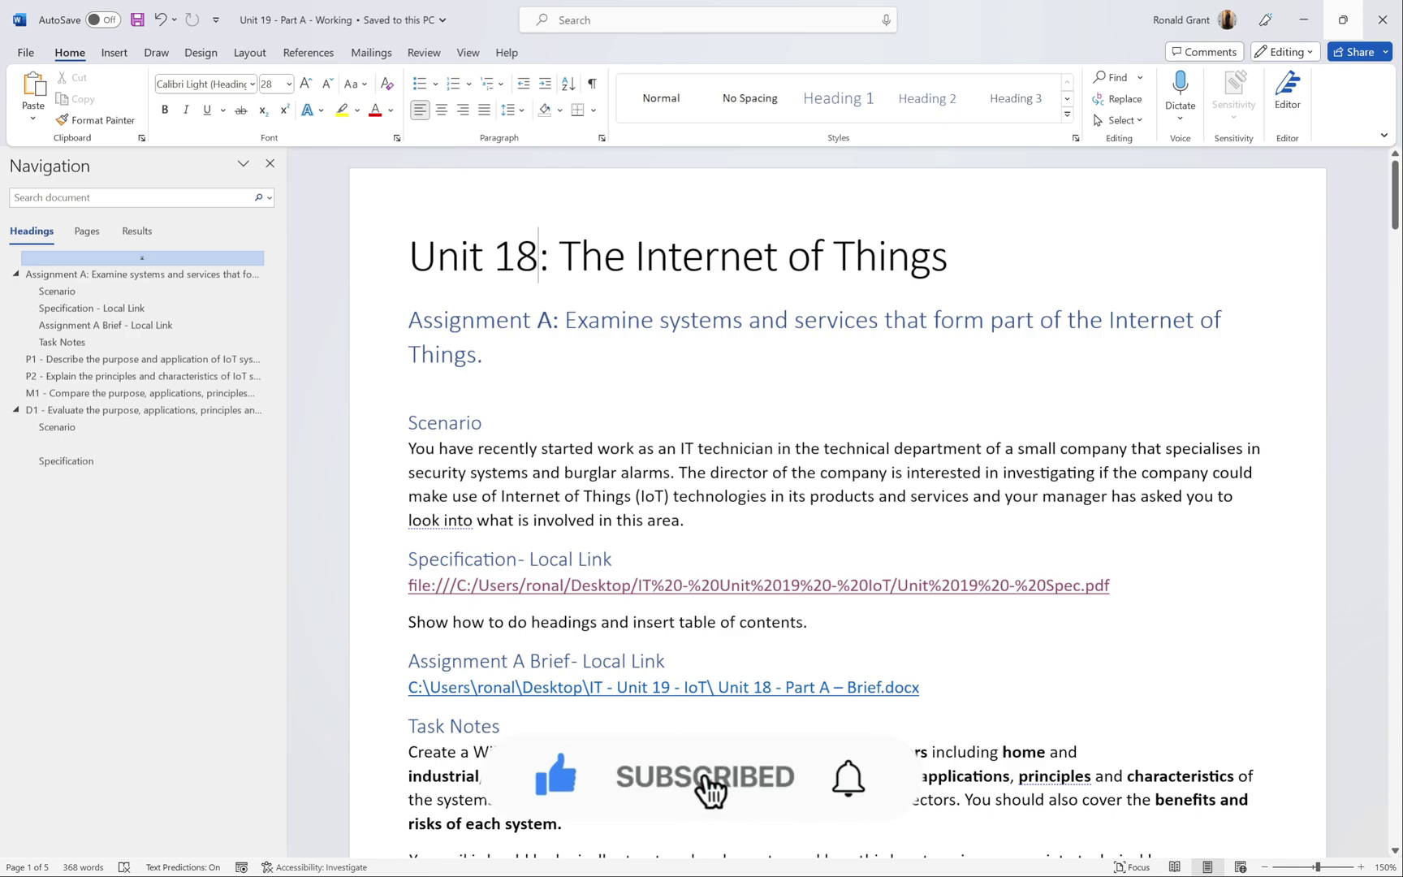
# Step: Change the unit number in the document title to 18/19 and save the document
pyautogui.write('9')
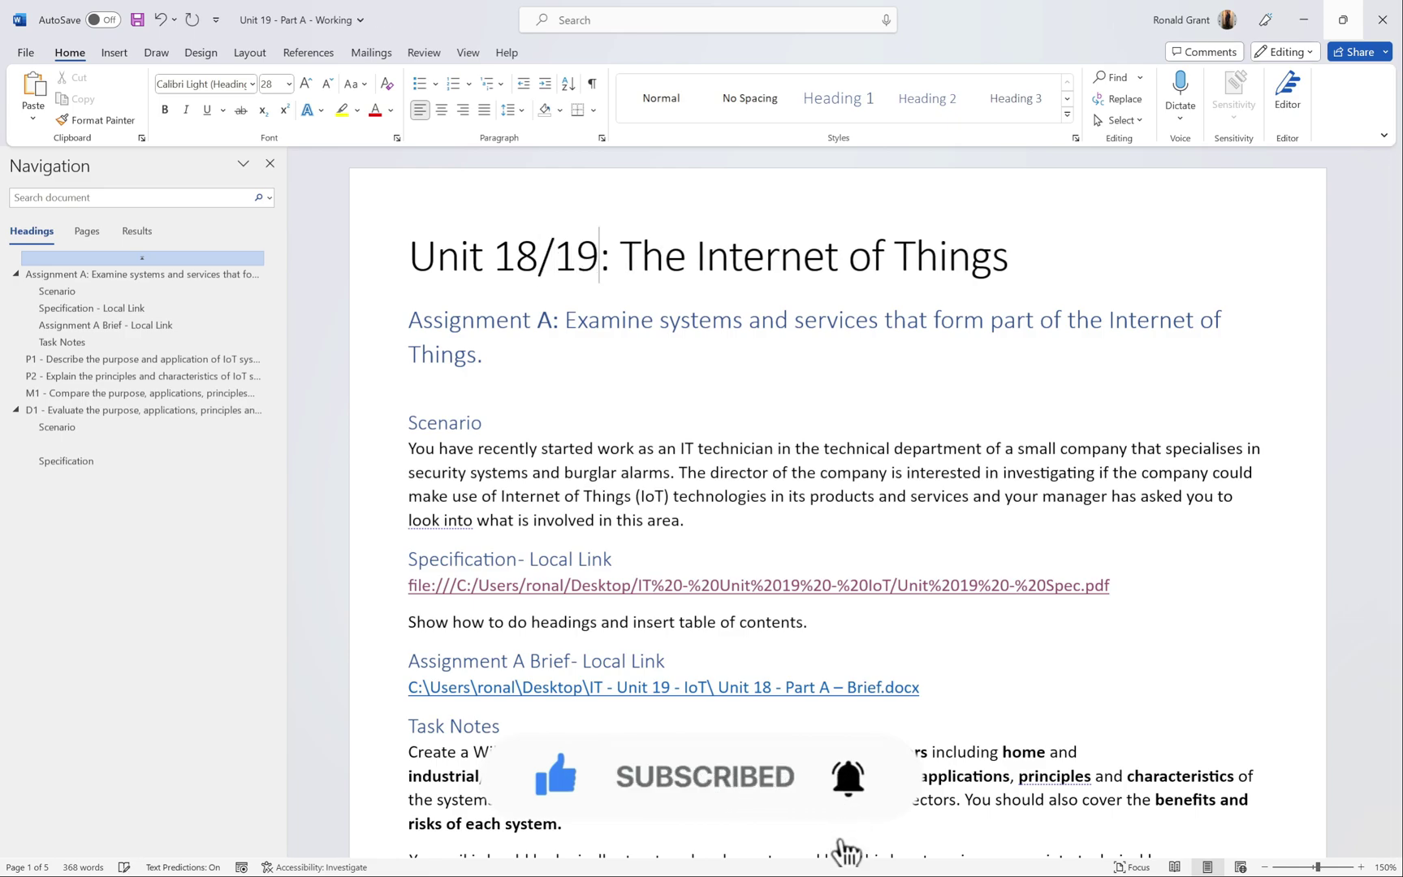
pyautogui.press('End')
pyautogui.hotkey('ctrl', 's')
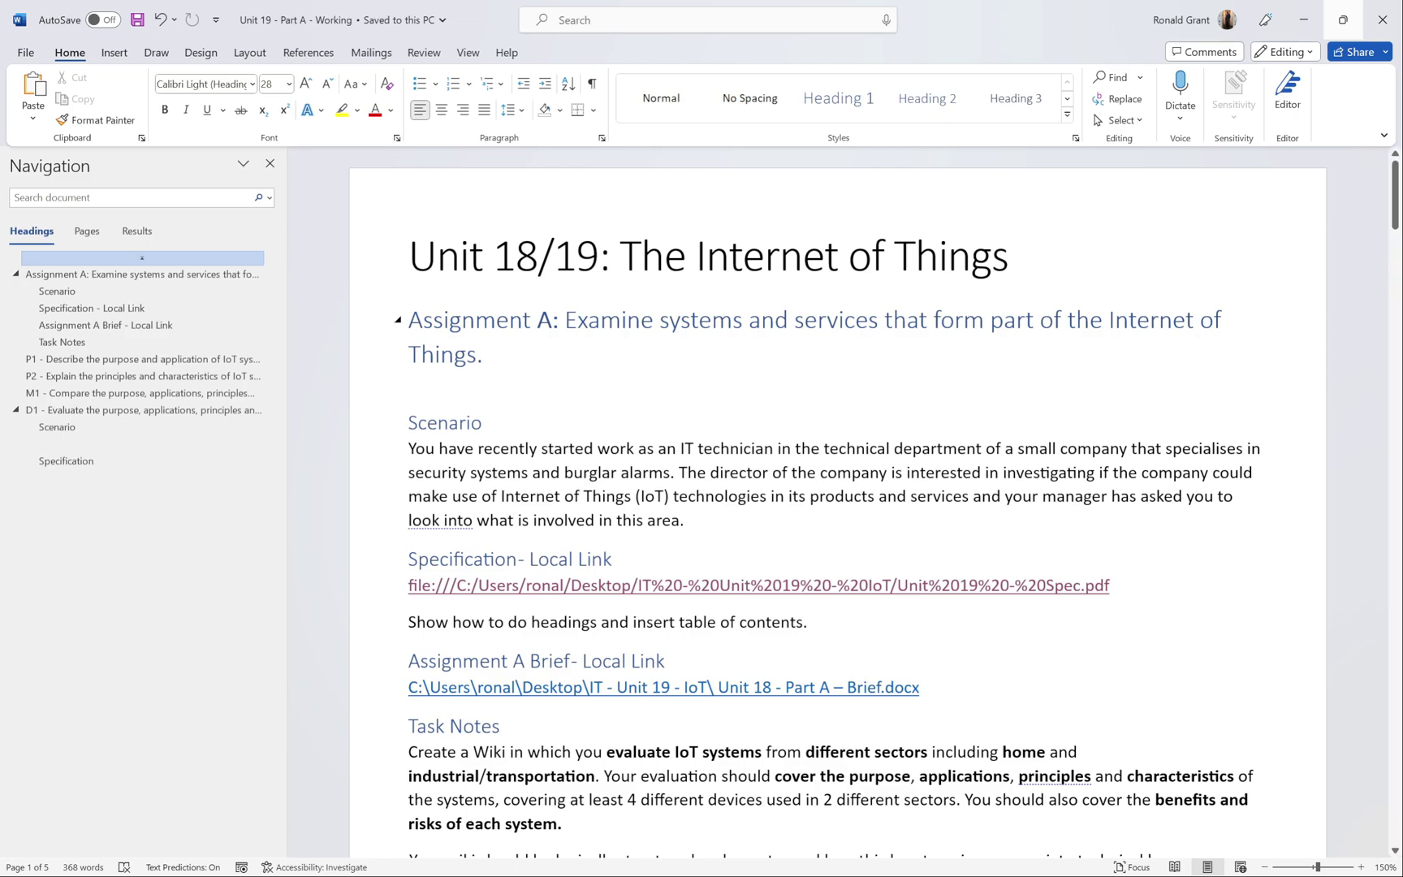
# Step: Apply the Title style to the line "Unit 18/19: The Internet of Things"
pyautogui.click(484, 355)
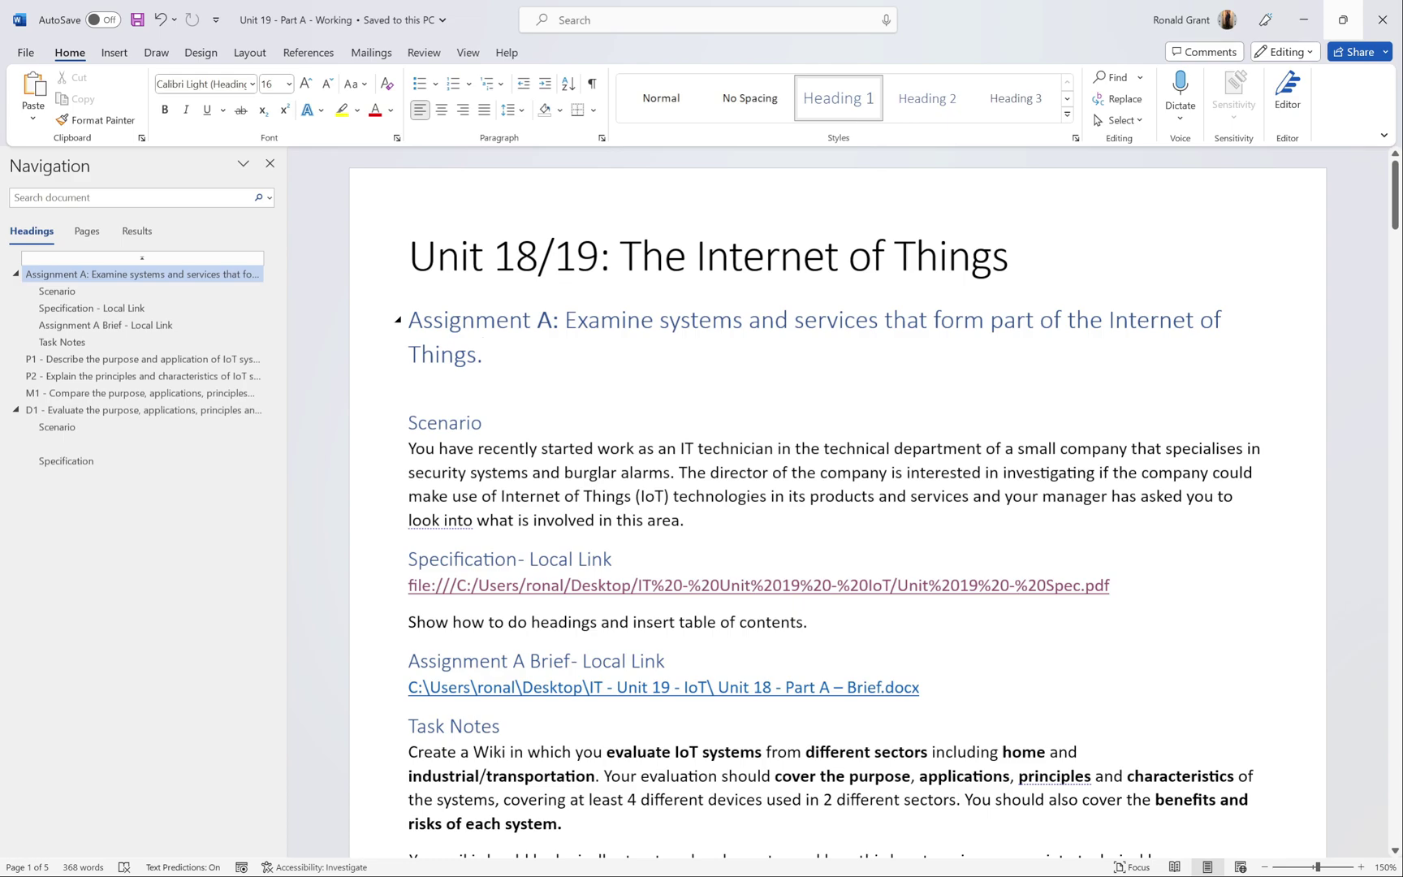
pyautogui.moveTo(1011, 257); pyautogui.dragTo(418, 260)
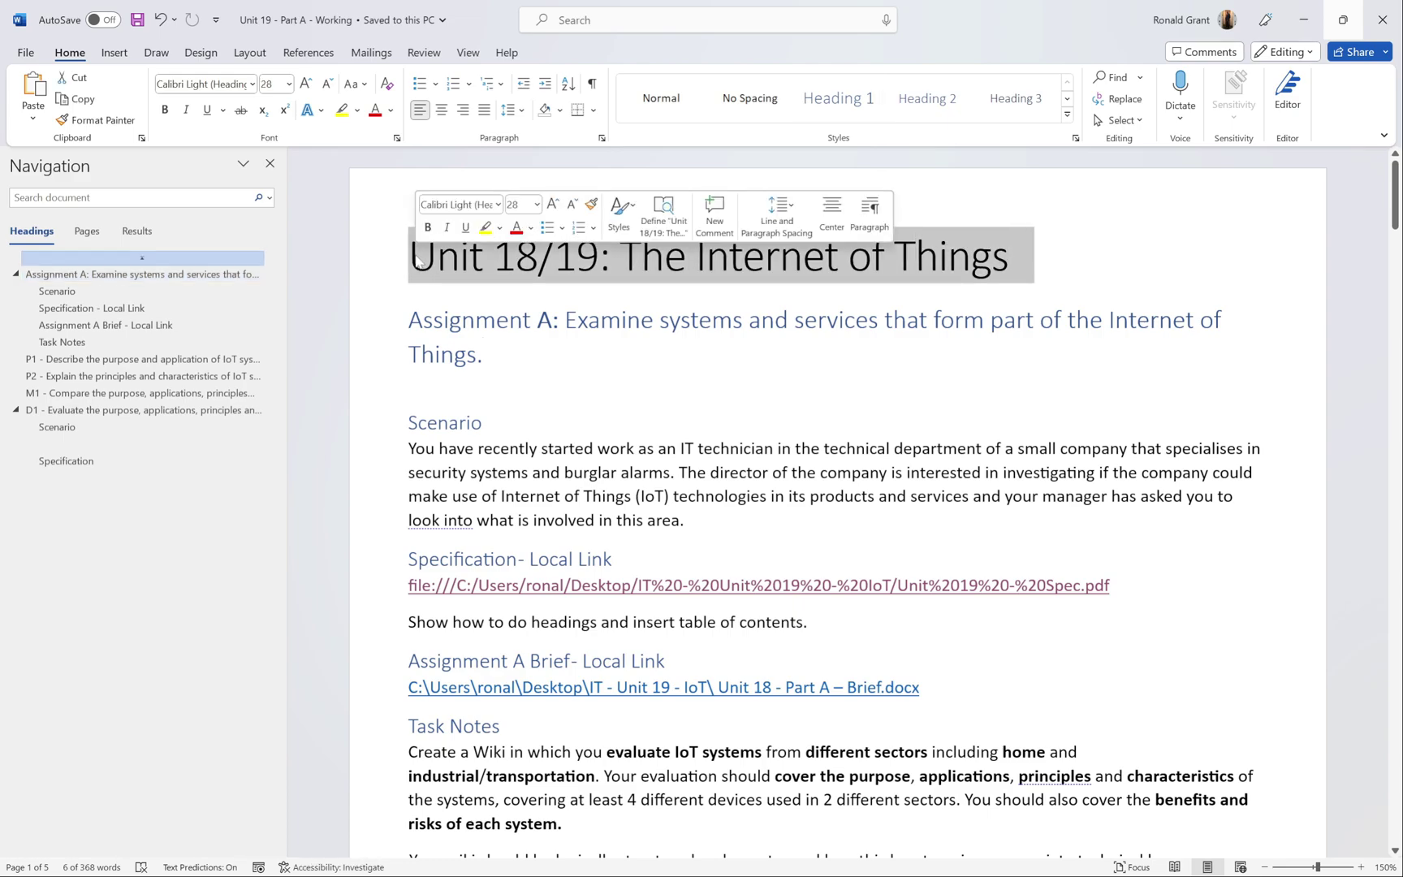
pyautogui.click(475, 319)
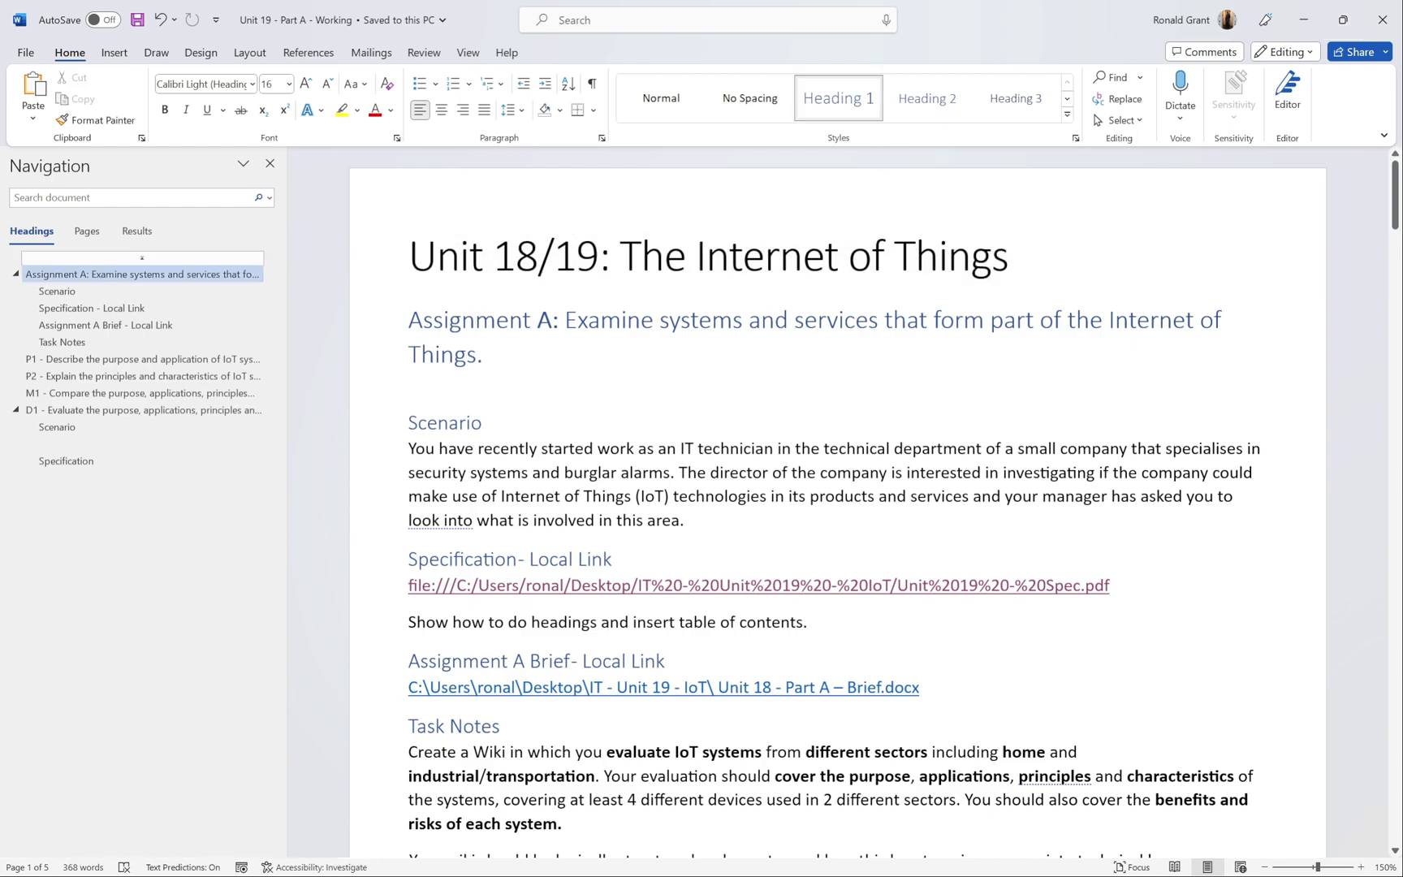
pyautogui.moveTo(1011, 256); pyautogui.dragTo(422, 259)
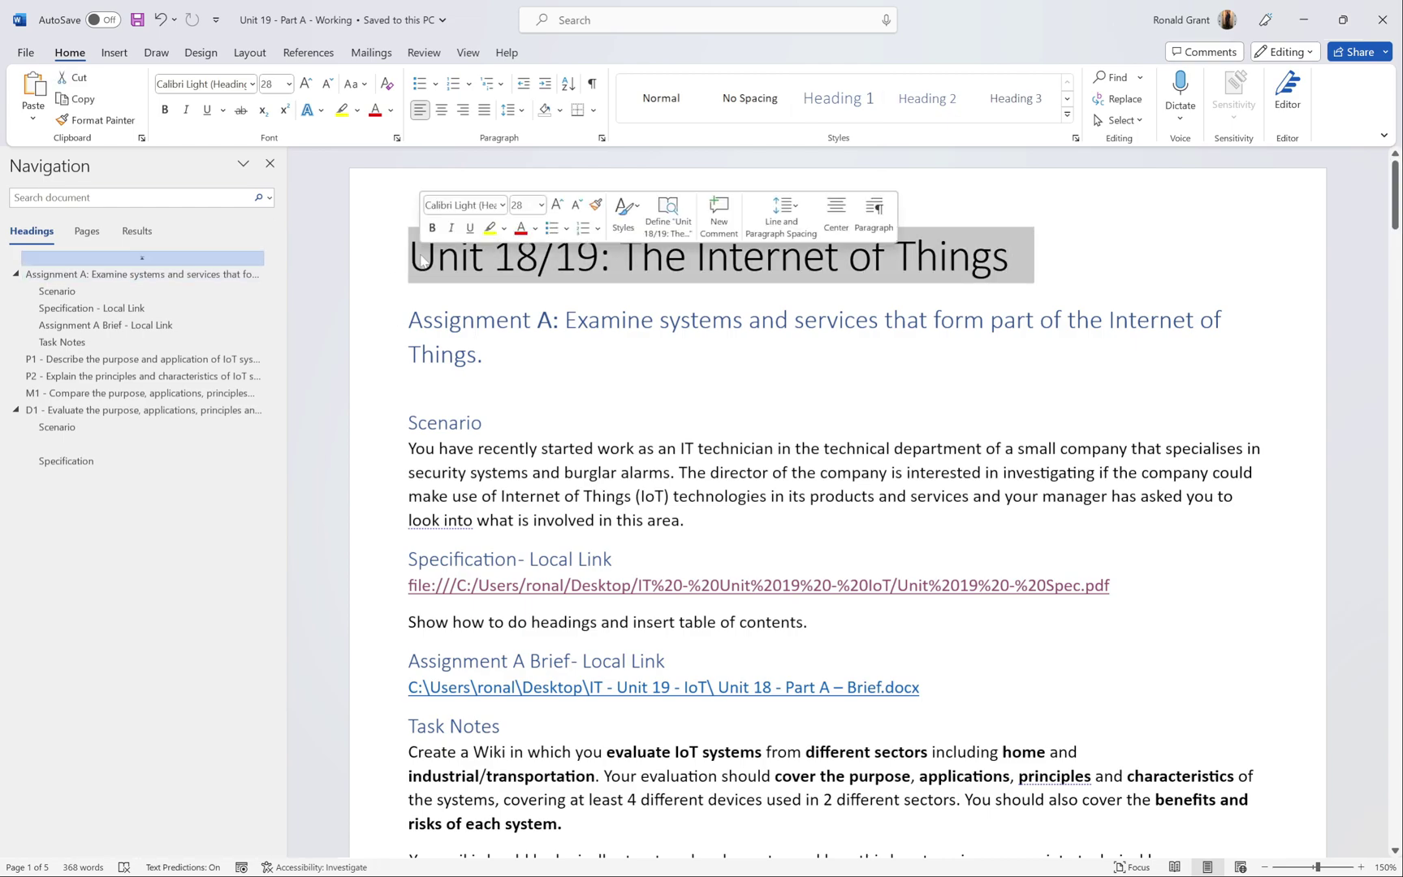
pyautogui.hotkey('ctrl', 'c')
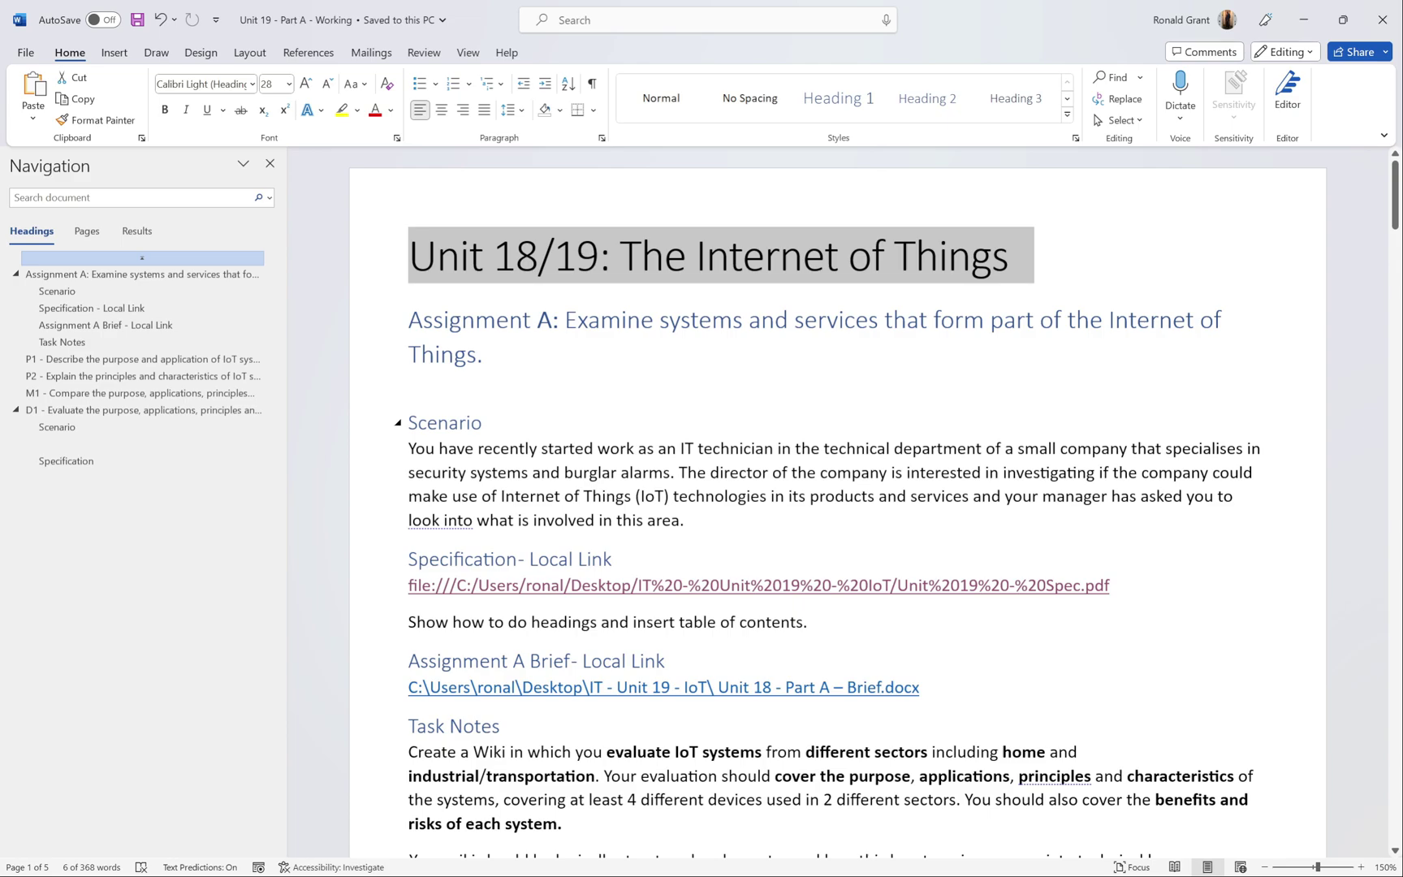
pyautogui.click(618, 259)
pyautogui.moveTo(1009, 258); pyautogui.dragTo(404, 257)
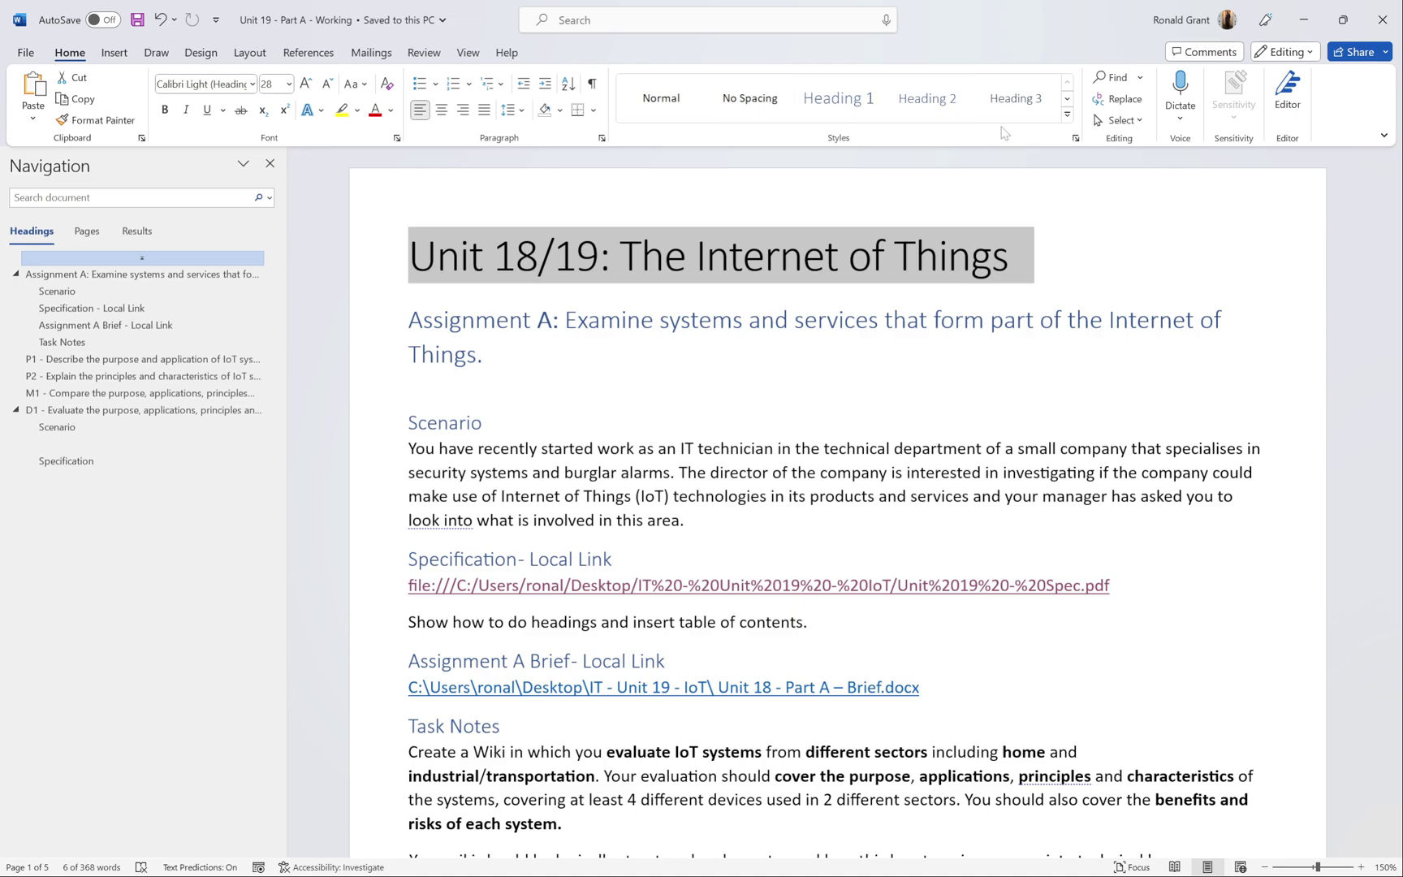
pyautogui.click(1069, 116)
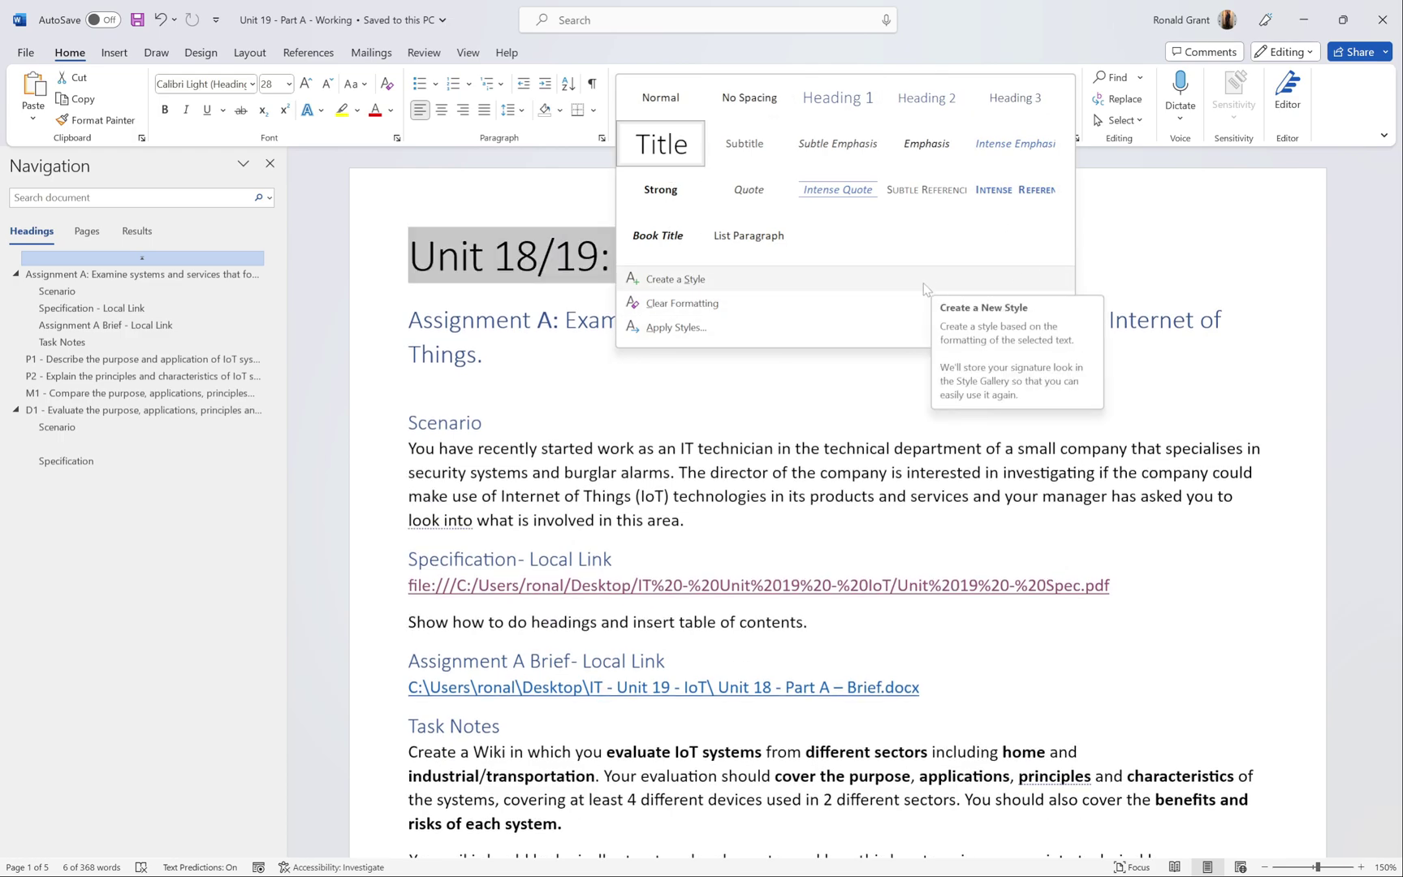
pyautogui.click(664, 155)
pyautogui.click(701, 244)
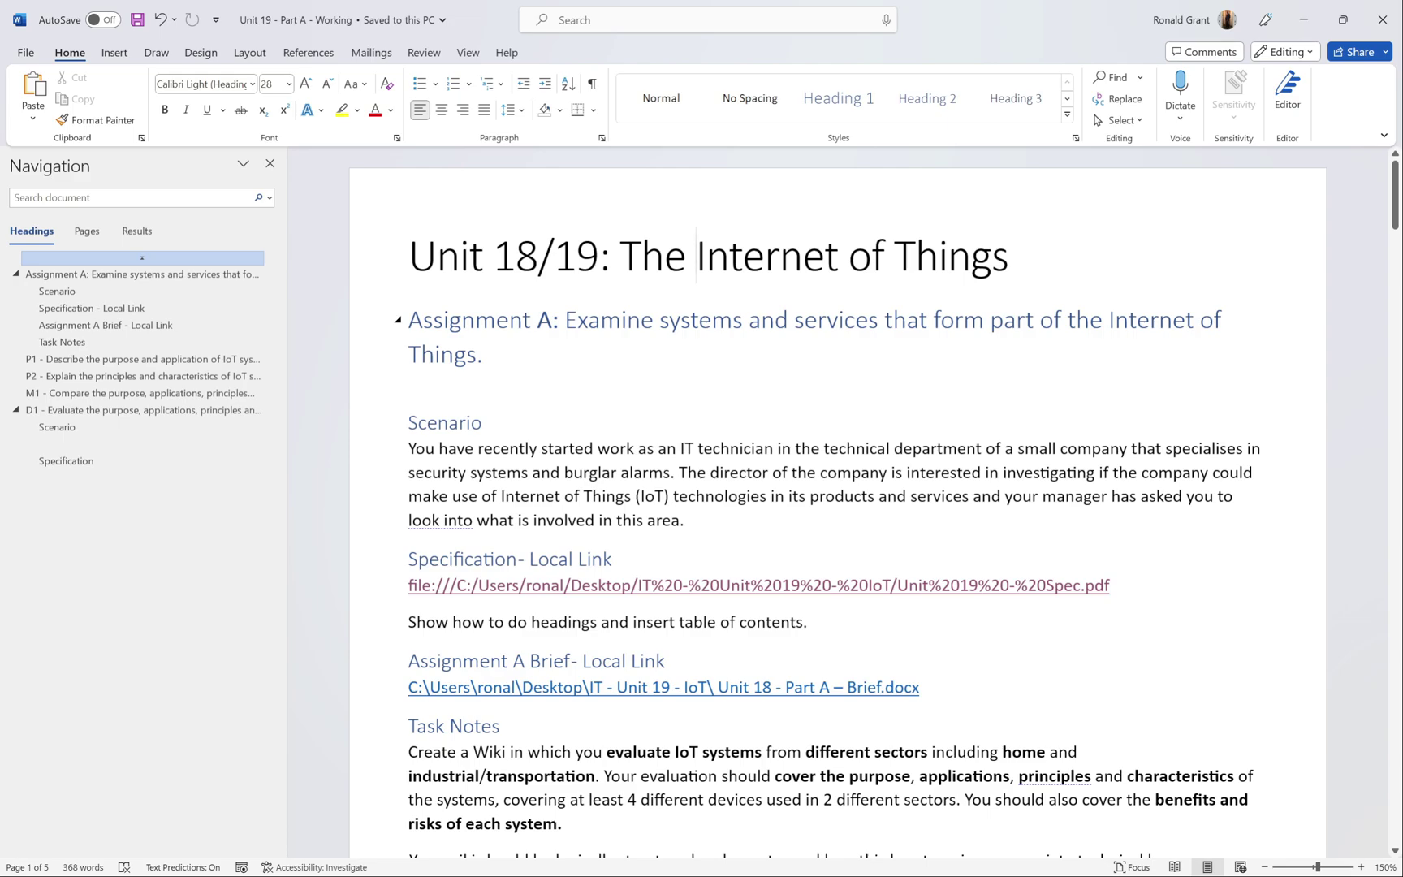
# Step: Add a sample line "Assign A - jdfbdhbgfbg" below the Assignment A heading and format it as Heading 1
pyautogui.moveTo(485, 356); pyautogui.dragTo(409, 321)
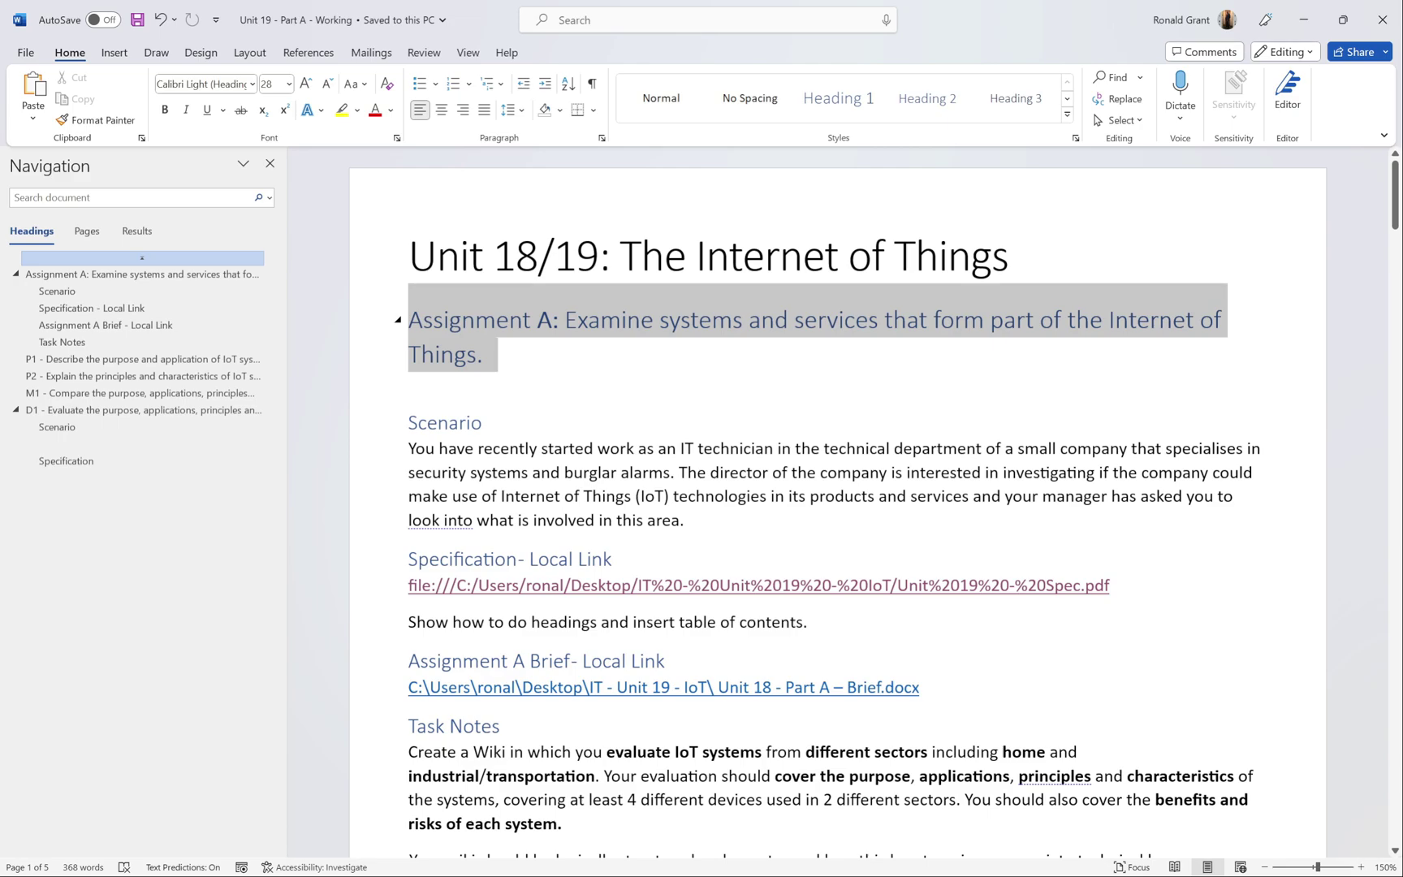
pyautogui.click(526, 386)
pyautogui.write('D,jfhb,sdfb,dfgb')
pyautogui.press('BackSpace')
pyautogui.press('BackSpace')
pyautogui.press('BackSpace')
pyautogui.press('BackSpace')
pyautogui.press('BackSpace')
pyautogui.press('BackSpace')
pyautogui.press('BackSpace')
pyautogui.press('BackSpace')
pyautogui.press('BackSpace')
pyautogui.press('BackSpace')
pyautogui.press('BackSpace')
pyautogui.press('BackSpace')
pyautogui.press('BackSpace')
pyautogui.press('BackSpace')
pyautogui.press('BackSpace')
pyautogui.press('BackSpace')
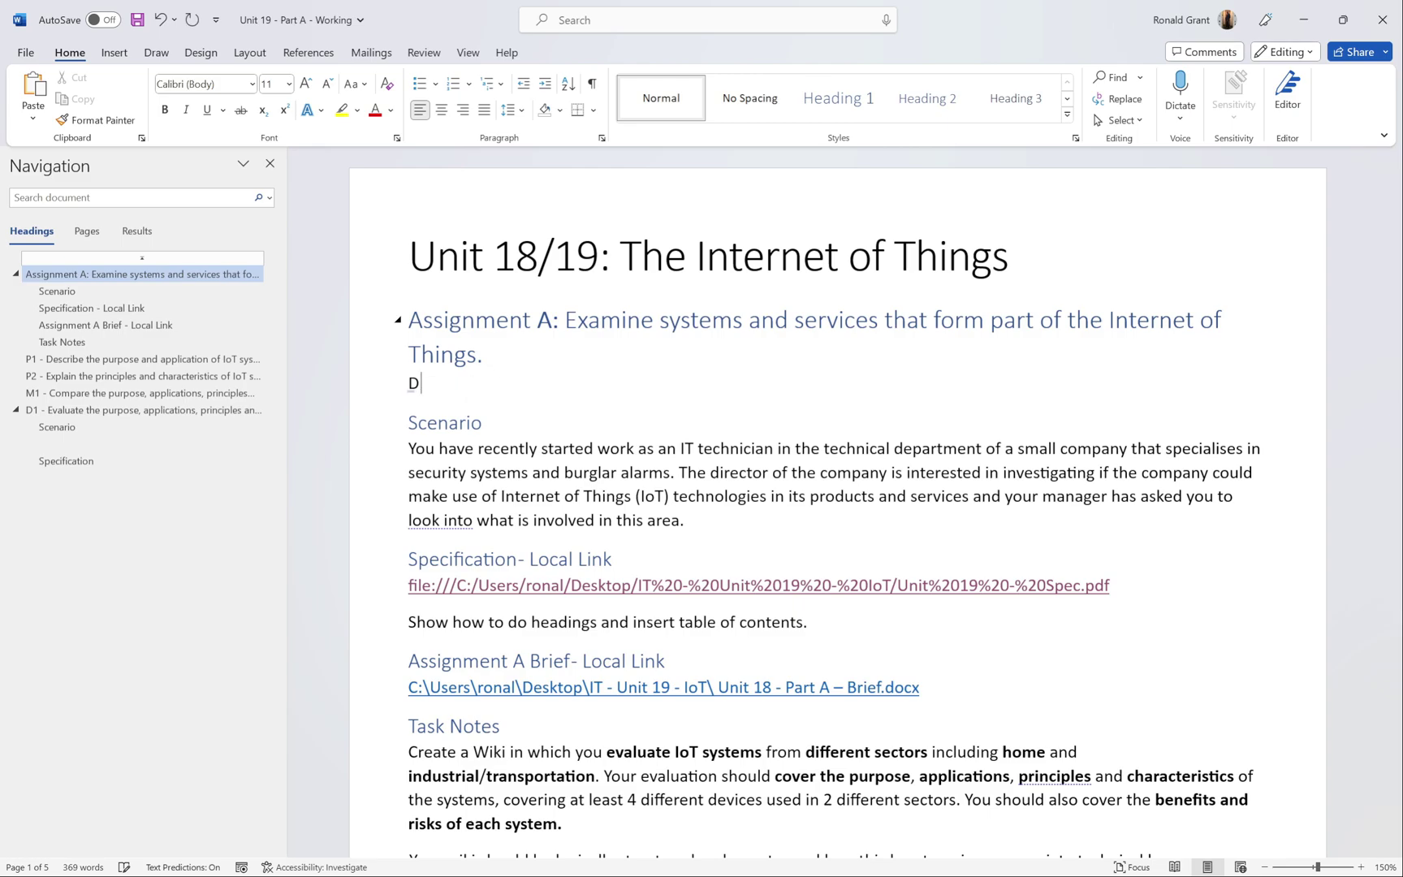
pyautogui.write('Assign')
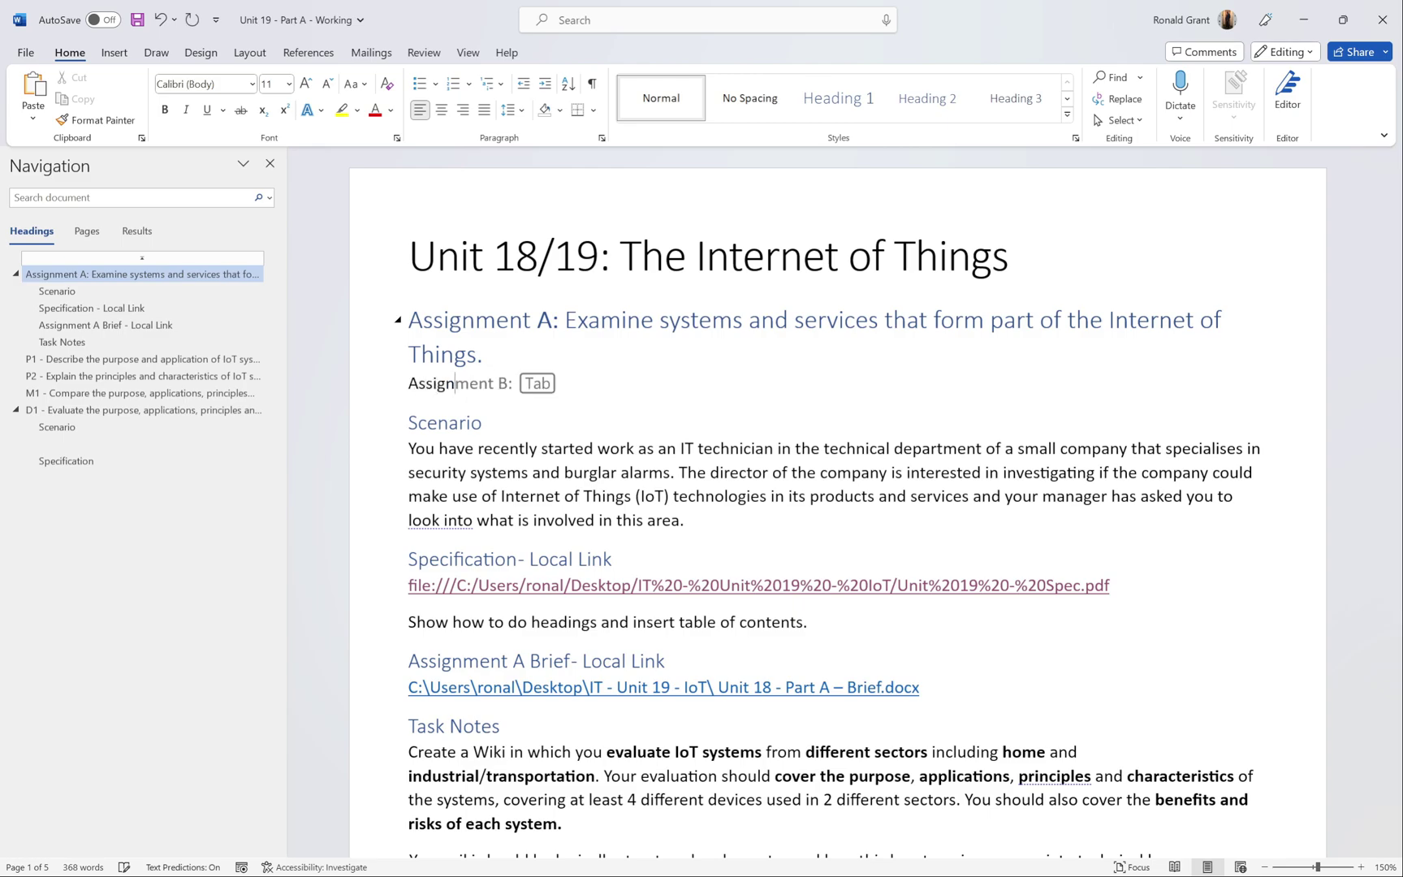
pyautogui.write(' A - jdfbdhbgfbg')
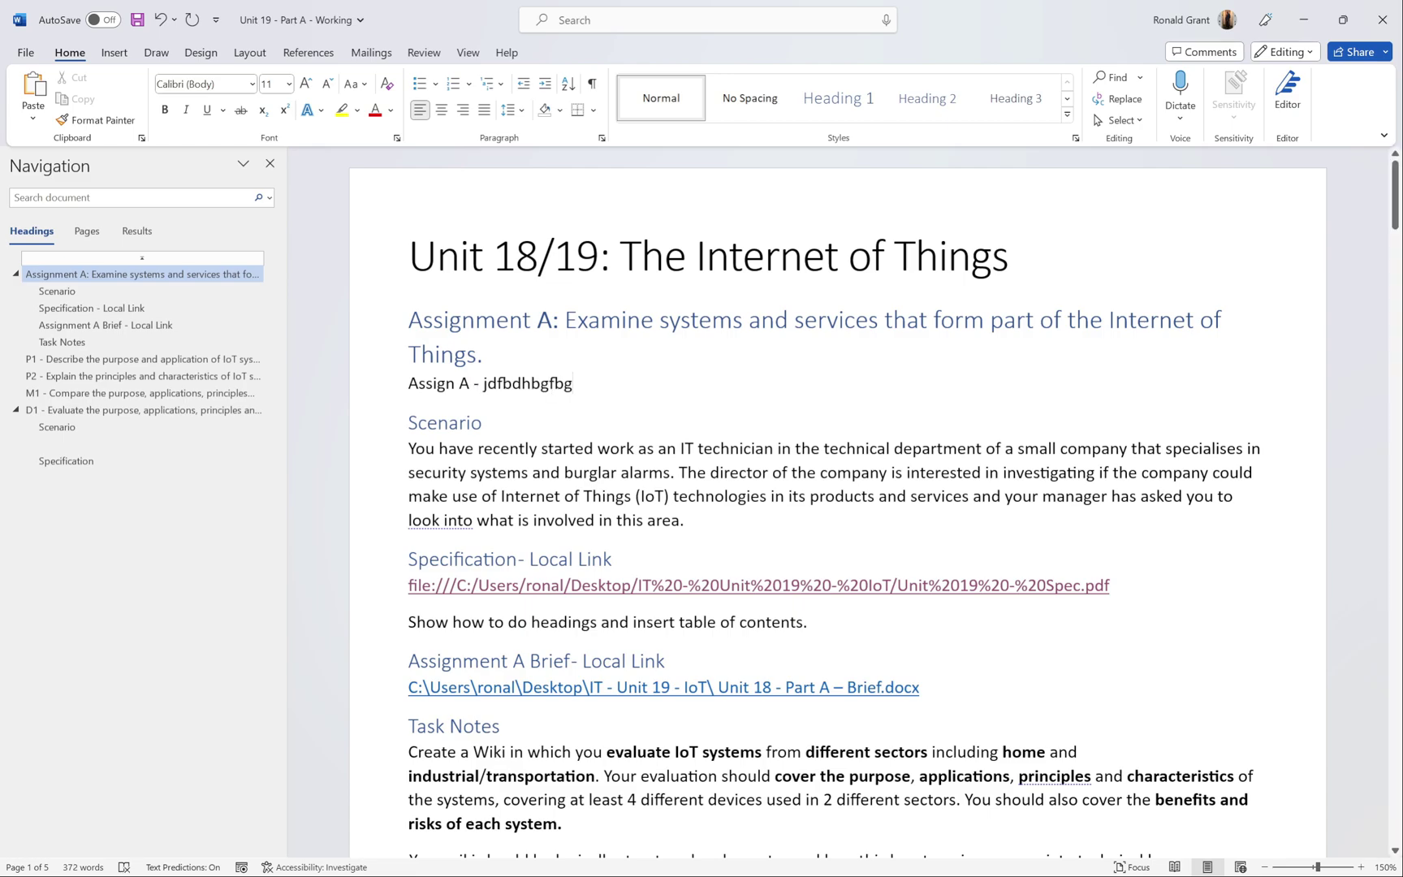
pyautogui.moveTo(573, 387); pyautogui.dragTo(453, 392)
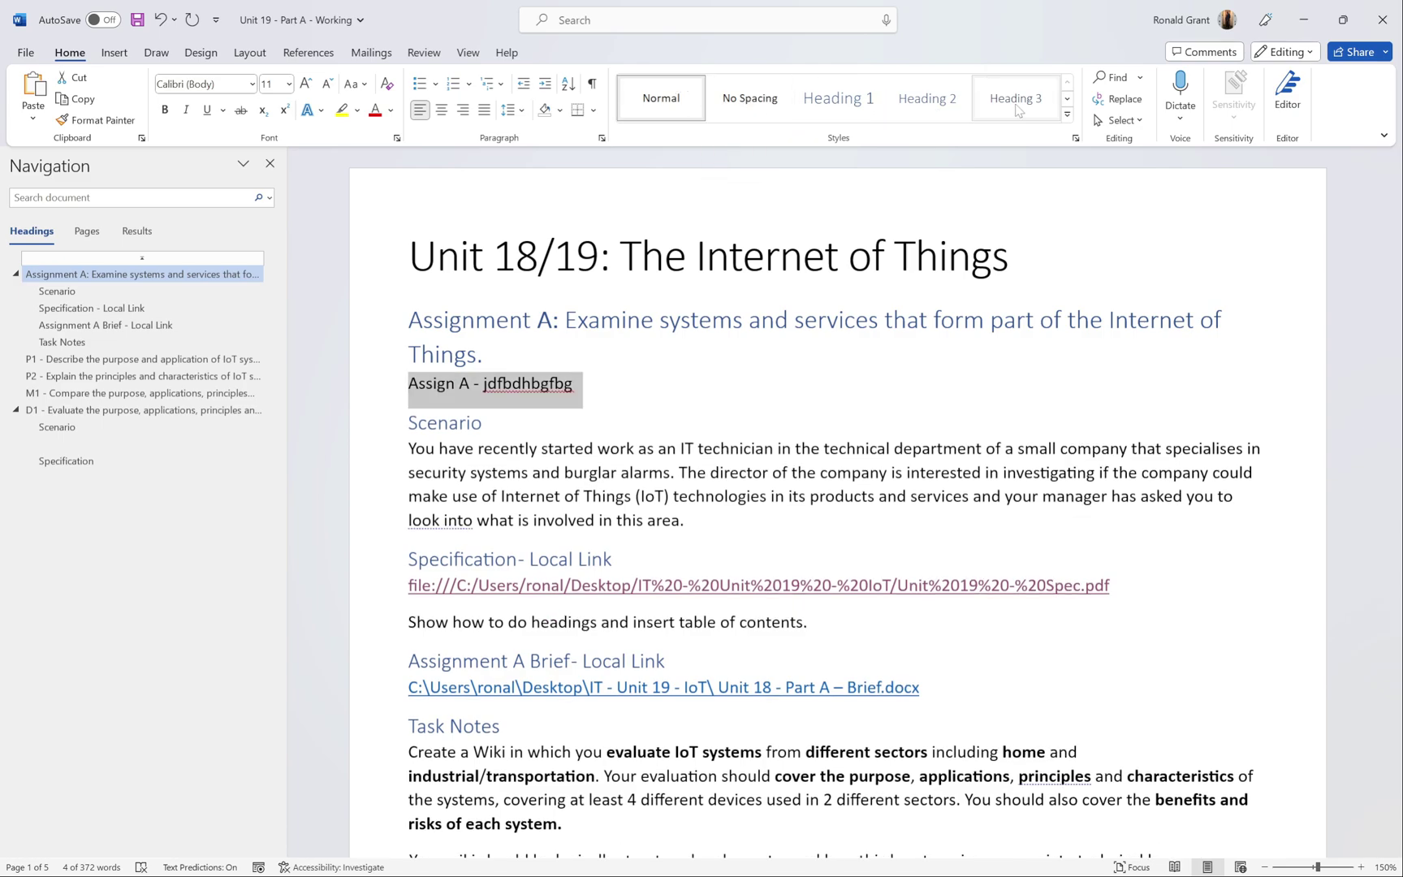
pyautogui.click(832, 104)
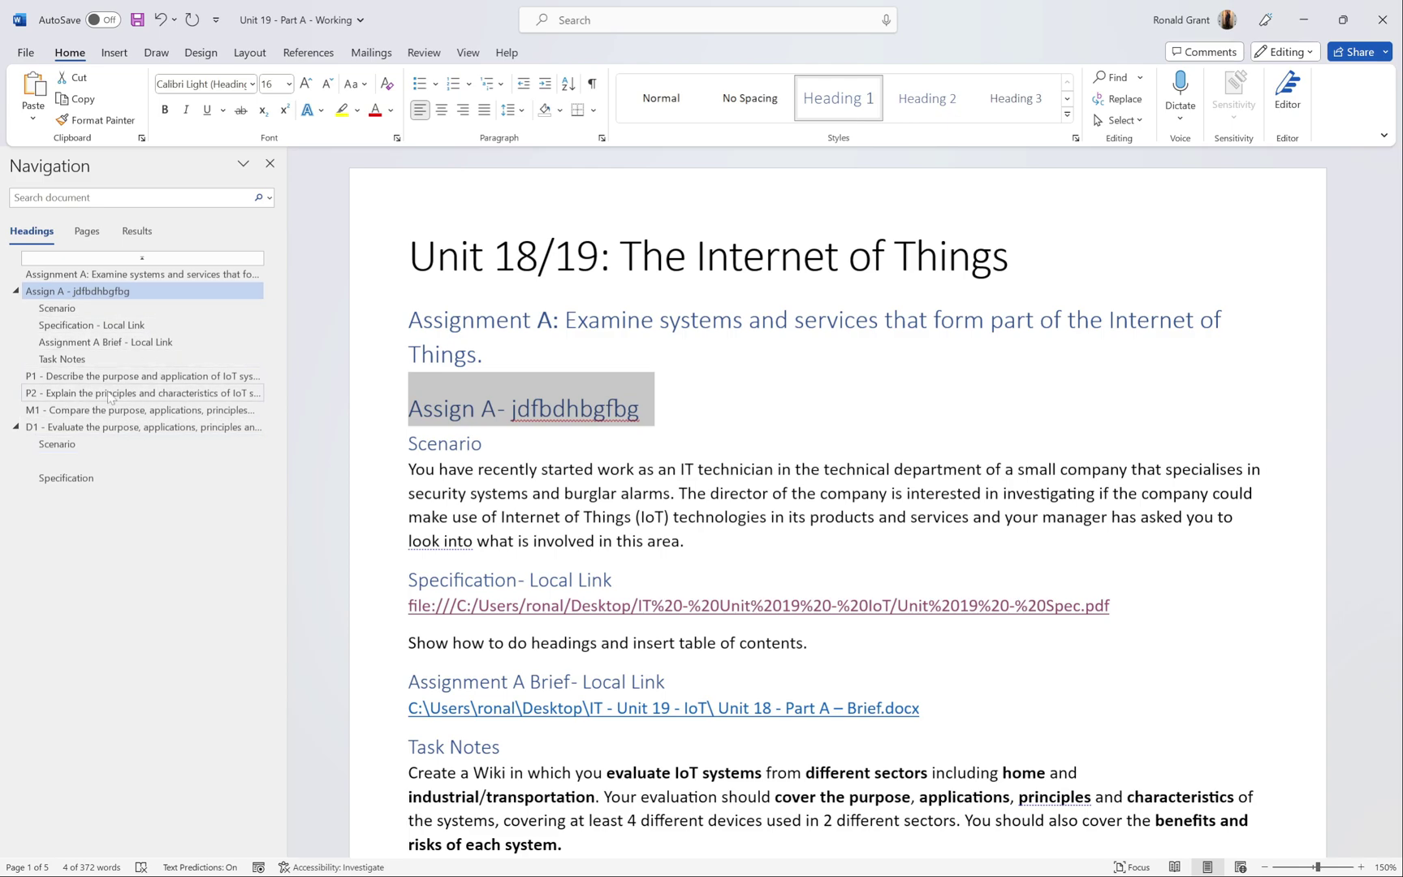
# Step: Hide the Navigation Pane and show it again
pyautogui.click(468, 54)
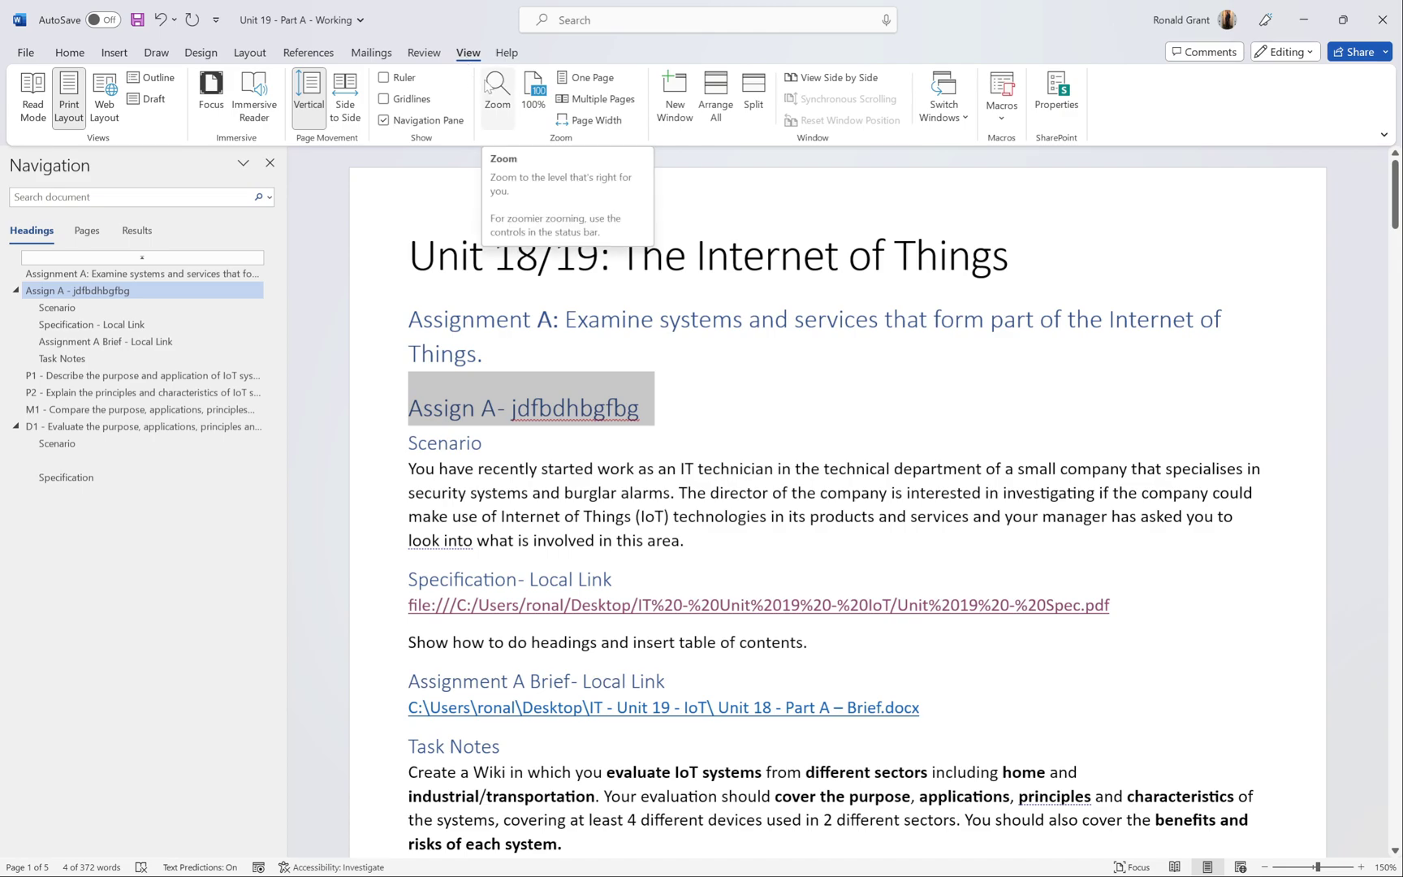
pyautogui.click(417, 126)
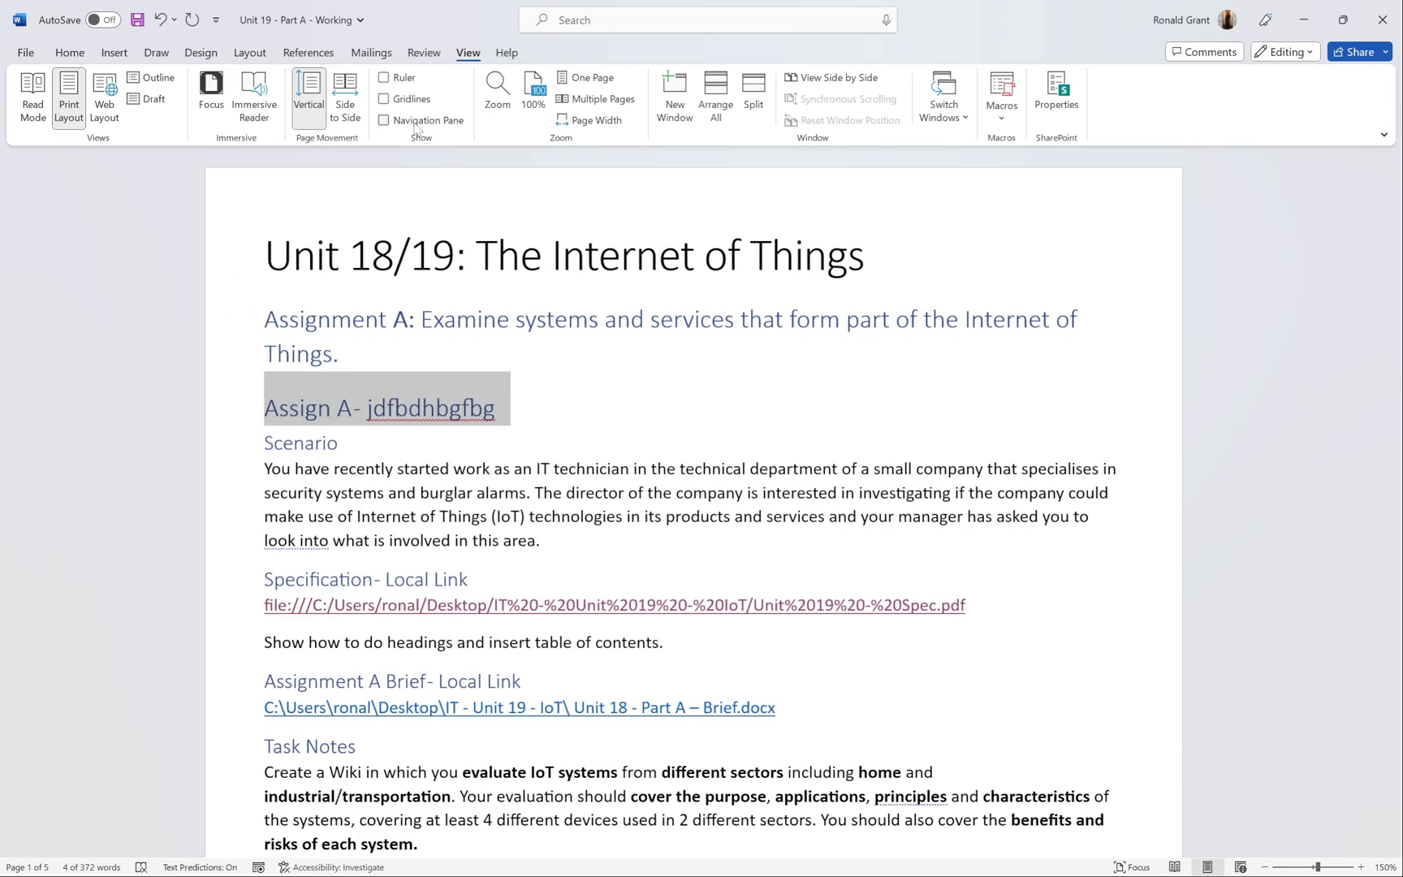
pyautogui.click(415, 124)
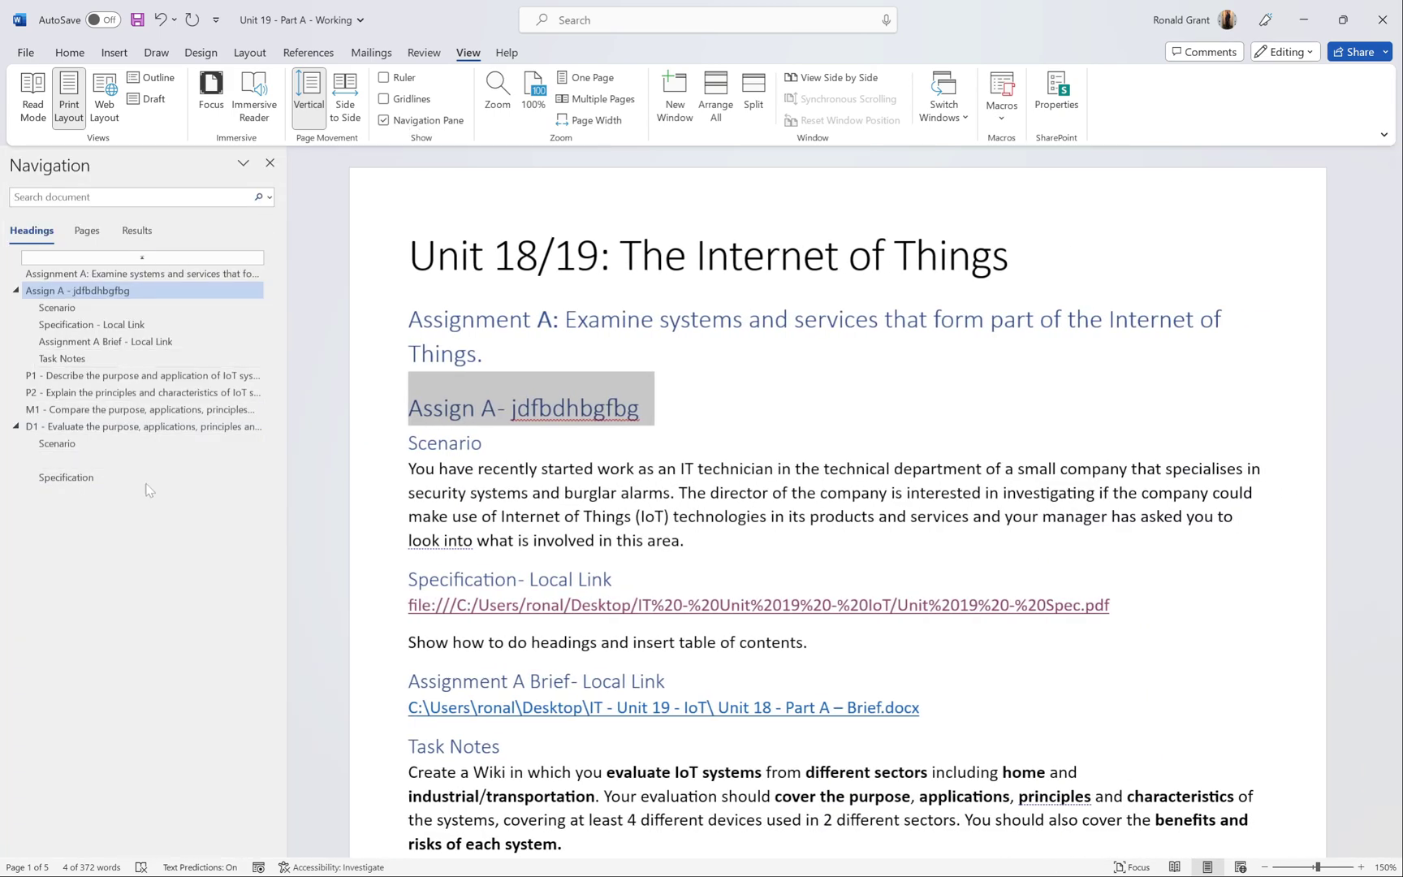
# Step: Delete the sample heading "Assign A - jdfbdhbgfbg" above the Scenario section and save the document
pyautogui.rightClick(630, 402)
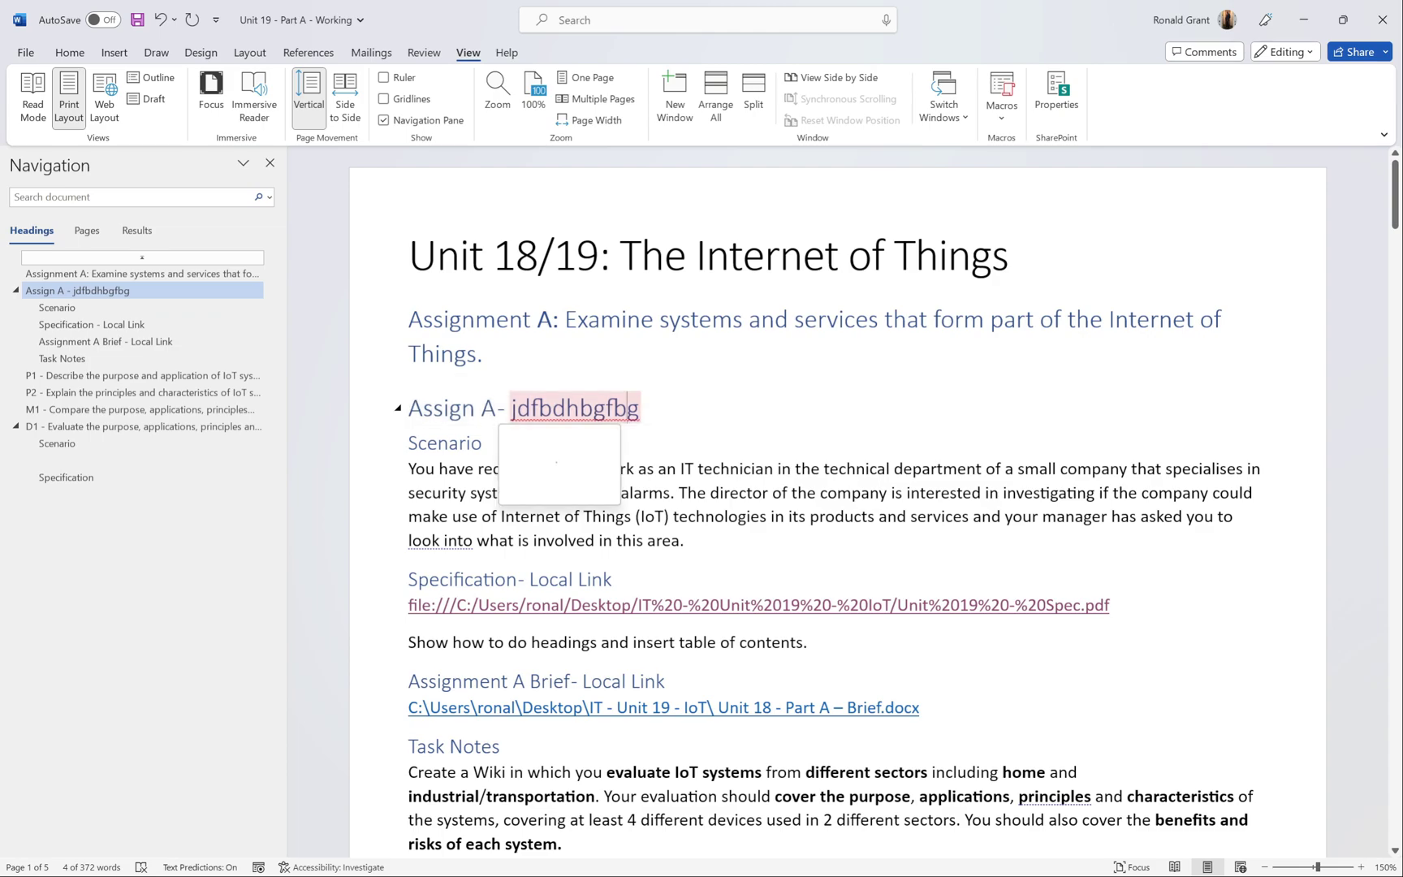
pyautogui.click(641, 407)
pyautogui.moveTo(641, 407); pyautogui.dragTo(411, 408)
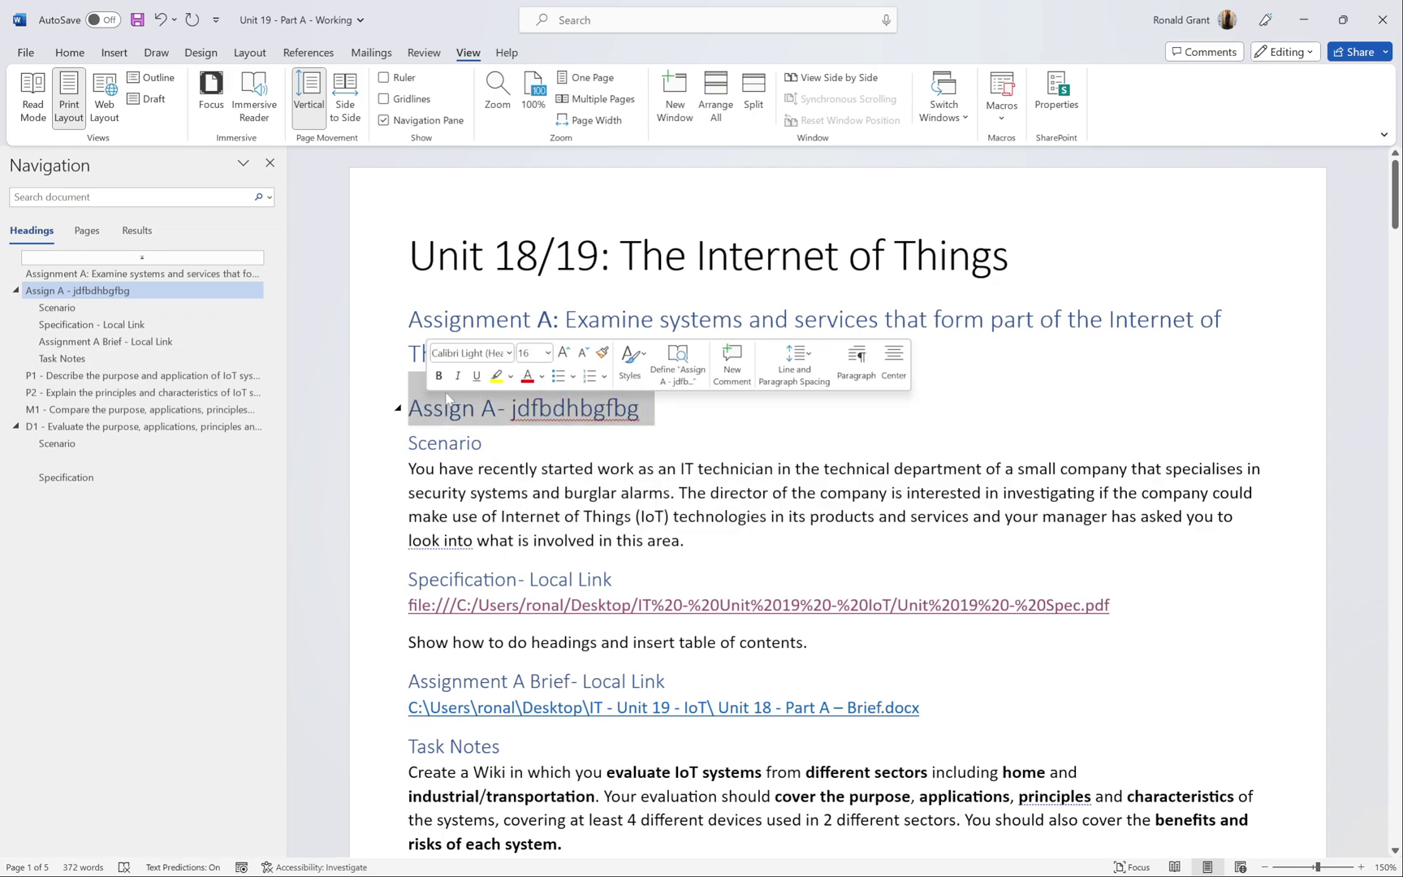
pyautogui.press('BackSpace')
pyautogui.press('BackSpace')
pyautogui.press('Return')
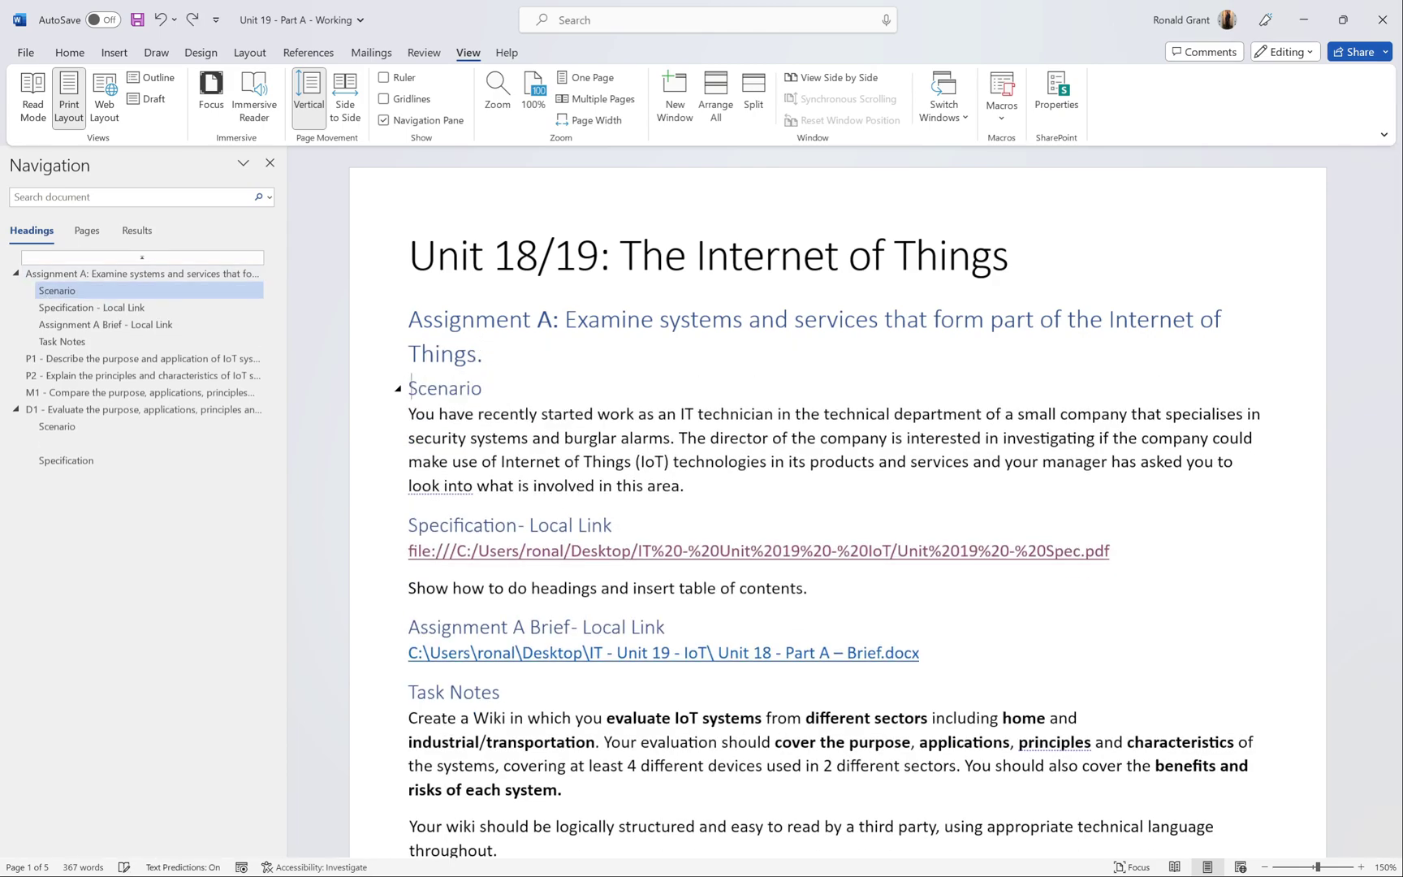
pyautogui.hotkey('ctrl', 's')
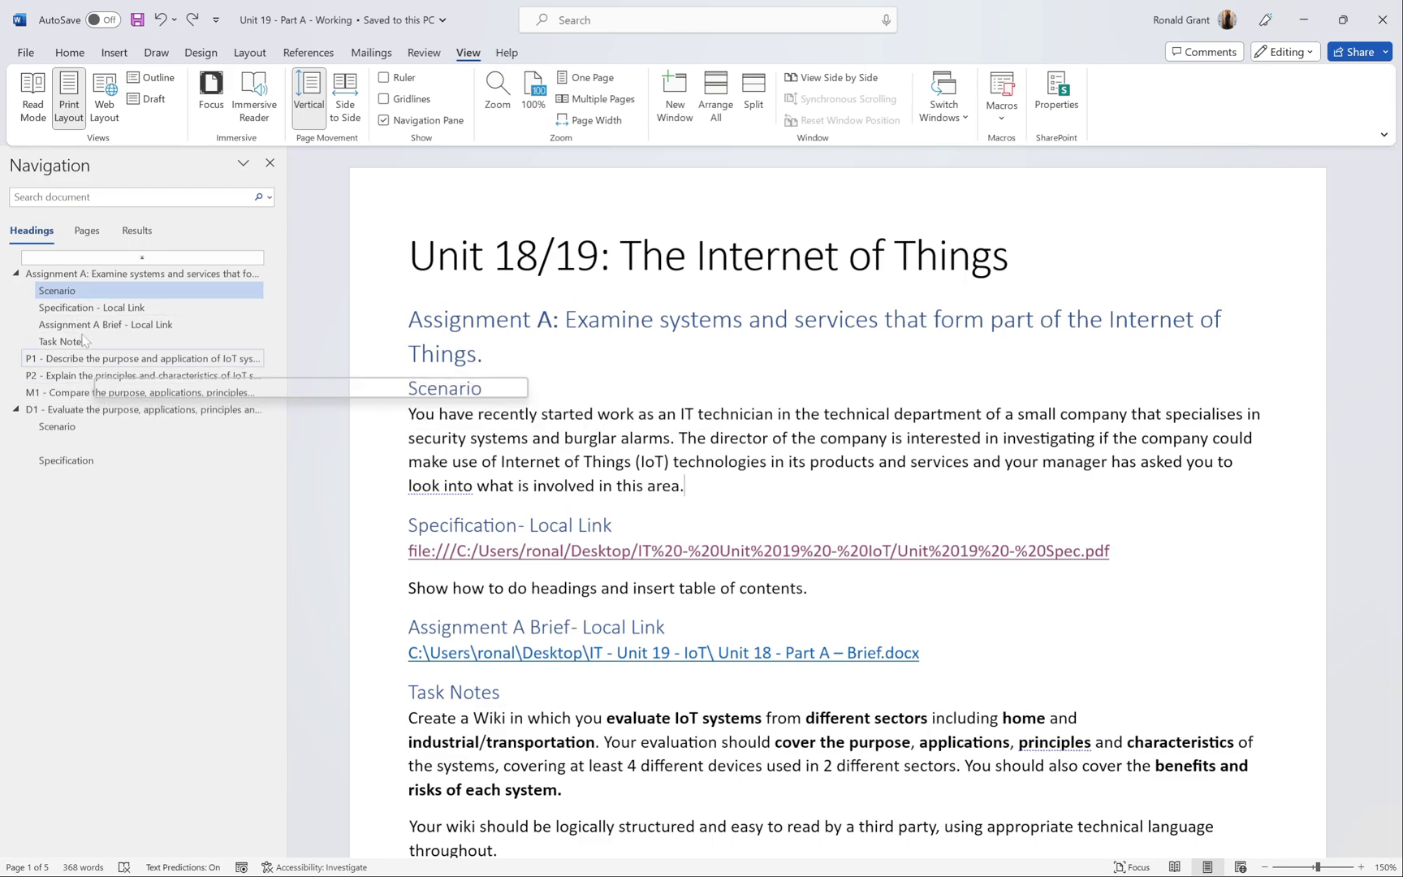
# Step: Look through the P1, P2, M1 and Task Notes sections by jumping between headings in the document outline
pyautogui.scroll(-15, 836, 503)
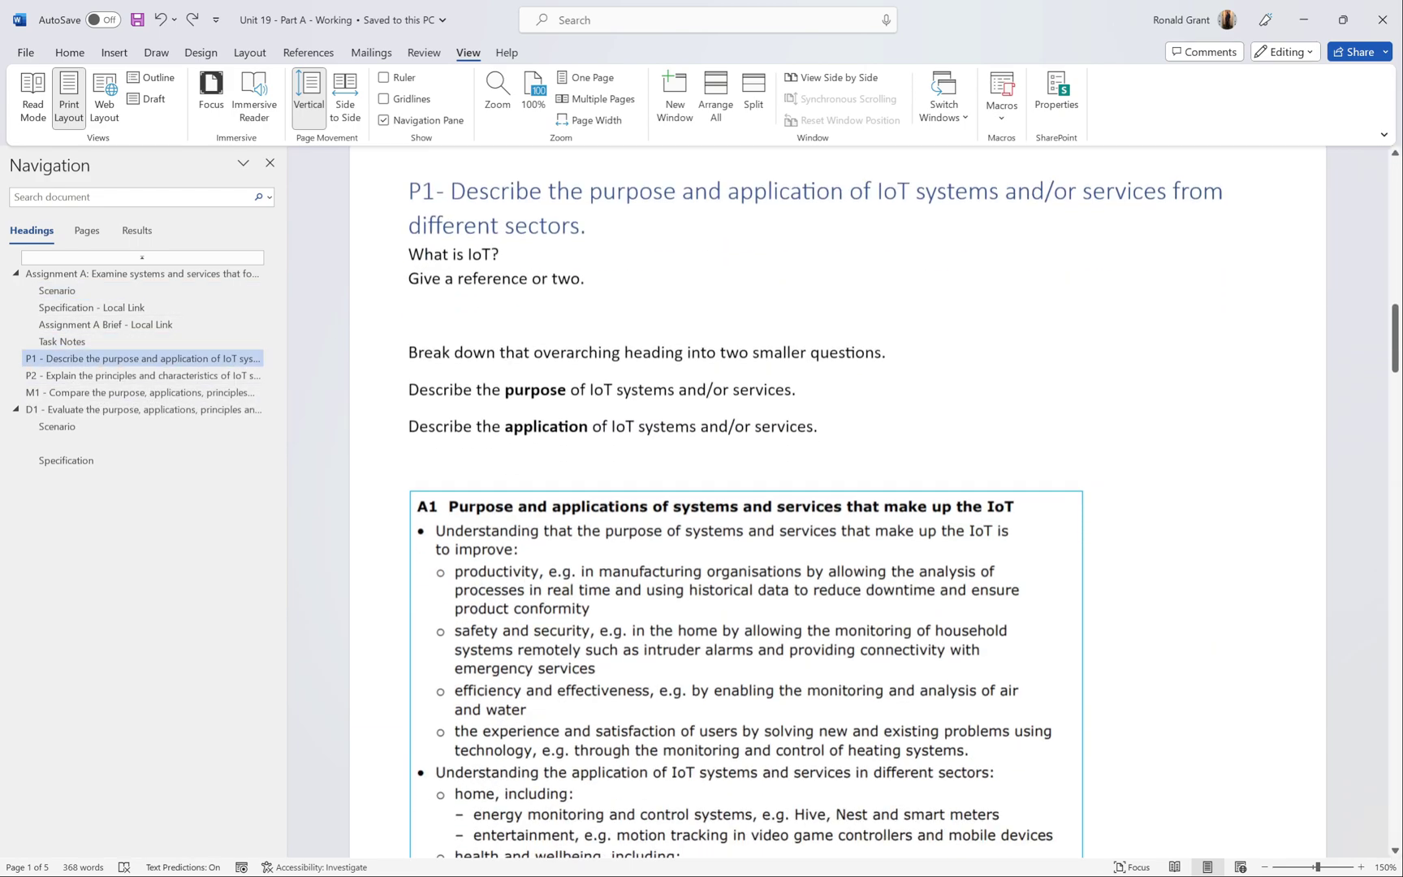
pyautogui.scroll(-8, 573, 380)
pyautogui.scroll(10, 573, 380)
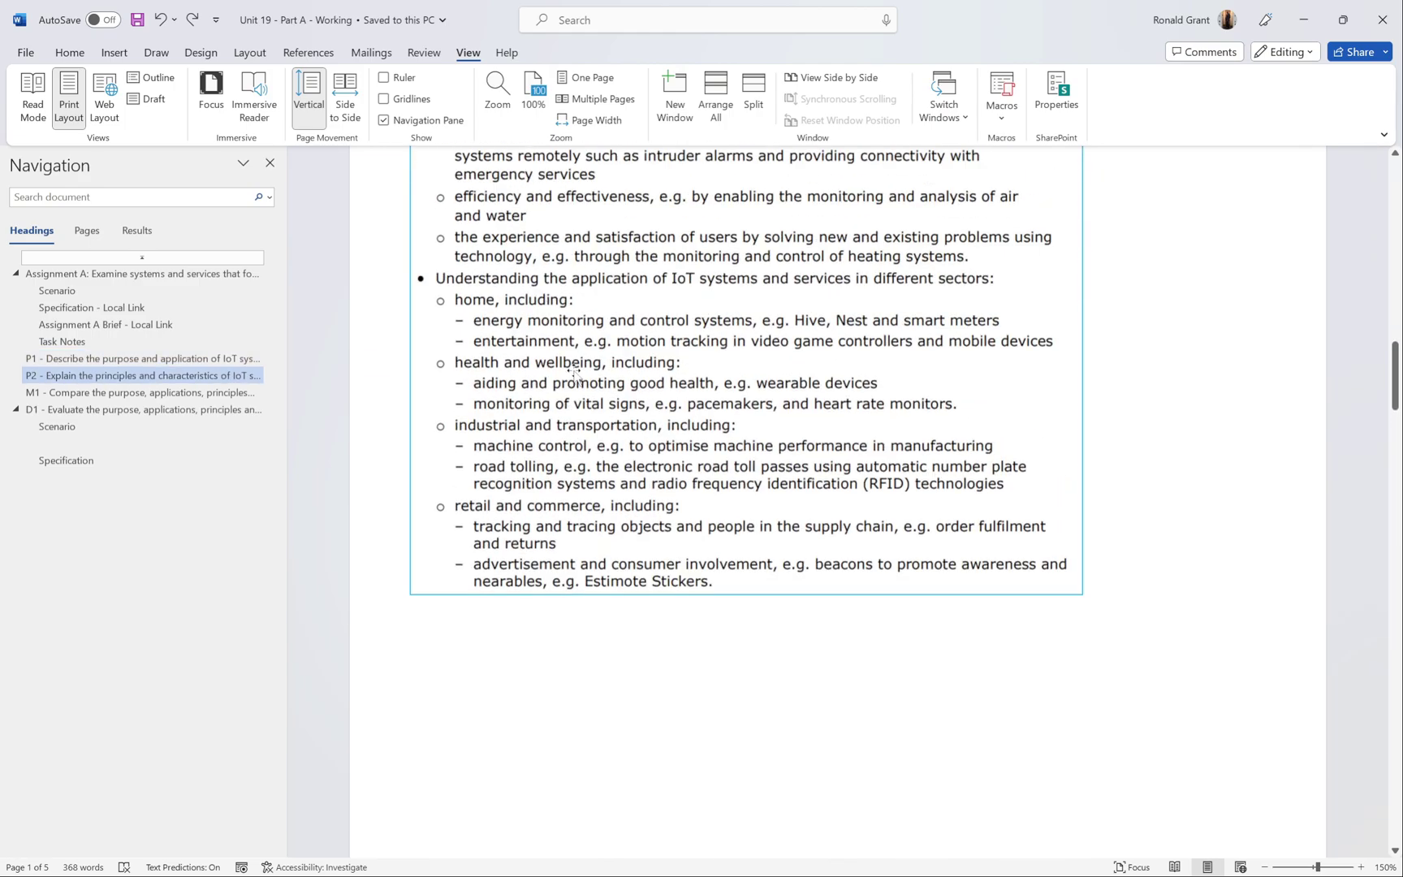
pyautogui.click(118, 393)
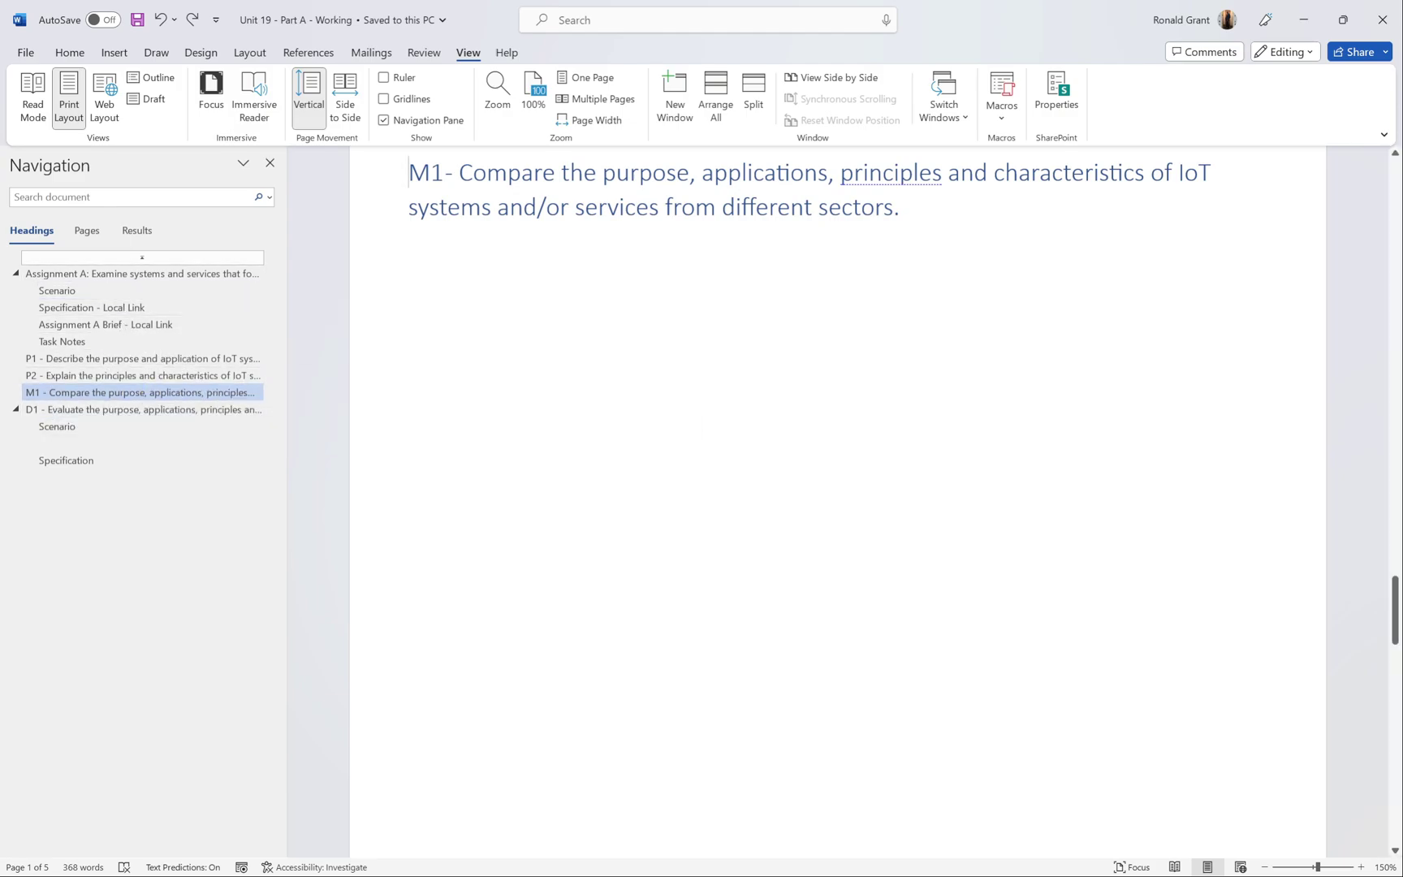
pyautogui.scroll(15, 592, 345)
pyautogui.scroll(20, 598, 302)
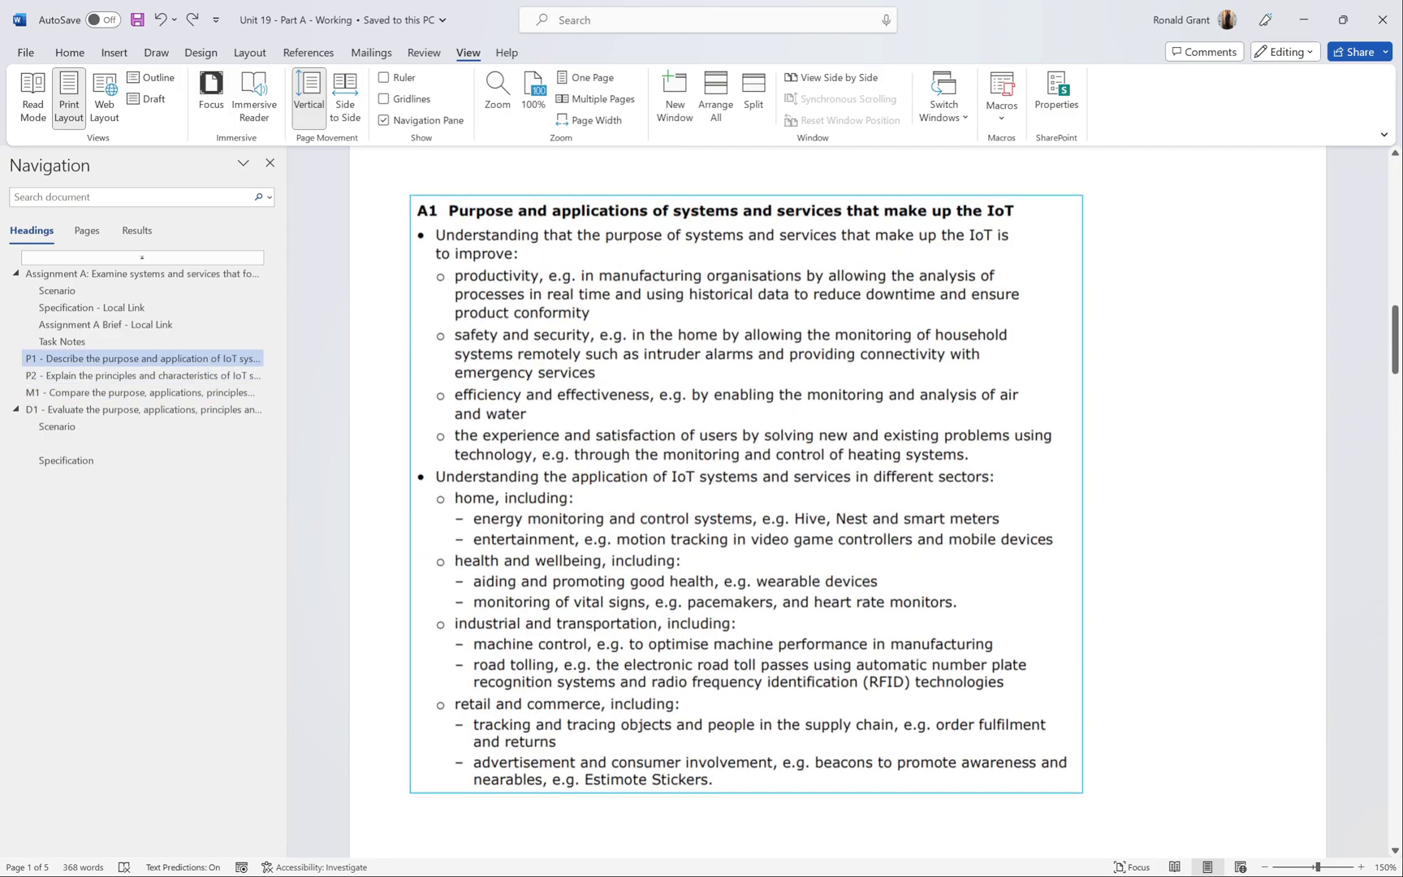
pyautogui.scroll(2, 598, 309)
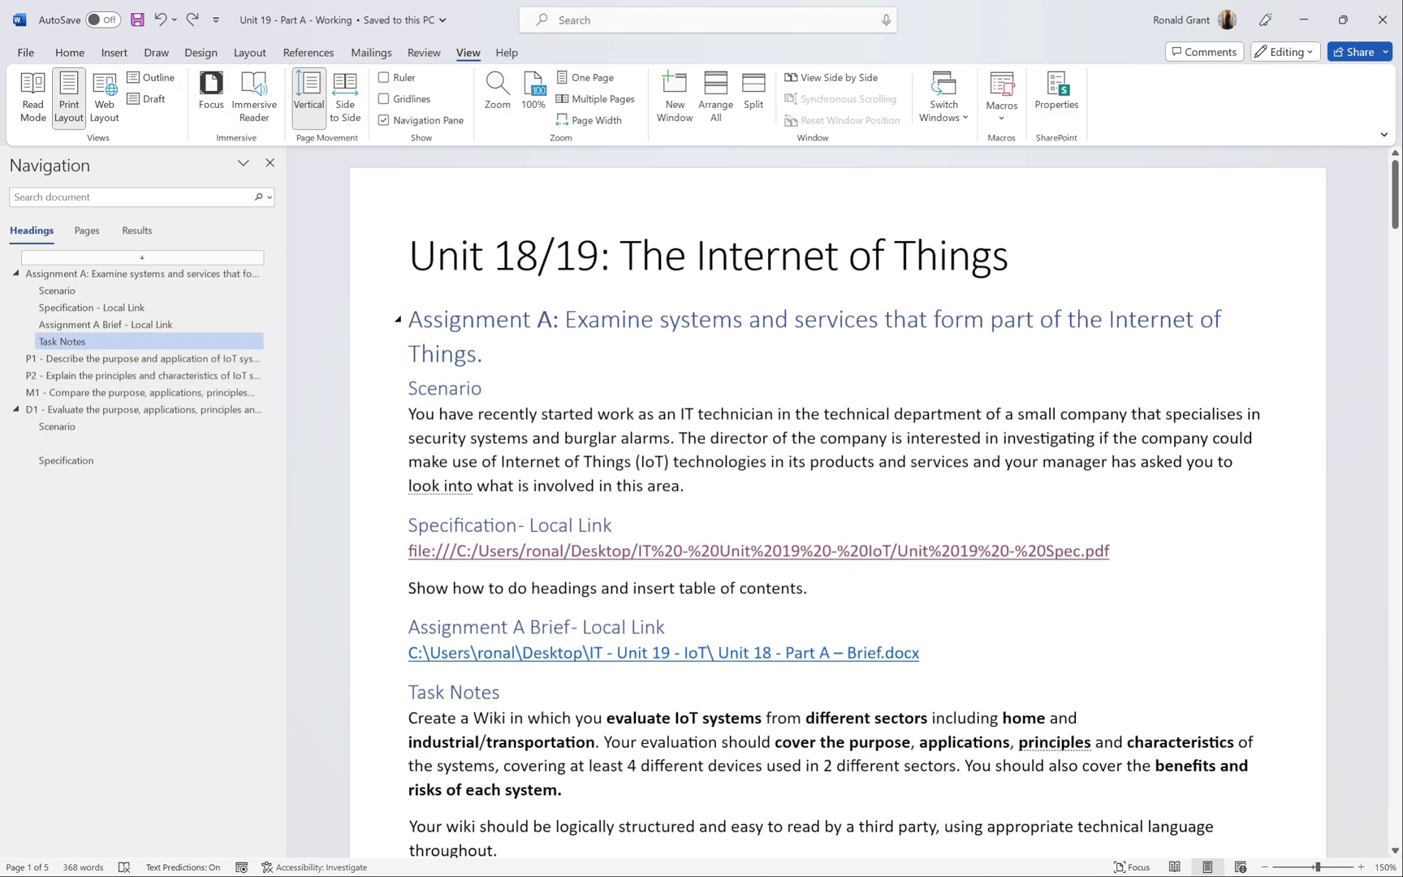
pyautogui.scroll(-5, 836, 503)
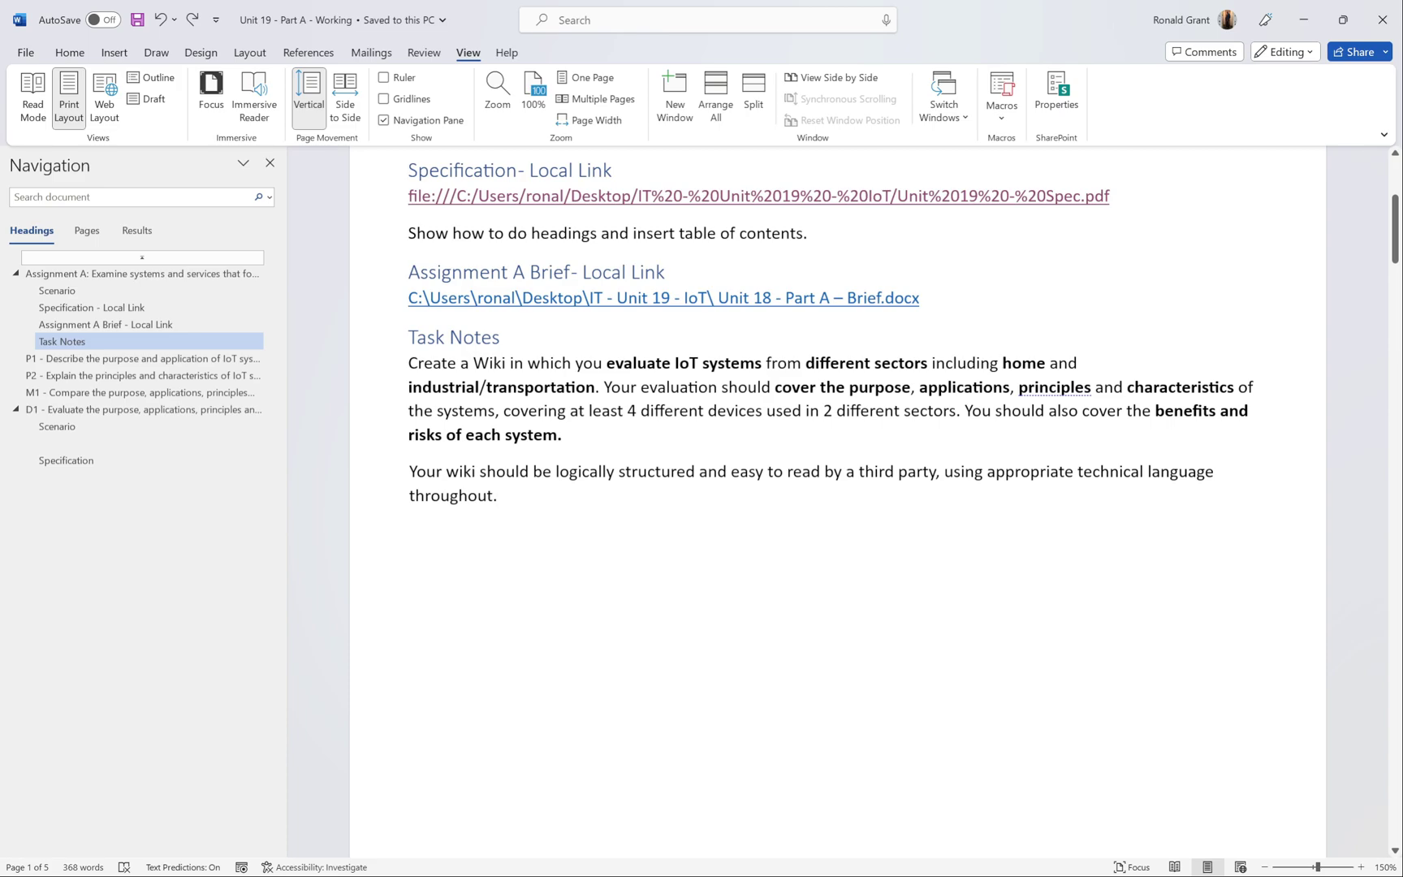
pyautogui.scroll(5, 836, 503)
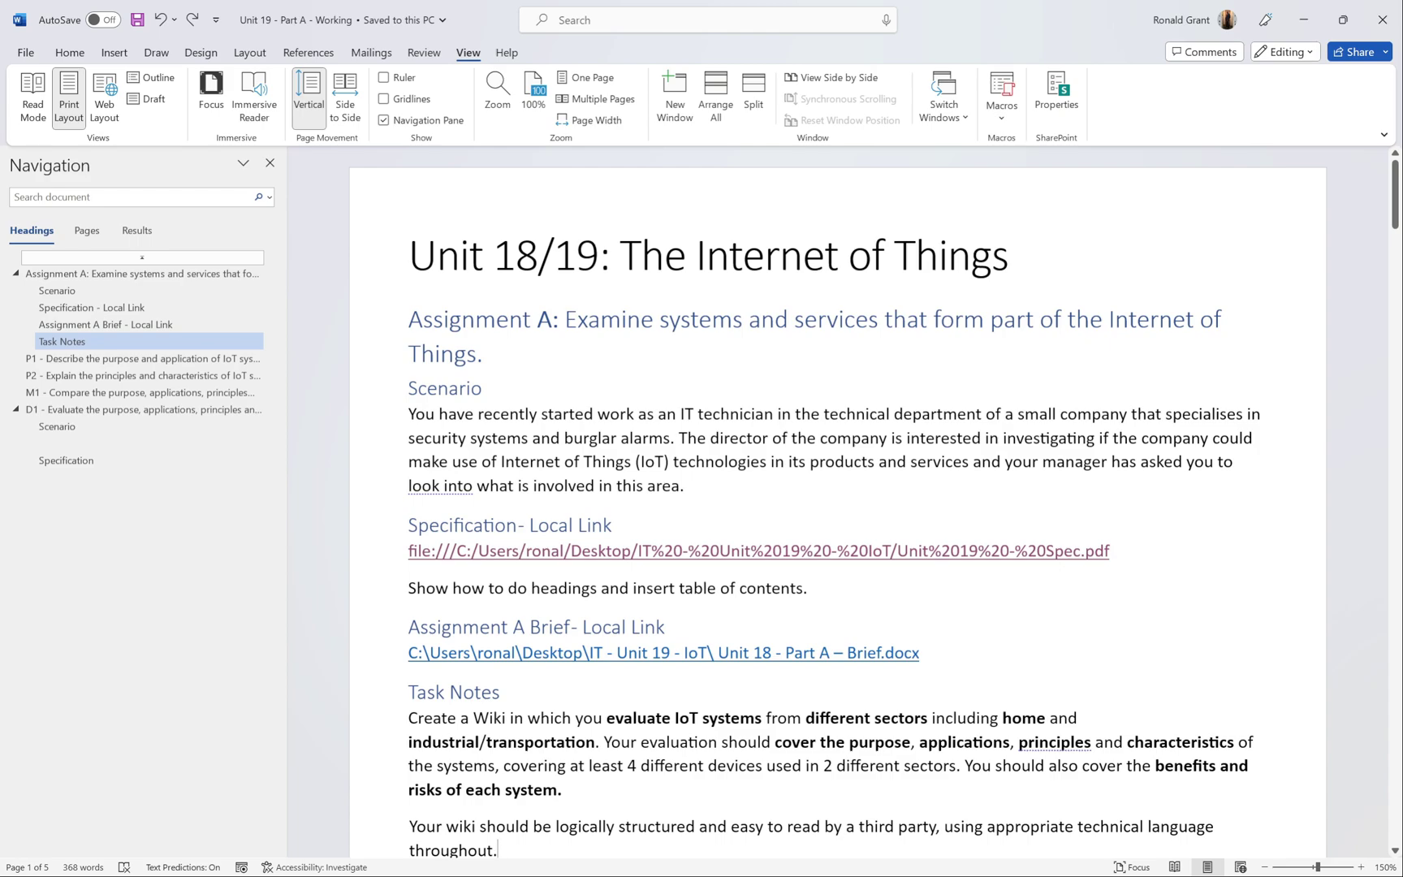
# Step: Insert a page break after the last Task Notes paragraph to create a blank page before the P1 section
pyautogui.scroll(-3, 836, 503)
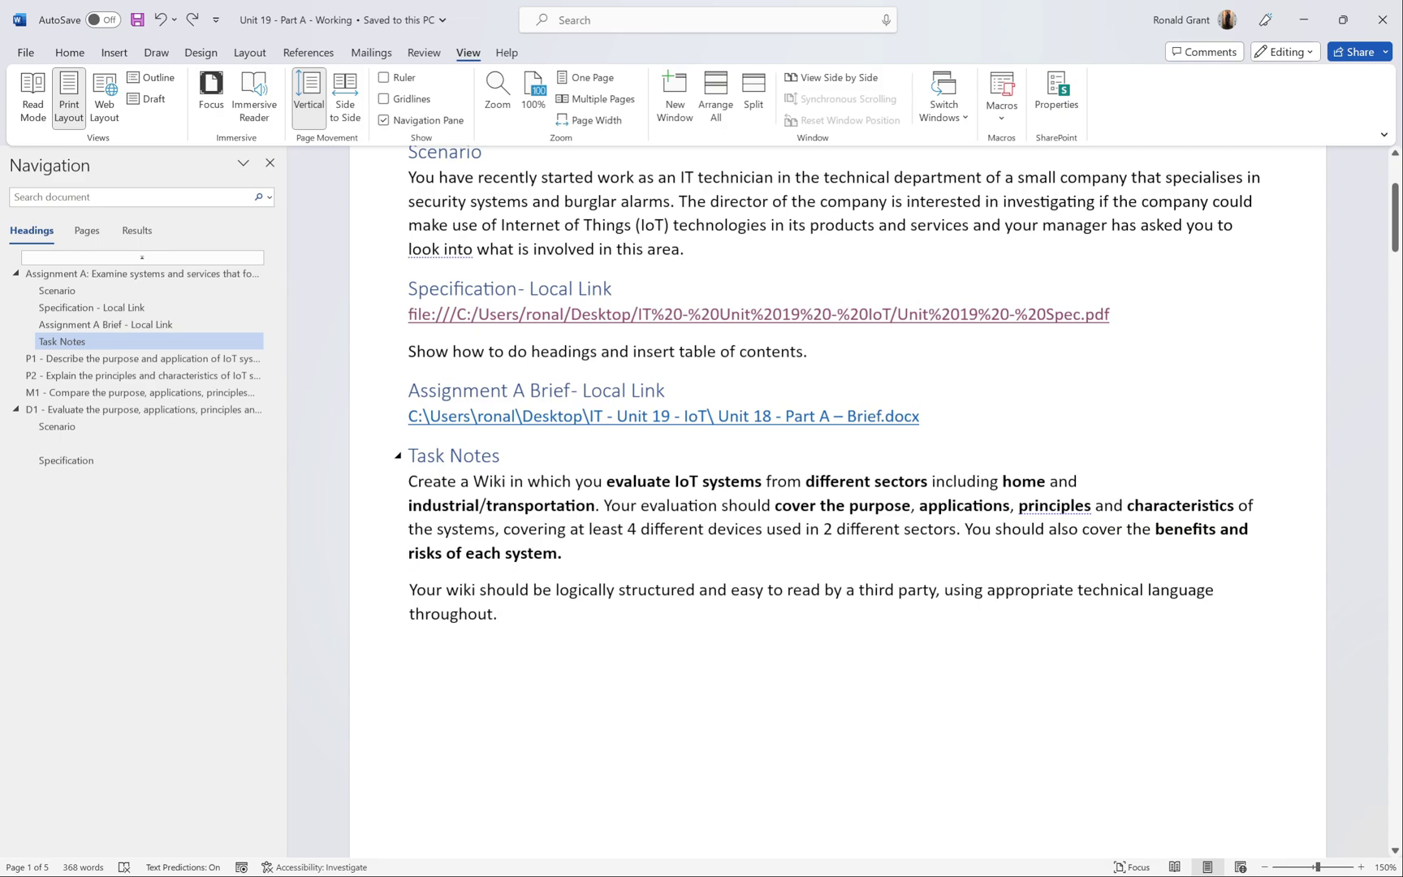
pyautogui.press('Return')
pyautogui.press('Return')
pyautogui.press('Return')
pyautogui.press('Return')
pyautogui.press('Return')
pyautogui.press('BackSpace')
pyautogui.press('BackSpace')
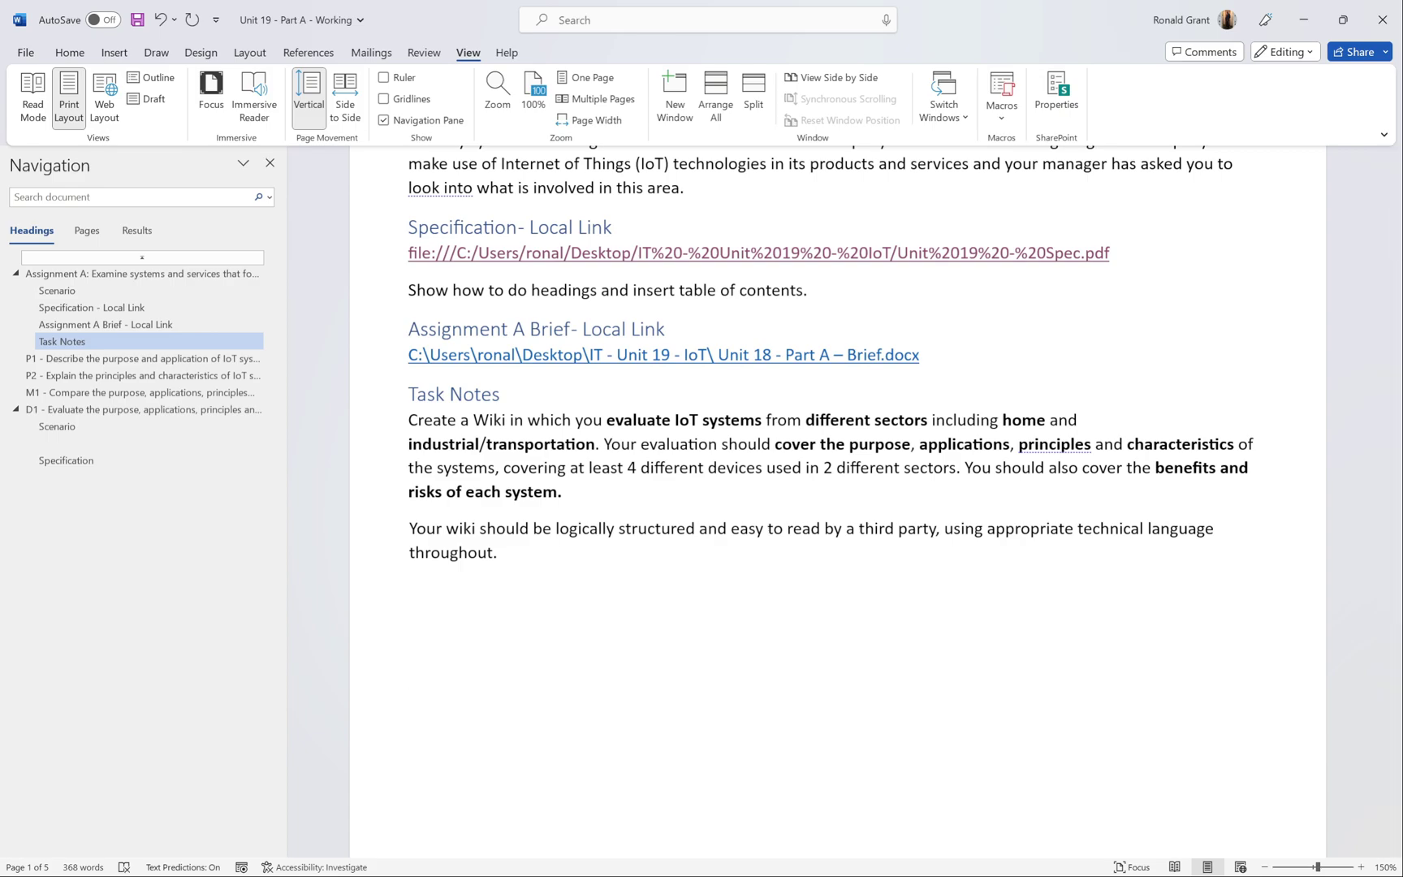
pyautogui.hotkey('ctrl', 'Return')
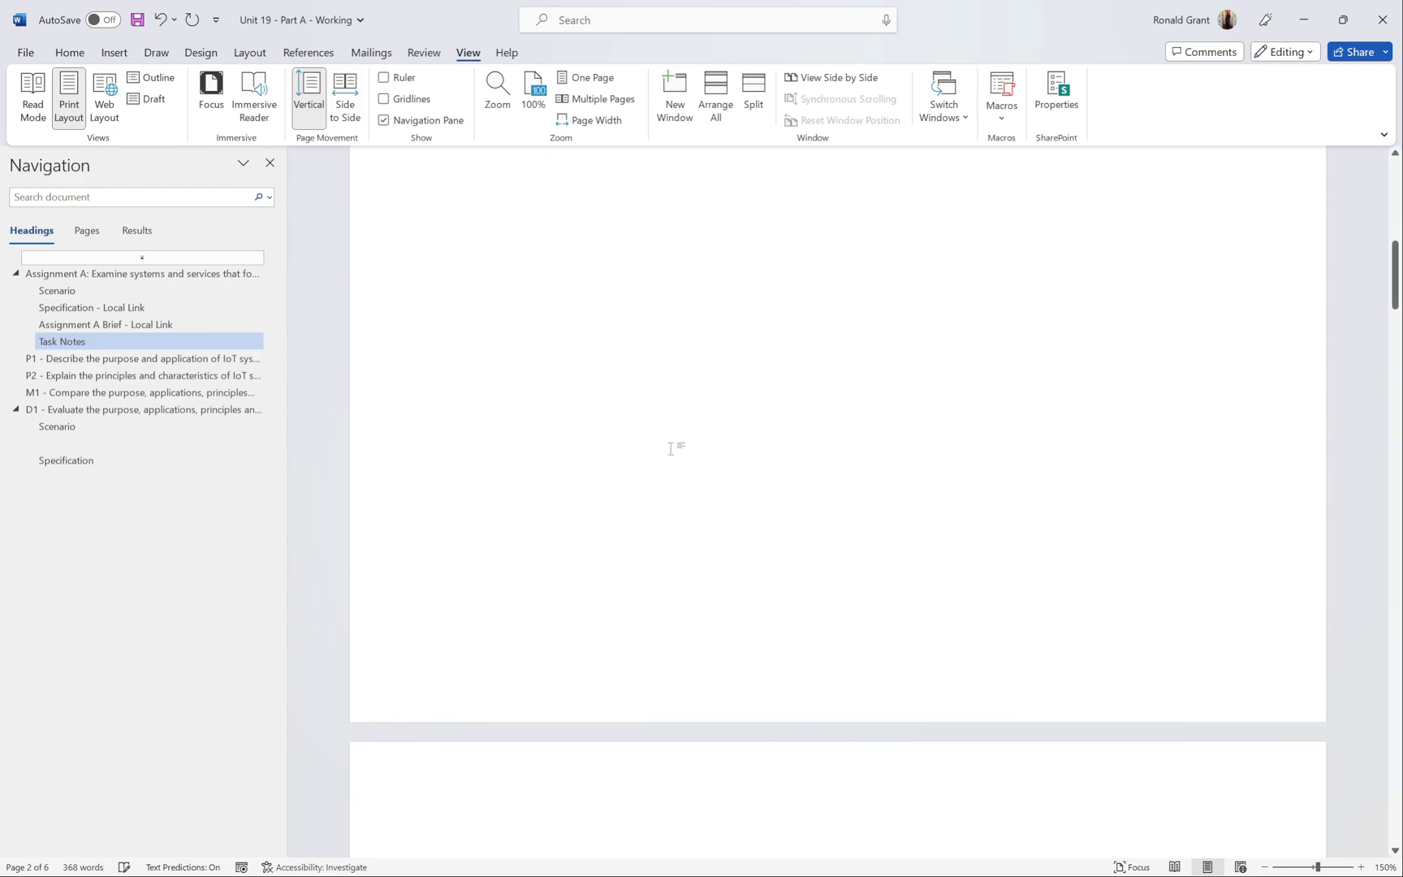
# Step: Insert the Automatic Table 1 table of contents on the blank page before the P1 section and review its entries
pyautogui.scroll(-3, 655, 471)
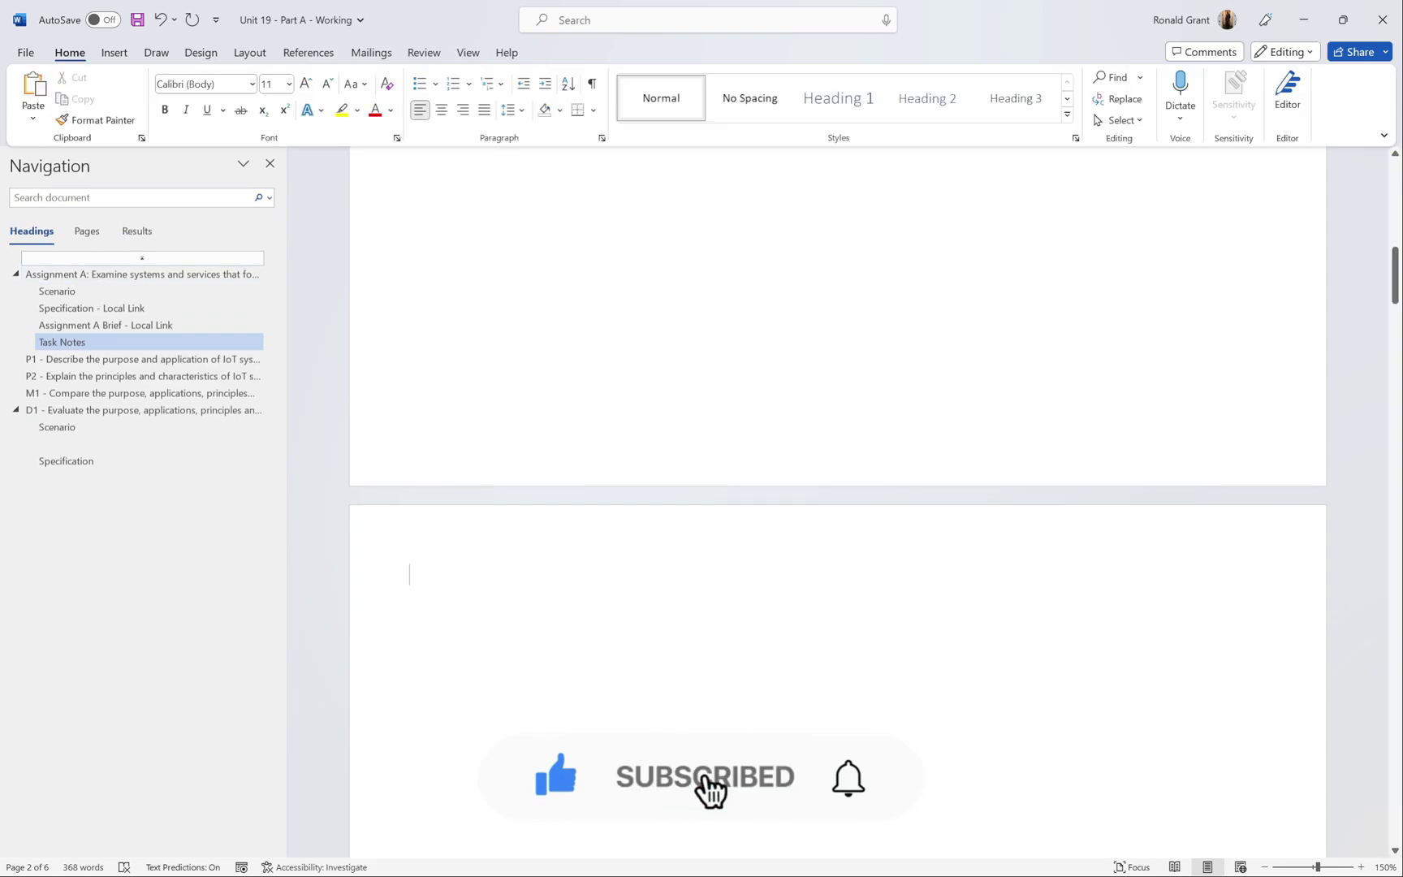
pyautogui.click(298, 58)
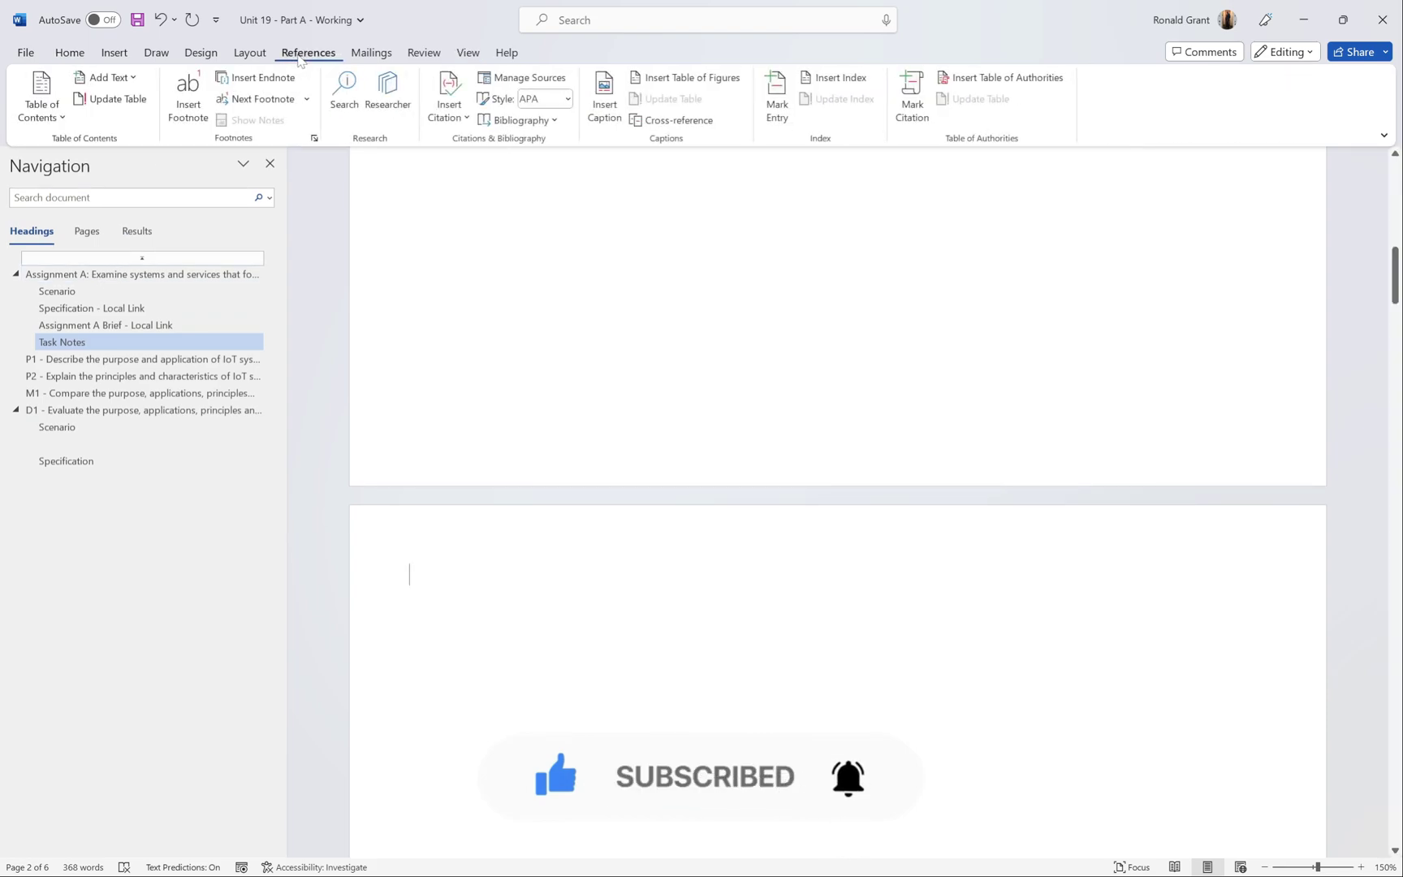
pyautogui.click(64, 121)
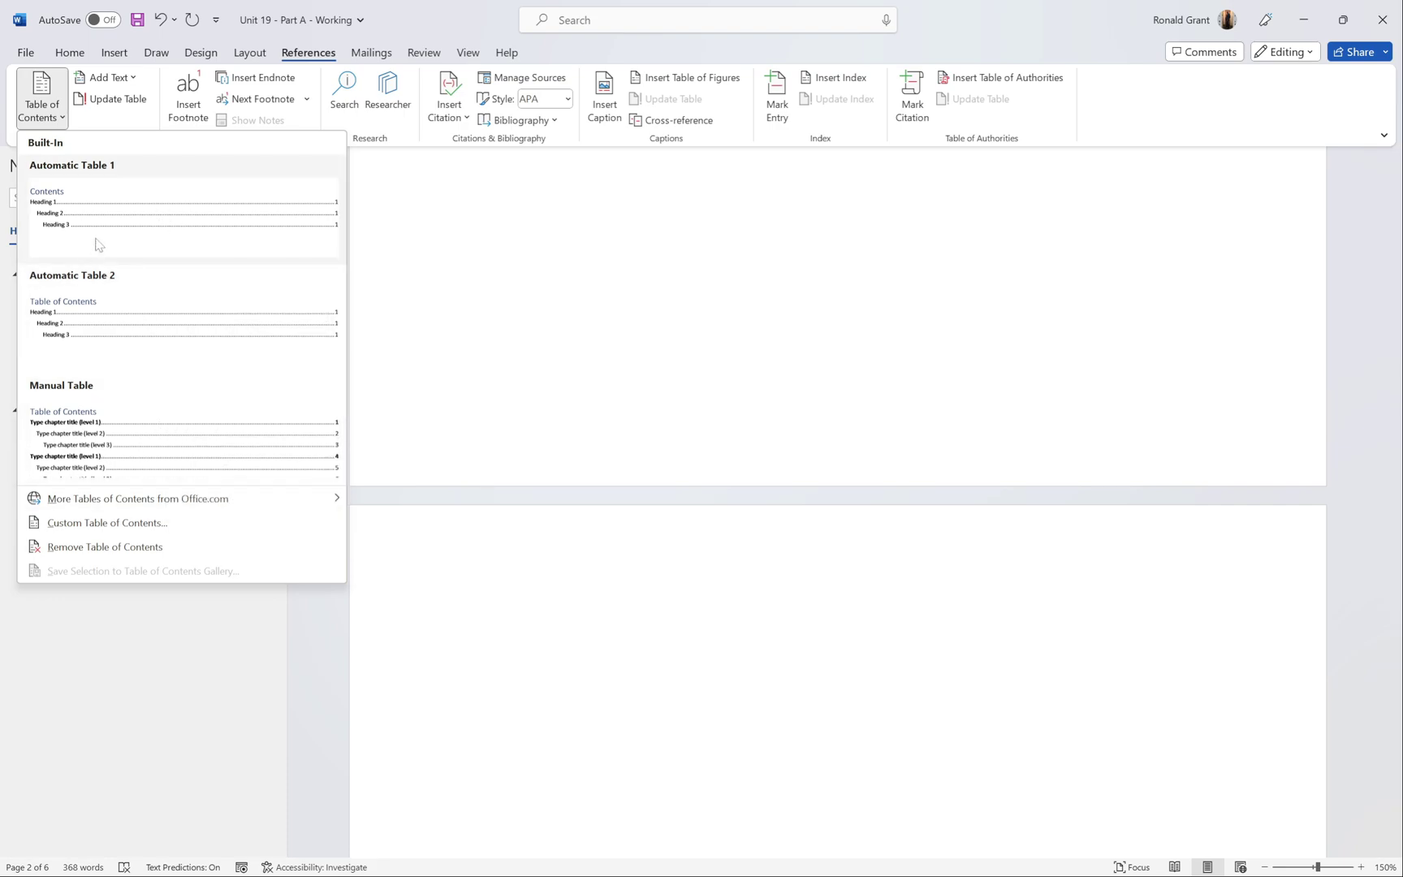
pyautogui.click(106, 213)
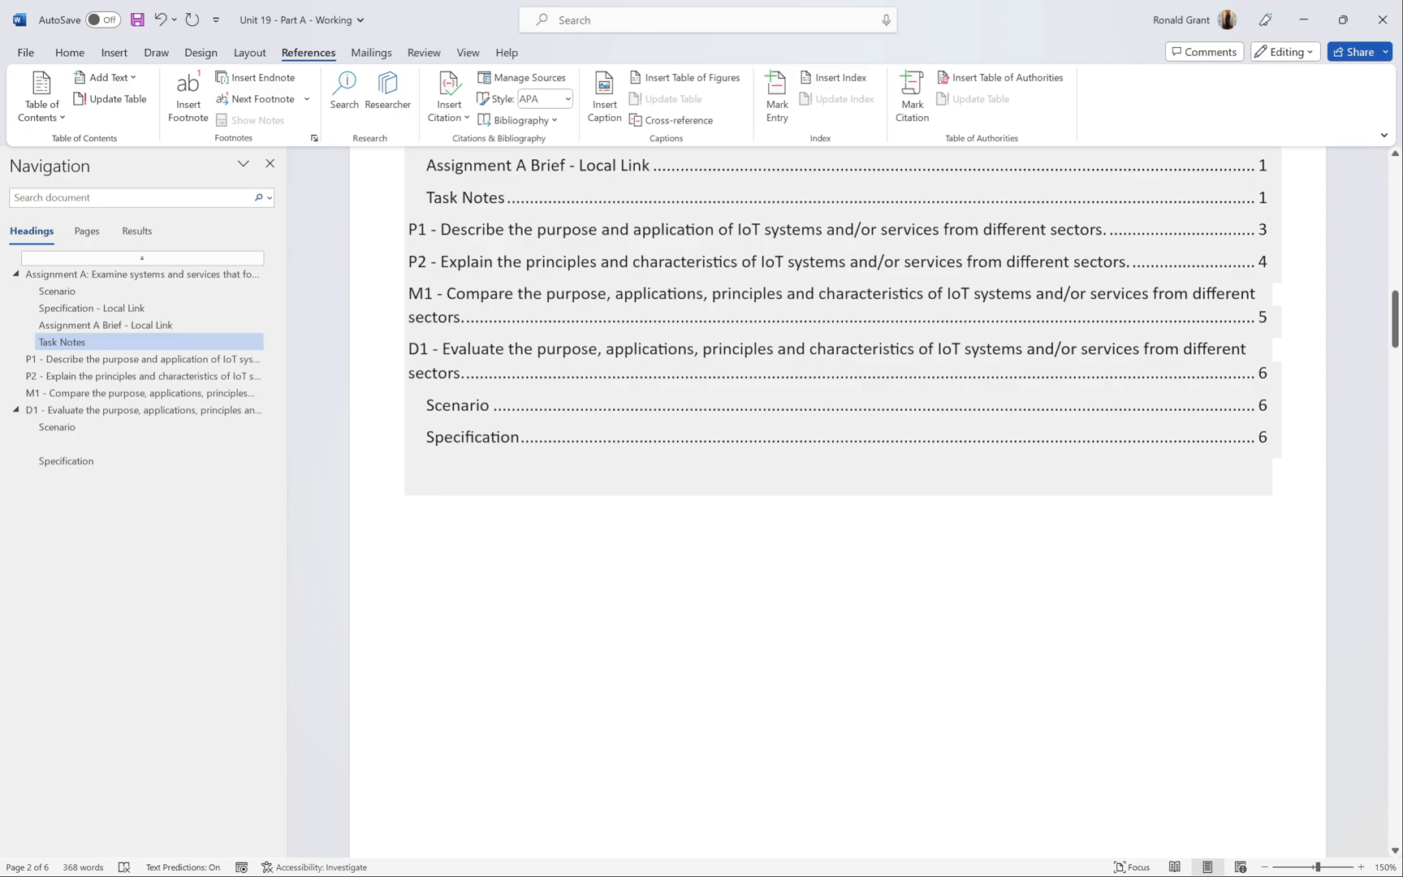
pyautogui.scroll(2, 836, 349)
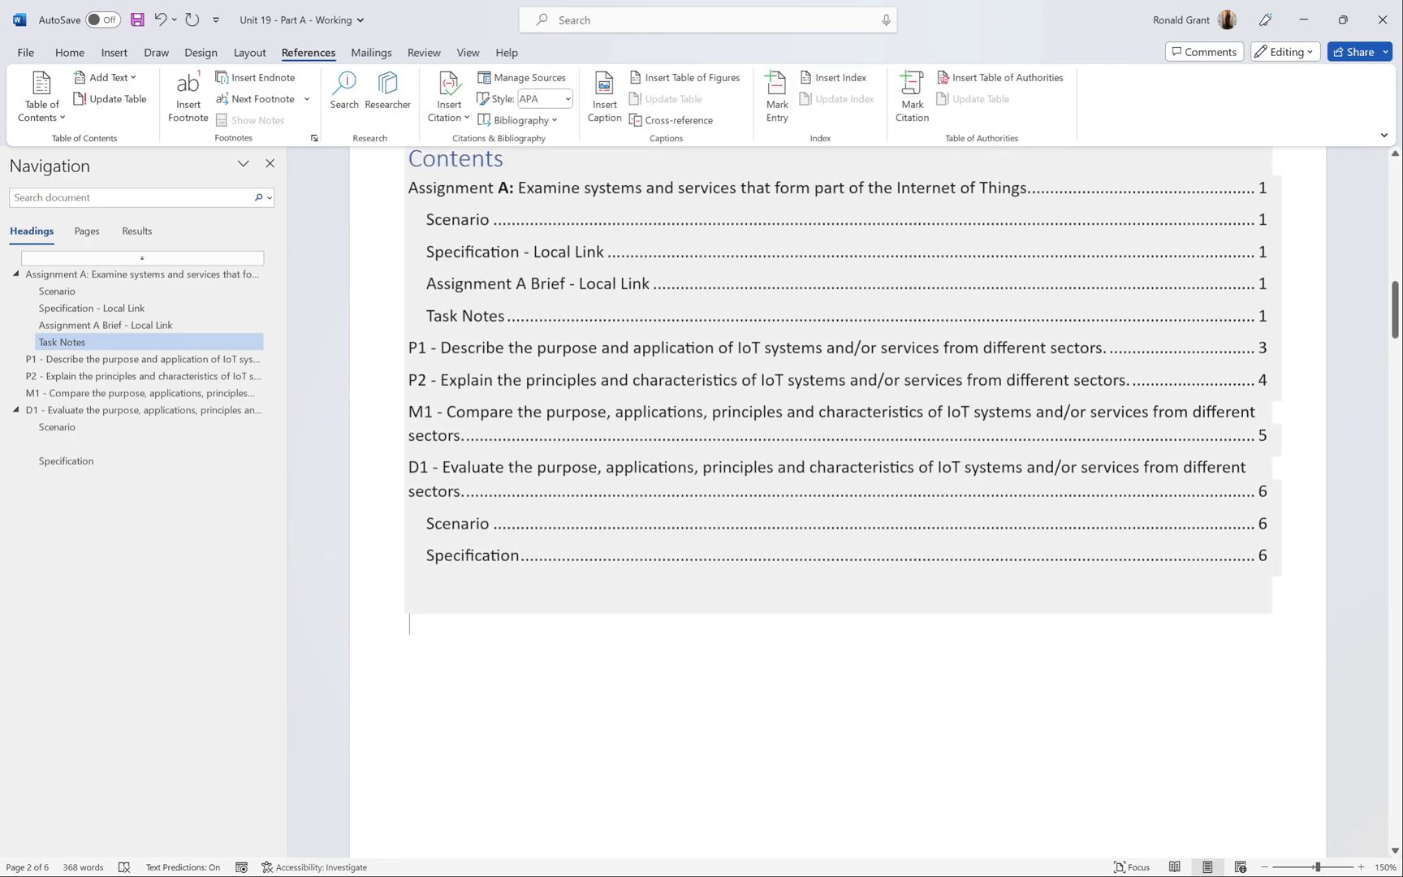
pyautogui.click(492, 412)
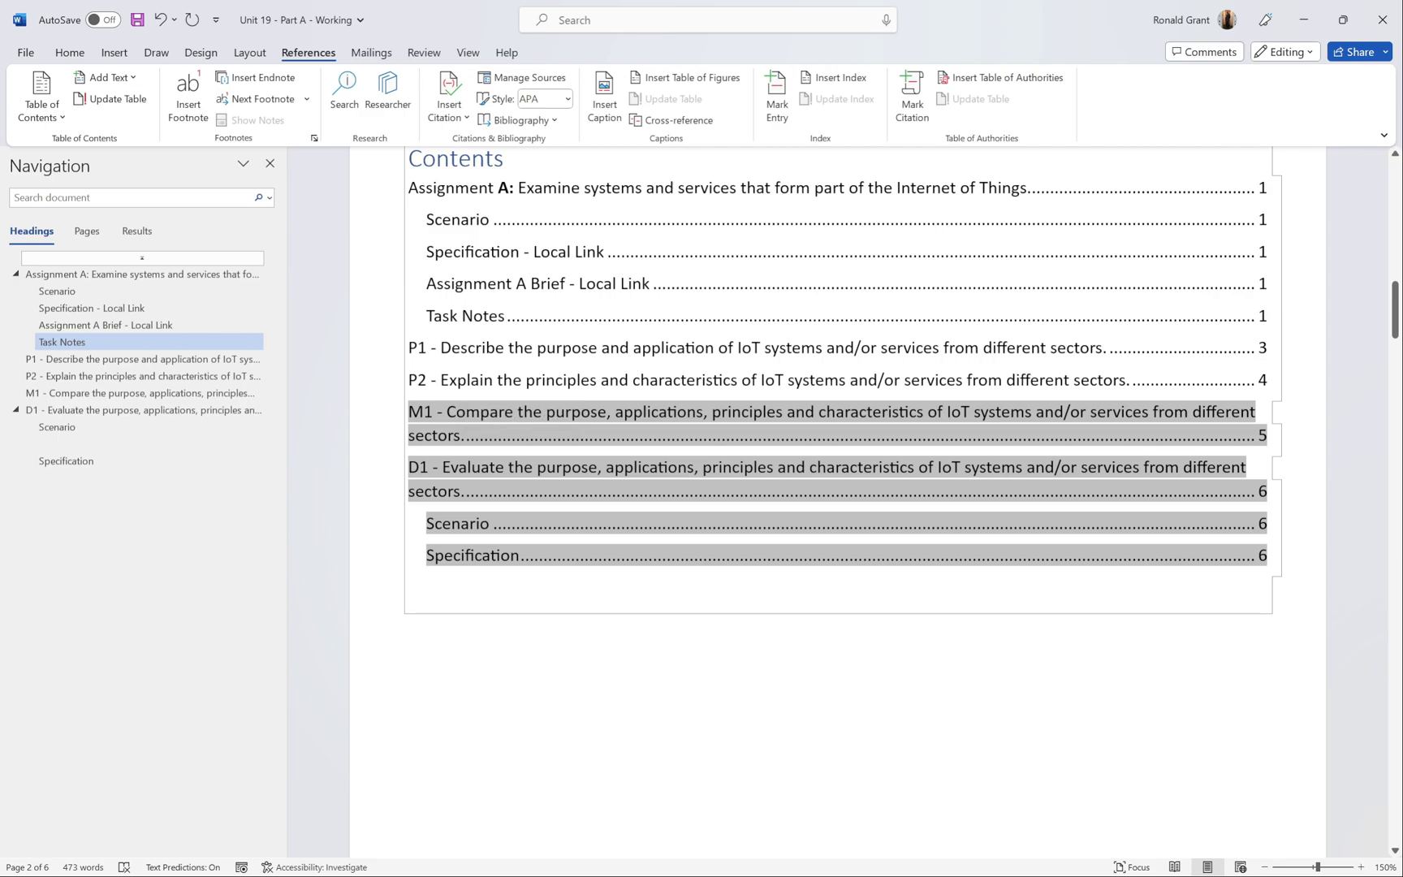
pyautogui.click(486, 629)
pyautogui.scroll(4, 485, 629)
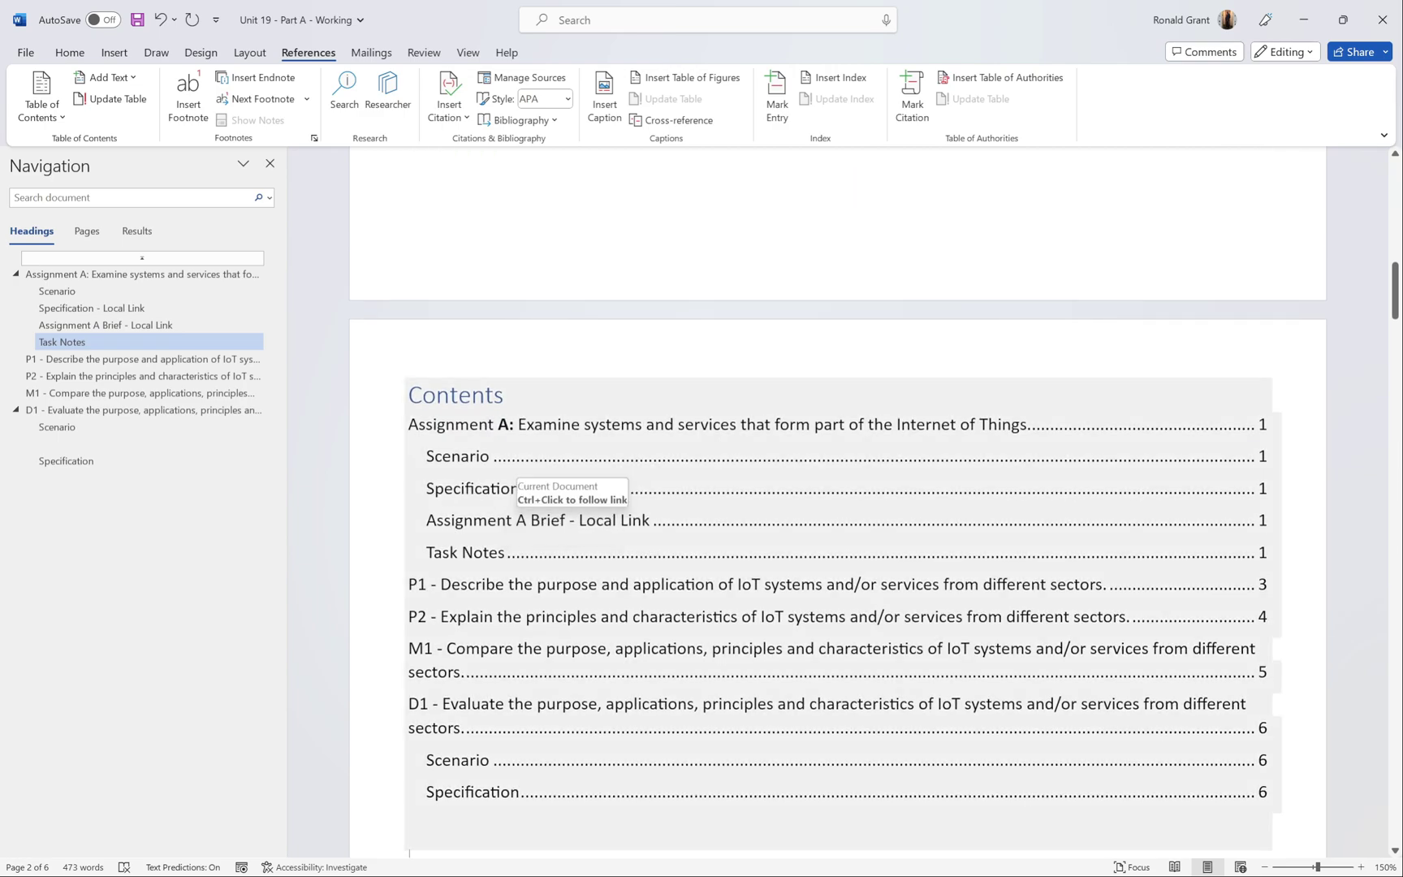
pyautogui.scroll(-4, 511, 479)
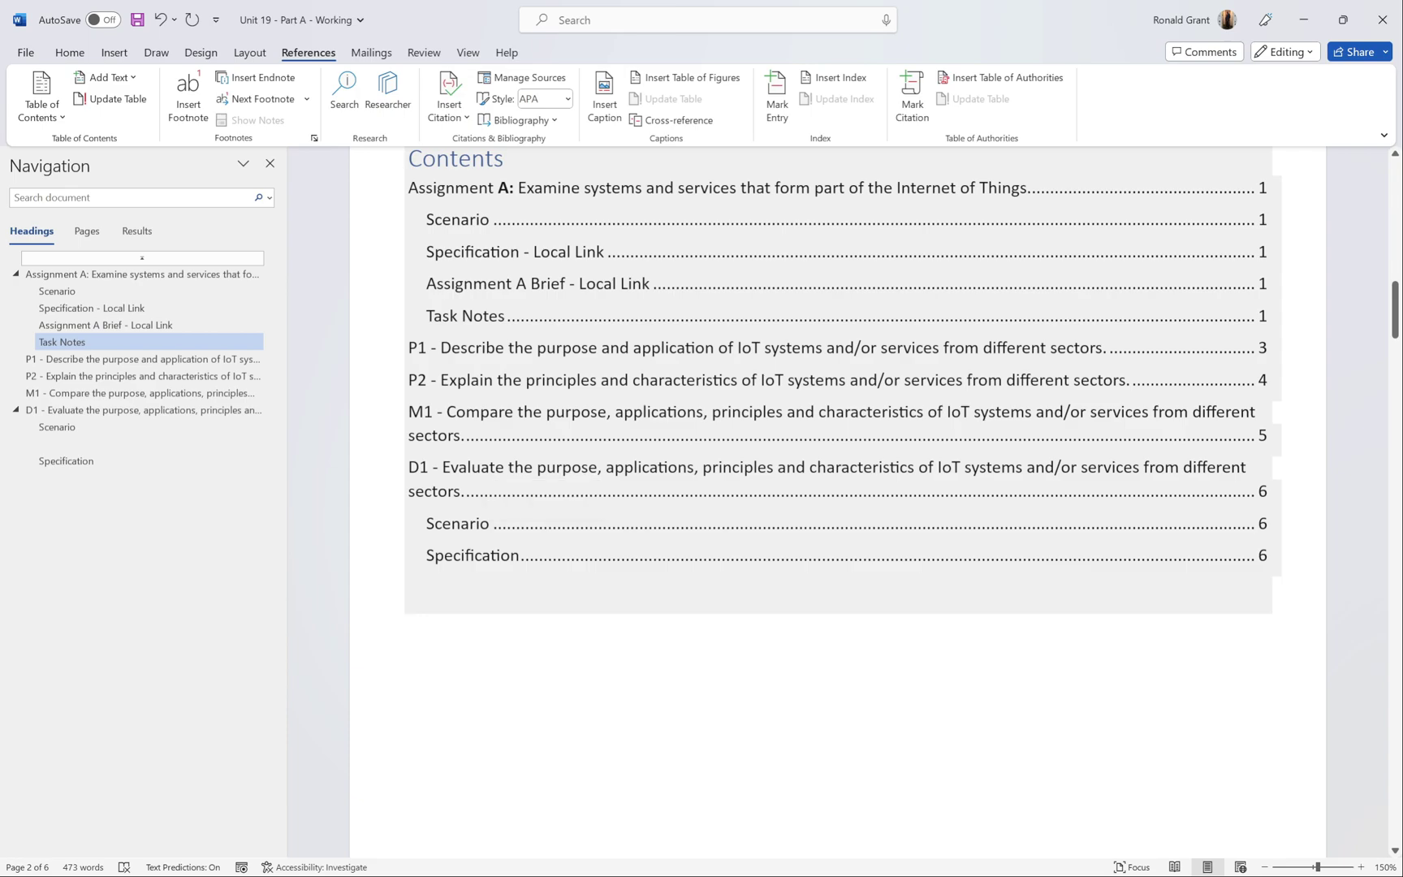
pyautogui.scroll(5, 454, 471)
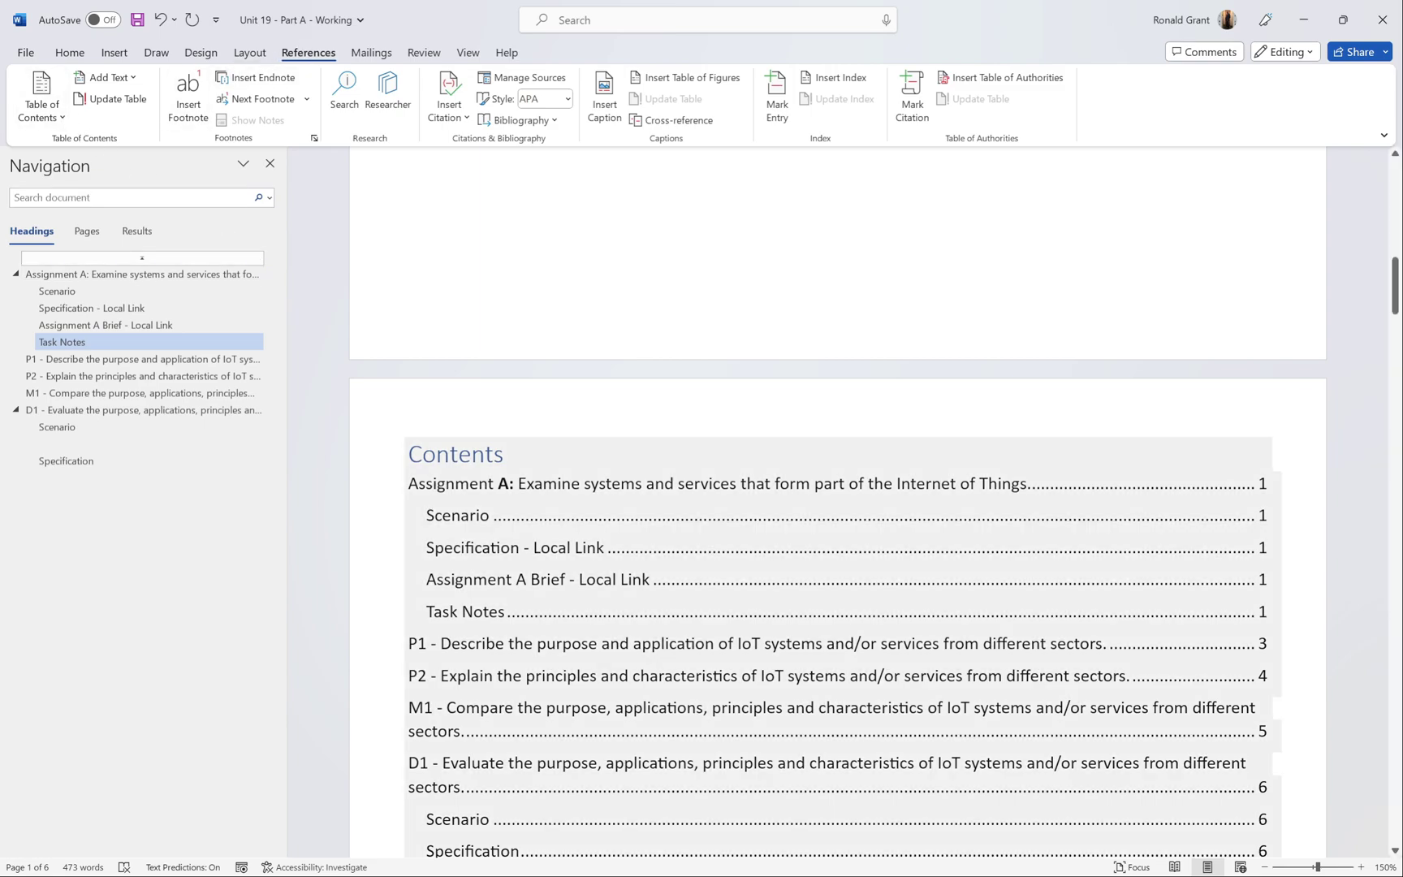
# Step: Add two sample headings, "D2" and "D10", each on a new page after the D1 section
pyautogui.click(128, 410)
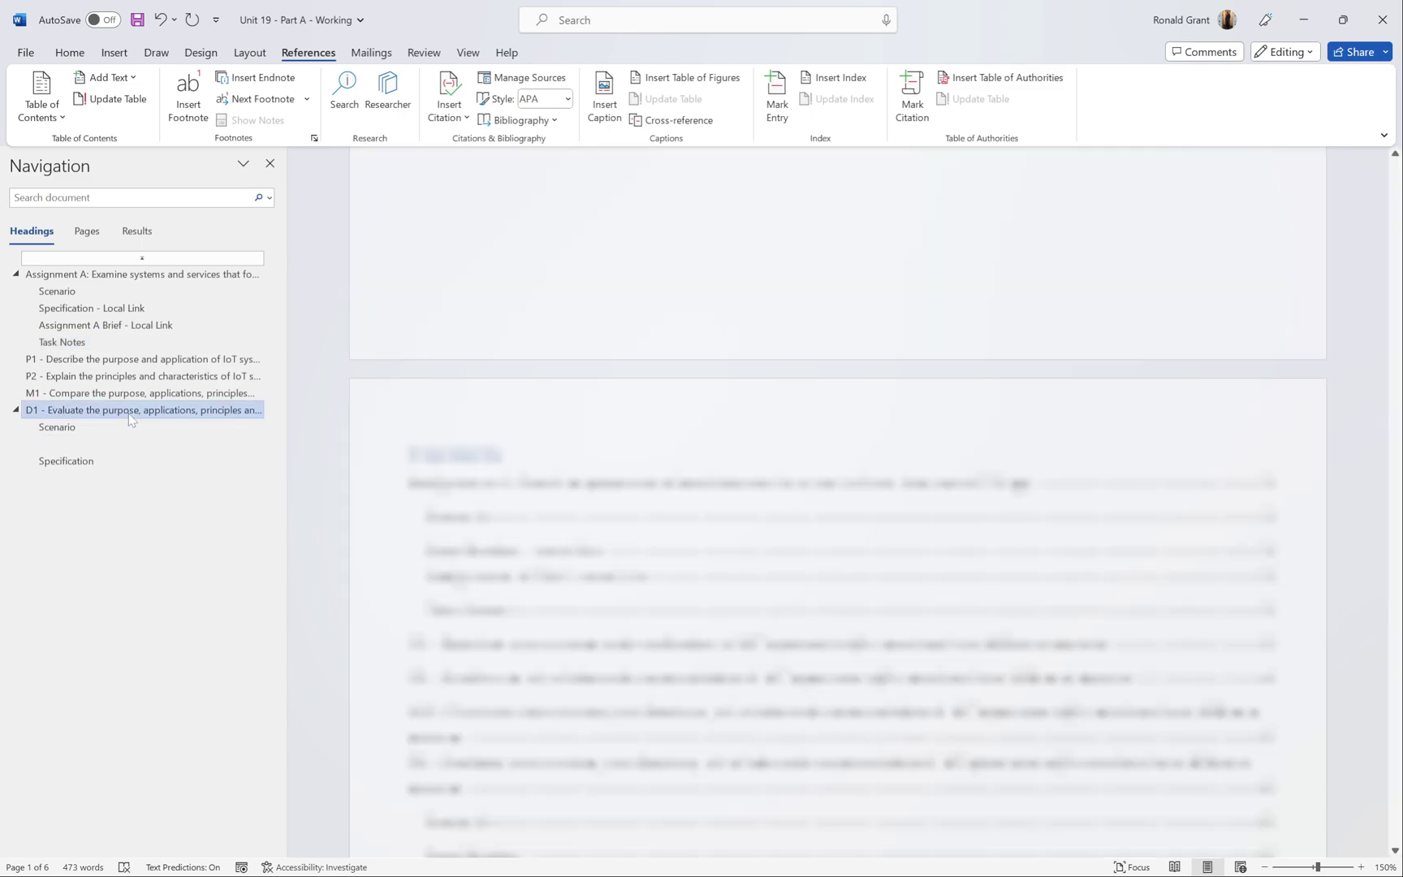
pyautogui.click(877, 489)
pyautogui.hotkey('ctrl', 'Return')
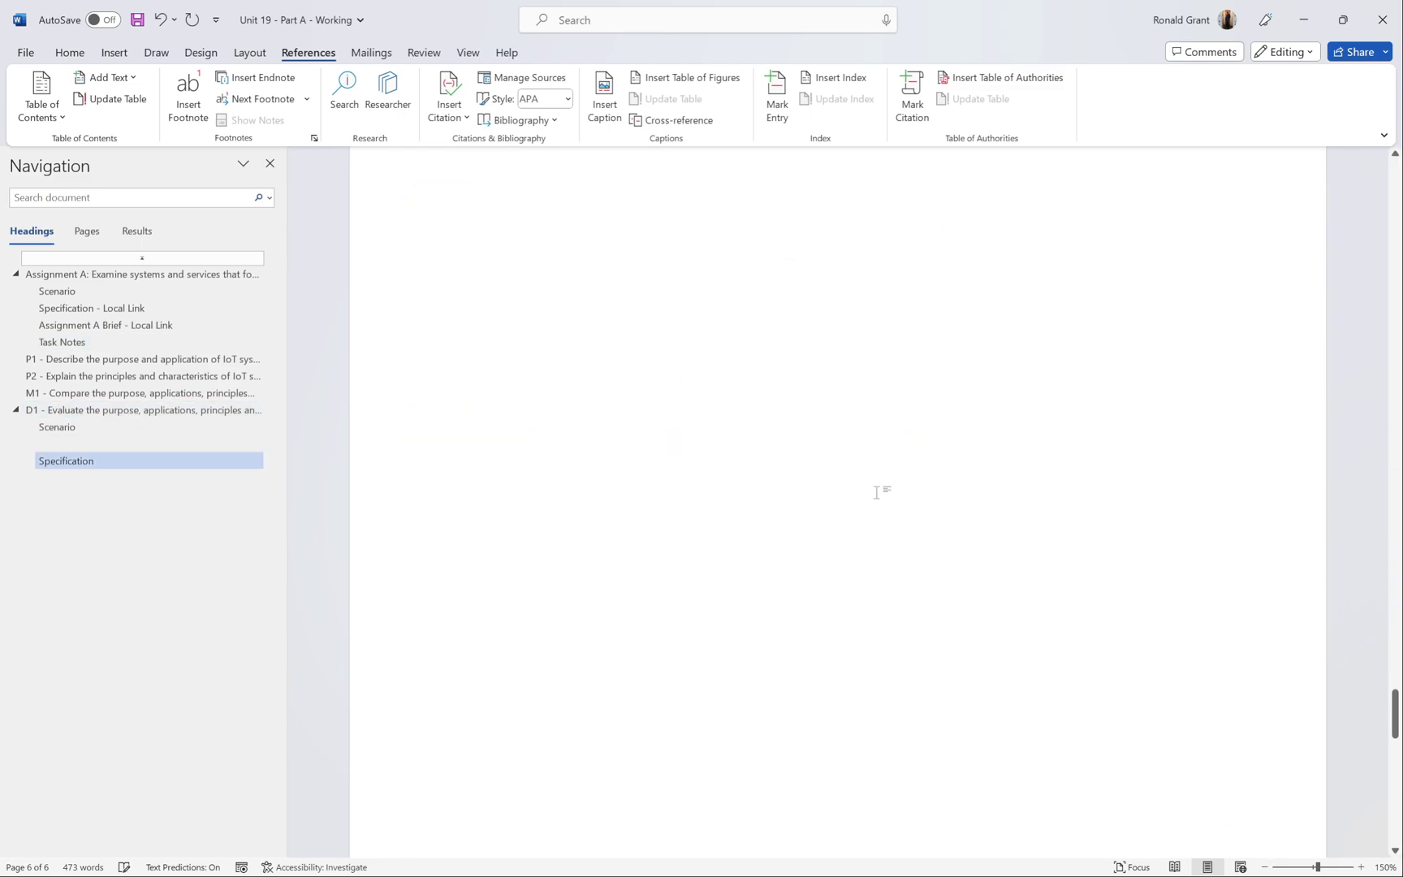
pyautogui.write('D2')
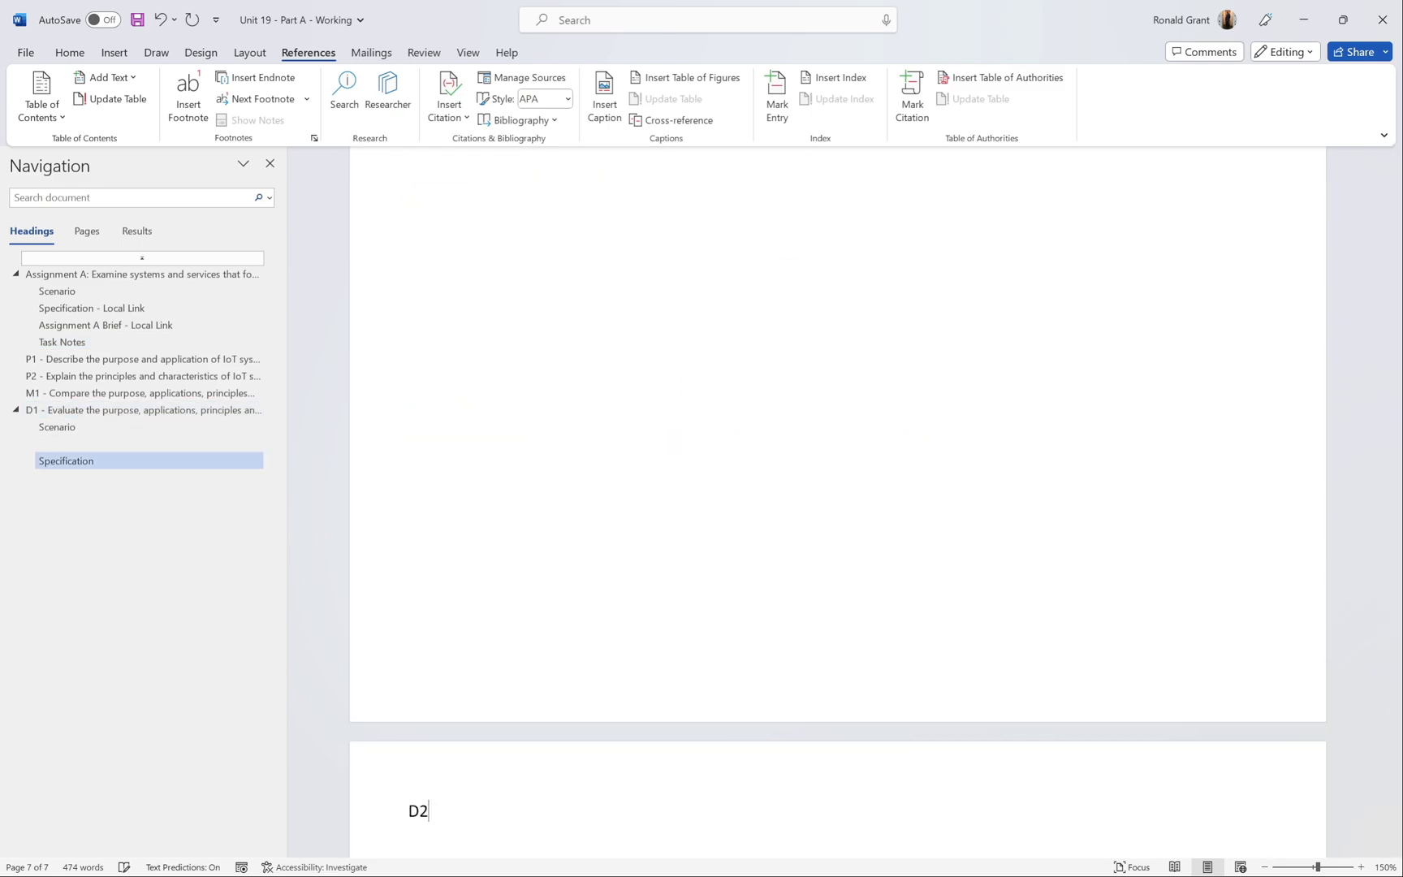
pyautogui.press('Return')
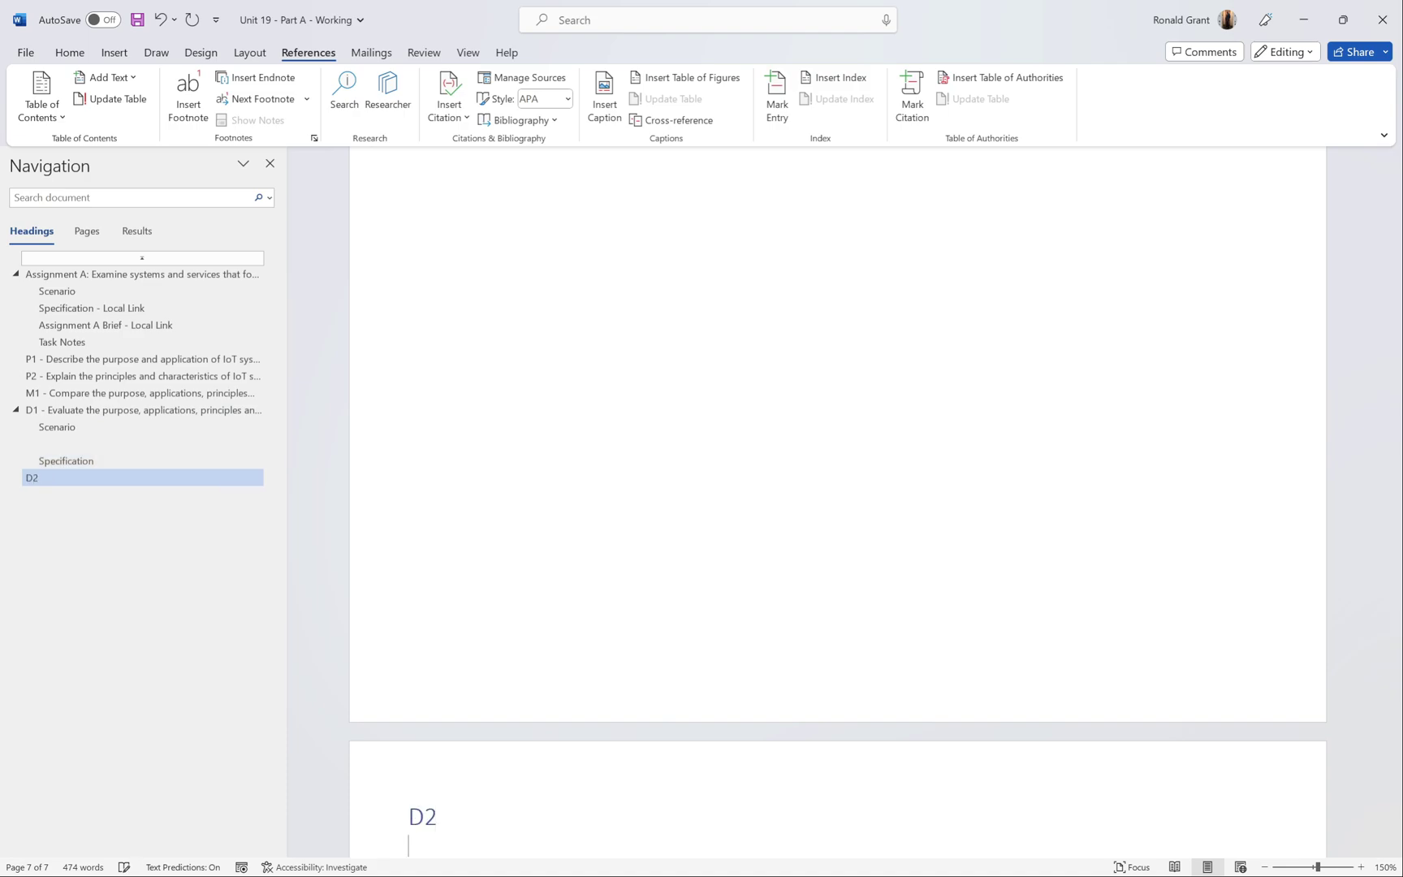
pyautogui.hotkey('ctrl', 'Return')
pyautogui.write('D10')
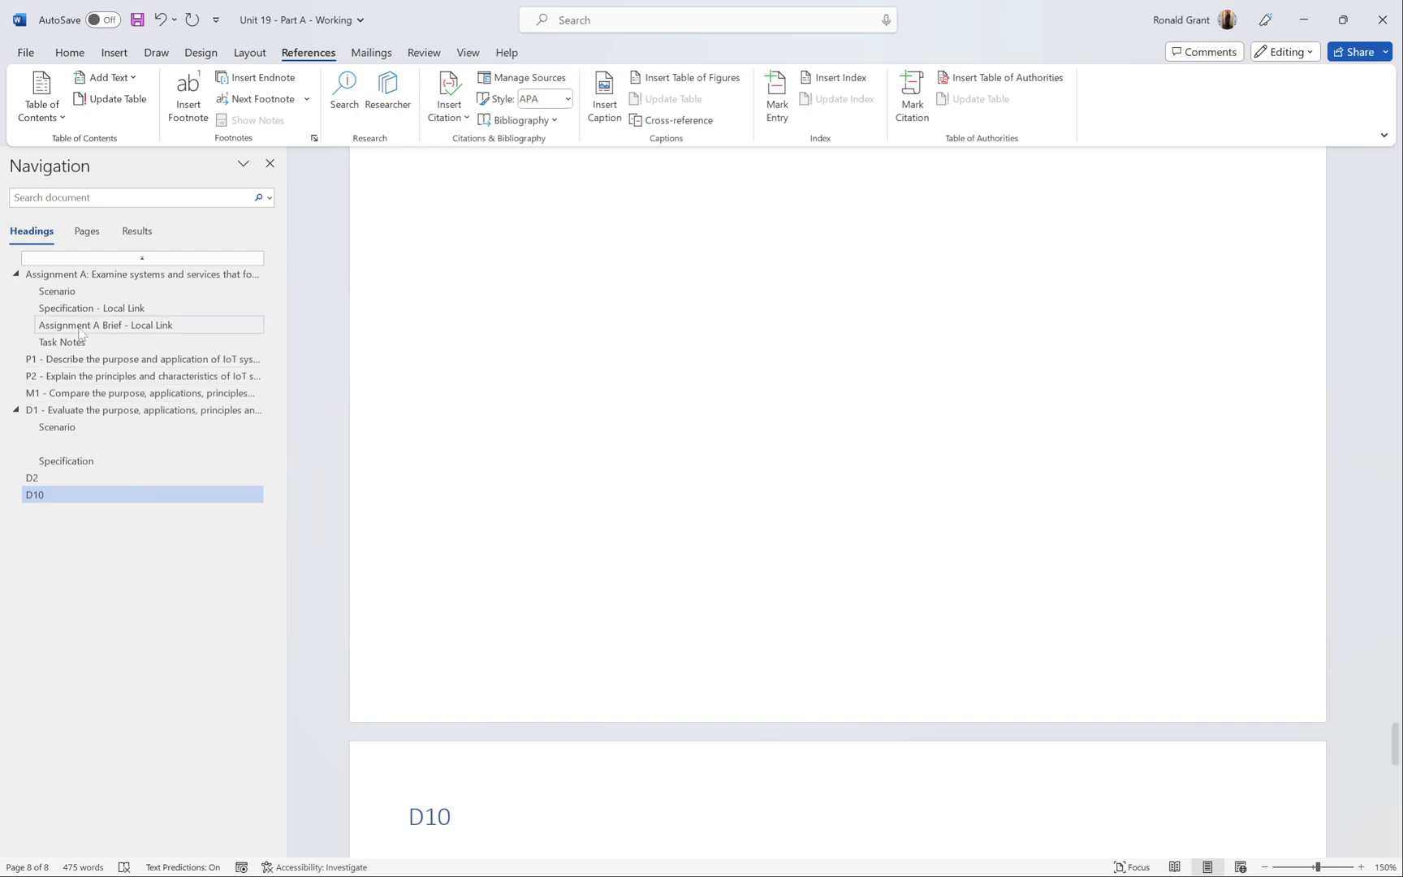
# Step: Return to the table of contents after Task Notes and update its page numbers only
pyautogui.click(81, 274)
pyautogui.click(141, 342)
pyautogui.scroll(-10, 838, 487)
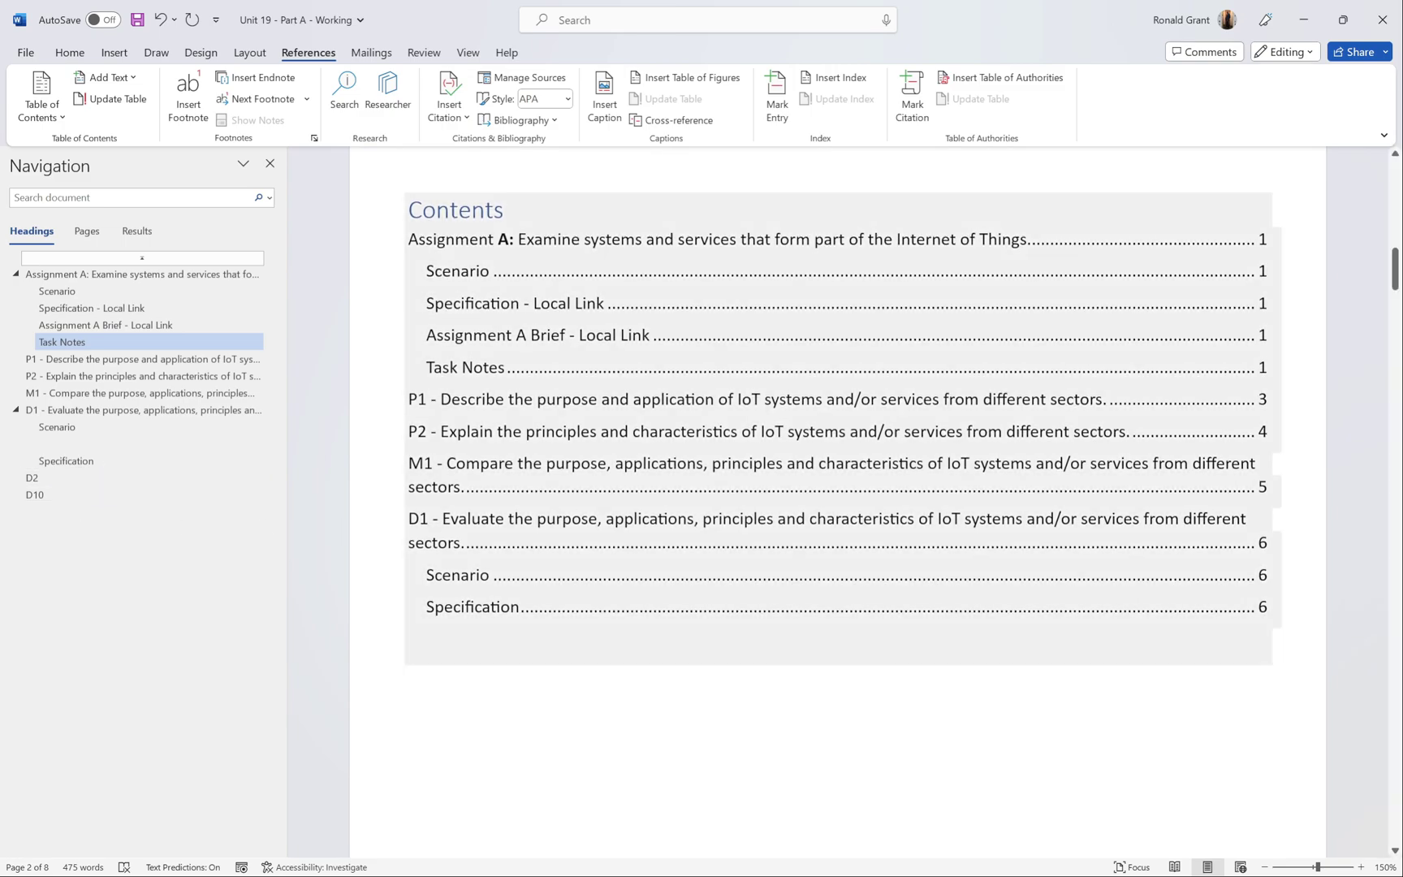
pyautogui.click(498, 465)
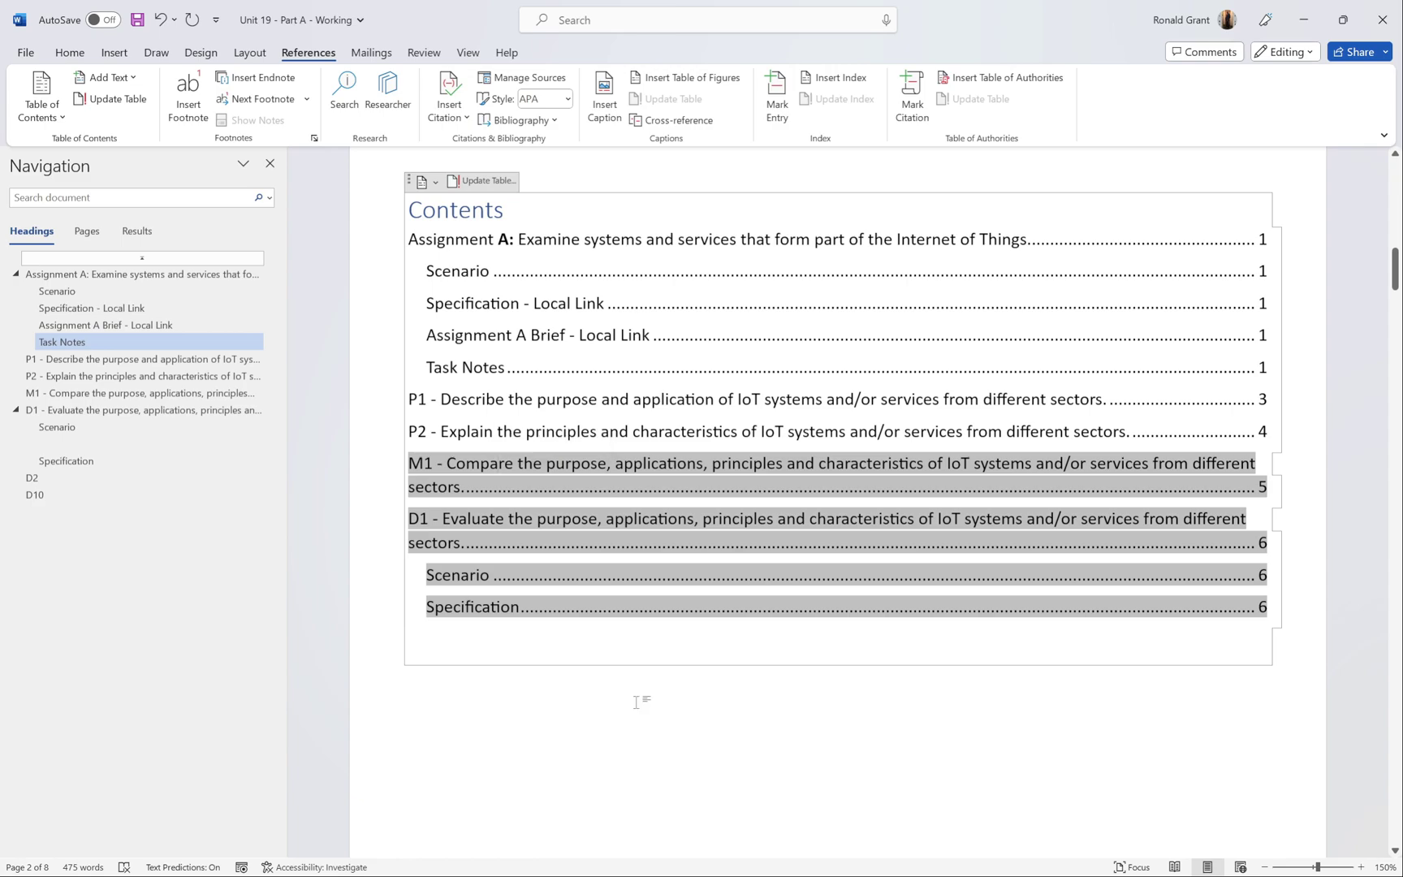
pyautogui.click(409, 712)
pyautogui.click(604, 302)
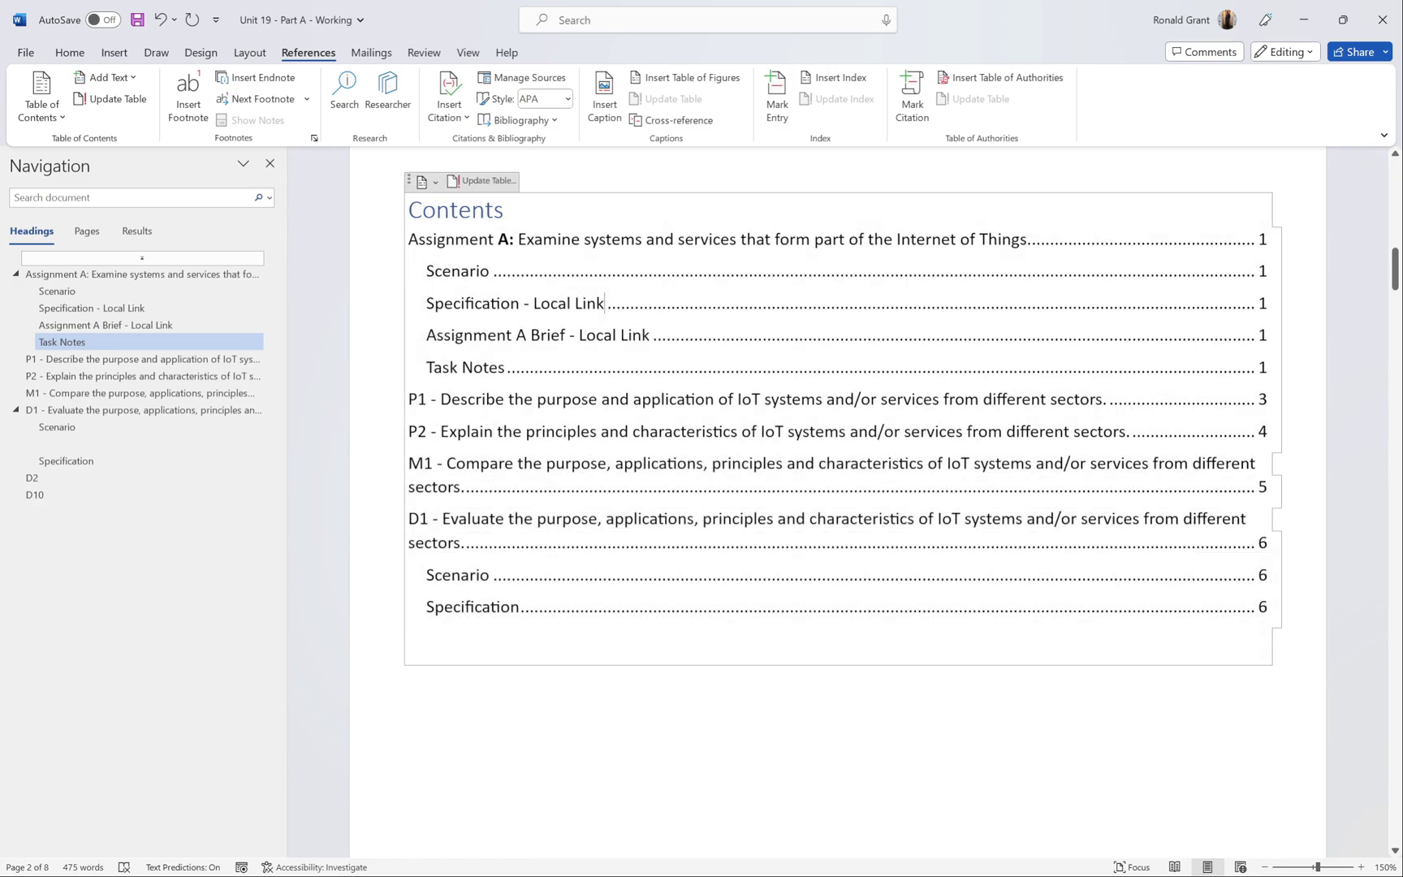
pyautogui.click(488, 182)
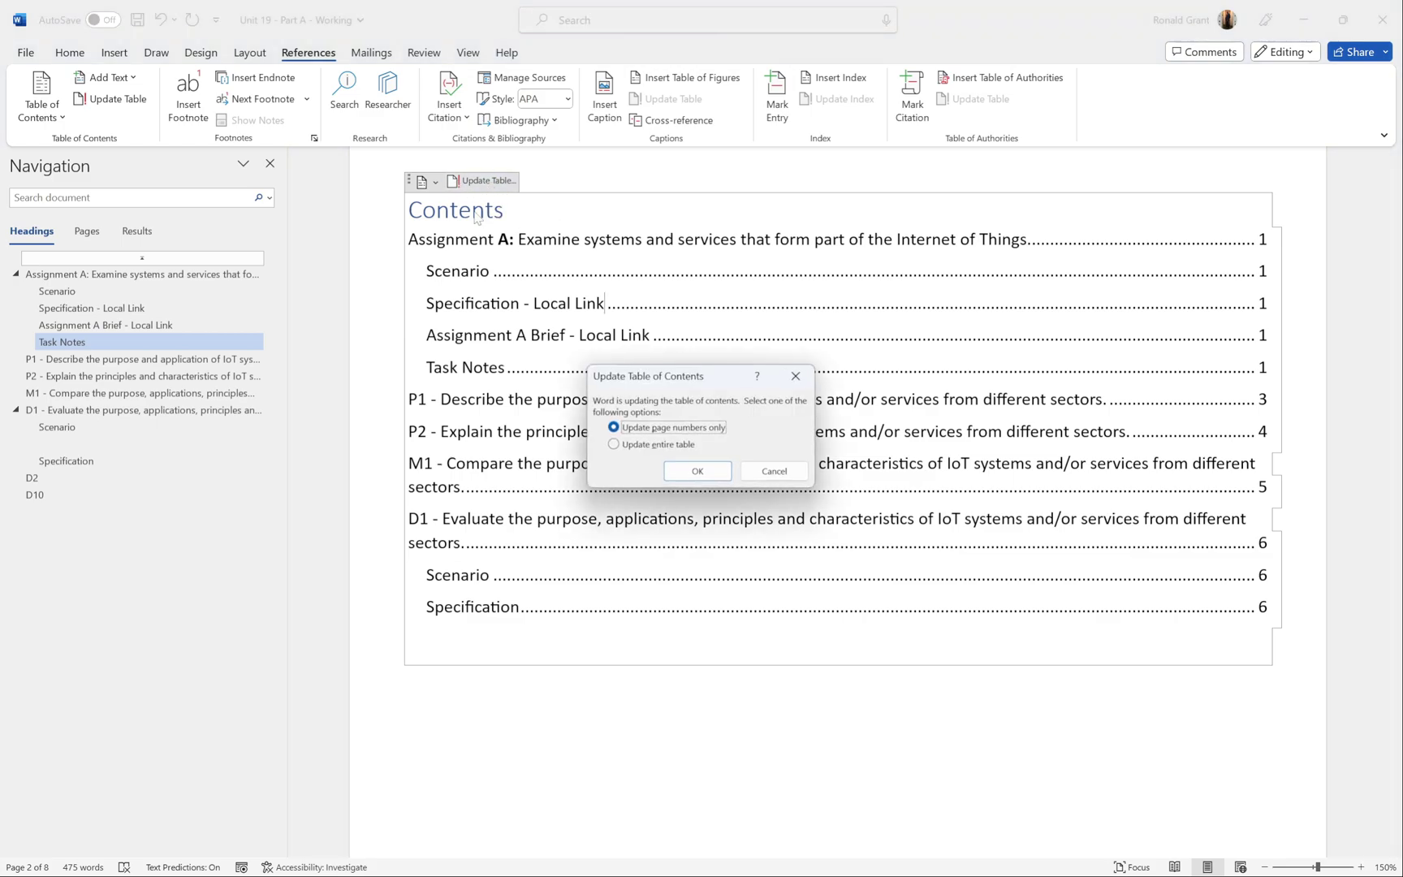
pyautogui.click(715, 476)
# Step: Update the entire table of contents and check its listed headings up to D10
pyautogui.click(485, 181)
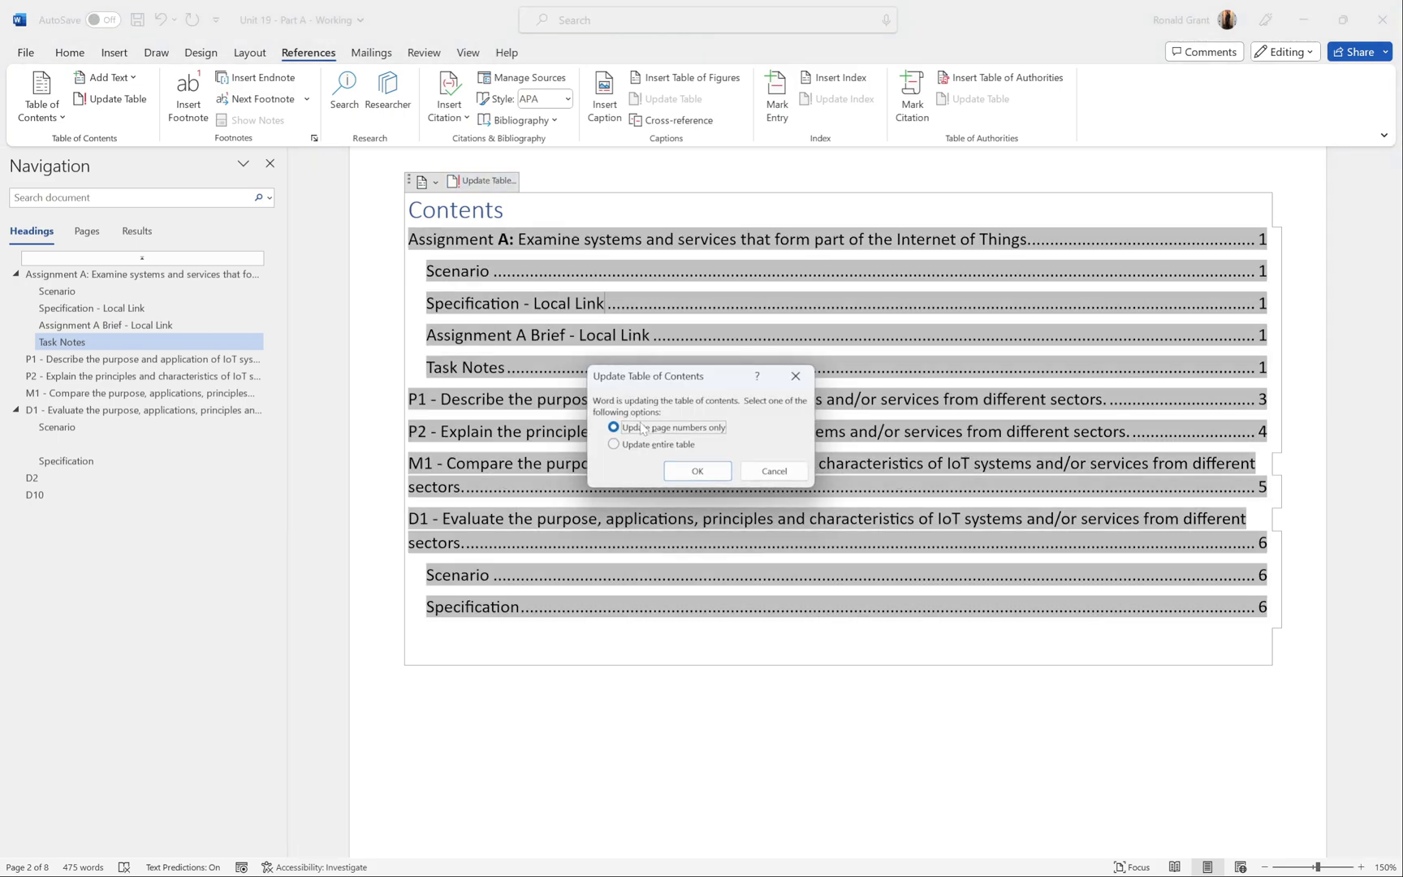
pyautogui.click(655, 446)
pyautogui.click(695, 471)
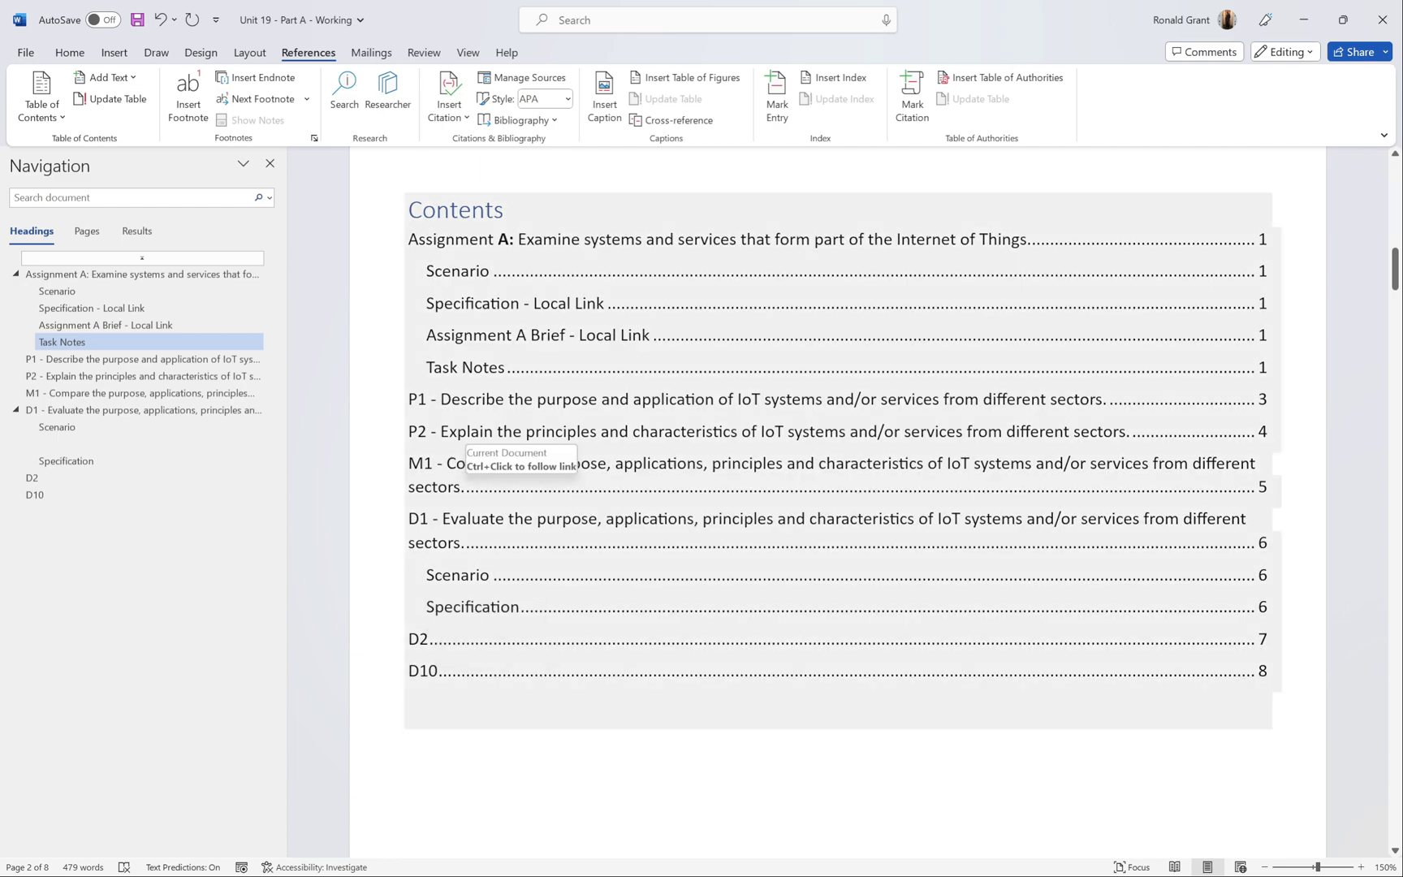
pyautogui.click(1258, 543)
pyautogui.click(438, 671)
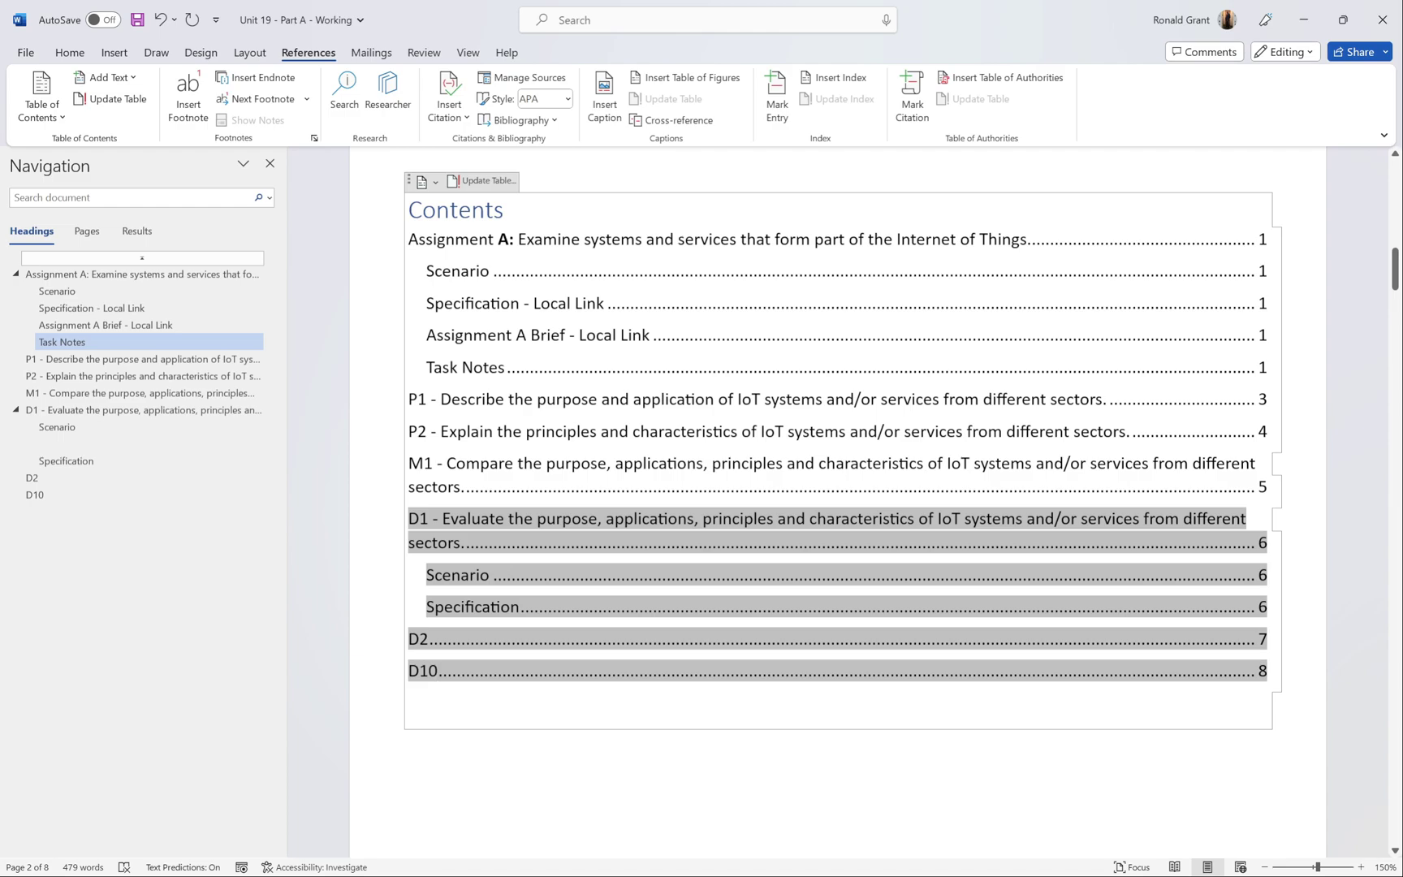
pyautogui.hotkey('shift', 'Up')
pyautogui.hotkey('shift', 'Up')
pyautogui.hotkey('shift', 'Up')
pyautogui.hotkey('shift', 'Up')
pyautogui.hotkey('shift', 'Up')
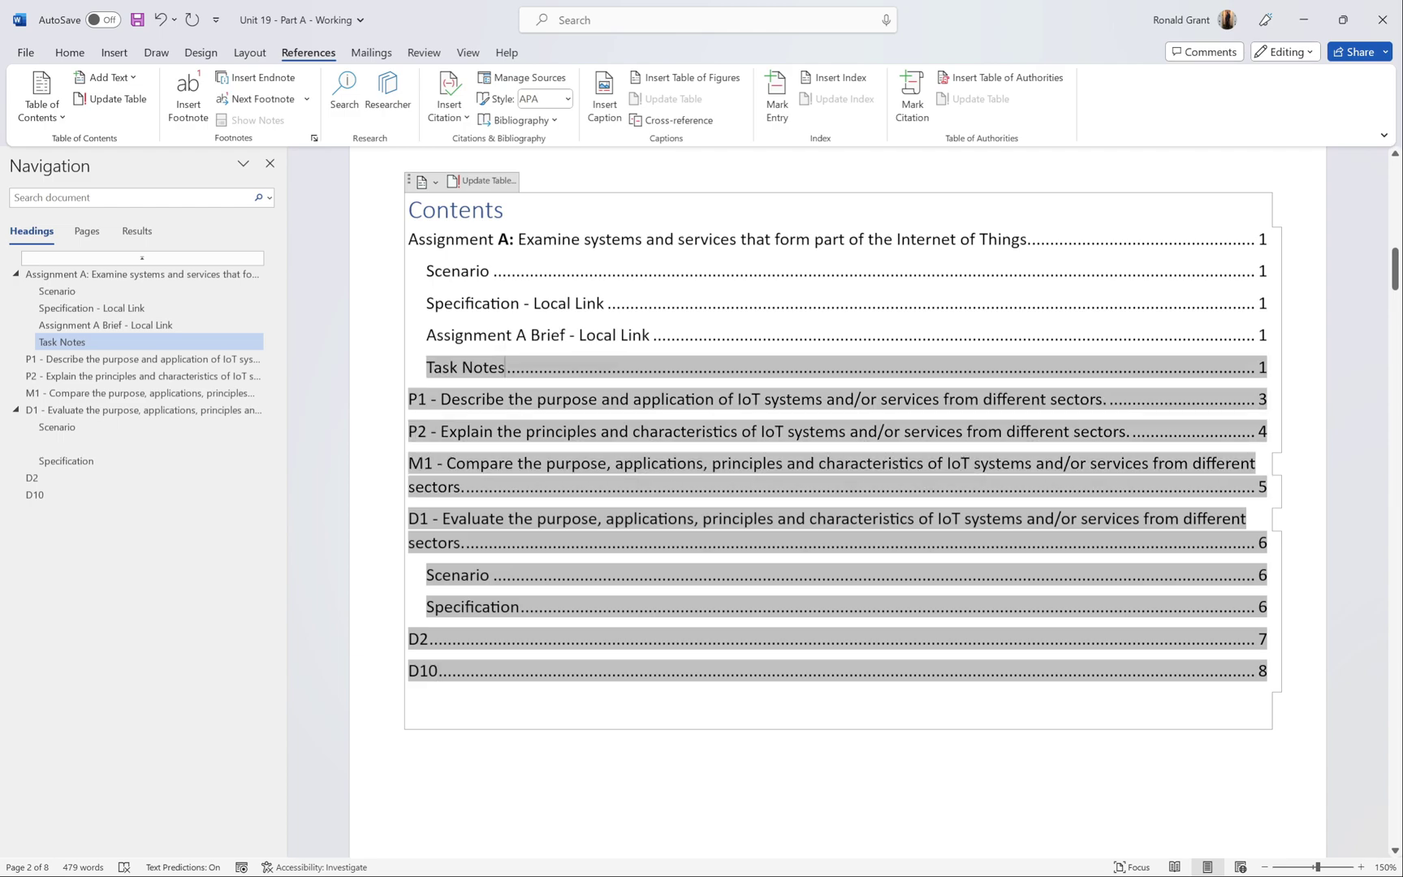
pyautogui.click(509, 752)
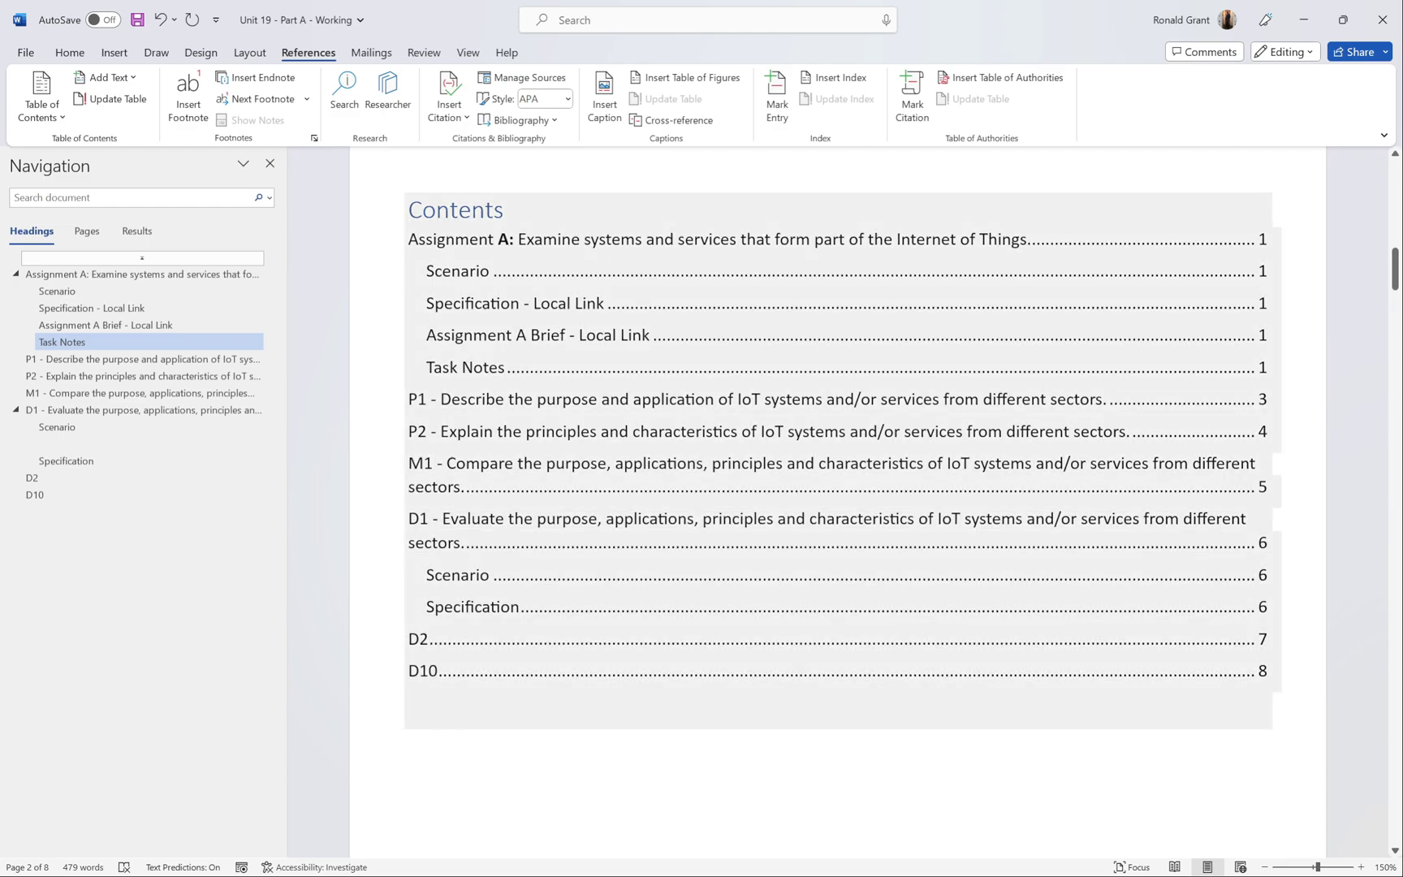
# Step: Delete the sample headings "D10" and "D2" from the end of the document
pyautogui.scroll(-5, 836, 446)
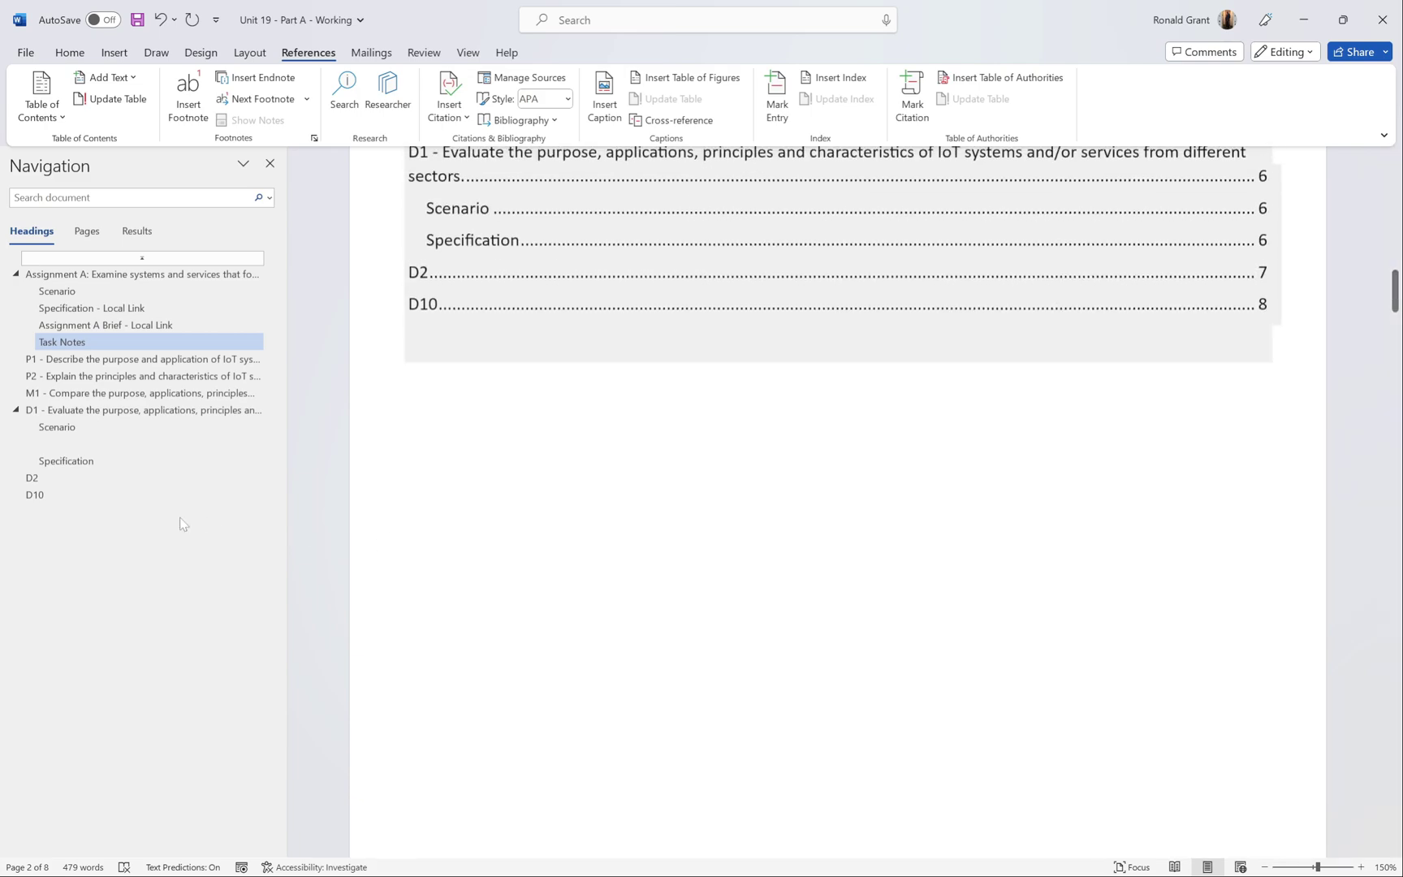
pyautogui.click(57, 493)
pyautogui.click(468, 464)
pyautogui.press('BackSpace')
pyautogui.press('BackSpace')
pyautogui.press('BackSpace')
pyautogui.press('BackSpace')
pyautogui.press('BackSpace')
pyautogui.press('BackSpace')
pyautogui.press('BackSpace')
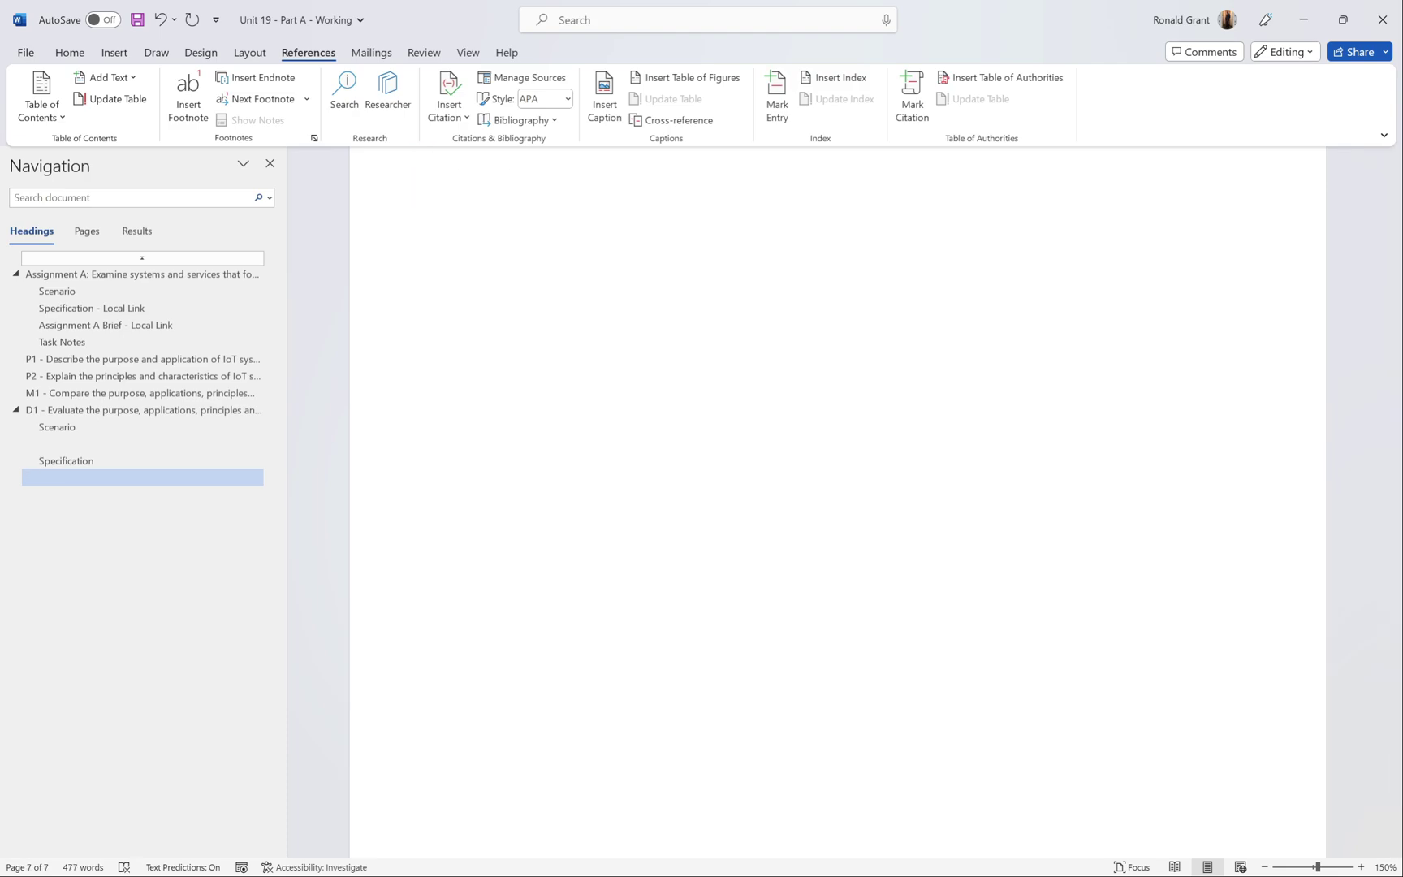
pyautogui.press('BackSpace')
pyautogui.scroll(4, 545, 554)
pyautogui.scroll(-2, 544, 554)
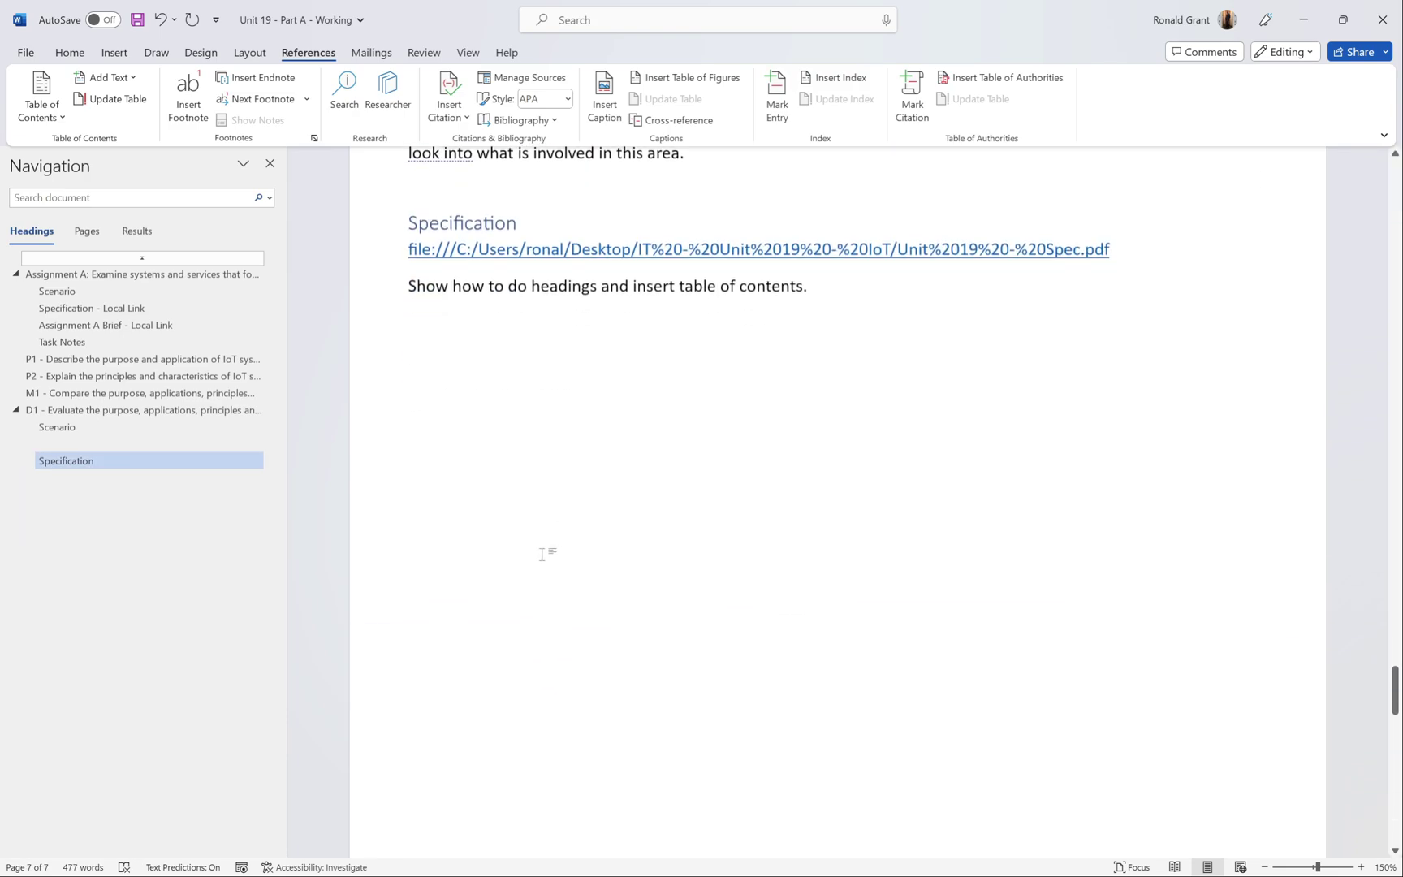
# Step: Insert a page break after the last paragraph of the D1 section and enter "References" on the new page
pyautogui.scroll(4, 391, 516)
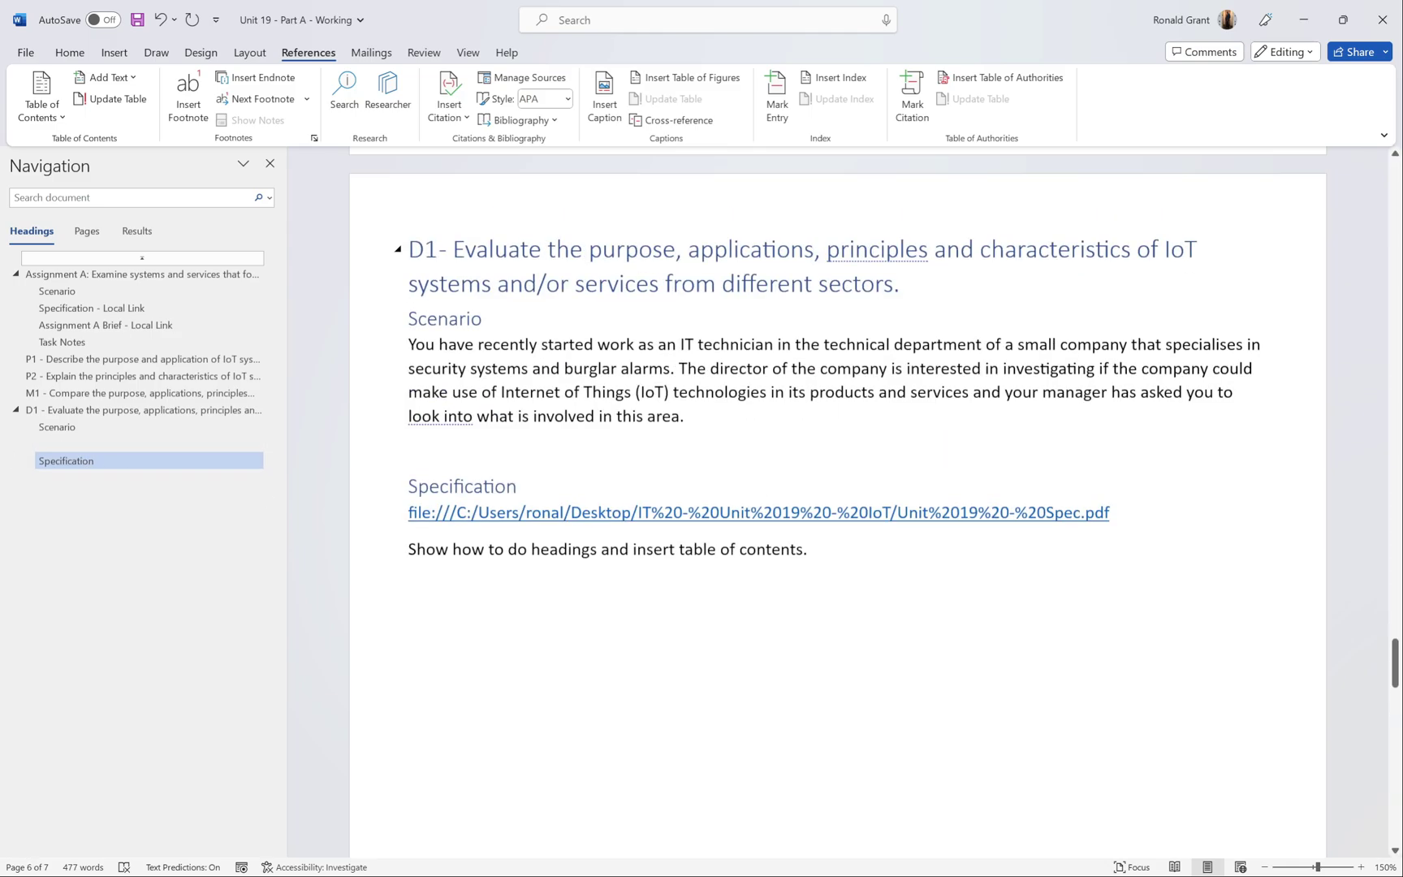
pyautogui.scroll(3, 837, 504)
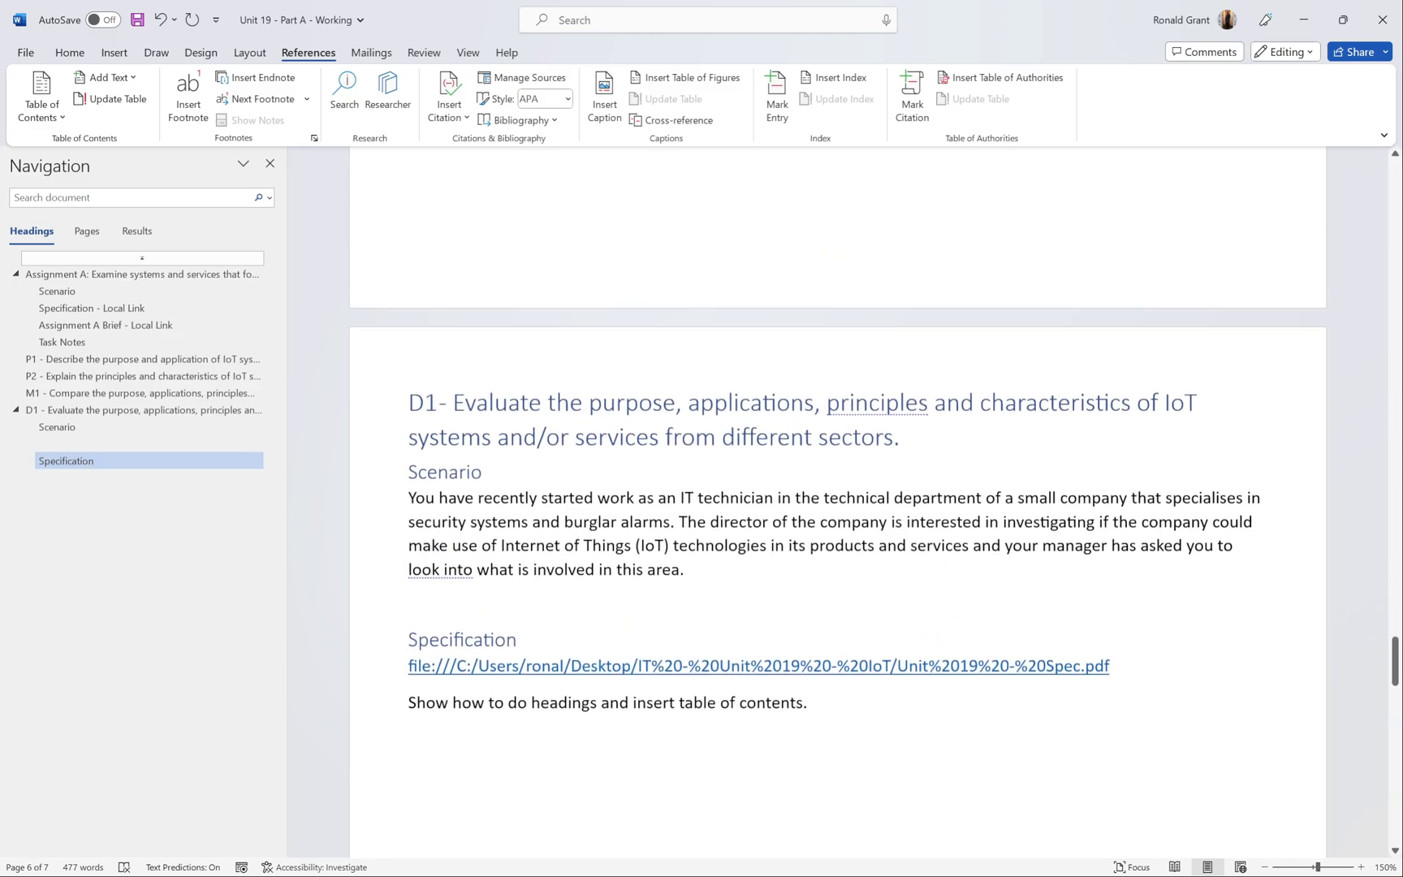
pyautogui.click(846, 703)
pyautogui.press('Return')
pyautogui.press('Return')
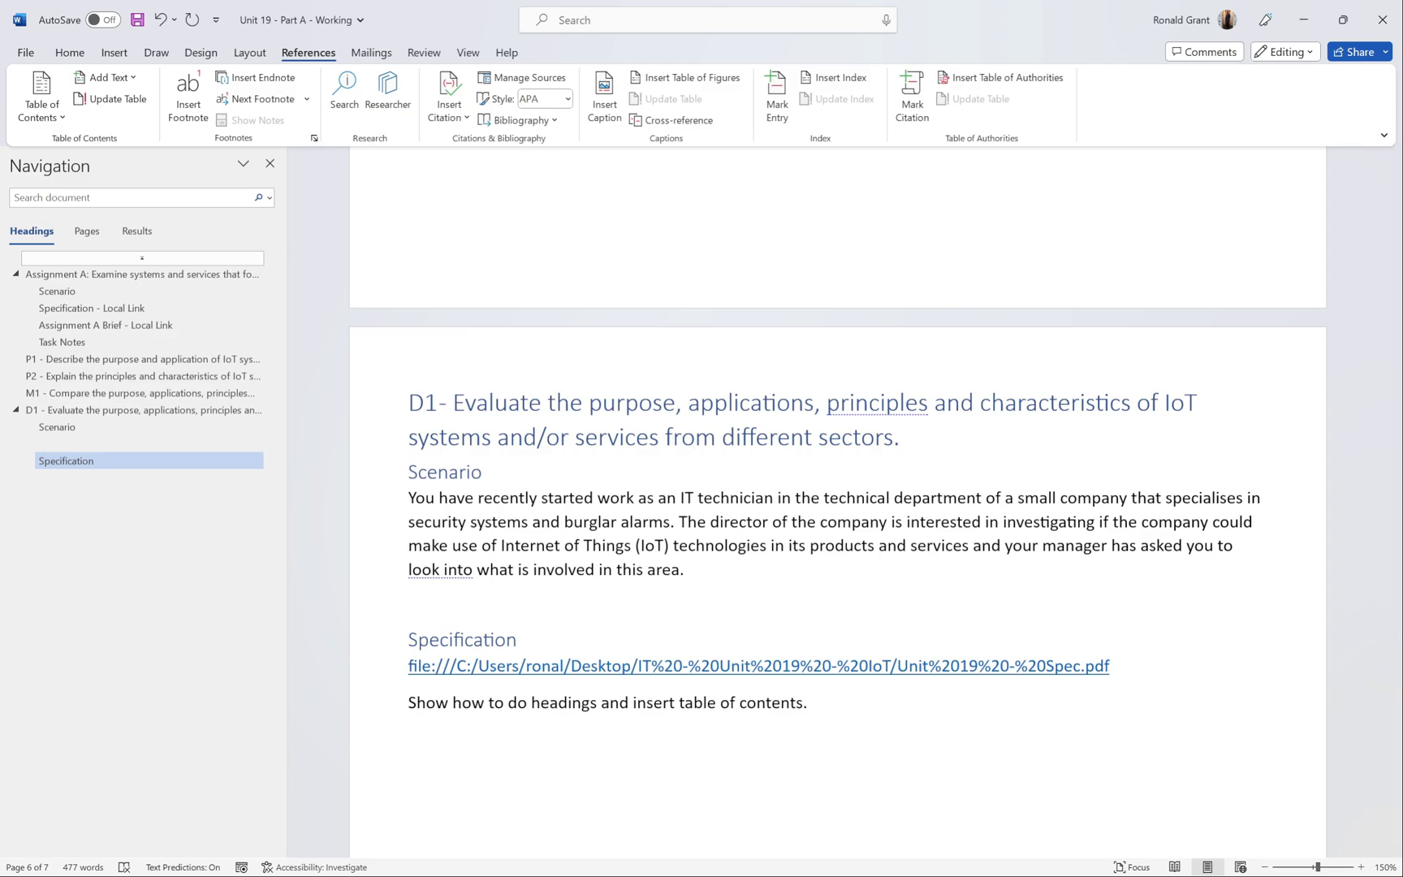
pyautogui.hotkey('ctrl', 'Return')
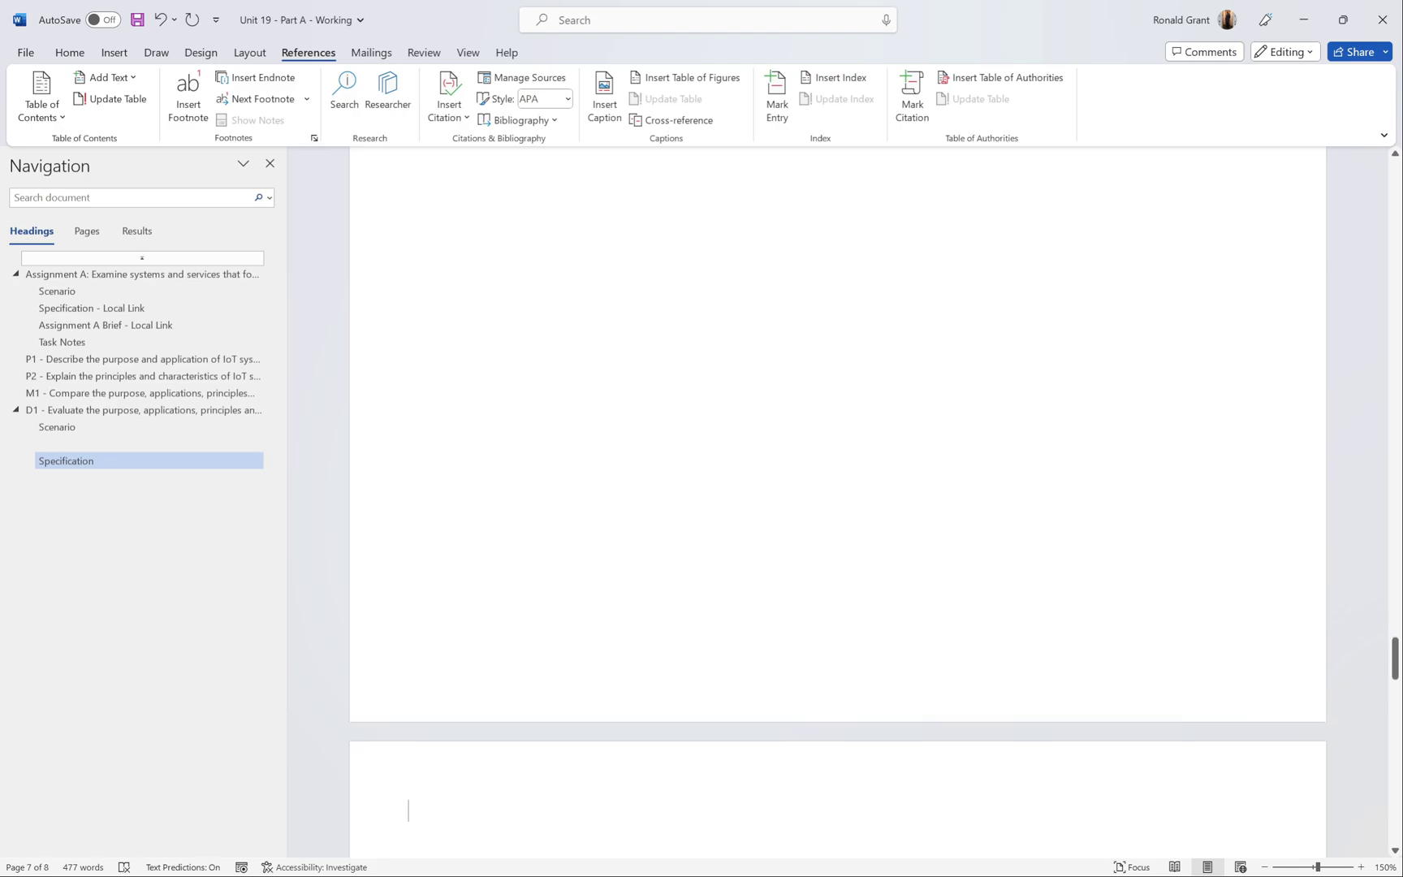
pyautogui.write('Refer')
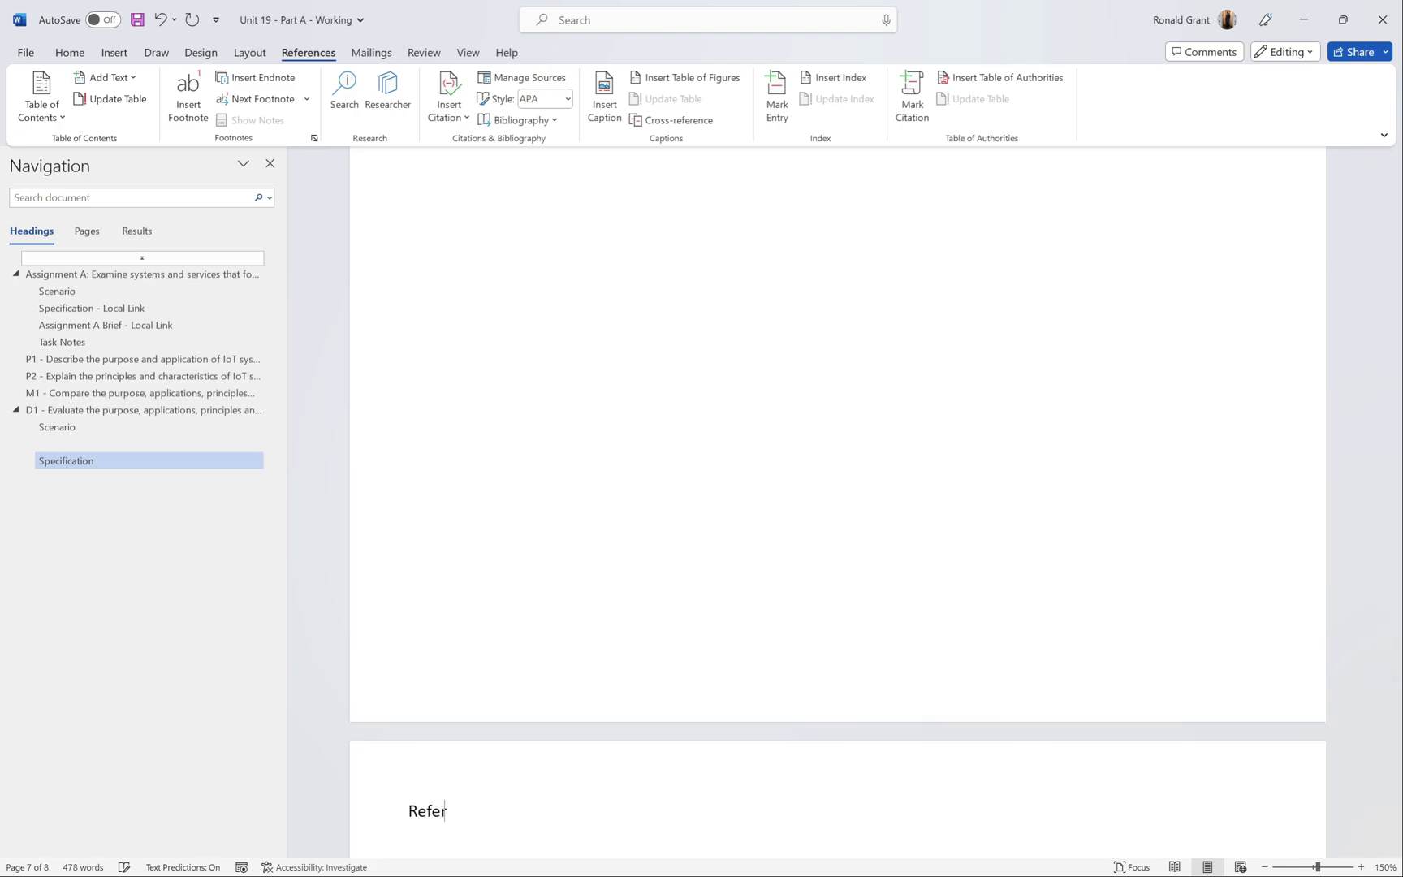
pyautogui.write('ences')
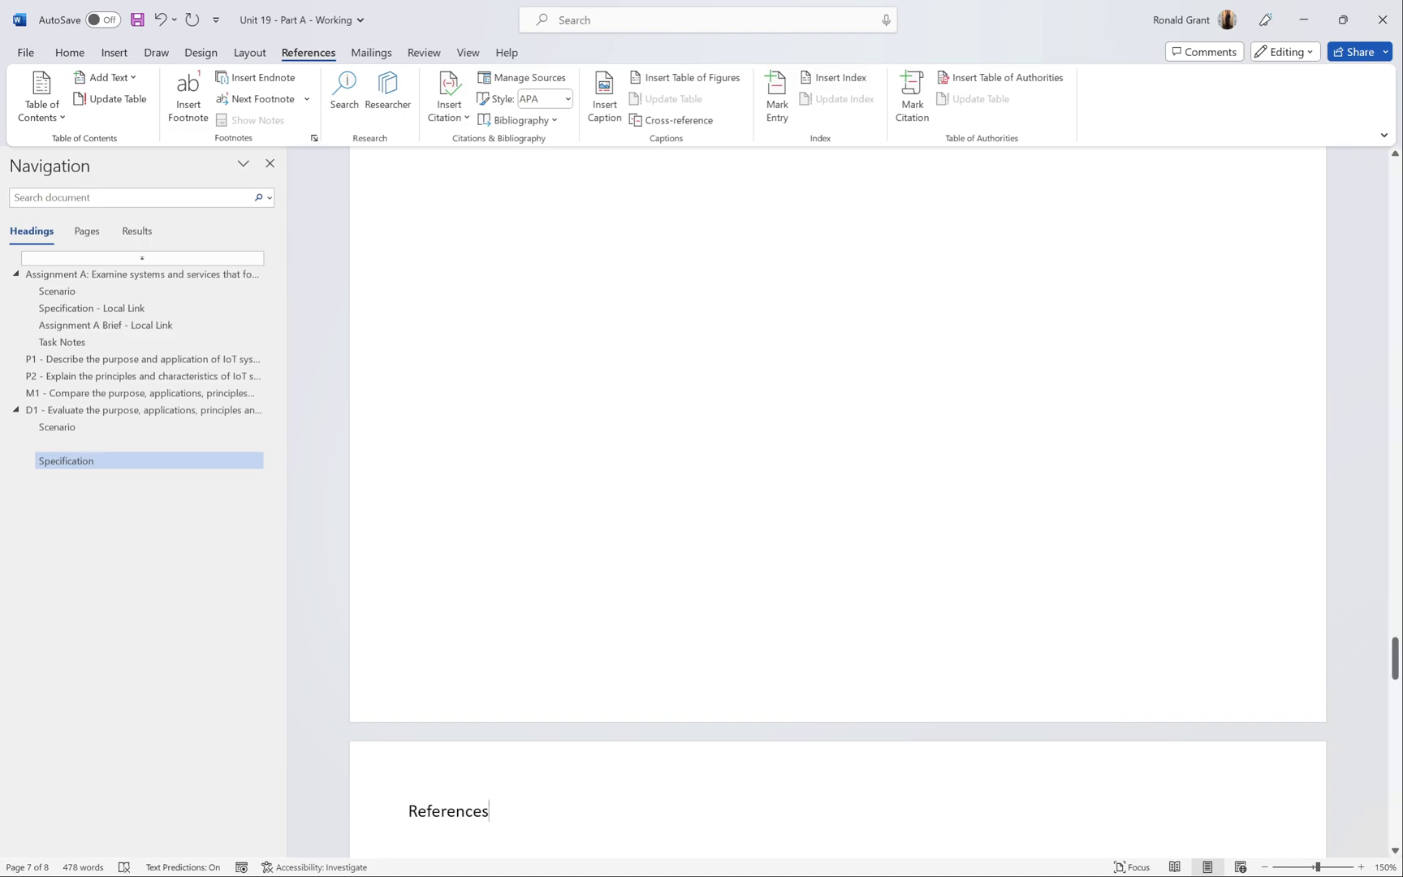
# Step: Apply the Heading 1 style to the "References" title on the last page
pyautogui.click(440, 811)
pyautogui.click(385, 813)
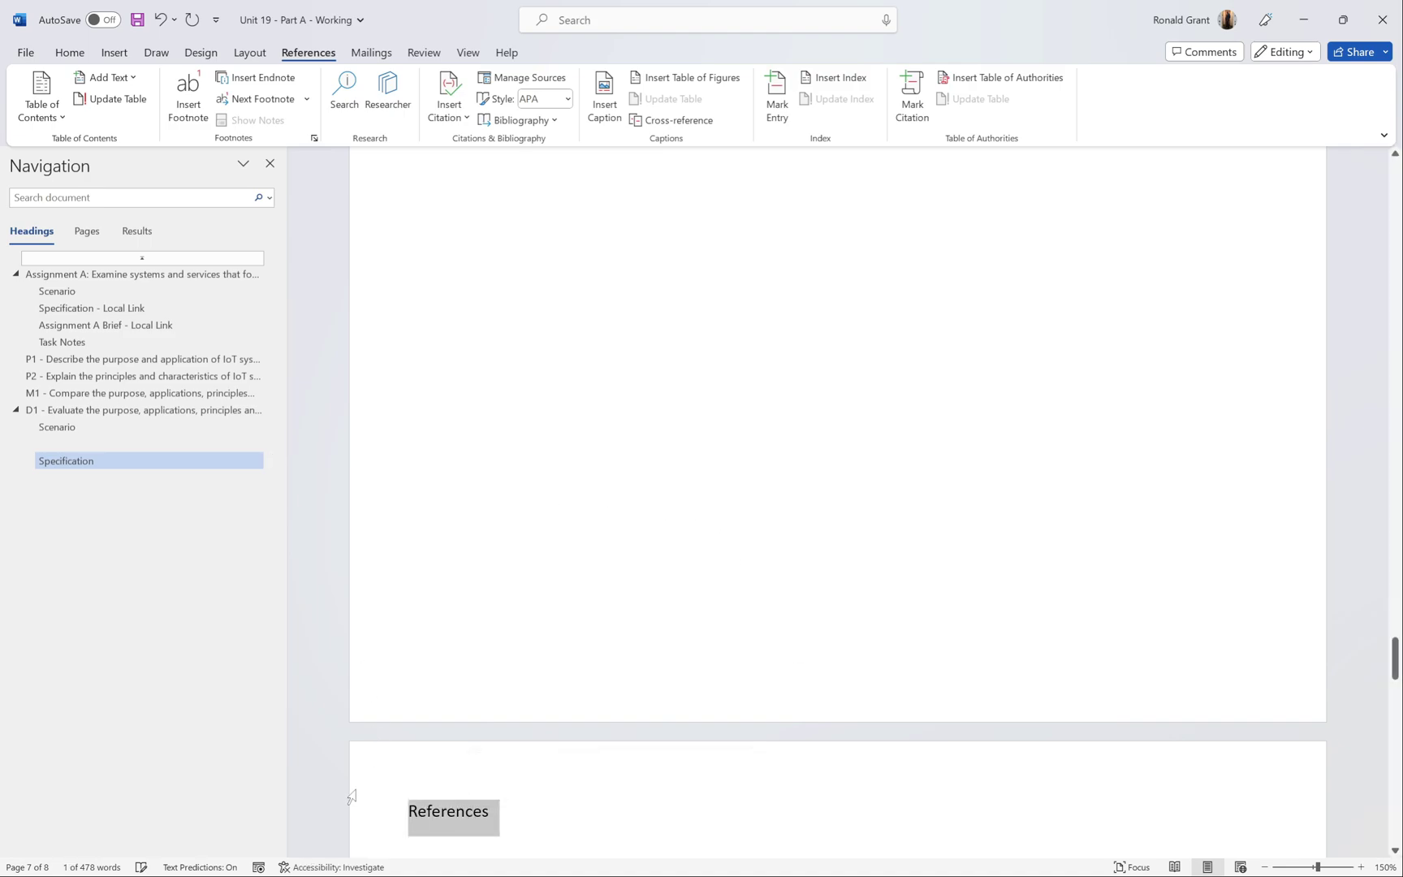
pyautogui.click(68, 52)
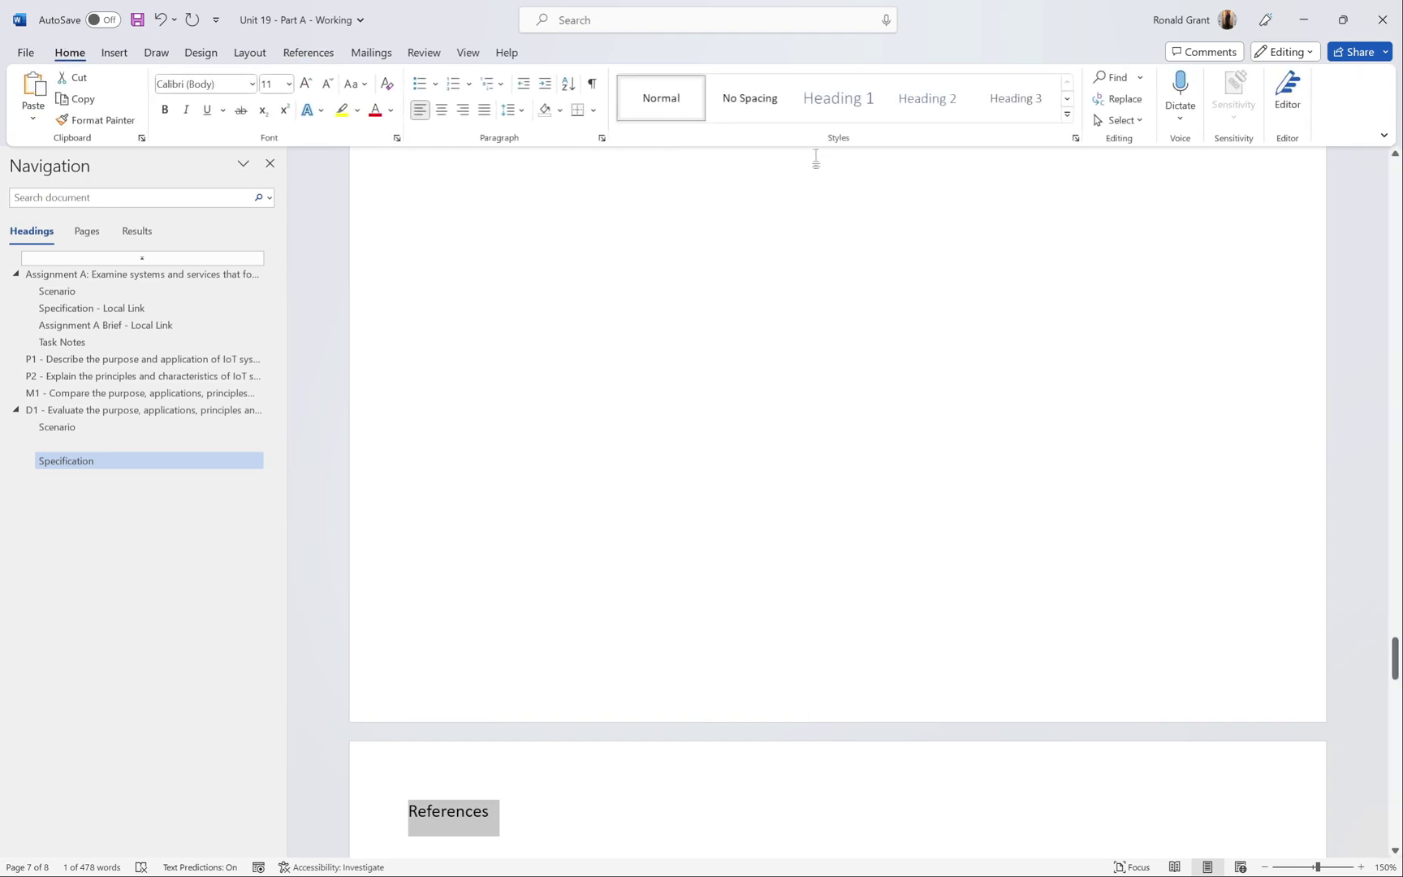
pyautogui.click(838, 98)
pyautogui.click(604, 806)
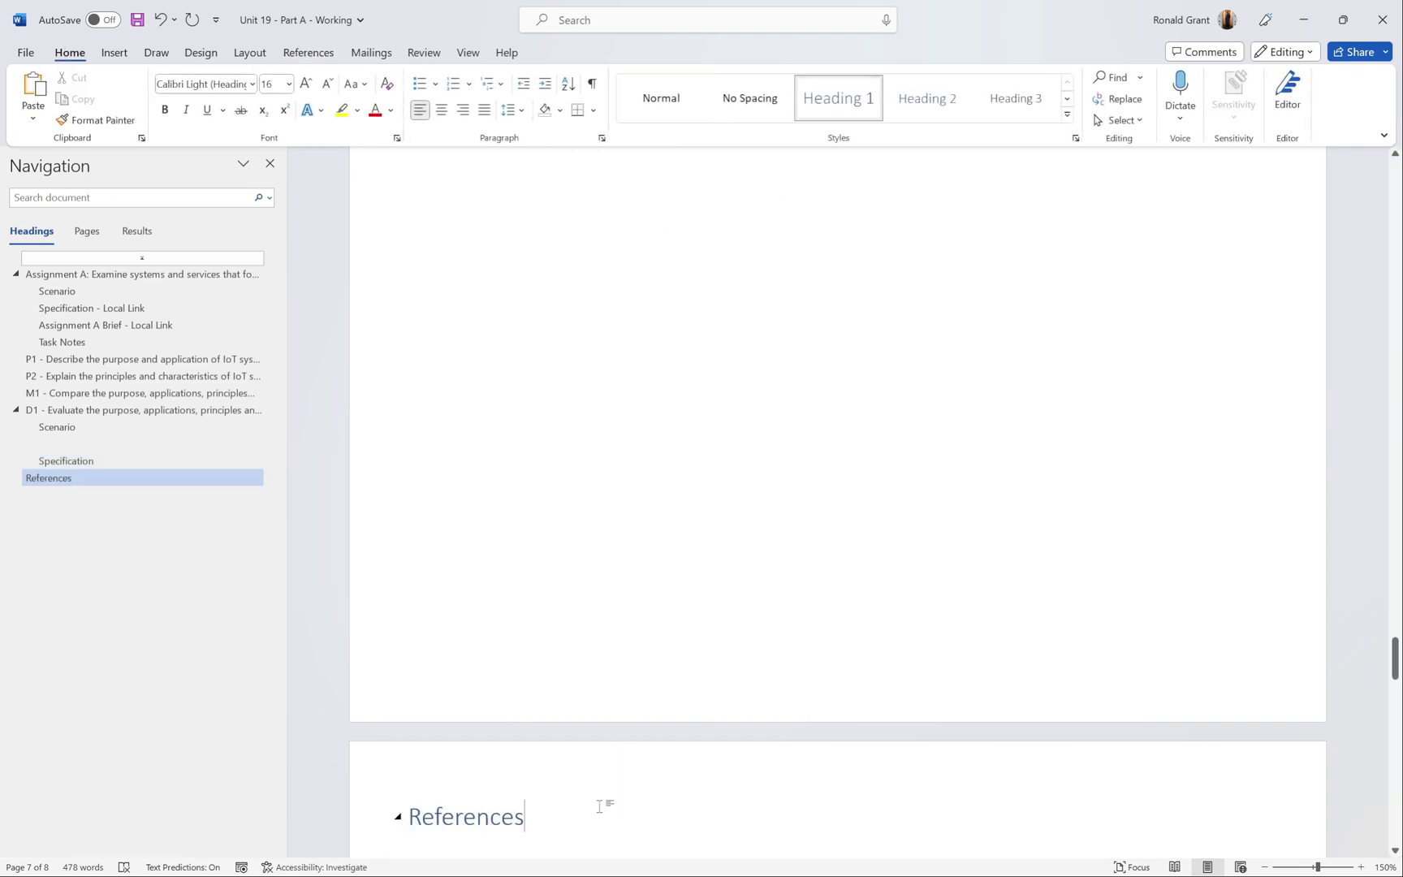
# Step: Save the document and enter "IEEE" on a new line beneath the References heading
pyautogui.scroll(-3, 605, 804)
pyautogui.press('Return')
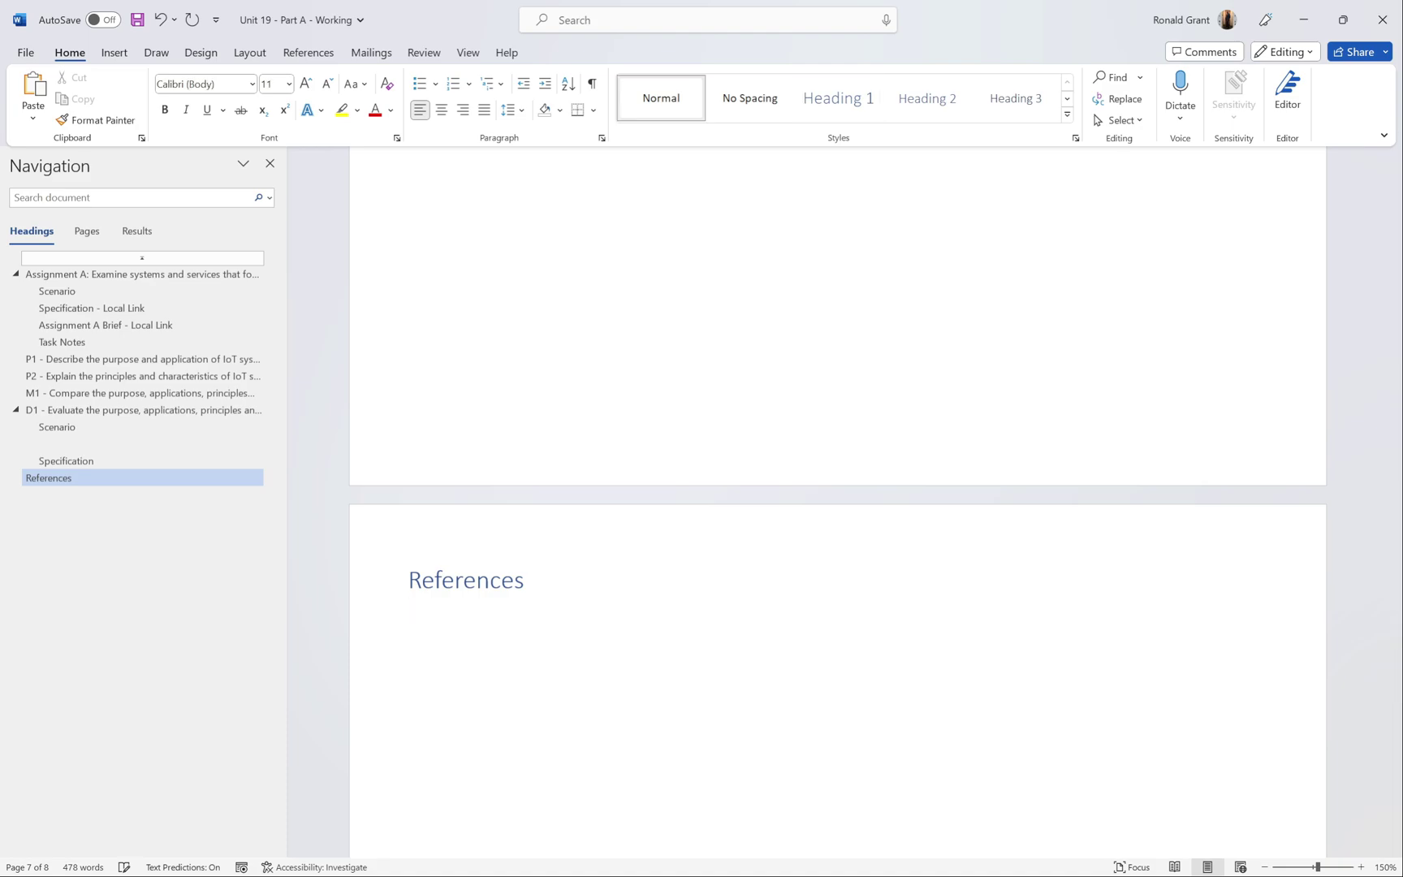
pyautogui.hotkey('ctrl', 's')
pyautogui.write('IEEE')
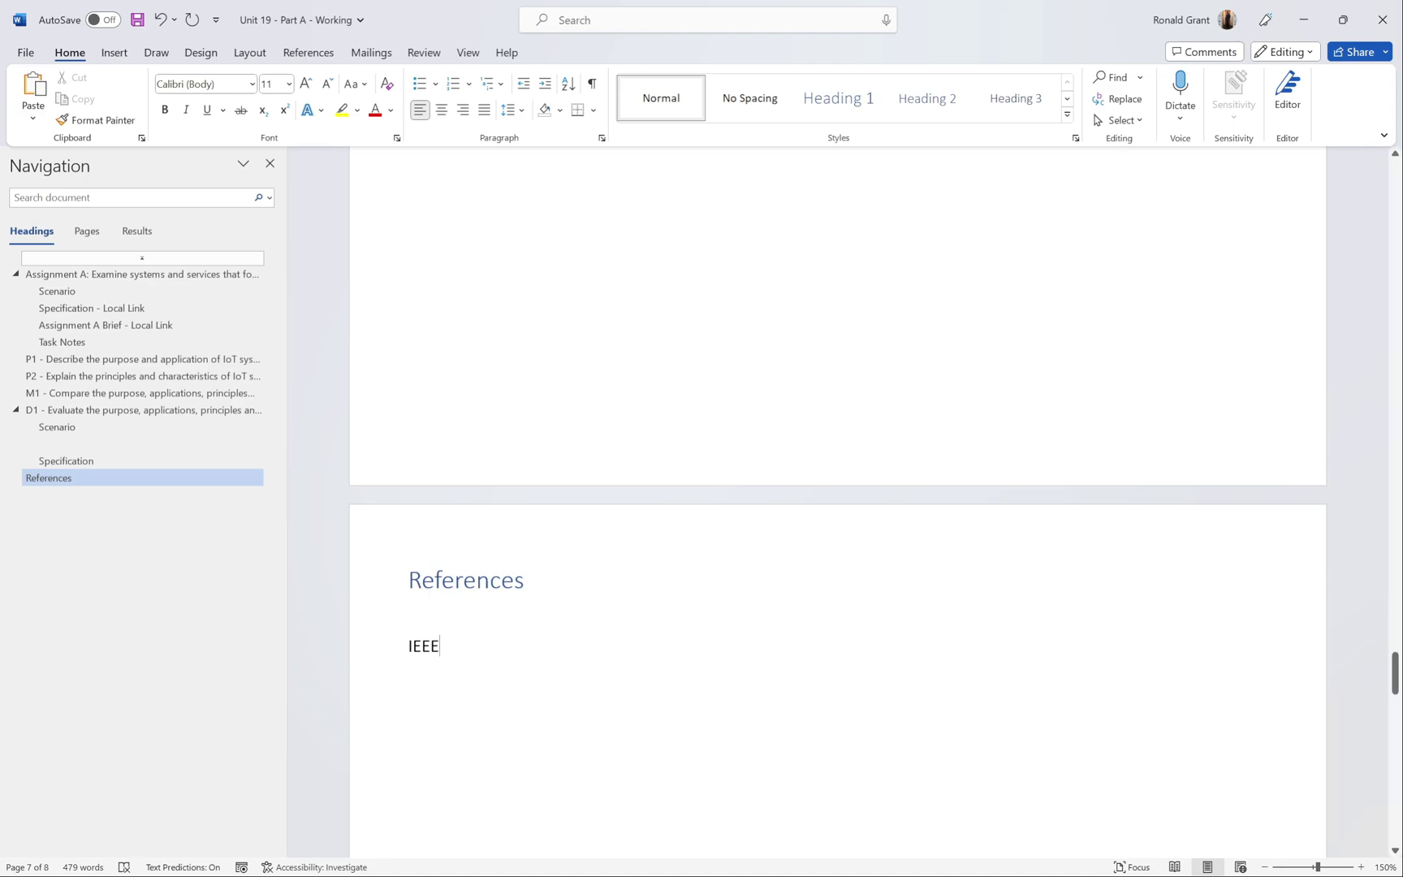
# Step: Add a reference template below IEEE with the labels "Name Of Article:", "Date:" and "Link:" on separate lines
pyautogui.press('Return')
pyautogui.press('Return')
pyautogui.write('Name Of Article')
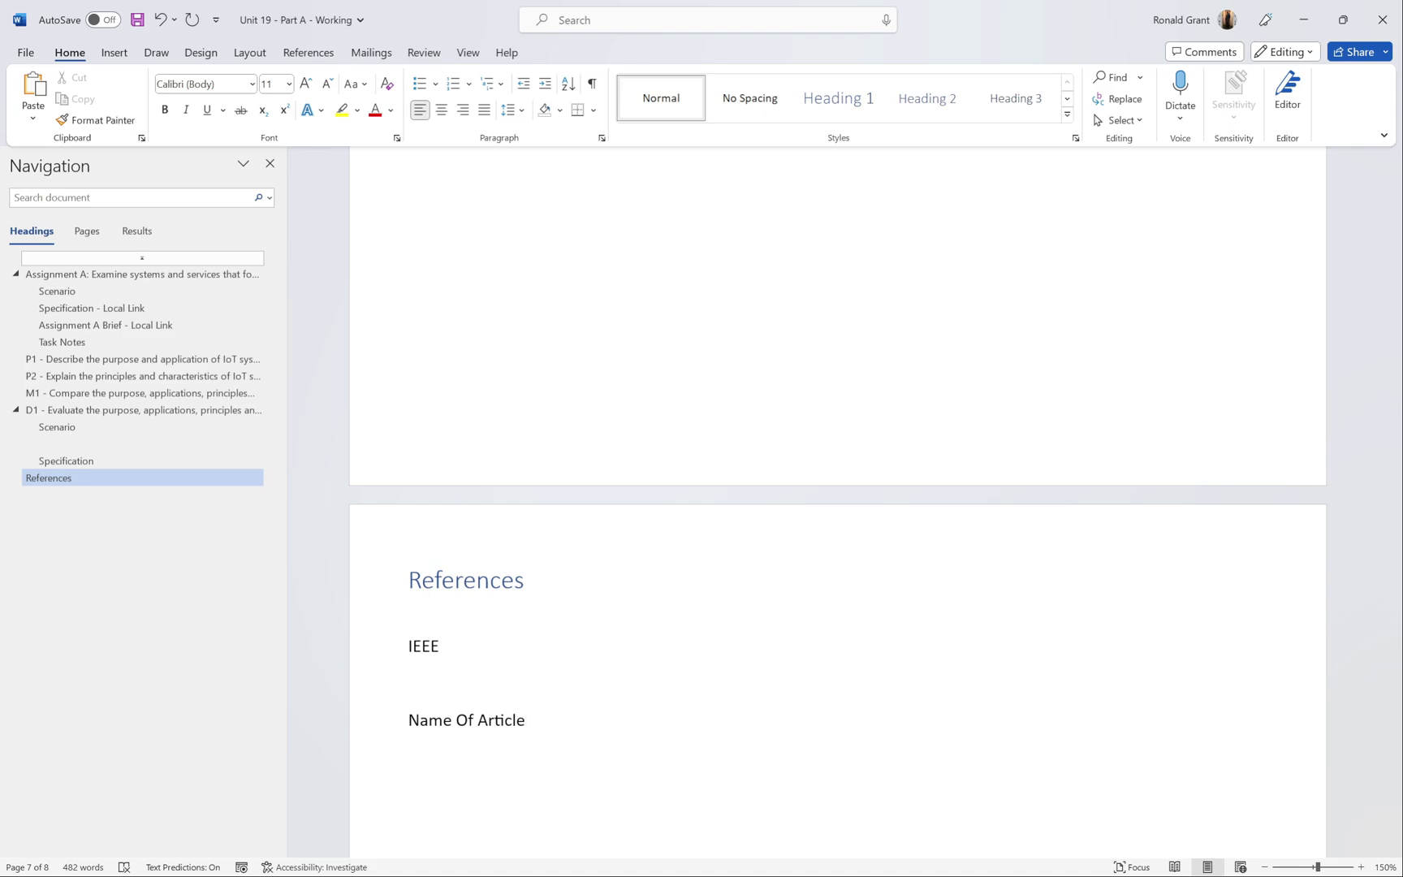
pyautogui.write(':')
pyautogui.hotkey('shift', 'Return')
pyautogui.write('Date: Link:')
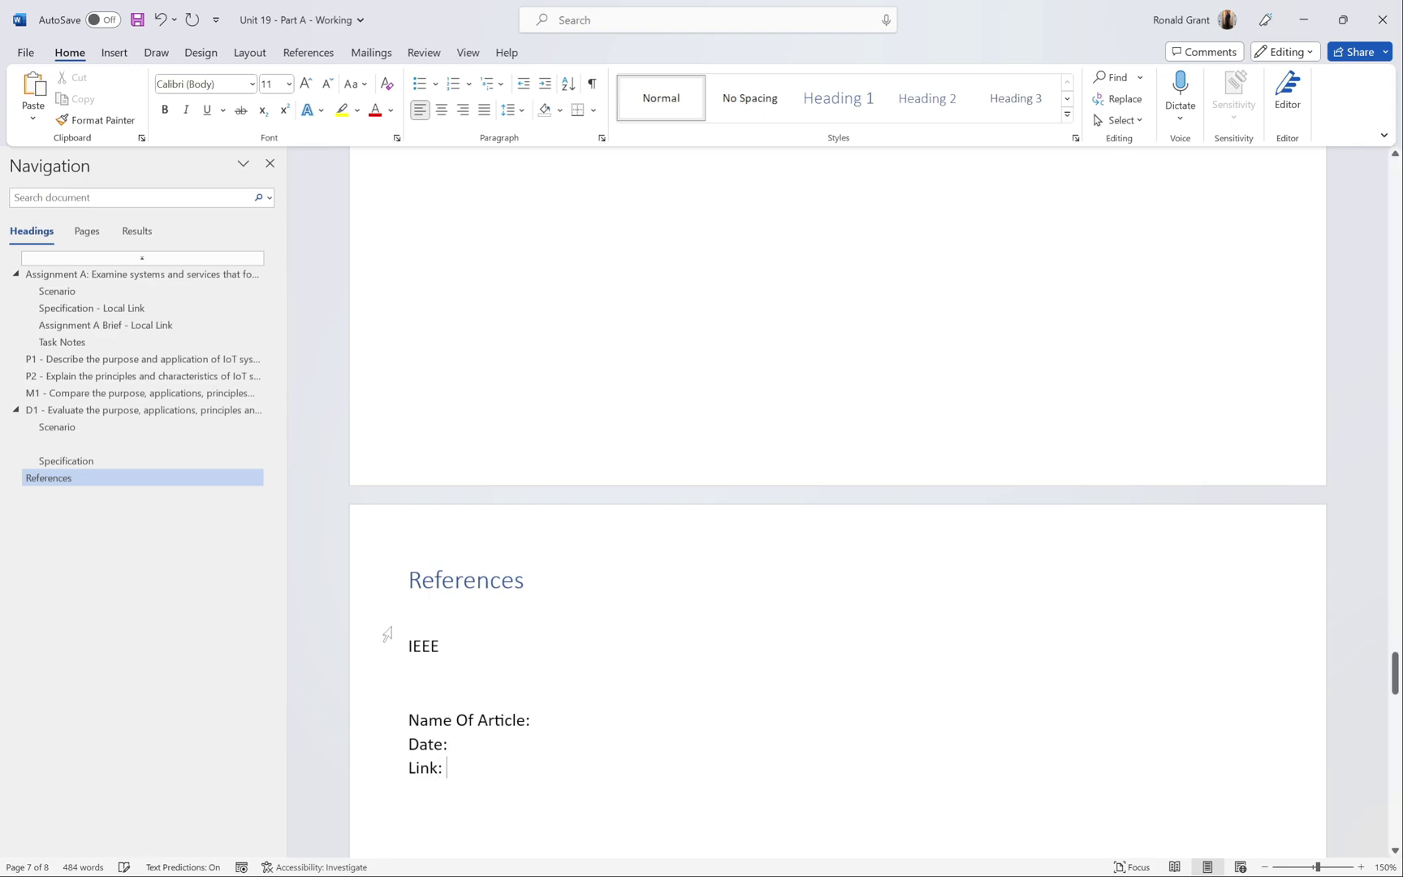
pyautogui.doubleClick(369, 723)
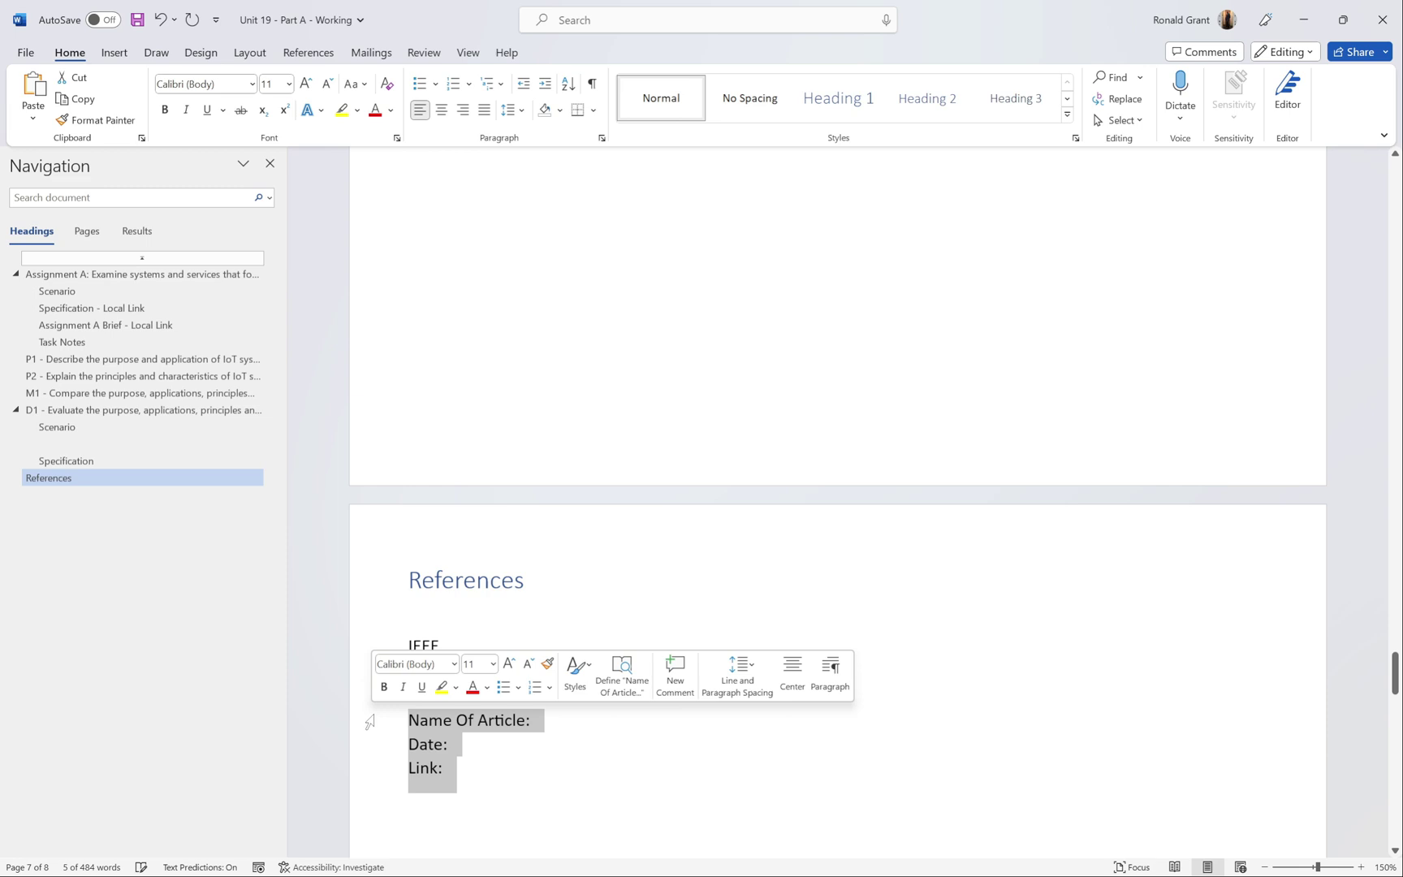
# Step: Switch to Chrome, look over the Raspberry Pi Pico product page and copy its web address
pyautogui.hotkey('alt', 'Tab')
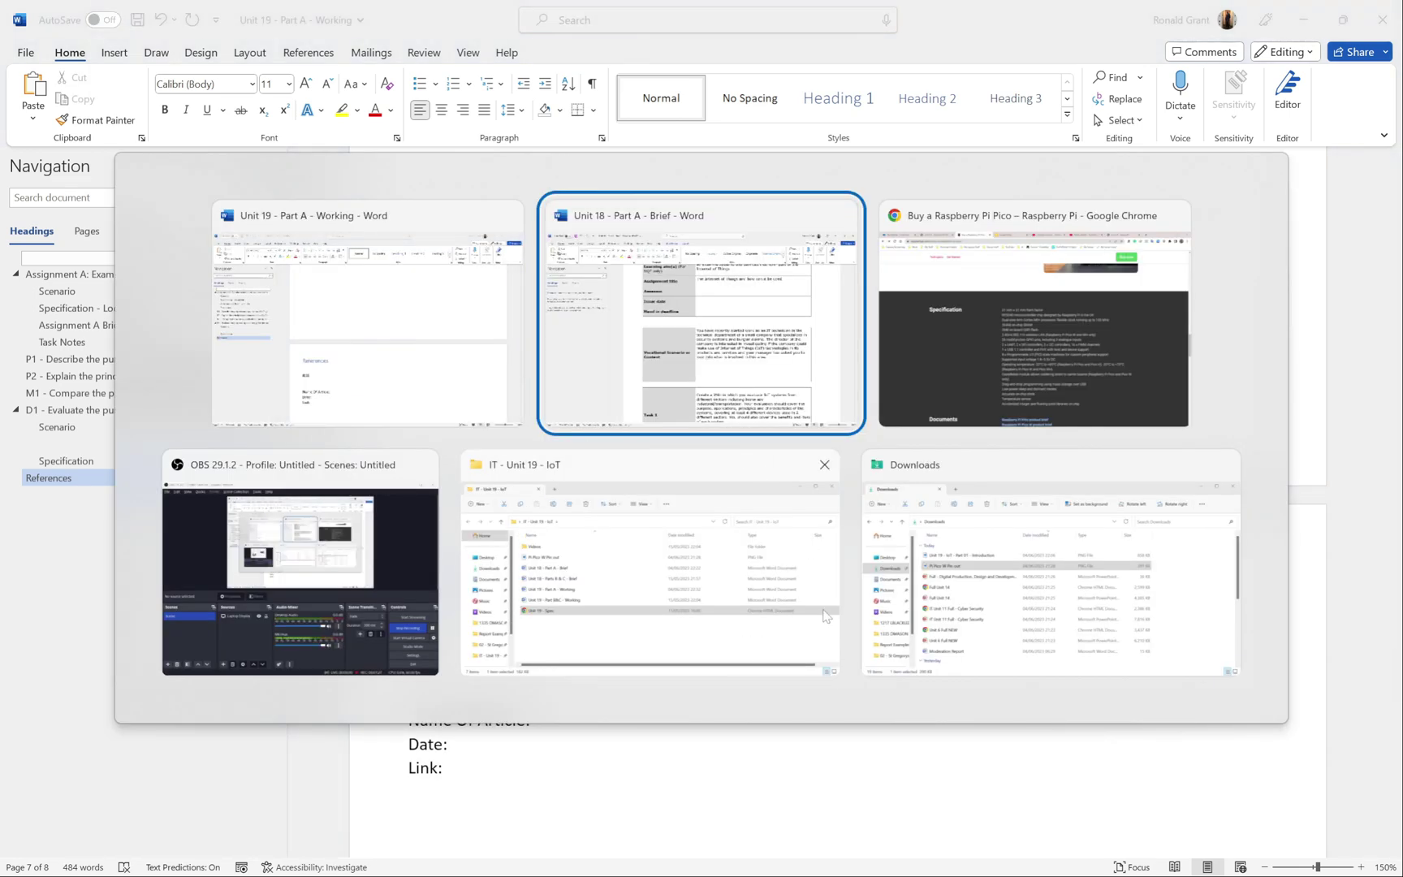
pyautogui.click(997, 404)
pyautogui.scroll(20, 662, 379)
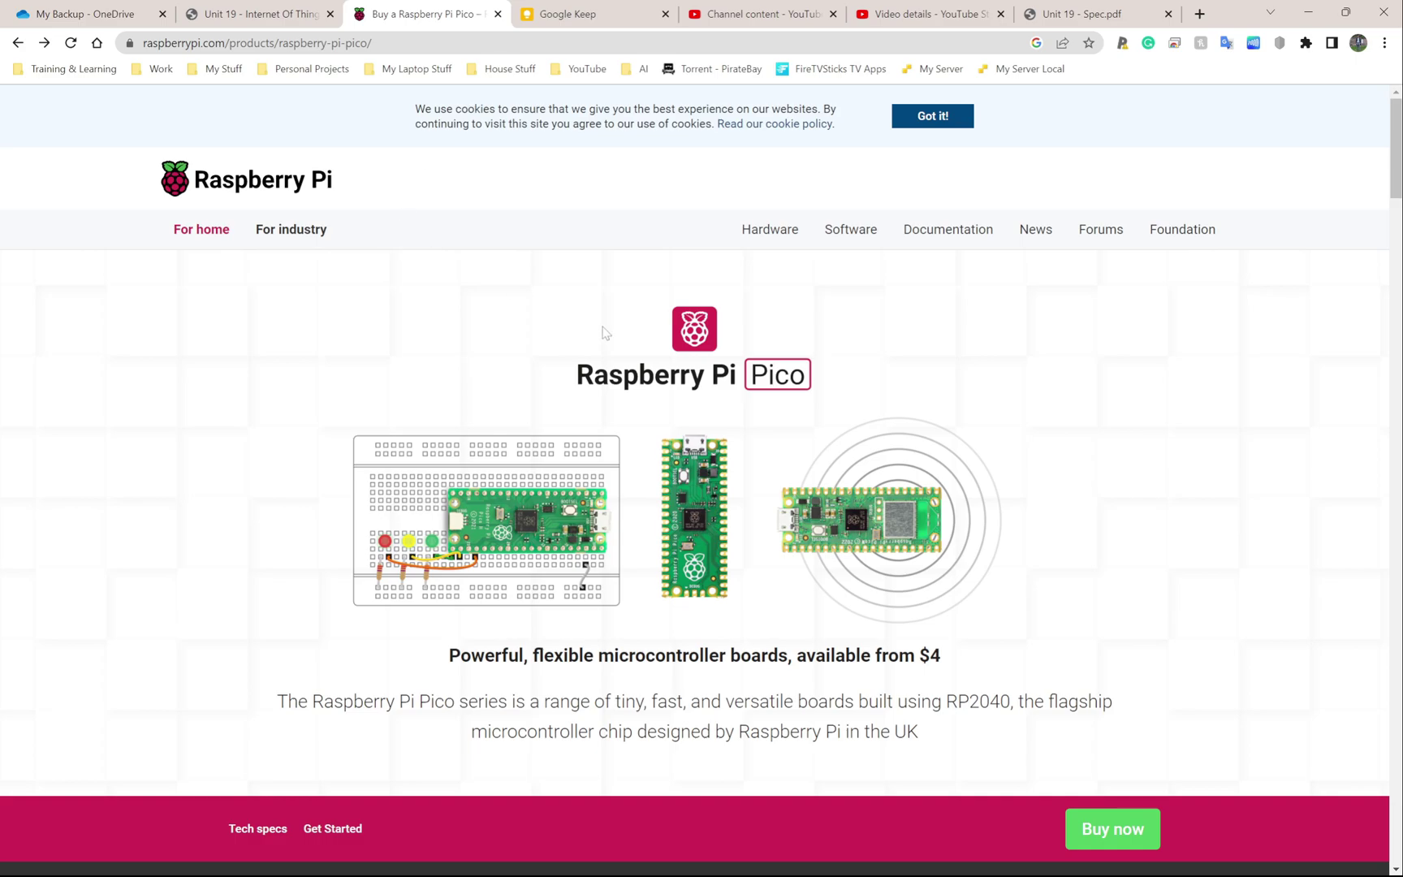
pyautogui.scroll(-8, 605, 327)
pyautogui.scroll(-6, 605, 321)
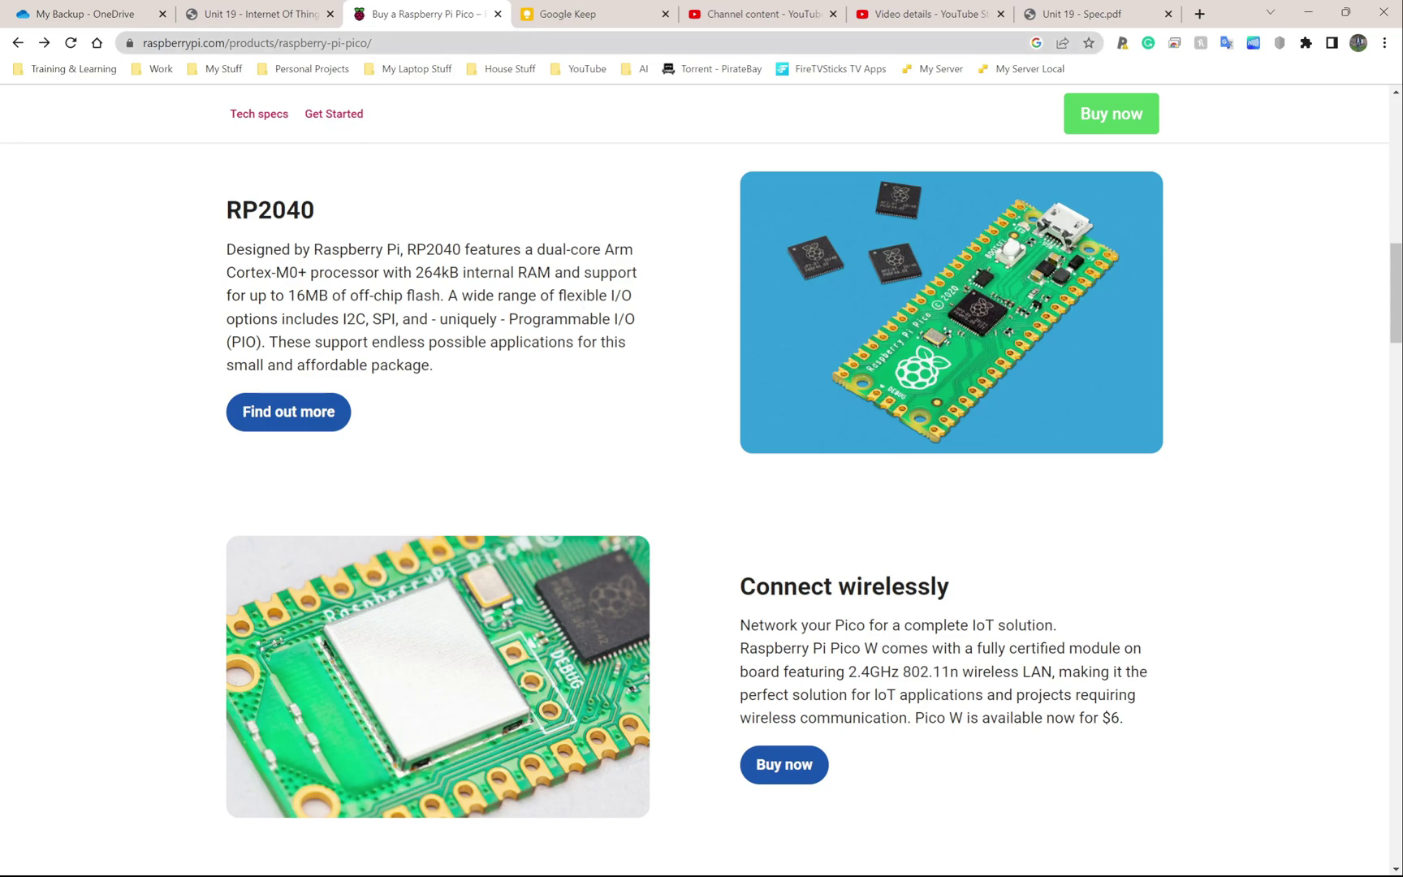
pyautogui.hotkey('ctrl', 'l')
pyautogui.hotkey('ctrl', 'c')
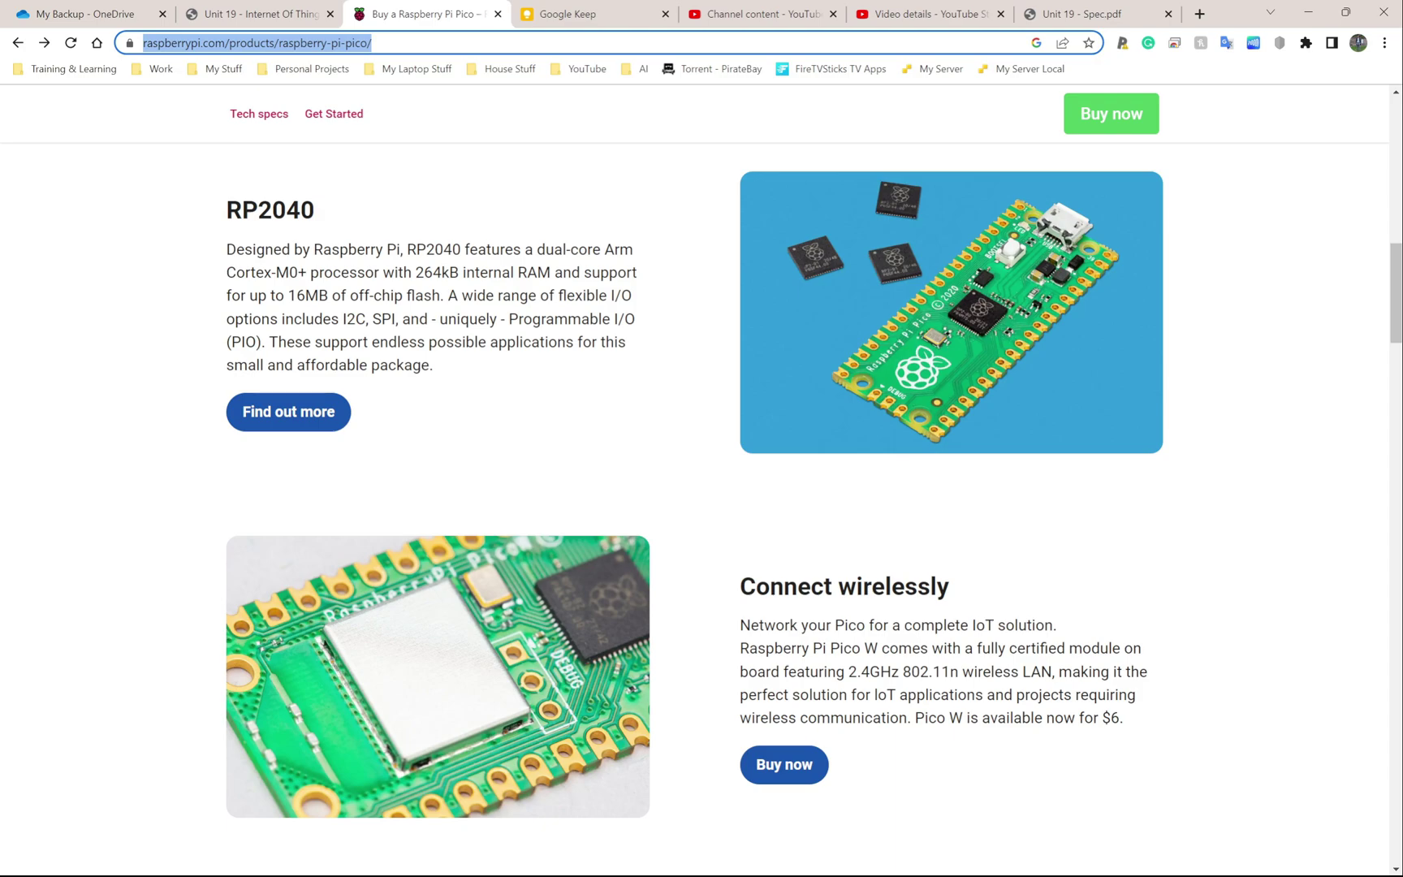
# Step: Check the product page's title and fill in the Word reference with article name "Raspberry Pi Pico" and date "03.06.2023."
pyautogui.hotkey('alt', 'Tab')
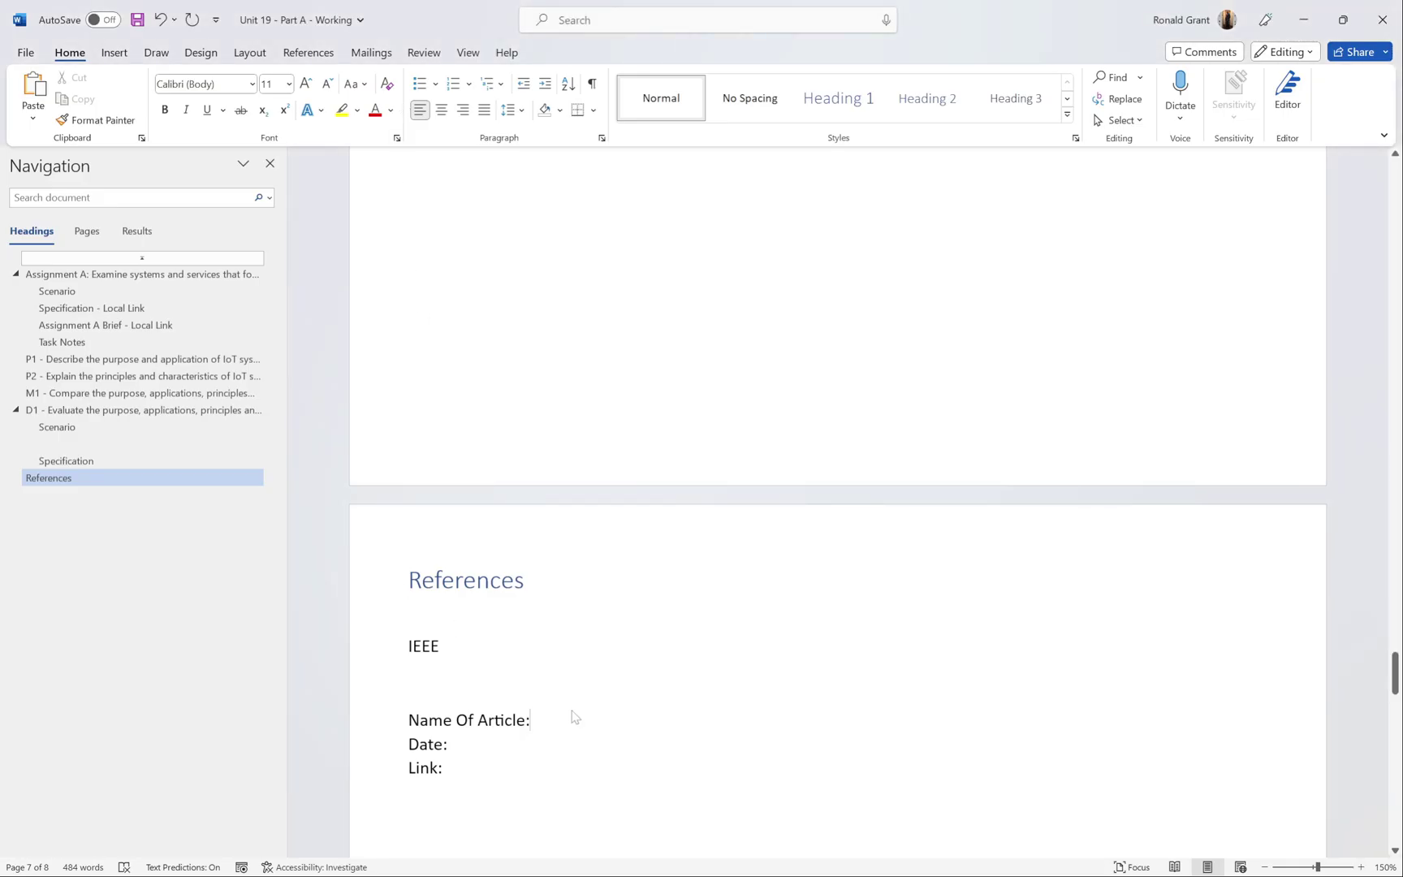
pyautogui.hotkey('alt', 'Tab')
pyautogui.scroll(10, 314, 235)
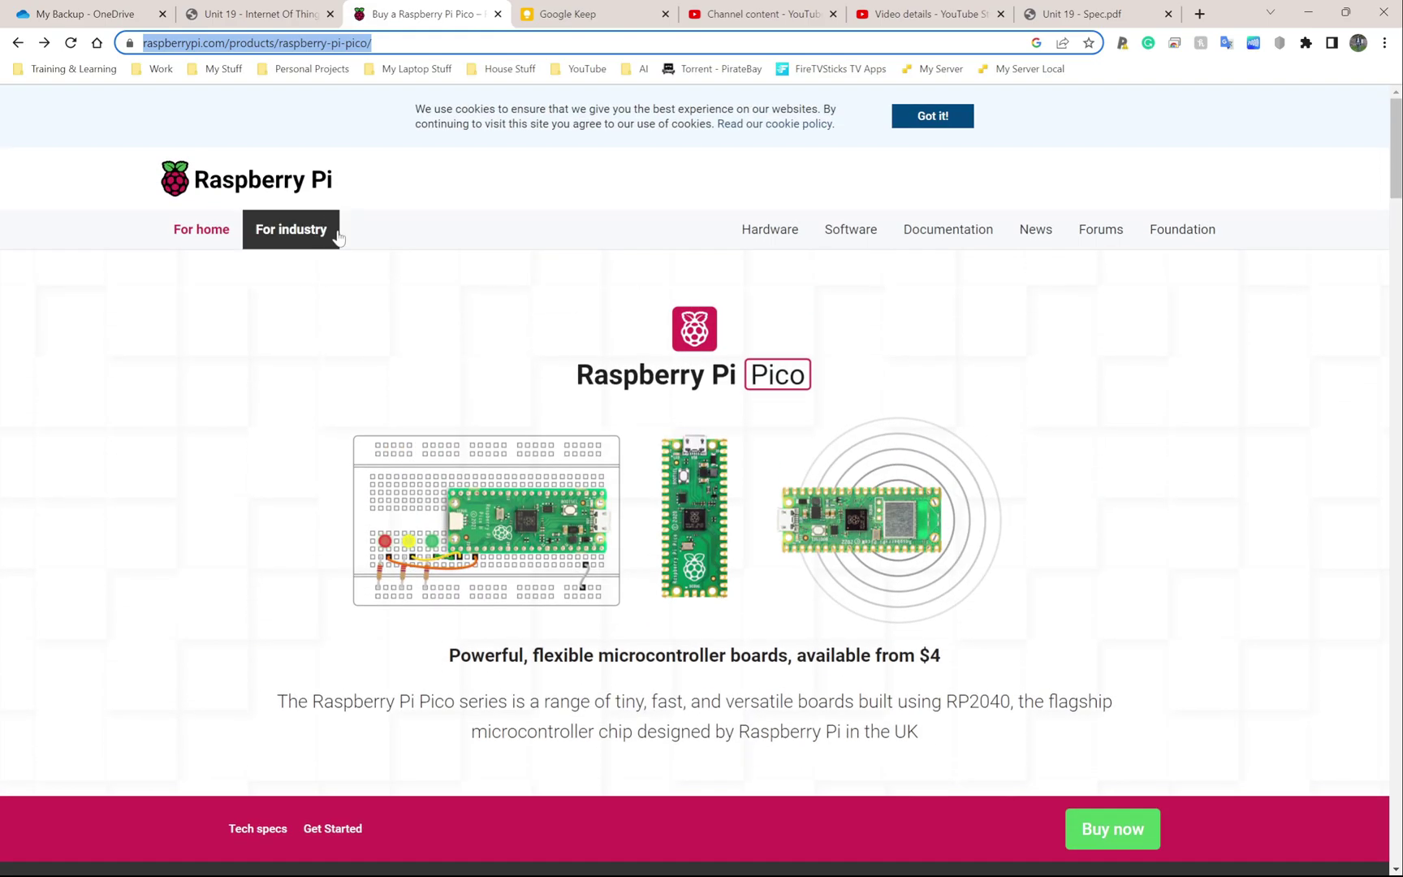
pyautogui.hotkey('alt', 'Tab')
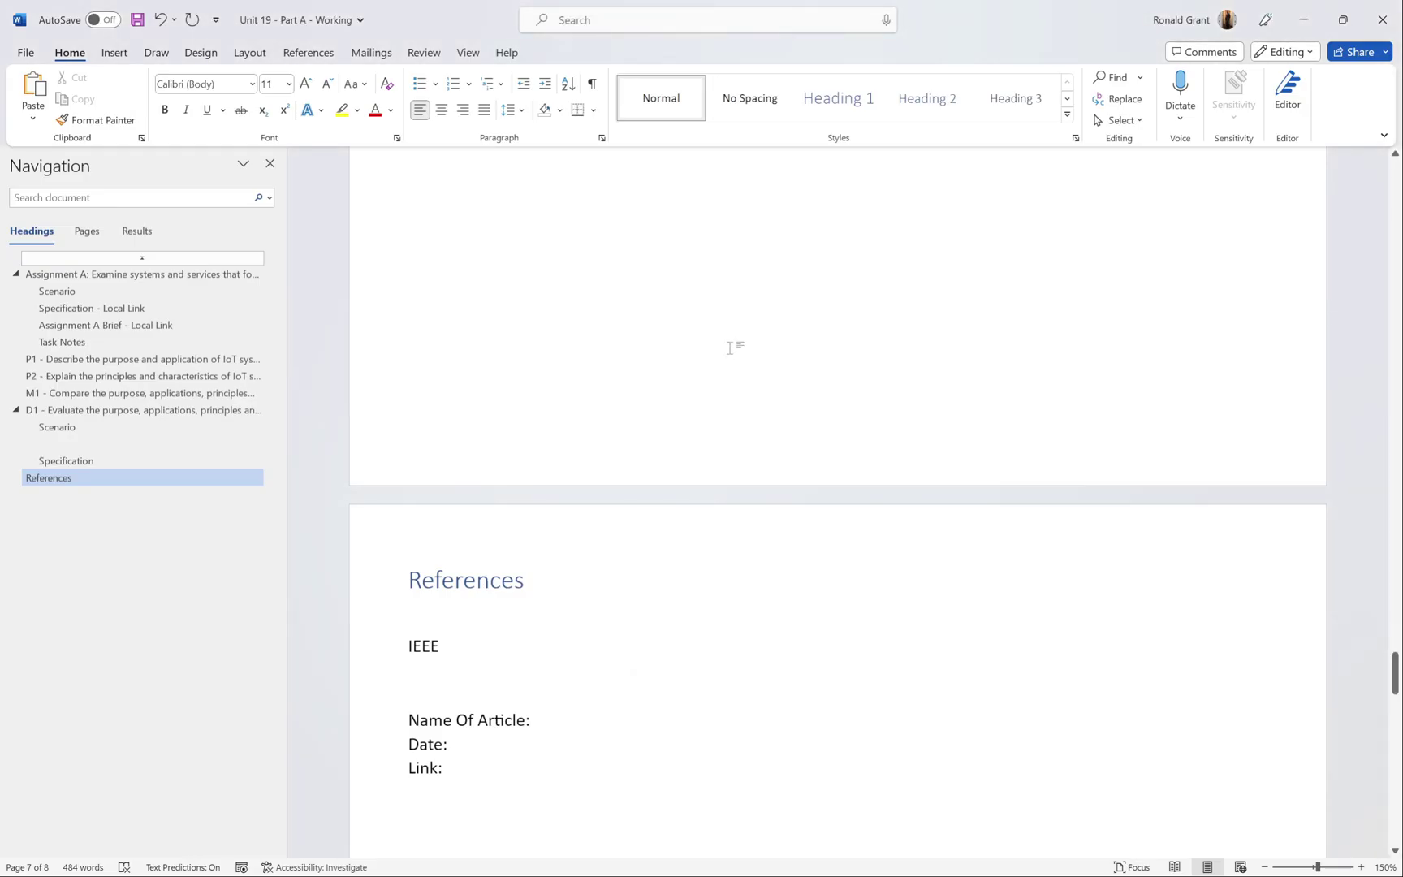
pyautogui.write('Raspb')
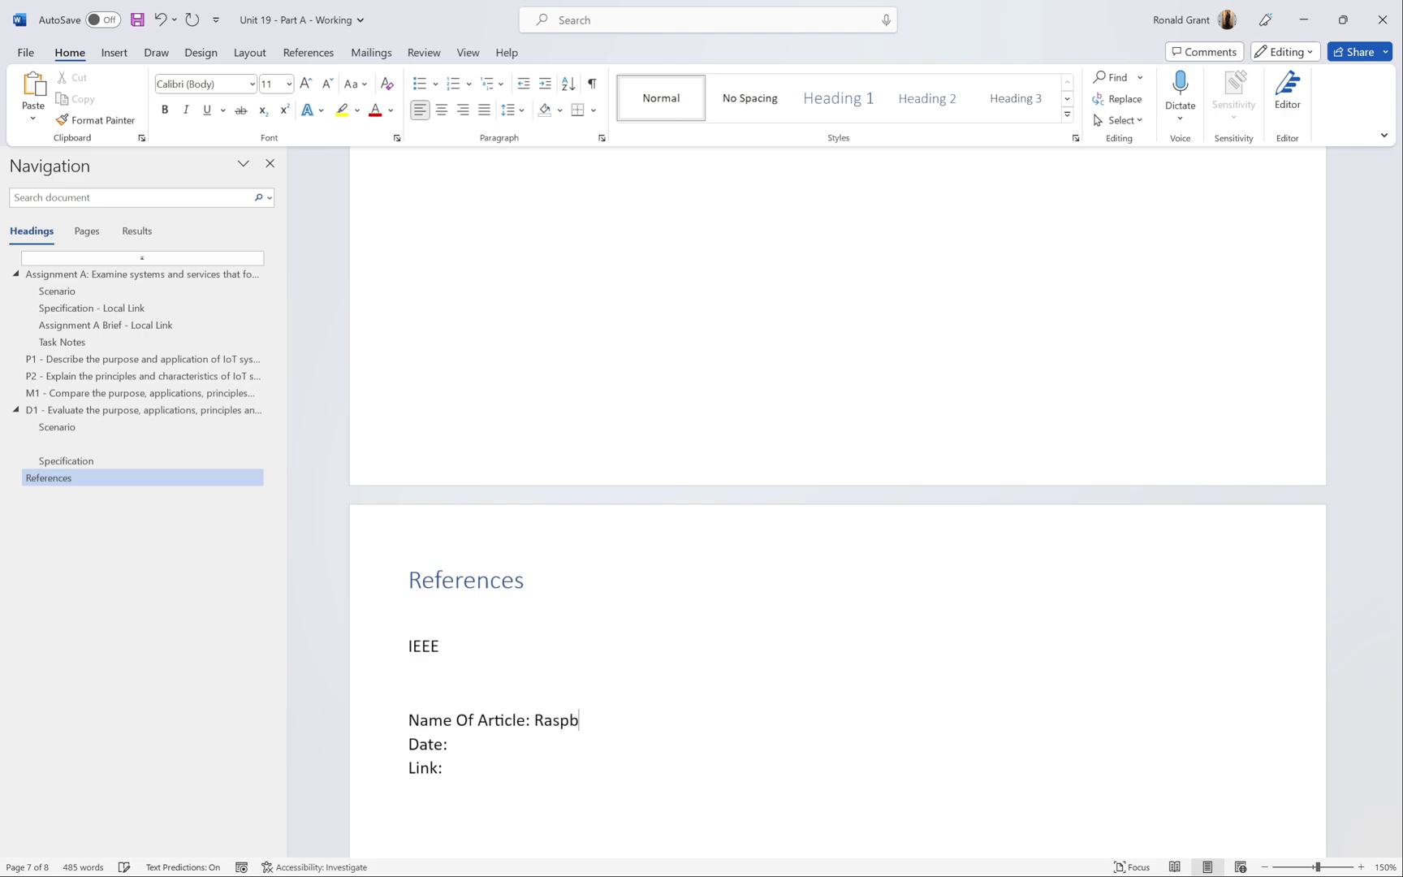
pyautogui.write('erry Pi Pico Date:')
pyautogui.write(' 03.06.2023.')
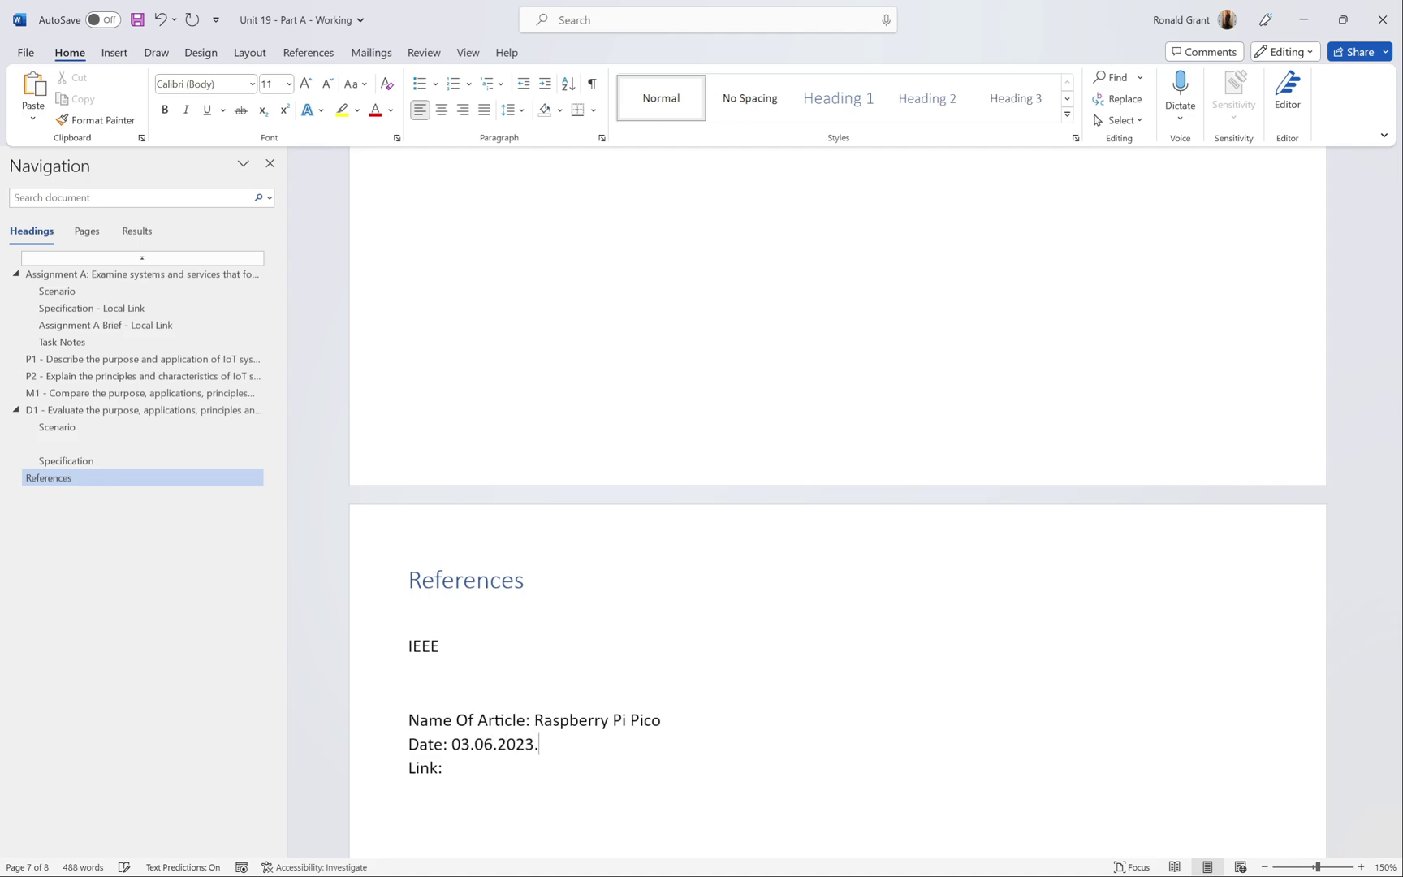
# Step: Paste the copied Raspberry Pi Pico page address after the "Link:" label and place the cursor below it
pyautogui.hotkey('ctrl', 'v')
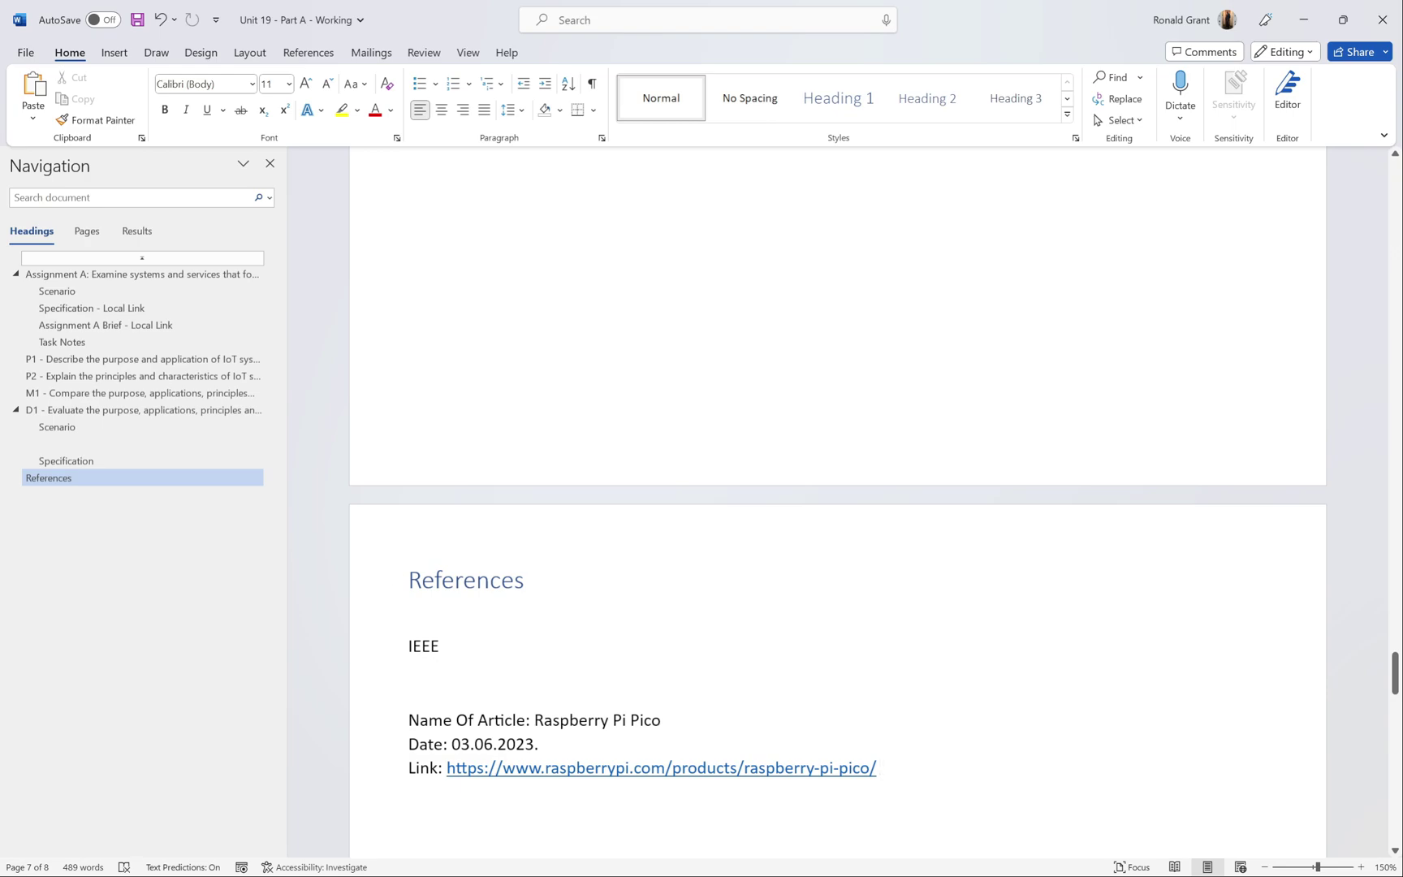
pyautogui.moveTo(882, 771); pyautogui.dragTo(410, 784)
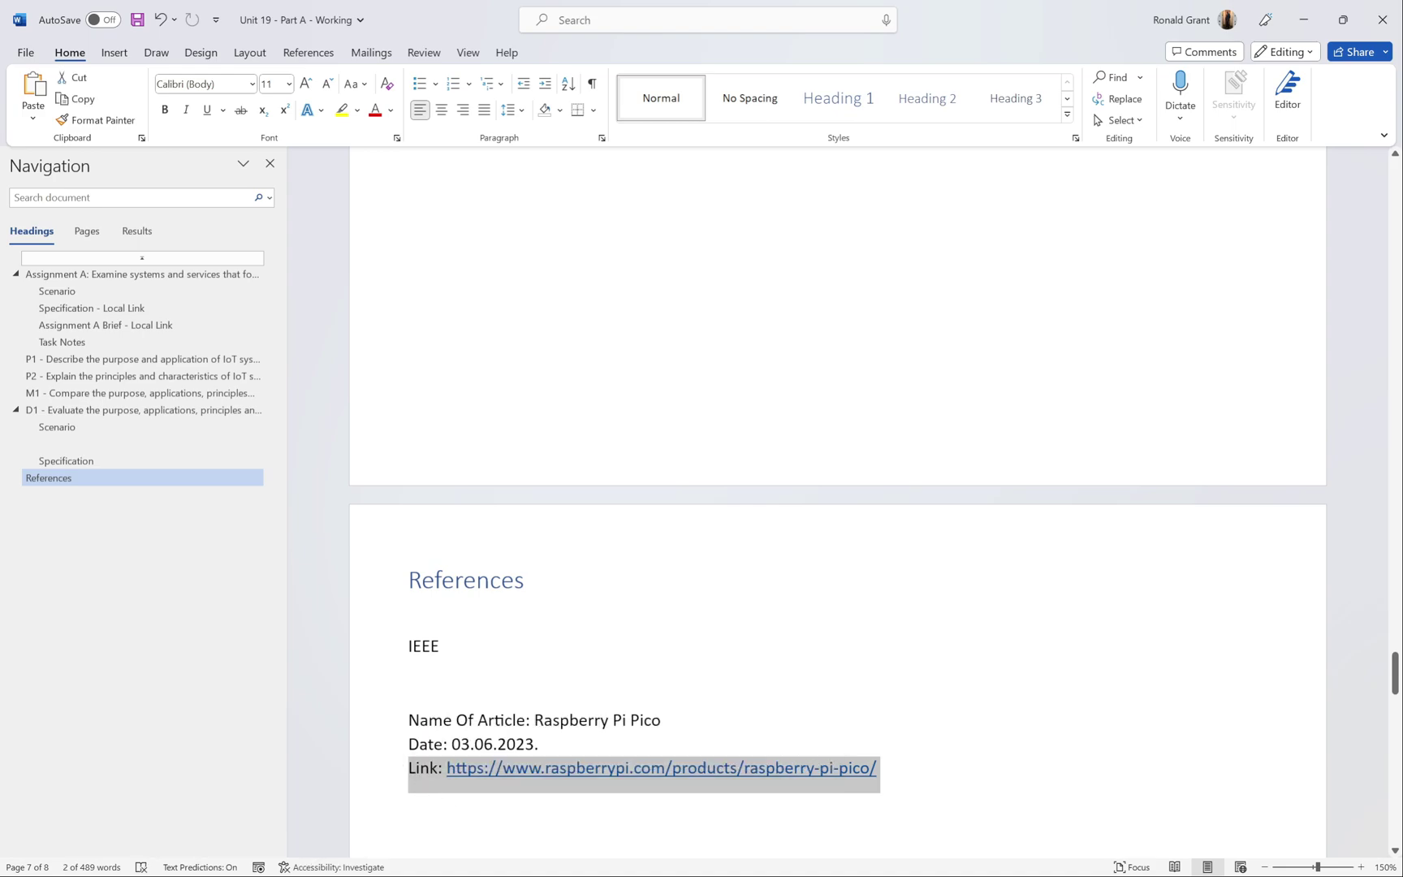
pyautogui.click(882, 769)
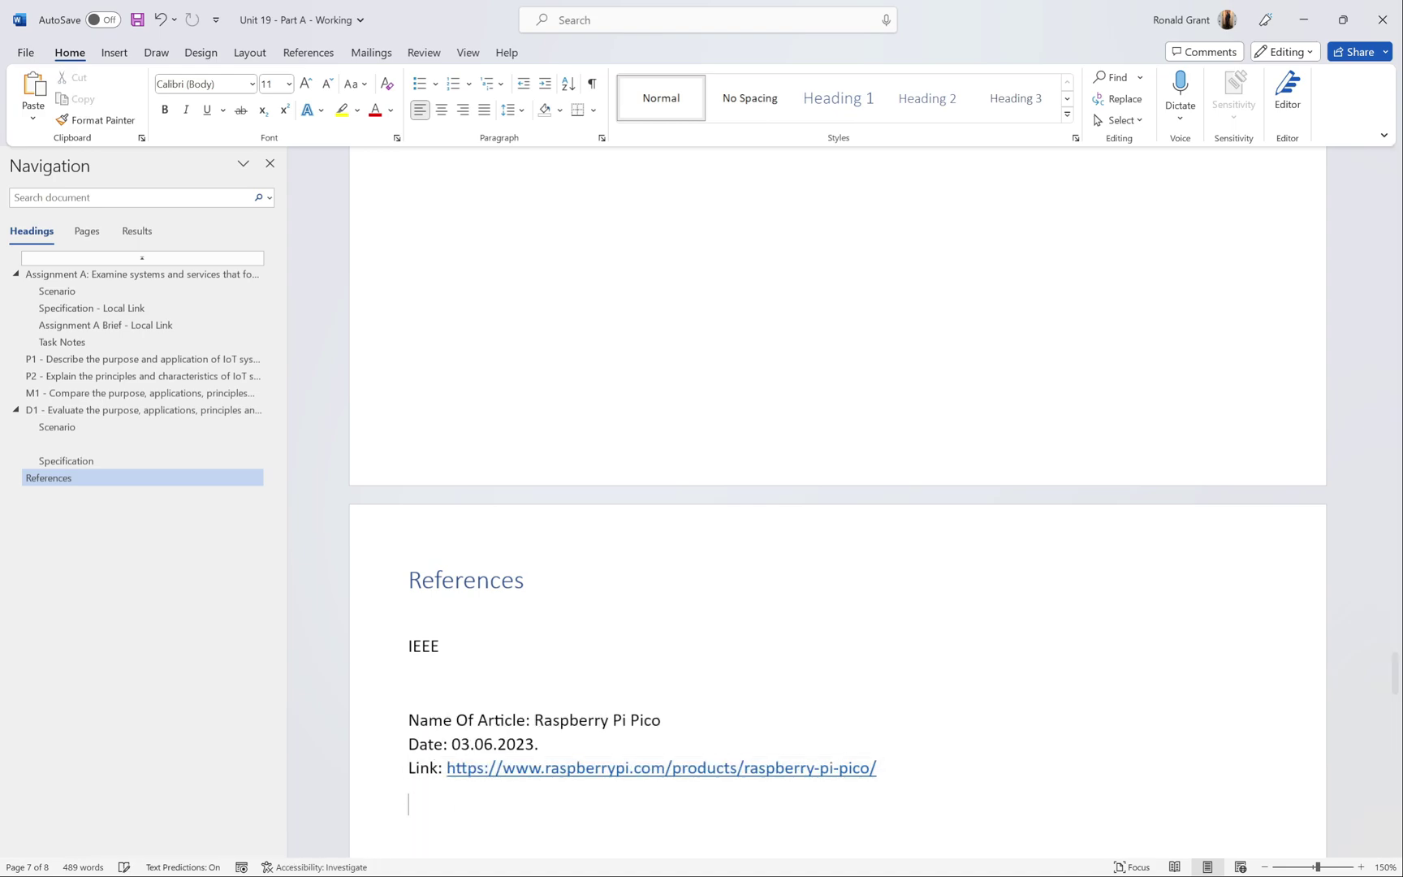
# Step: Switch to Chrome, open the Raspberry Pi Pico W datasheet, copy its address and go back to the product page
pyautogui.hotkey('alt', 'Tab')
pyautogui.moveTo(1396, 180); pyautogui.dragTo(1396, 601)
pyautogui.scroll(1, 934, 350)
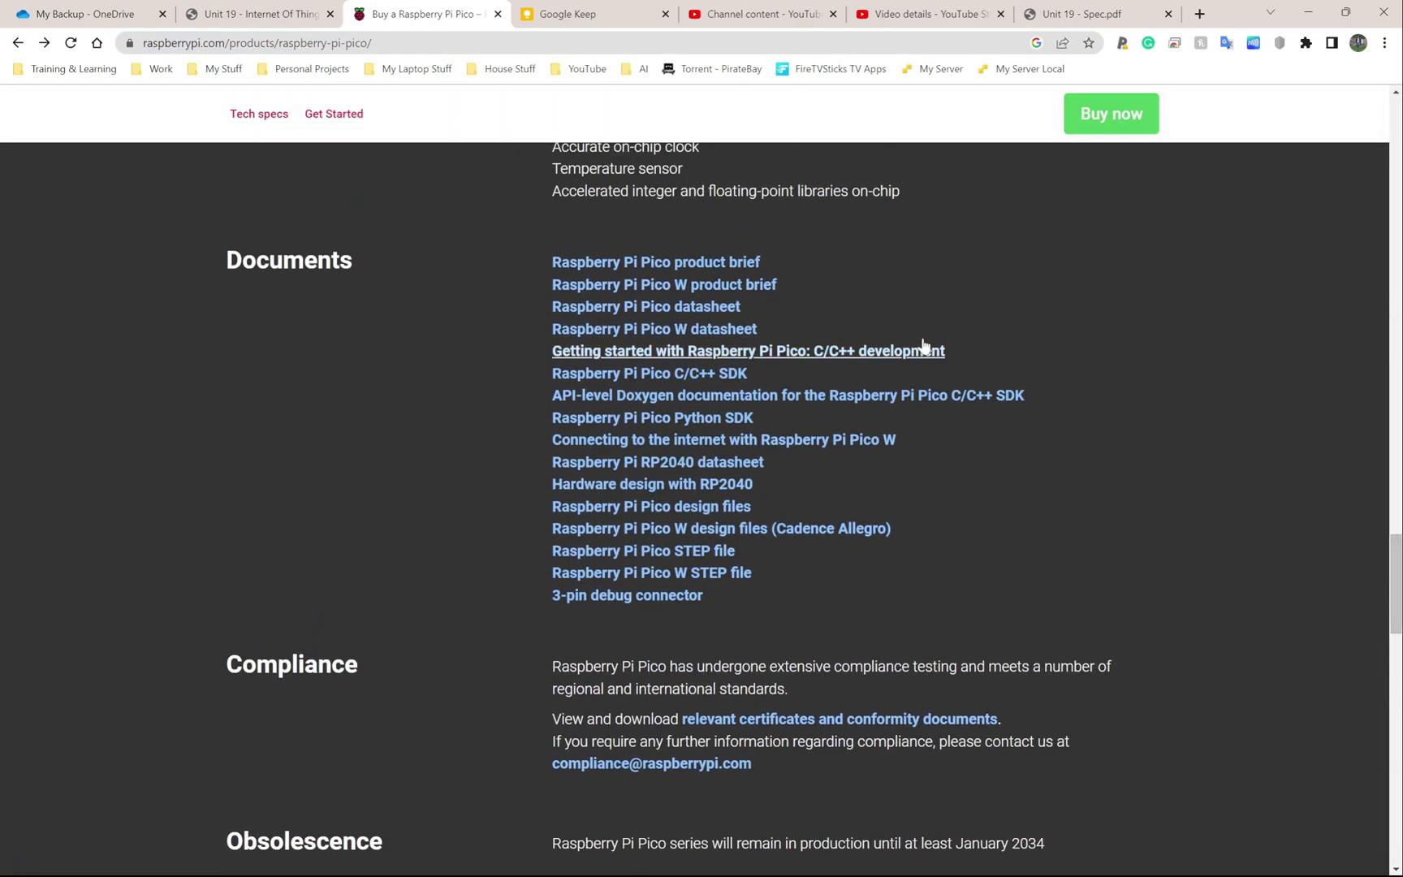
pyautogui.click(735, 331)
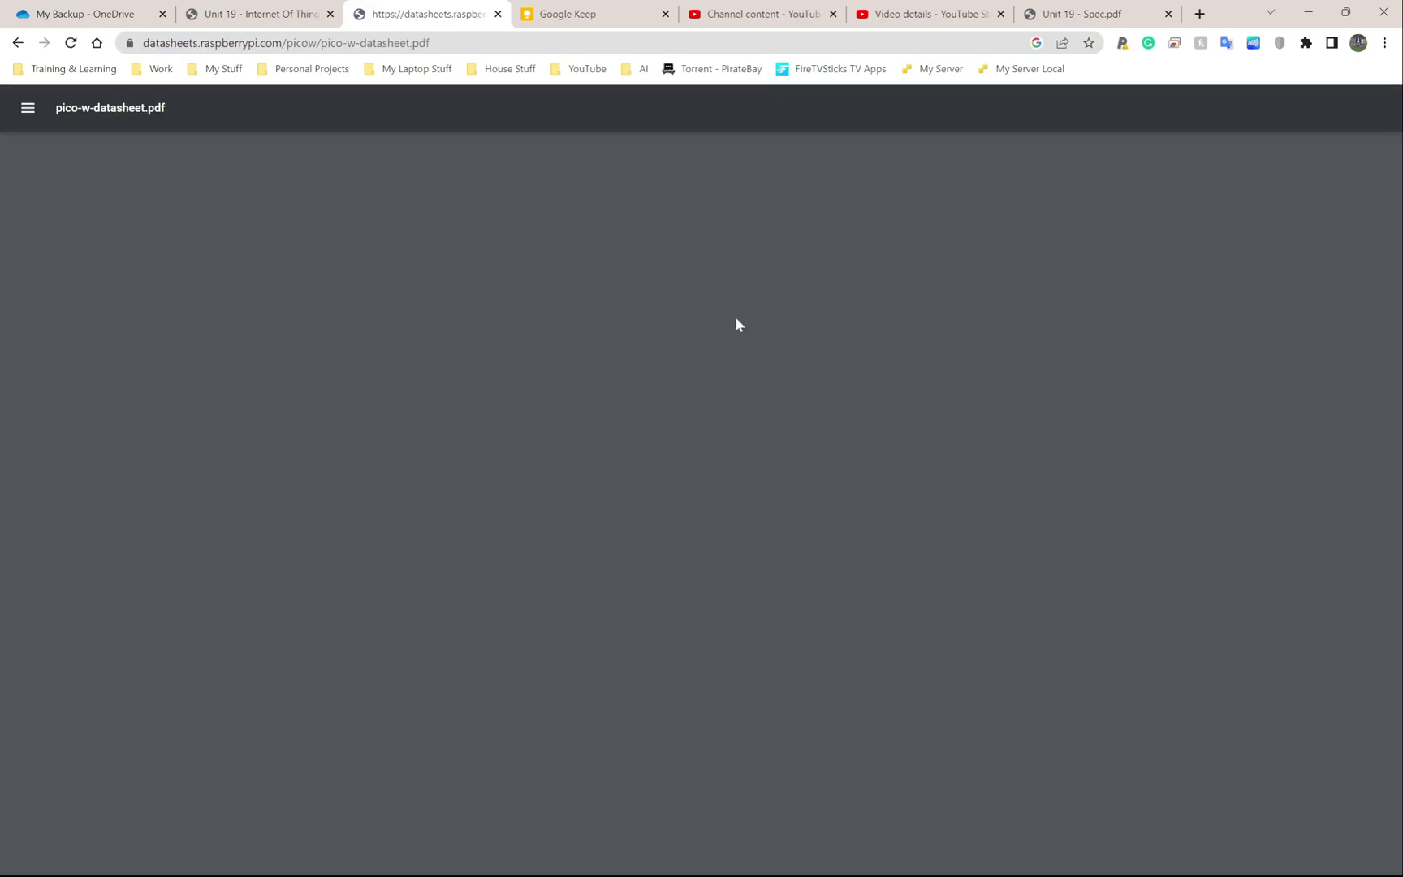
pyautogui.hotkey('ctrl', 'l')
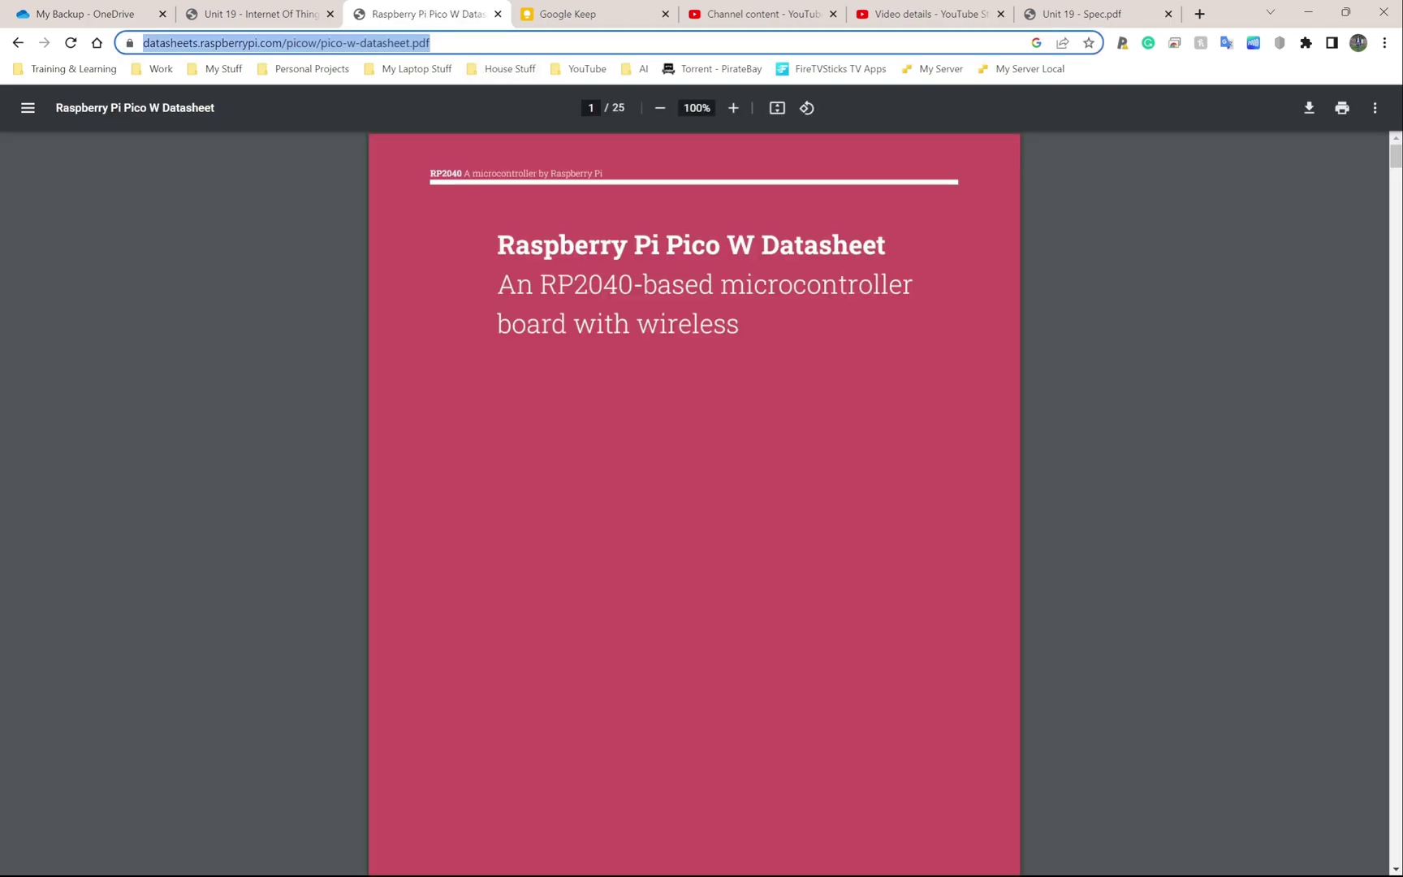
pyautogui.hotkey('alt', 'Left')
# Step: Switch to Word and enter the text "Link To information" on a new line below the product page link
pyautogui.hotkey('alt', 'Tab')
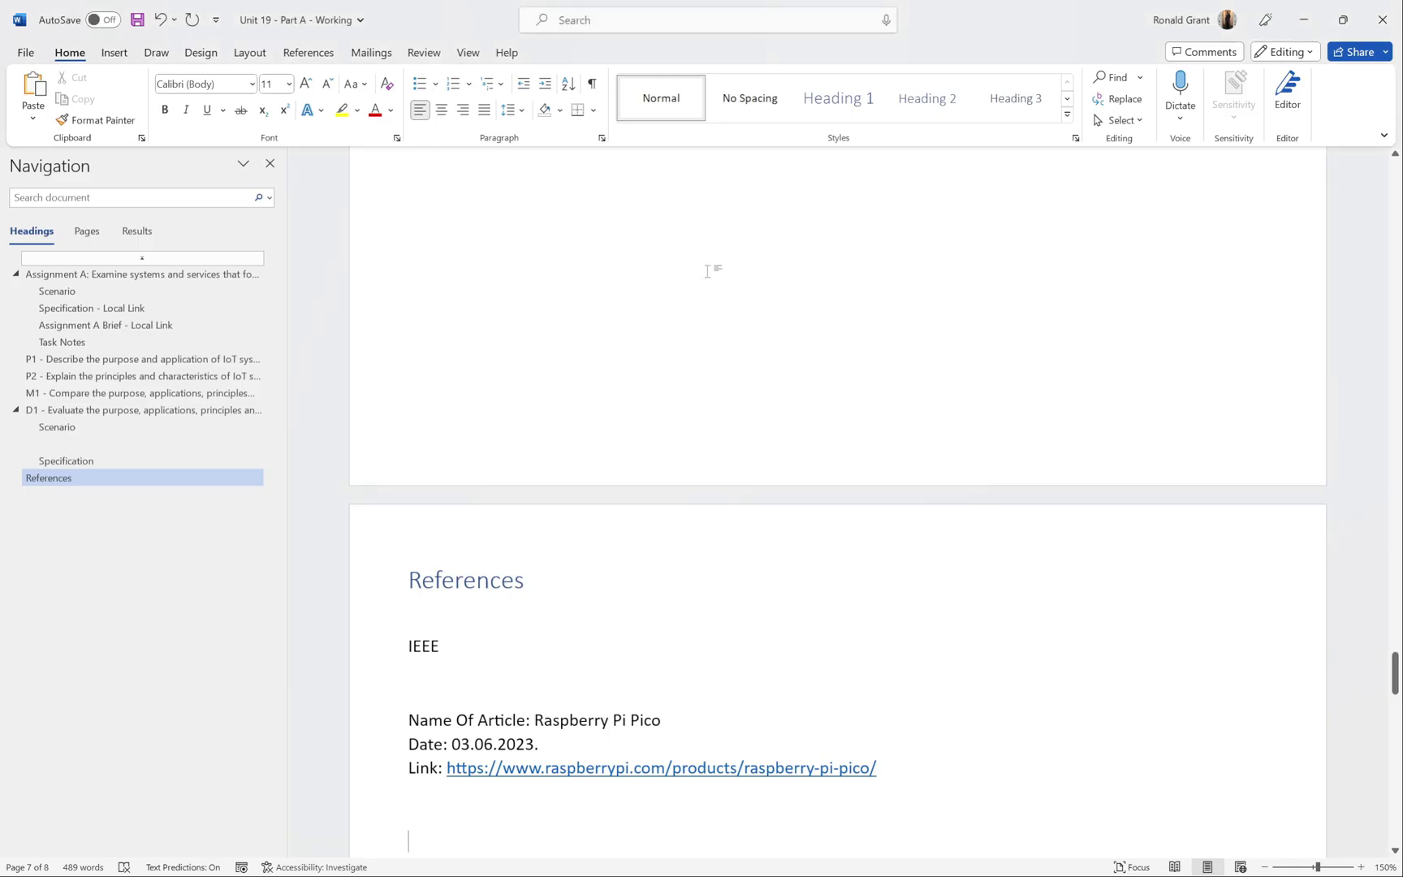
pyautogui.scroll(-2, 837, 504)
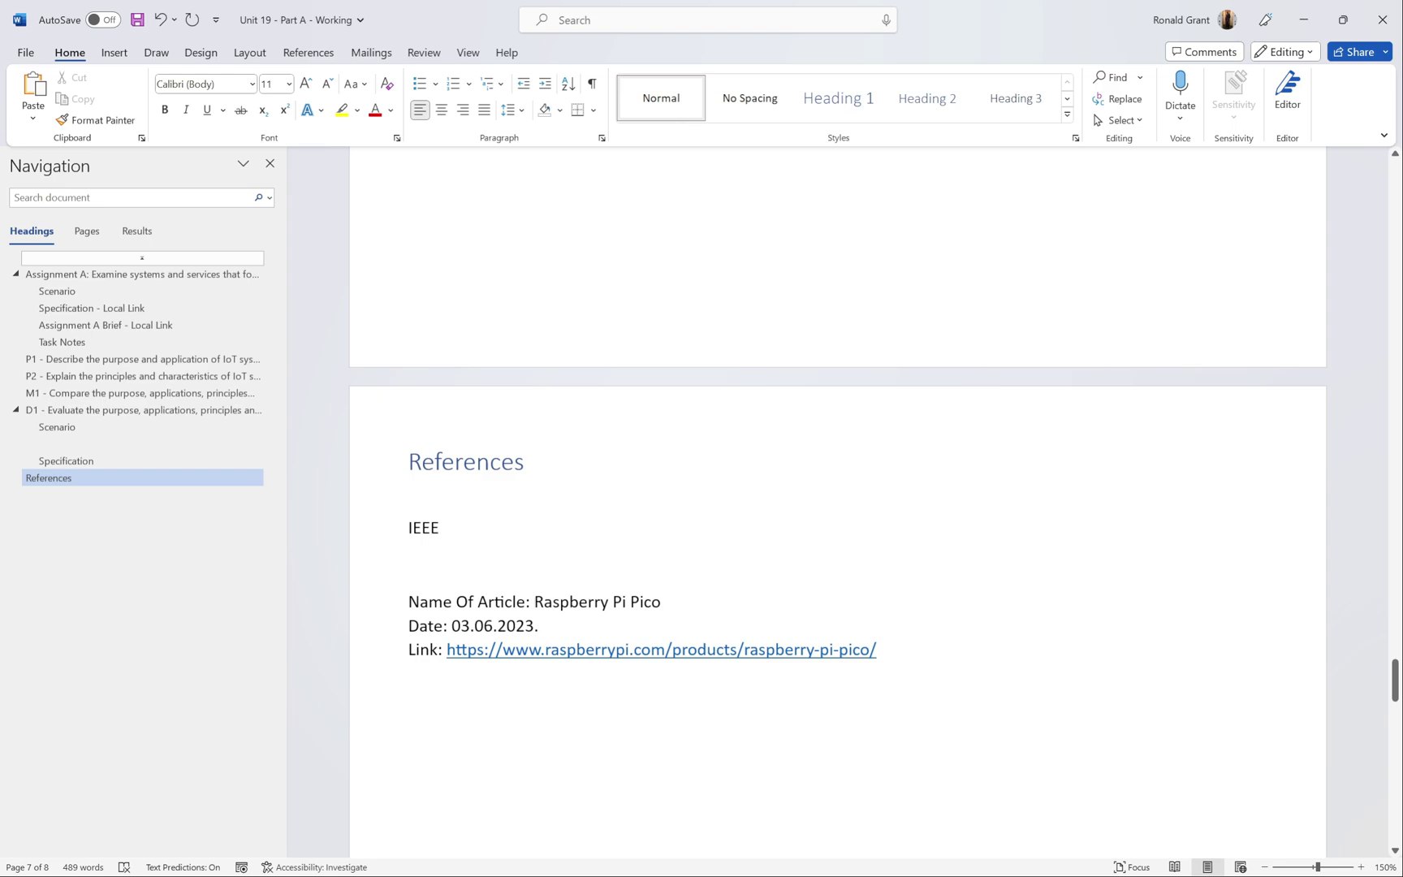
pyautogui.moveTo(885, 652); pyautogui.dragTo(765, 668)
pyautogui.click(884, 652)
pyautogui.press('Return')
pyautogui.write('Link')
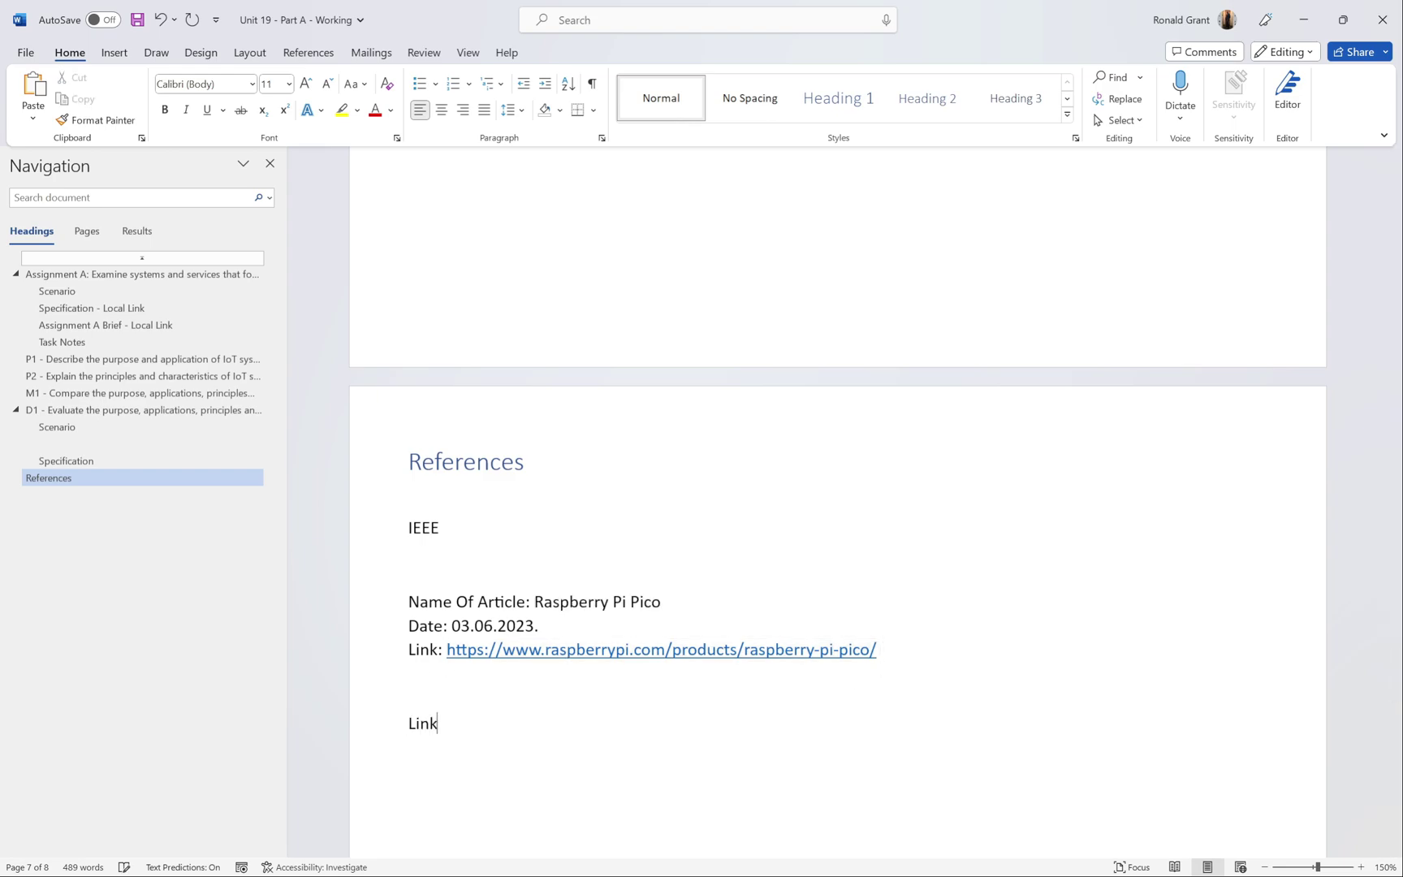
pyautogui.write(' To inforamati')
pyautogui.press('BackSpace')
pyautogui.press('BackSpace')
pyautogui.write('ation')
# Step: Capitalise the last word of the new line and correct its spelling to "Information"
pyautogui.press('Delete')
pyautogui.write('I')
pyautogui.press('Left')
pyautogui.press('Left')
pyautogui.press('Left')
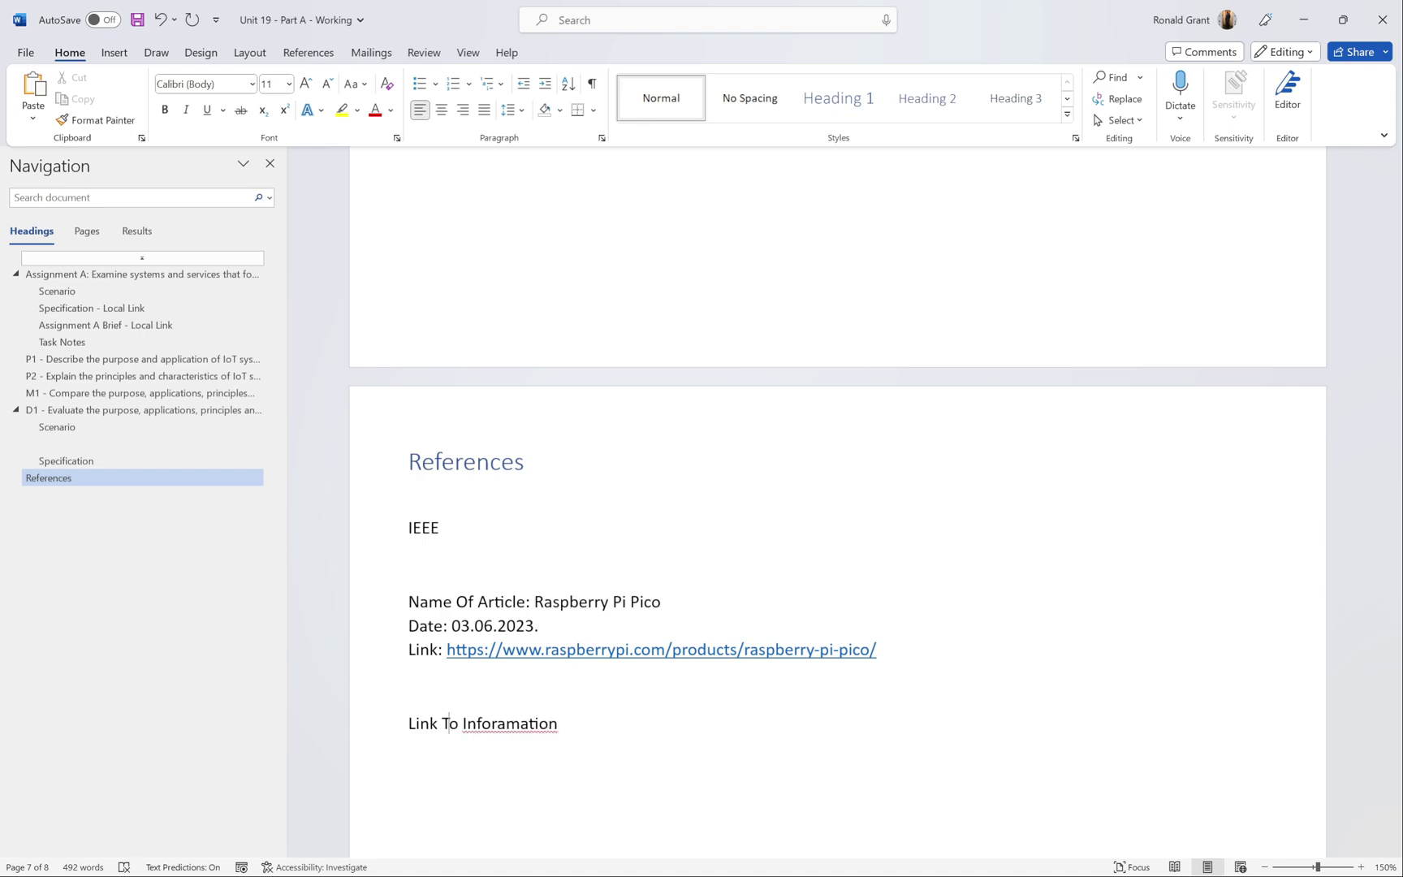
pyautogui.rightClick(503, 724)
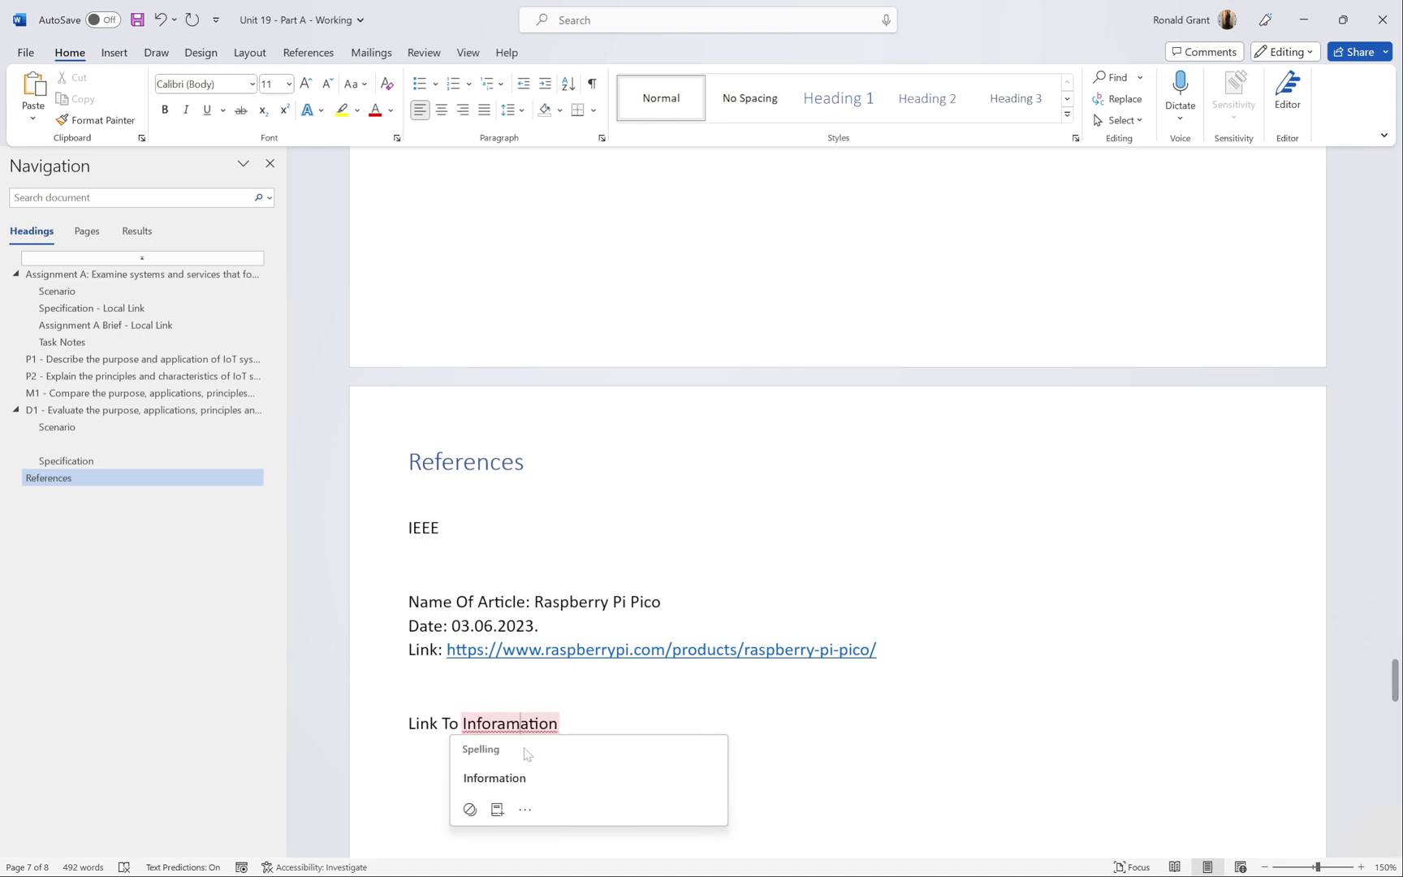
pyautogui.click(528, 776)
pyautogui.moveTo(559, 731); pyautogui.dragTo(439, 738)
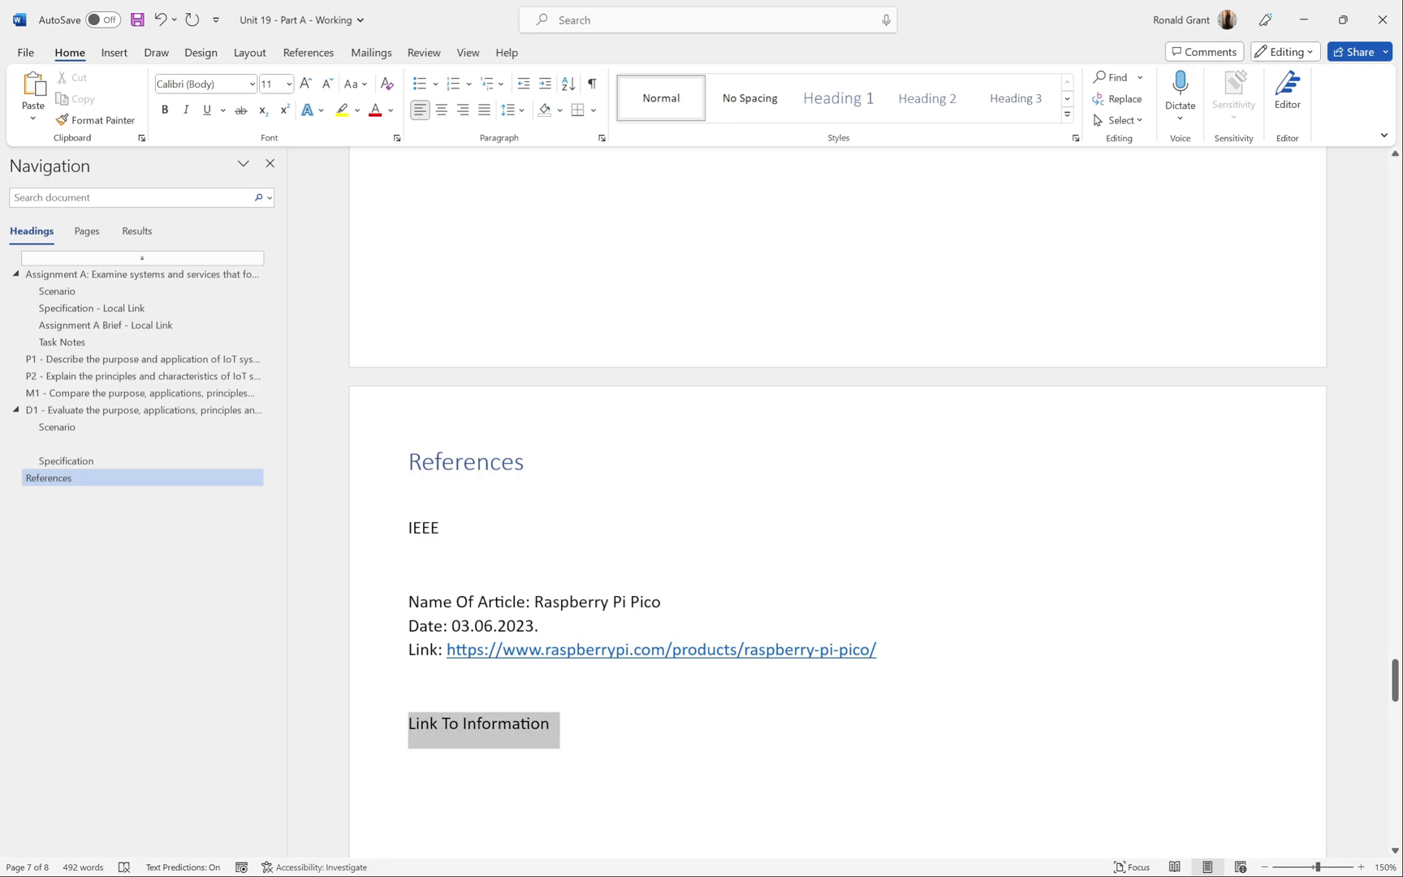
pyautogui.rightClick(459, 731)
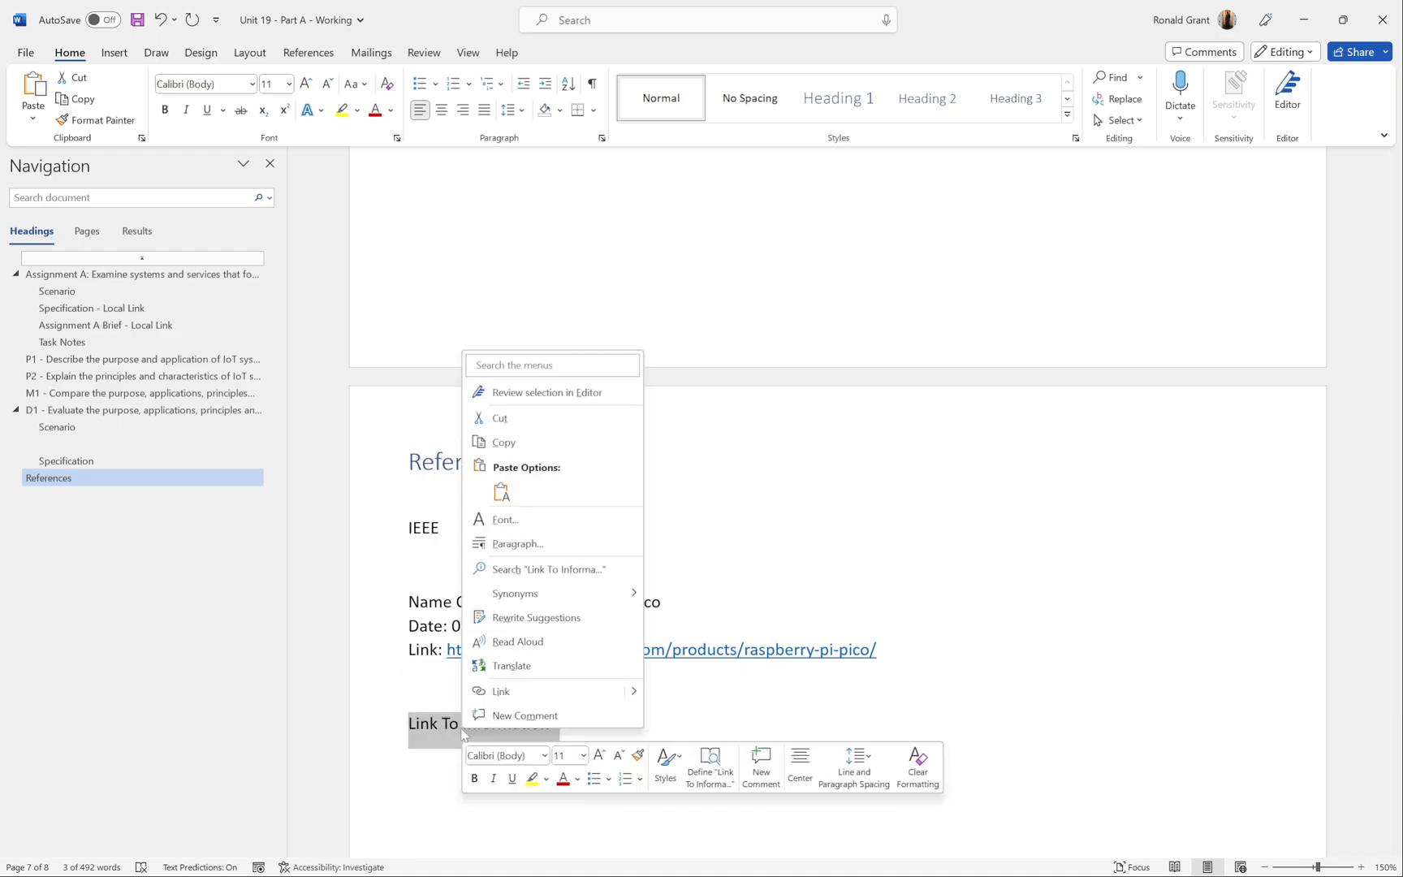
pyautogui.click(522, 696)
pyautogui.moveTo(498, 144); pyautogui.dragTo(632, 202)
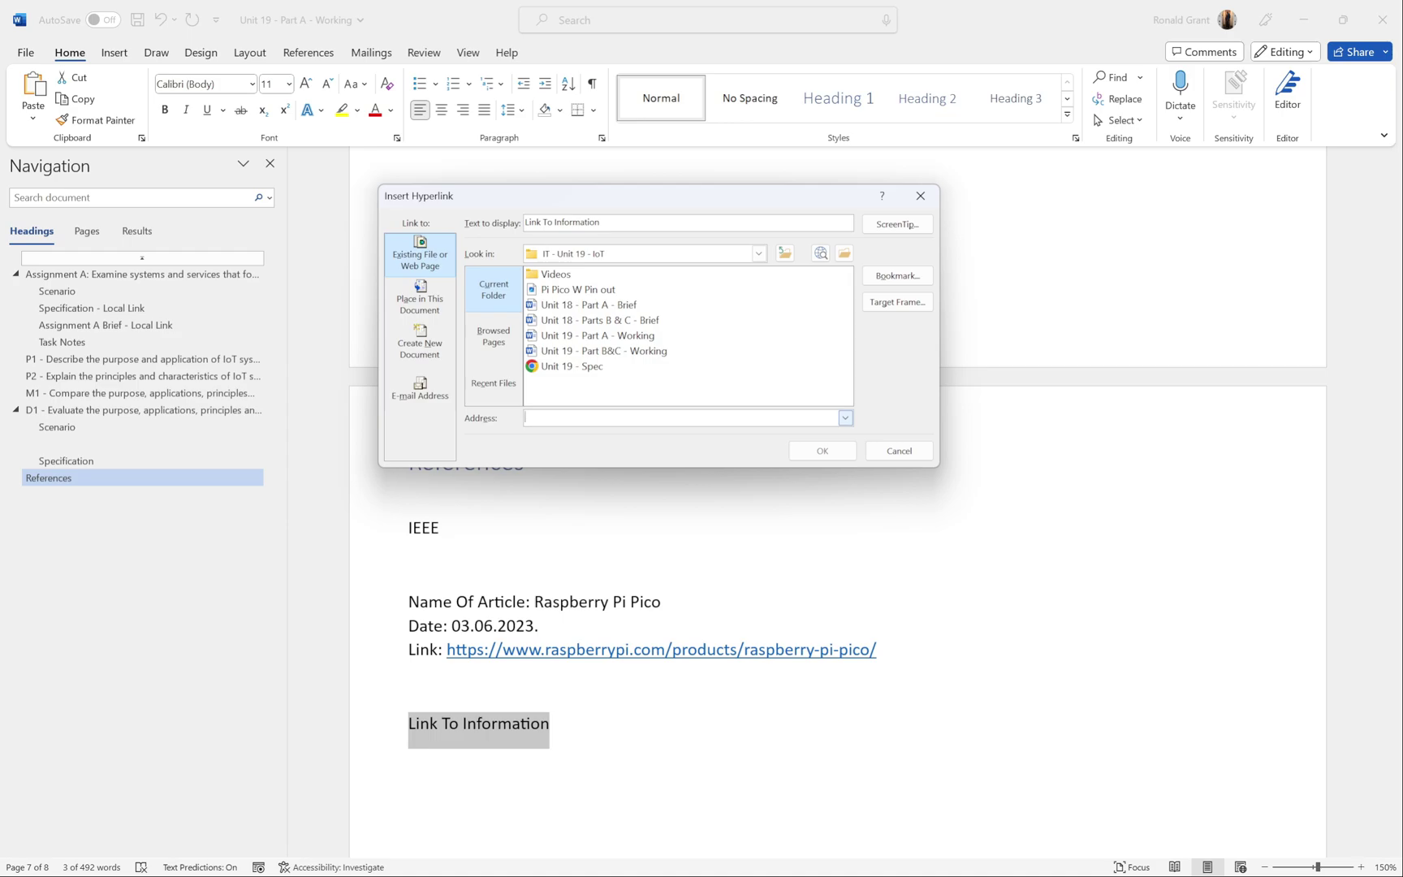
pyautogui.write('https://datasheets.raspberrypi.com/picow/pico-w-datasheet.pdf')
pyautogui.moveTo(768, 417); pyautogui.dragTo(525, 417)
pyautogui.rightClick(585, 416)
pyautogui.click(623, 462)
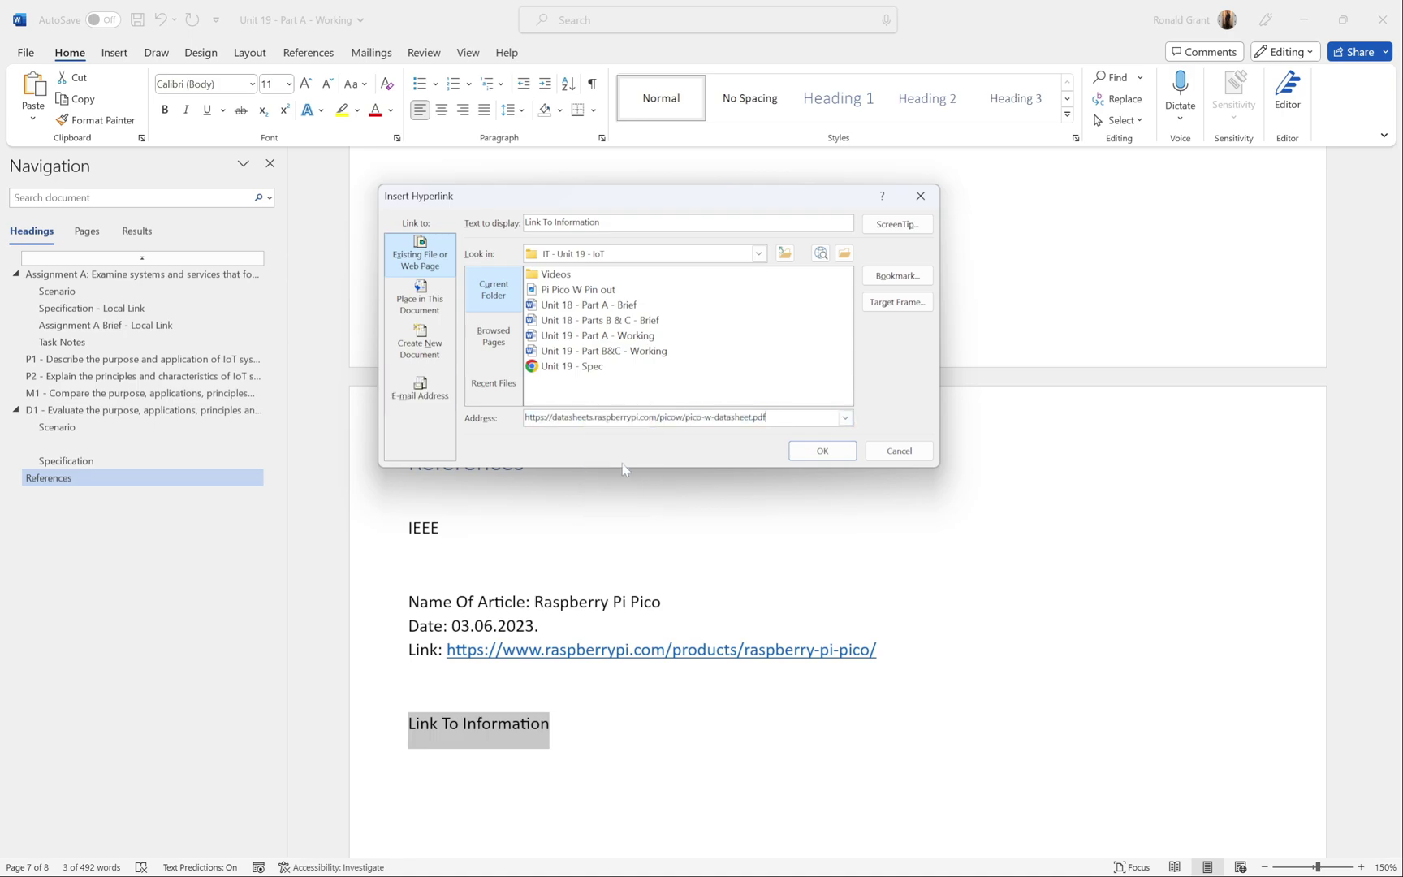
pyautogui.click(815, 453)
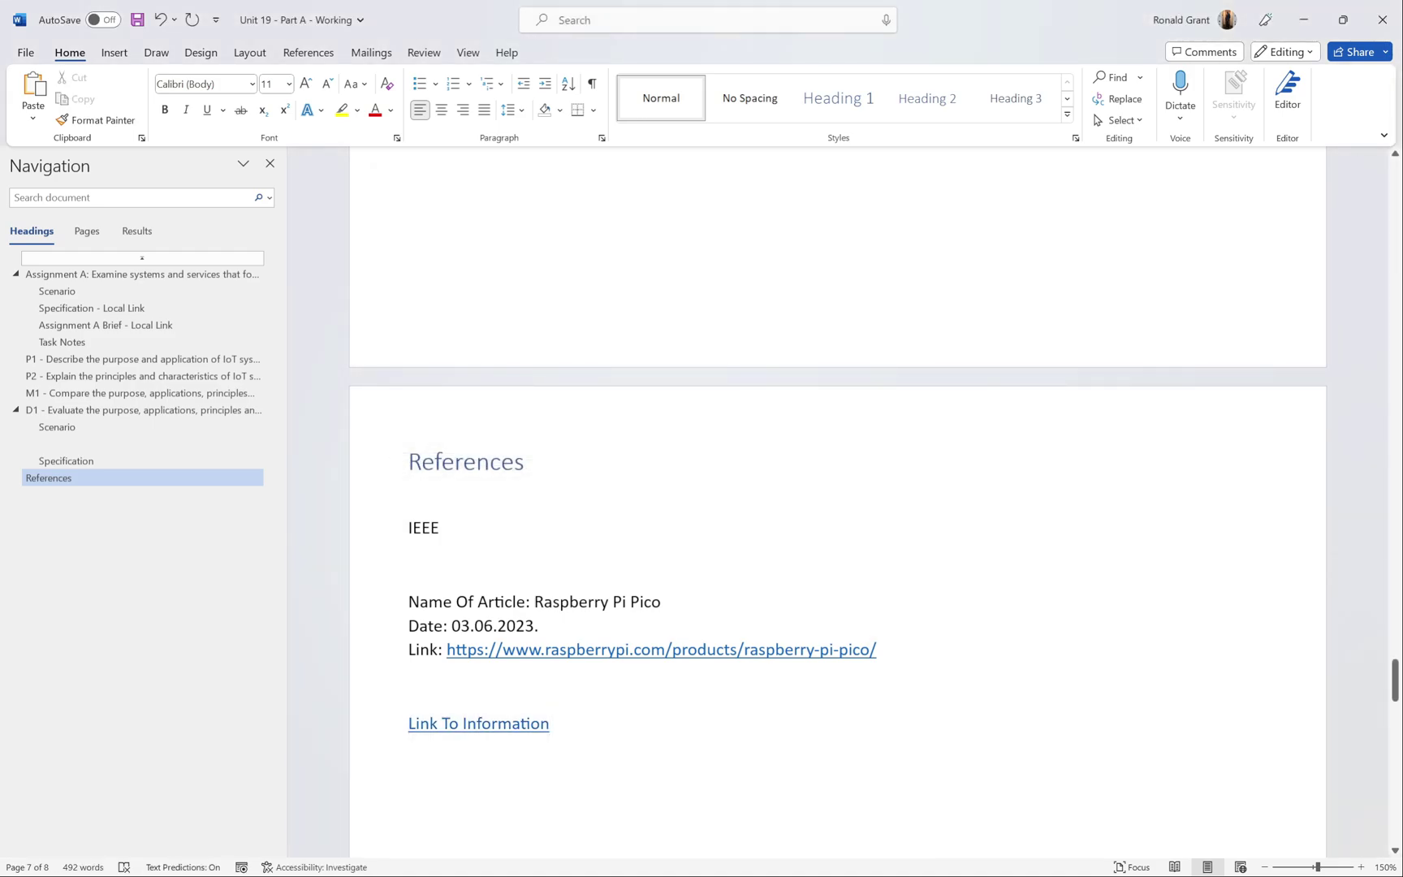
# Step: Remove the empty space between the product page link and the "Link To Information" line
pyautogui.moveTo(552, 725); pyautogui.dragTo(409, 725)
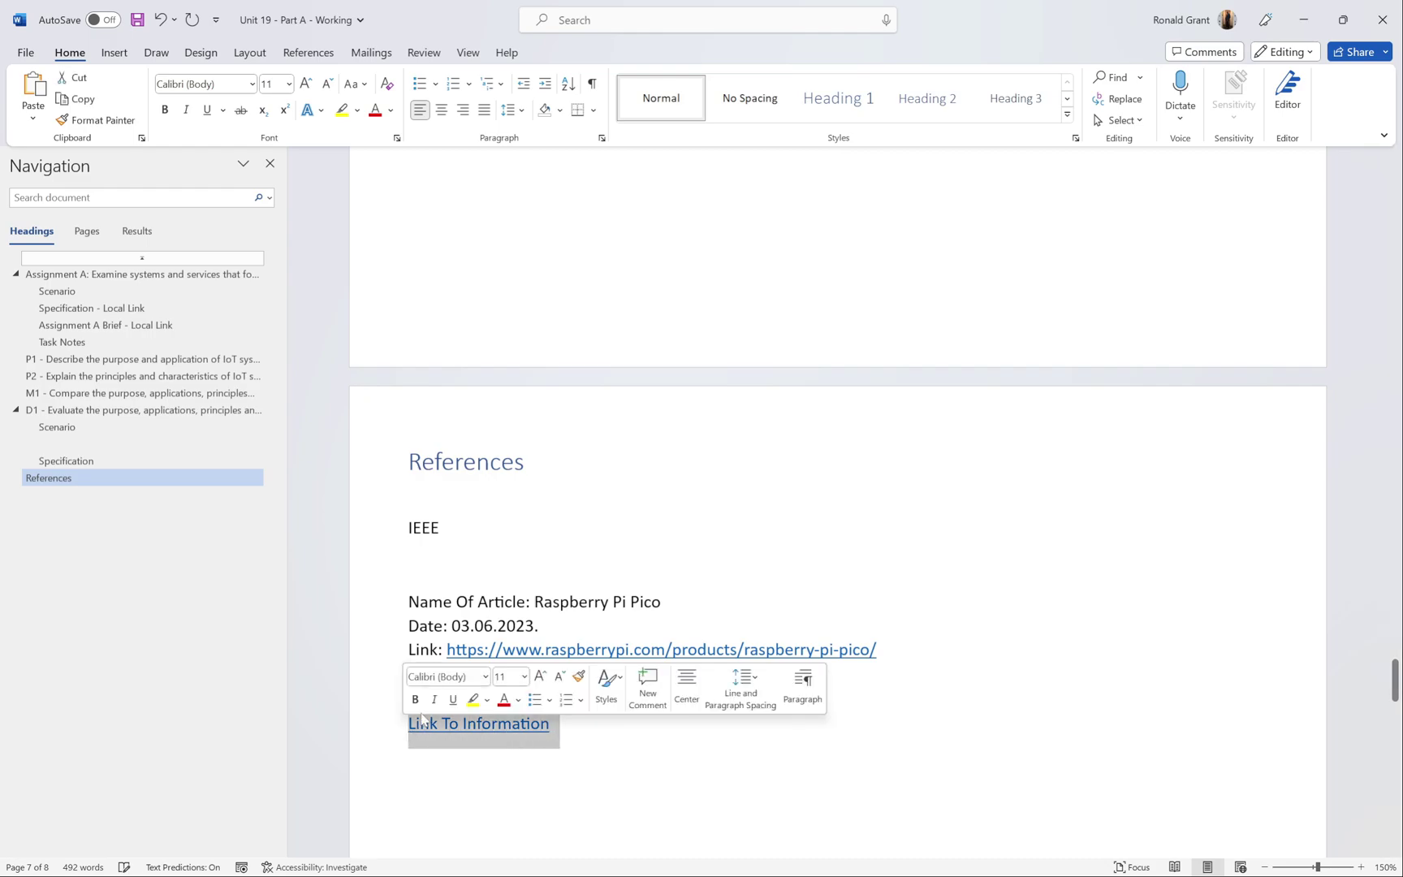
pyautogui.click(881, 649)
pyautogui.press('Delete')
pyautogui.press('Delete')
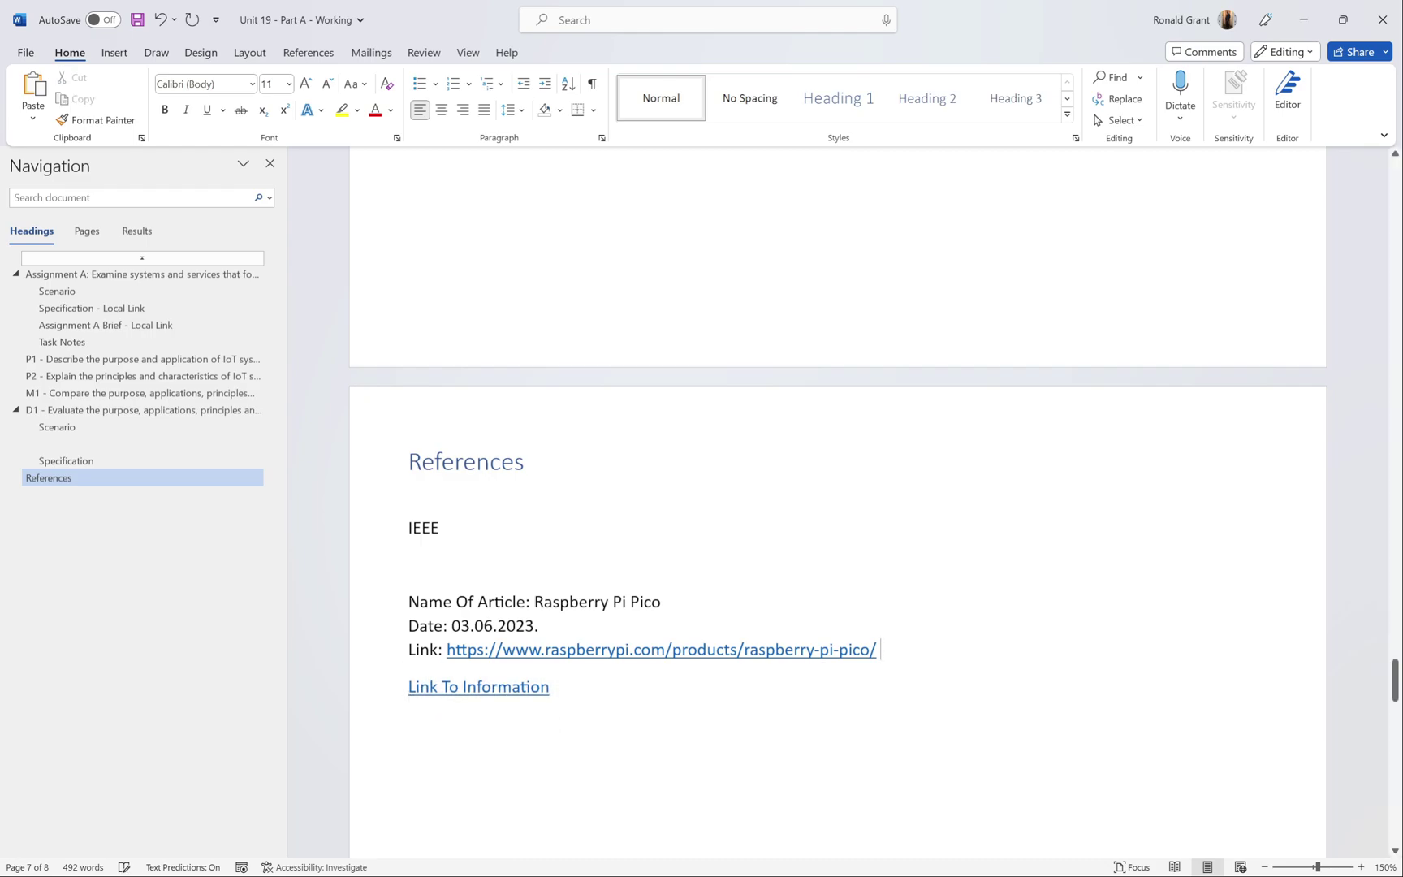
# Step: Place the "Link To Information" line directly beneath the product page link without paragraph spacing
pyautogui.press('Return')
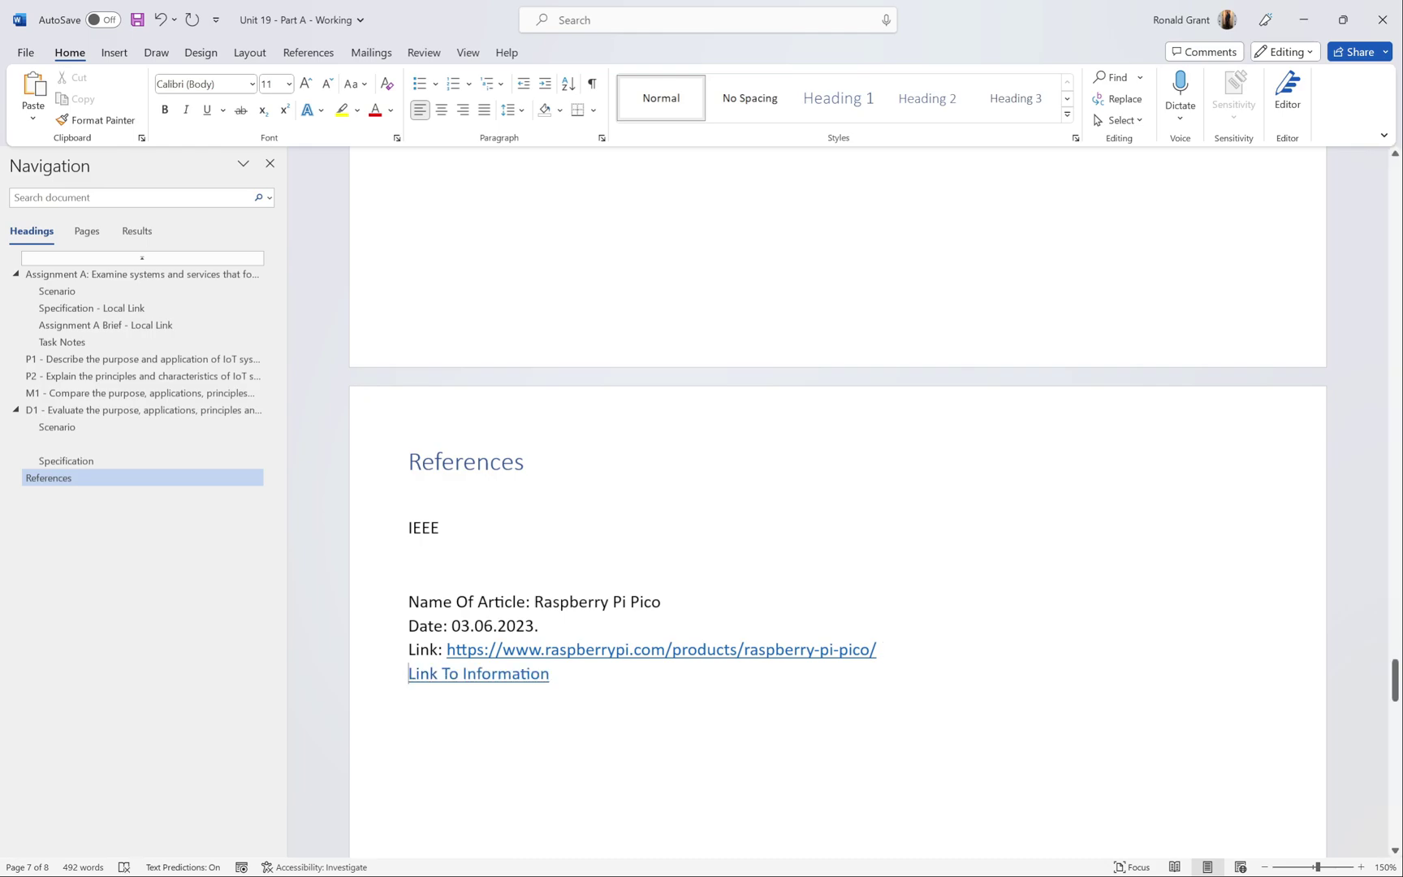
pyautogui.hotkey('shift', 'Left')
pyautogui.hotkey('shift', 'Left')
pyautogui.moveTo(448, 651); pyautogui.dragTo(410, 650)
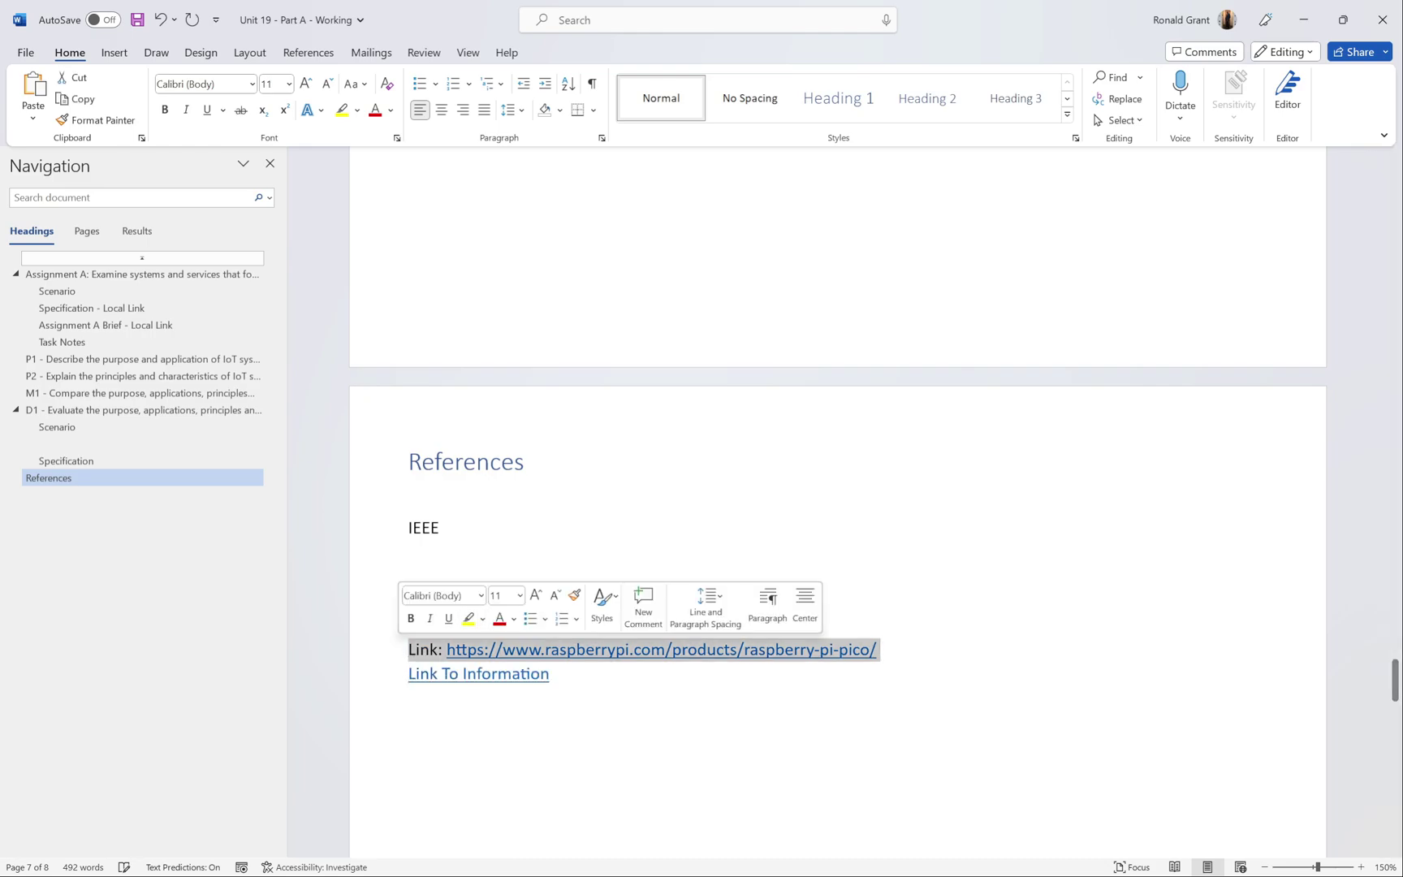
pyautogui.scroll(10, 409, 528)
pyautogui.scroll(-1, 1143, 582)
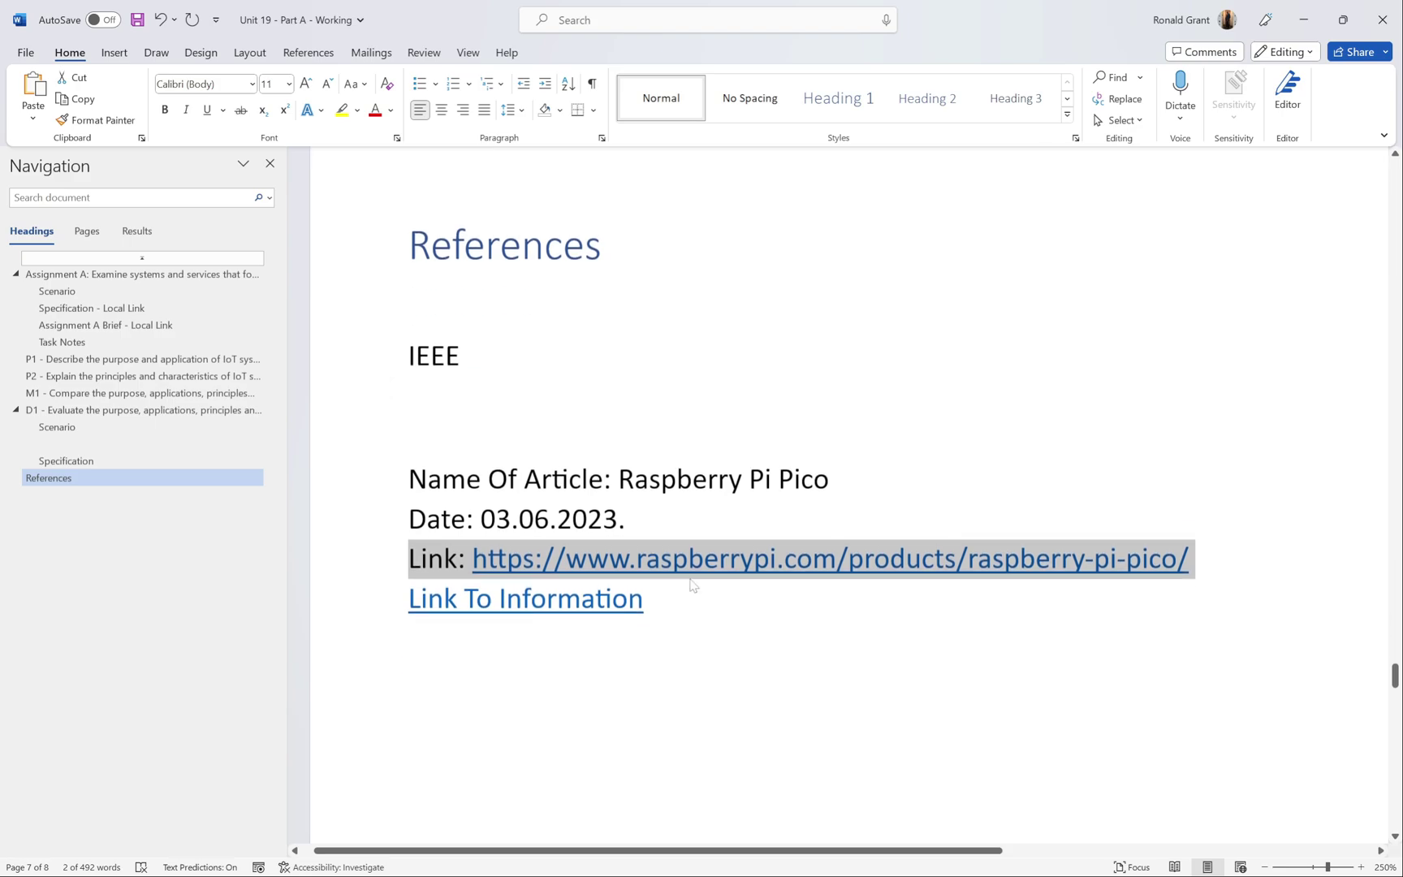
pyautogui.click(1196, 559)
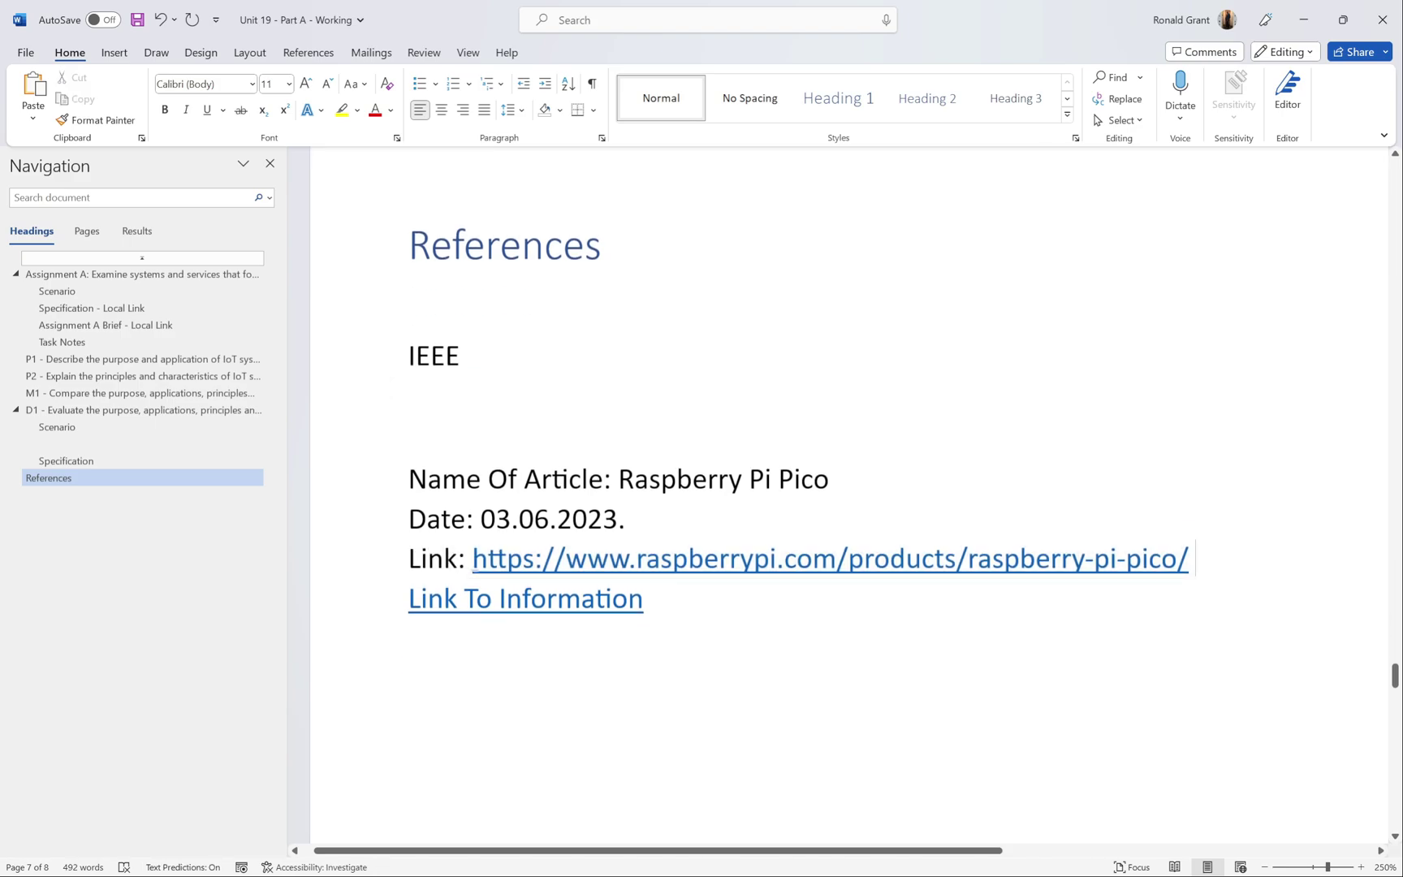
pyautogui.moveTo(1194, 558); pyautogui.dragTo(473, 558)
pyautogui.click(646, 599)
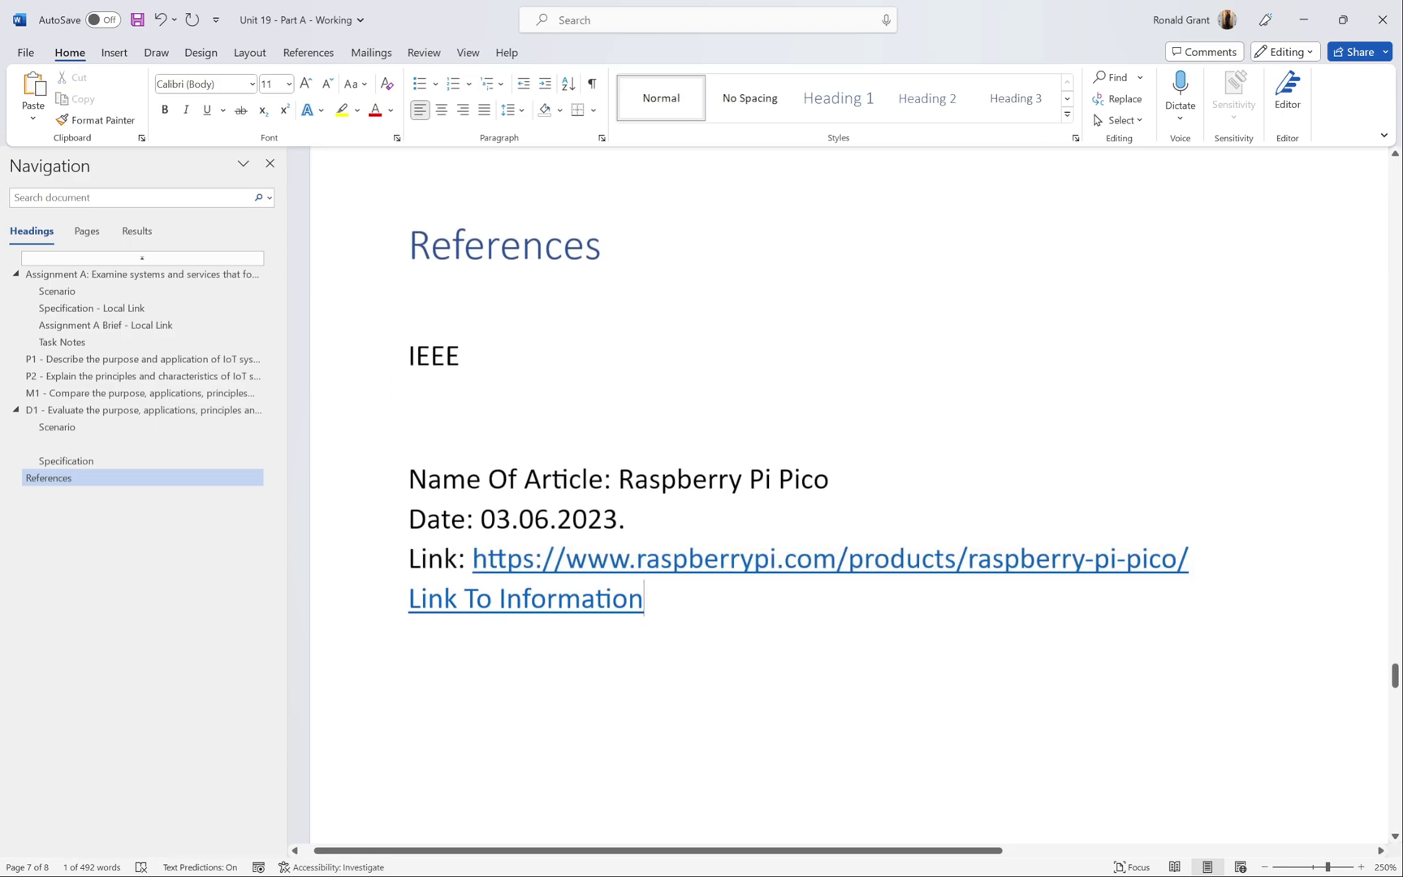
# Step: Go back to the "pi pico w specs" Google results in Chrome and paste their full URL in Word a few lines below "Link To Information"
pyautogui.hotkey('alt', 'Tab')
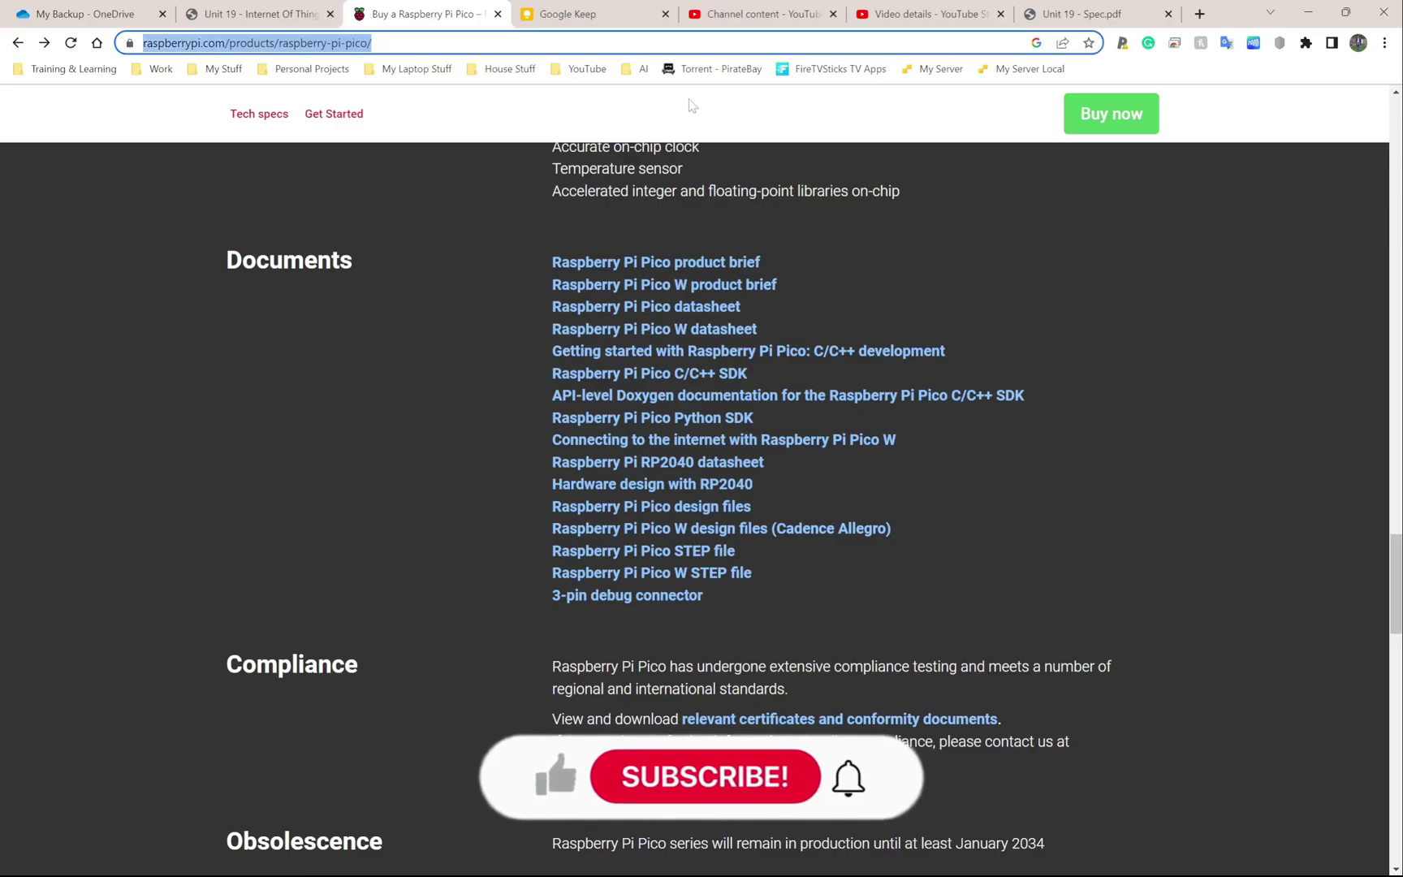
pyautogui.click(17, 42)
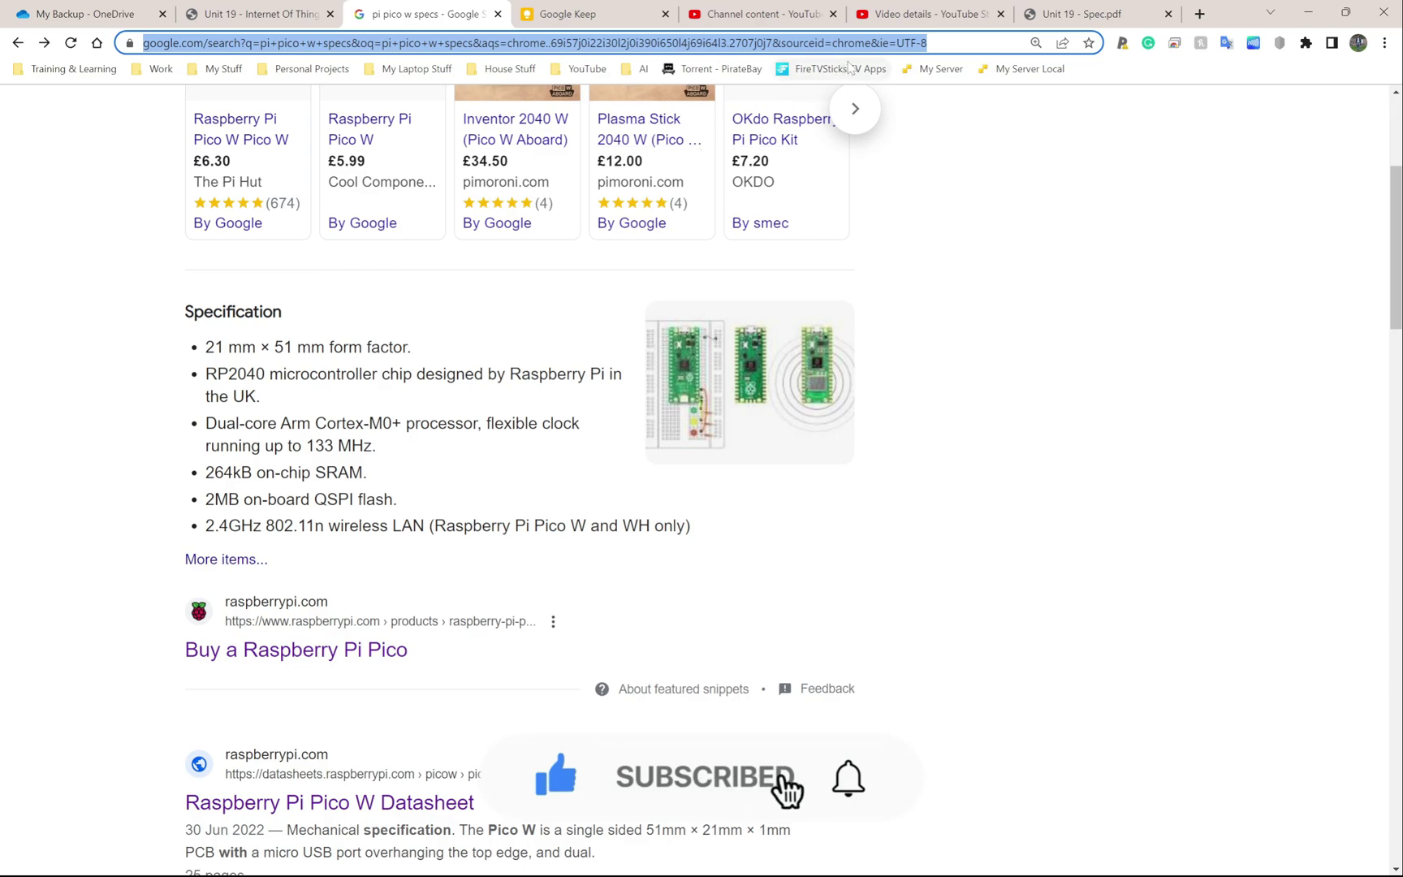
pyautogui.hotkey('alt', 'Tab')
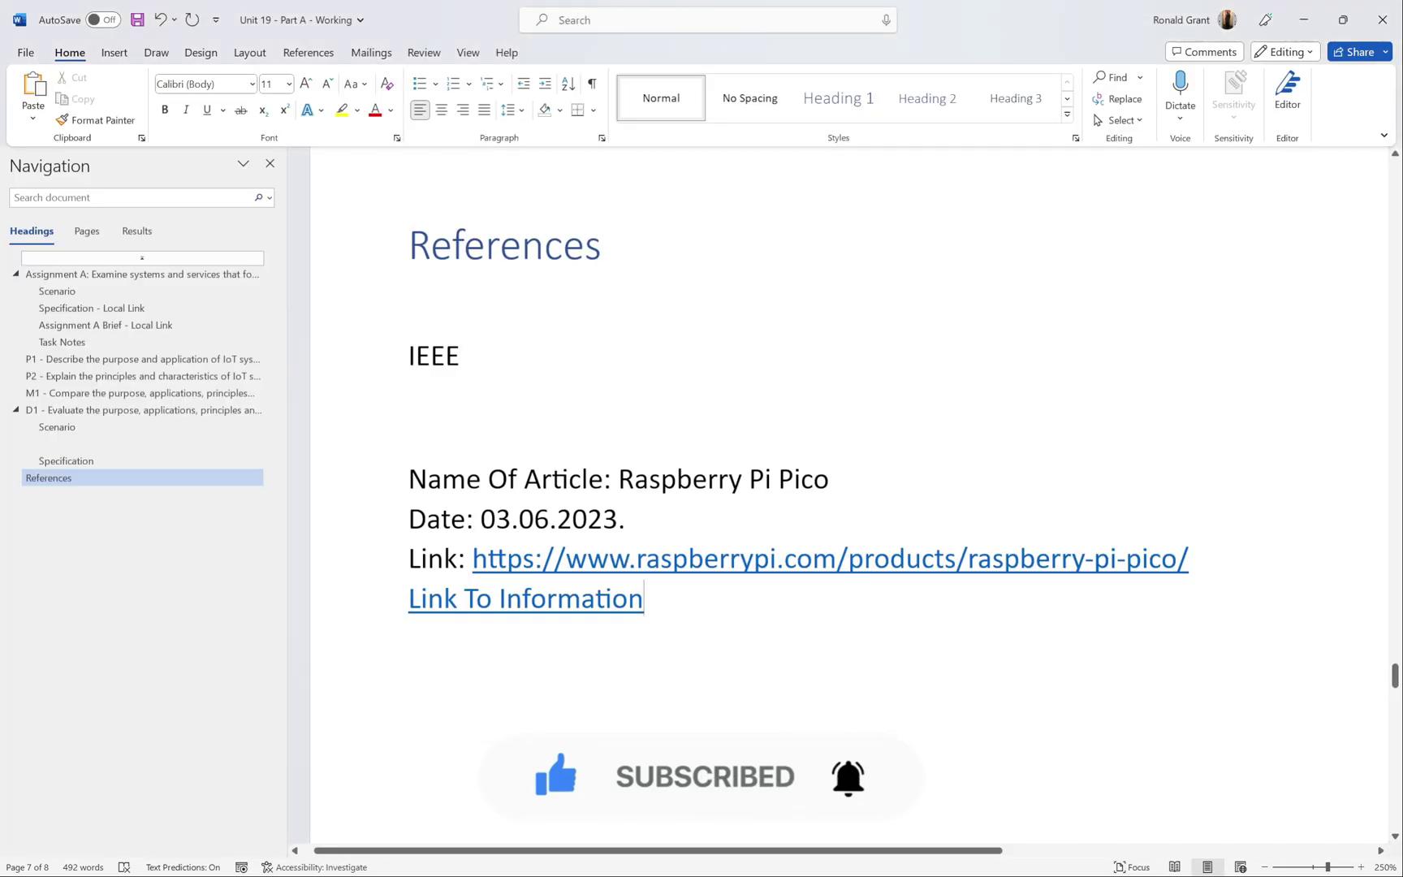
pyautogui.press('Return')
pyautogui.press('Return')
pyautogui.press('Return')
pyautogui.hotkey('ctrl', 'v')
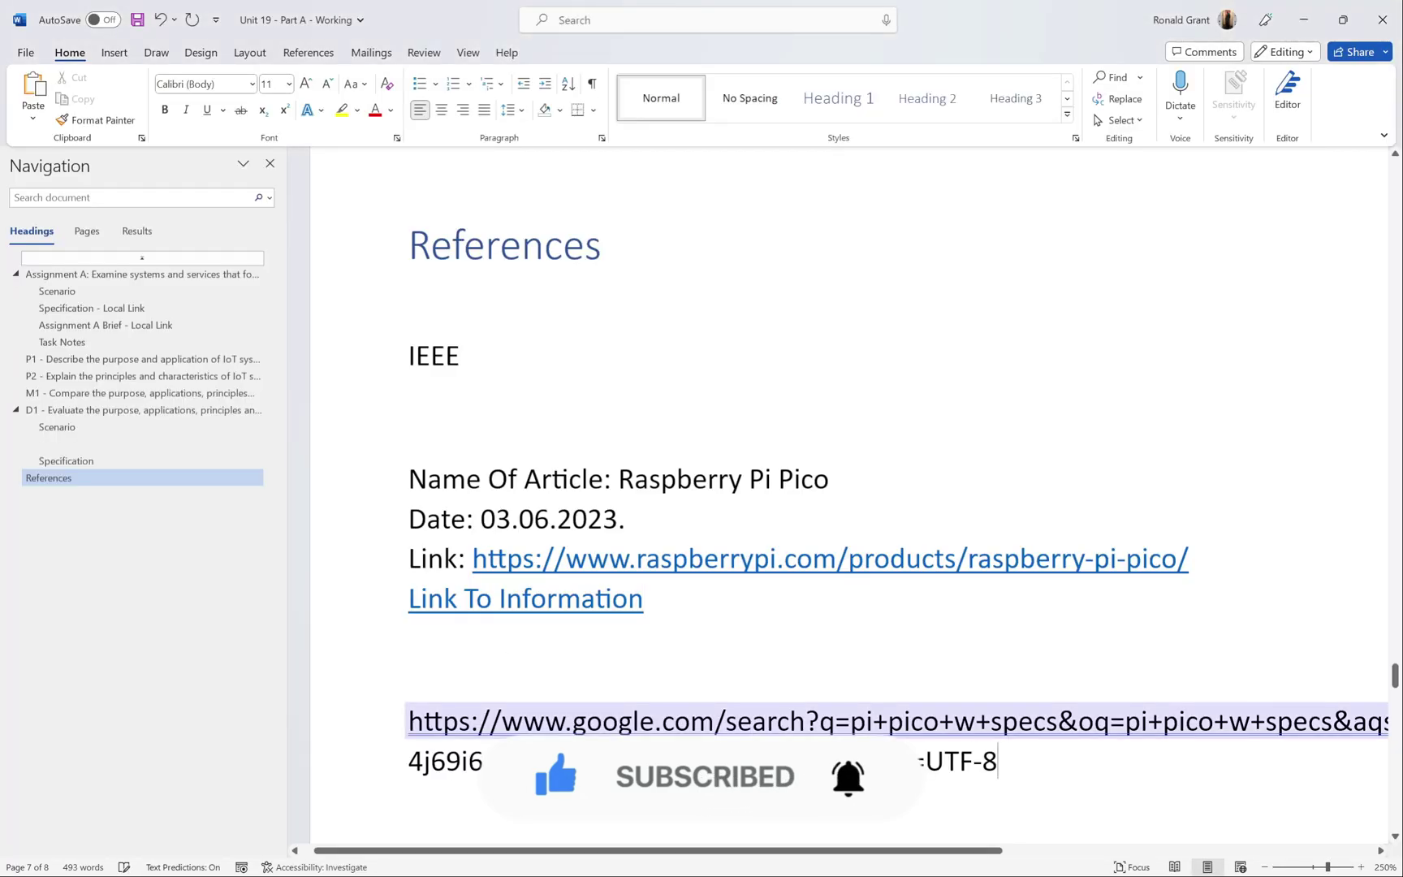
# Step: Undo the pasted Google search URL beneath the Raspberry Pi Pico reference
pyautogui.scroll(-3, 811, 488)
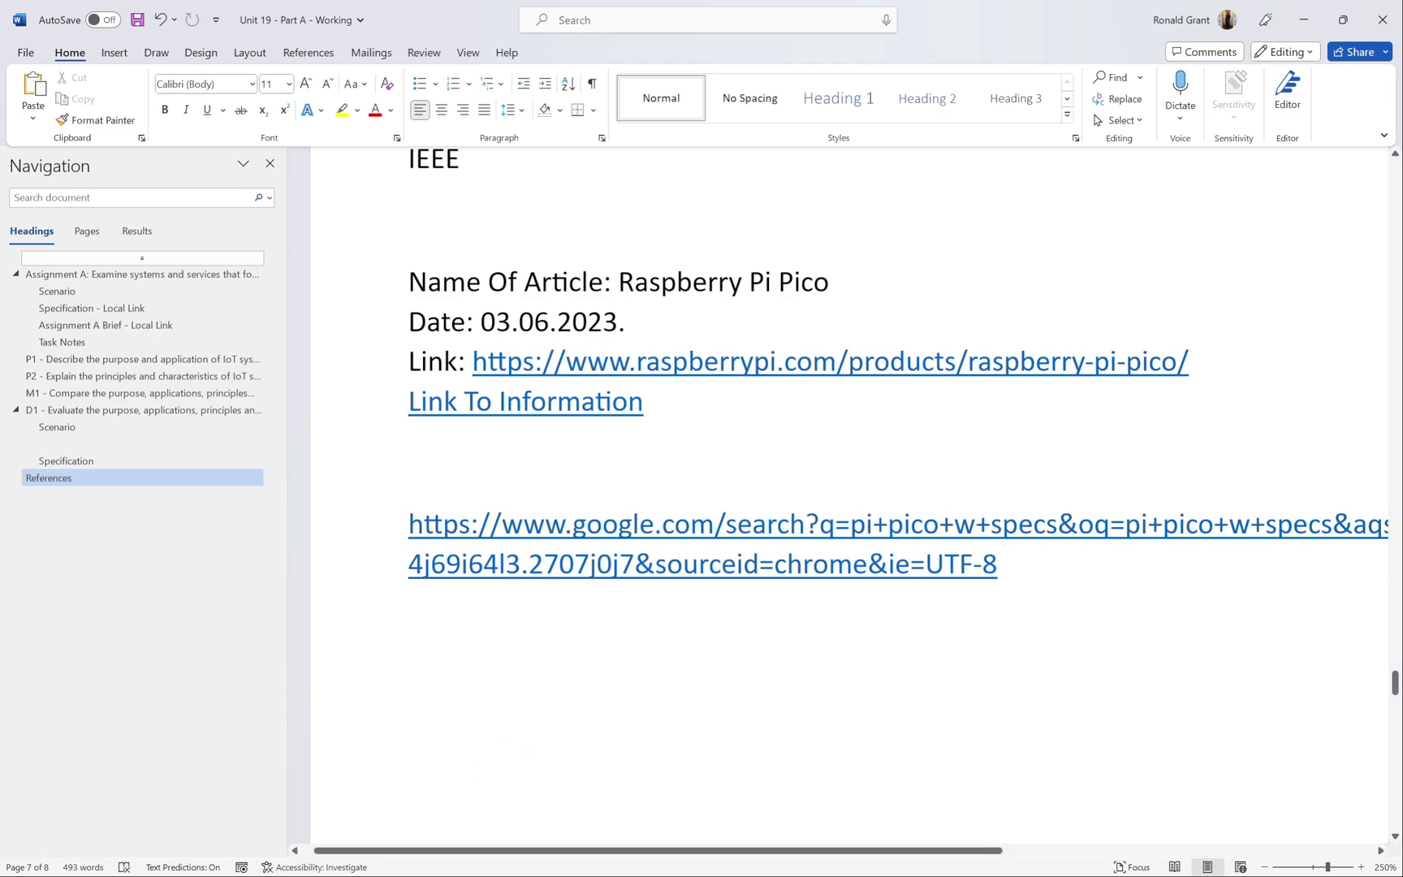
pyautogui.hotkey('ctrl', 'z')
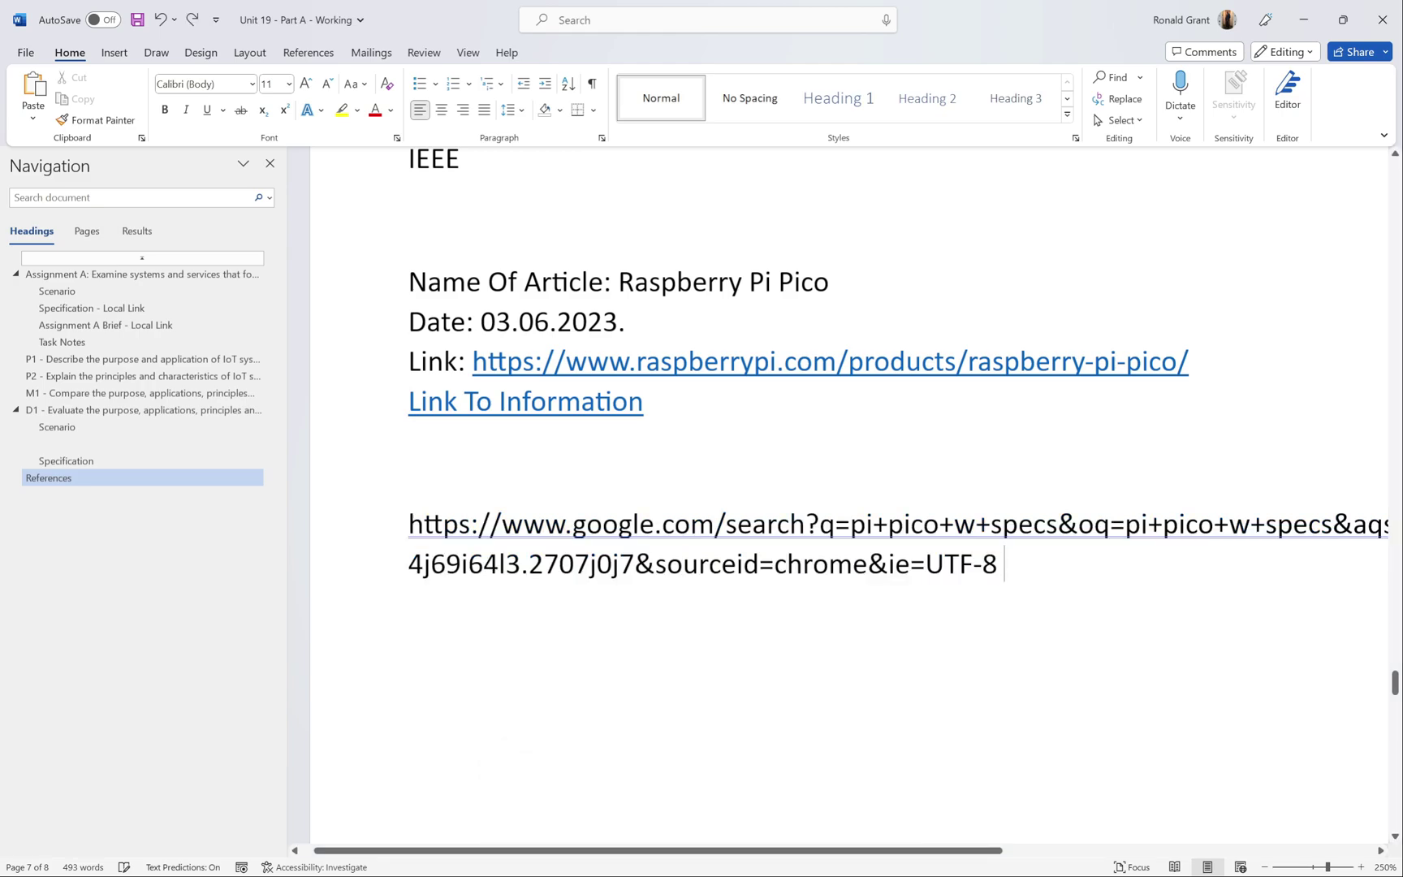
pyautogui.hotkey('ctrl', 'z')
# Step: Test the "Link To Information" hyperlink in the browser, close the datasheet tab and return to Word
pyautogui.moveTo(645, 404); pyautogui.dragTo(404, 414)
pyautogui.press('Right')
pyautogui.scroll(-8, 477, 448)
pyautogui.keyDown('ctrl'); pyautogui.click(442, 416); pyautogui.keyUp('ctrl')
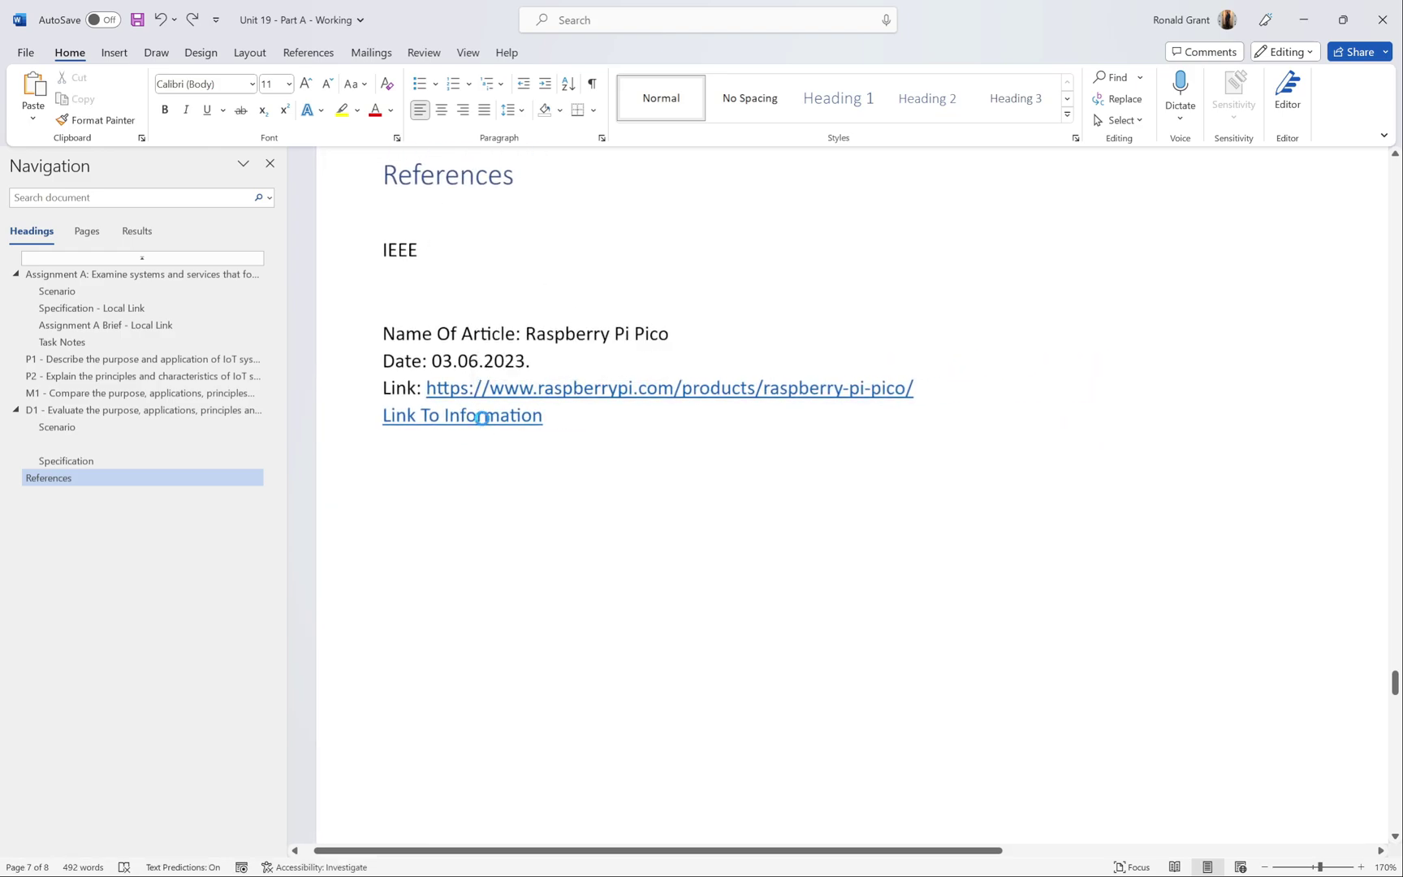
pyautogui.click(776, 487)
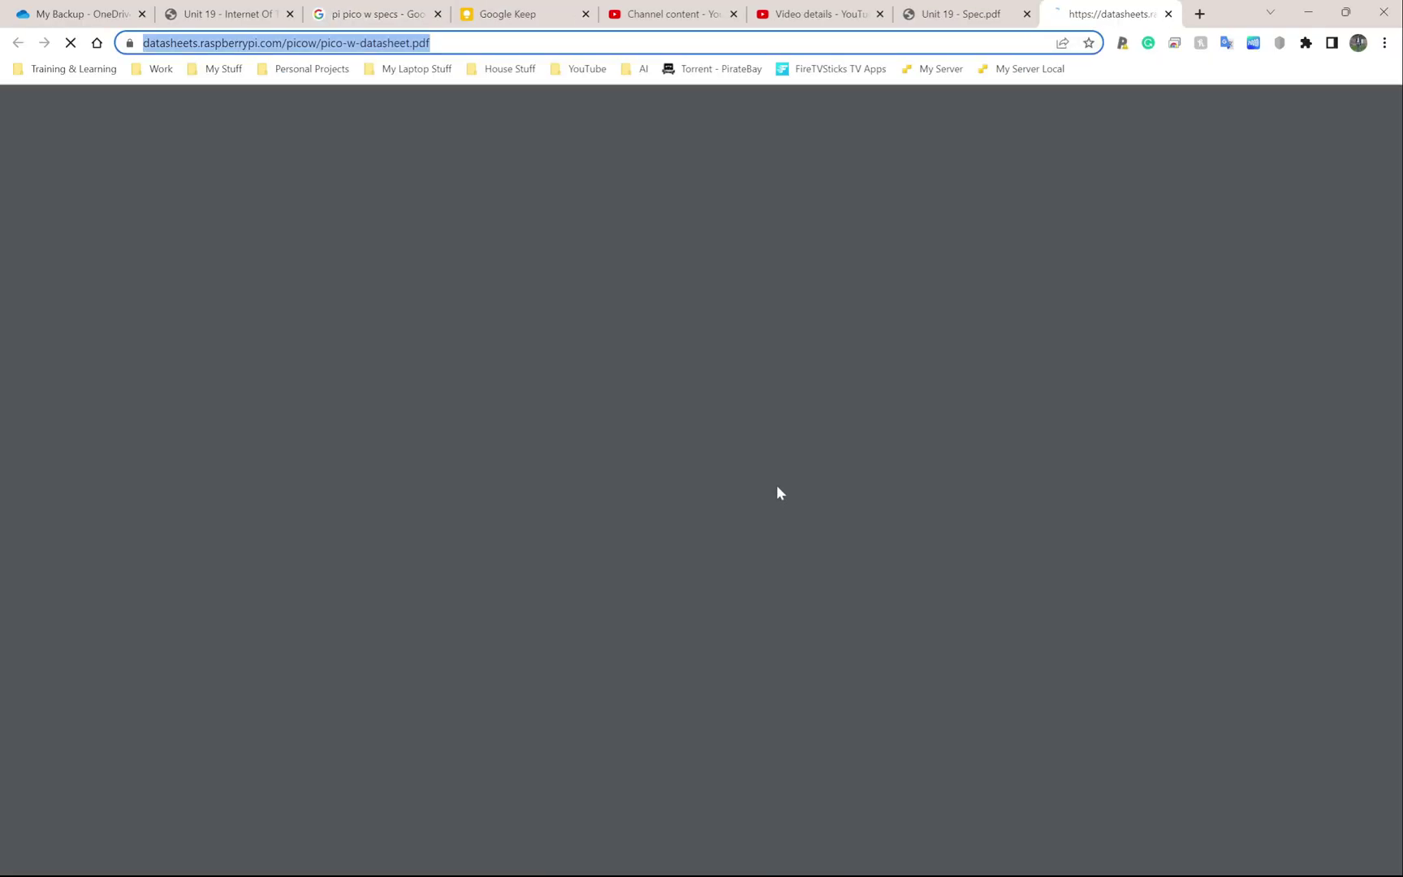
pyautogui.hotkey('ctrl', 'w')
pyautogui.hotkey('alt', 'Tab')
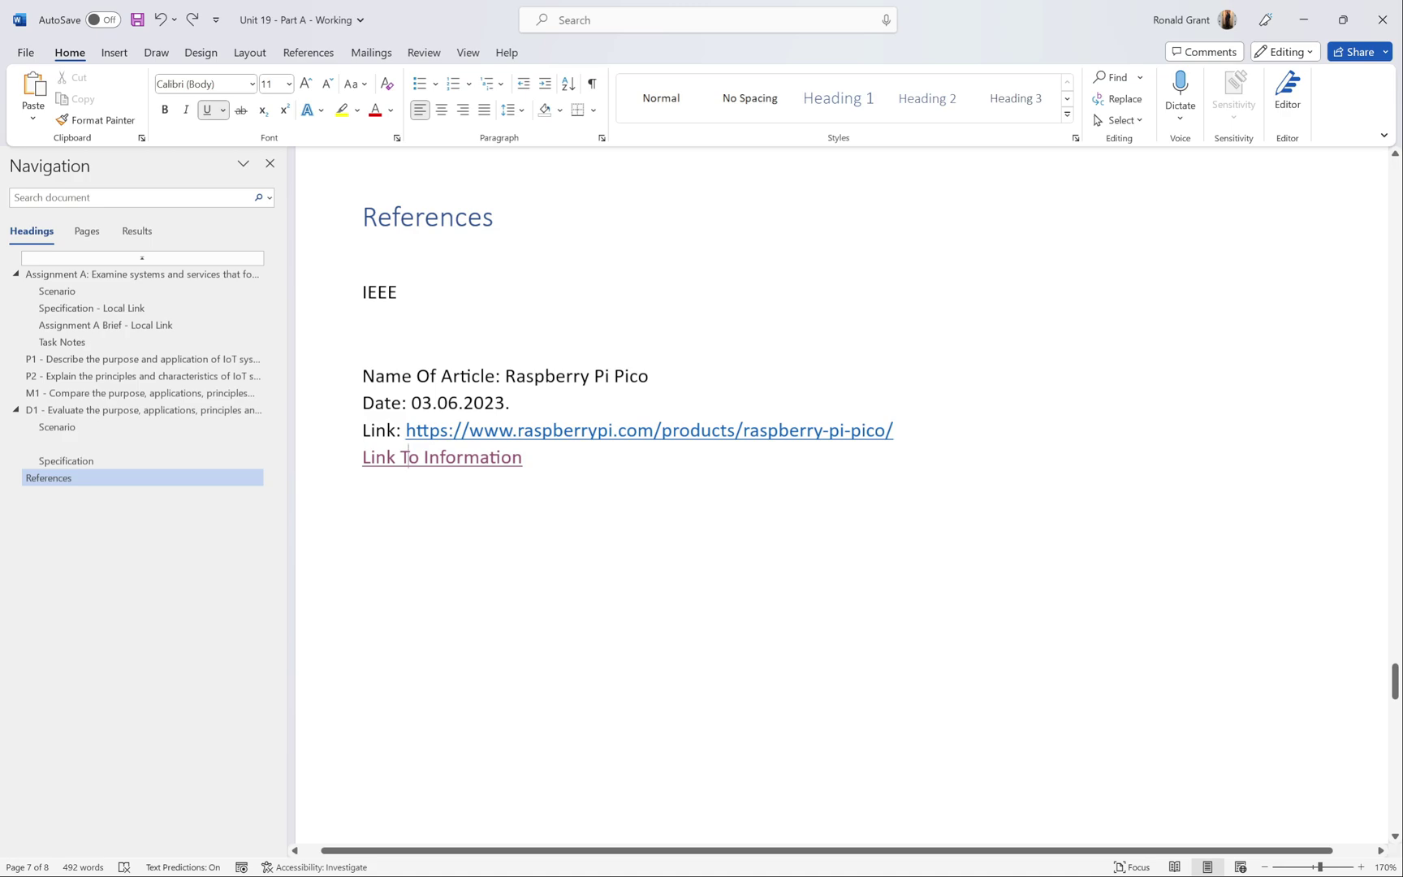
# Step: Select the Scenario paragraph on the first page and look through the available fonts without changing the font
pyautogui.keyDown('ctrl'); pyautogui.scroll(-2, 409, 458); pyautogui.keyUp('ctrl')
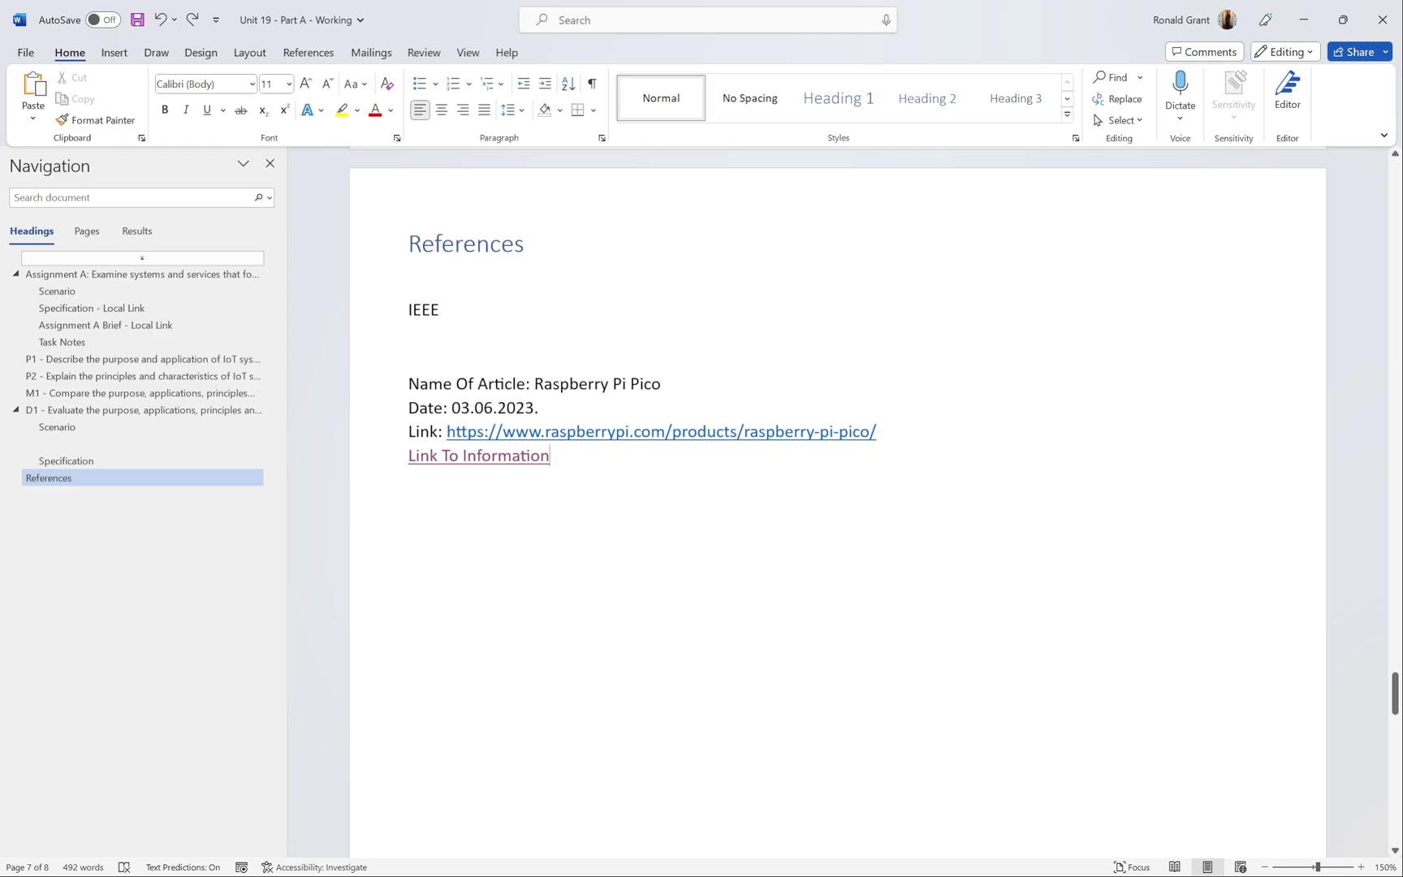
pyautogui.scroll(4, 792, 416)
pyautogui.moveTo(1395, 667); pyautogui.dragTo(1345, 172)
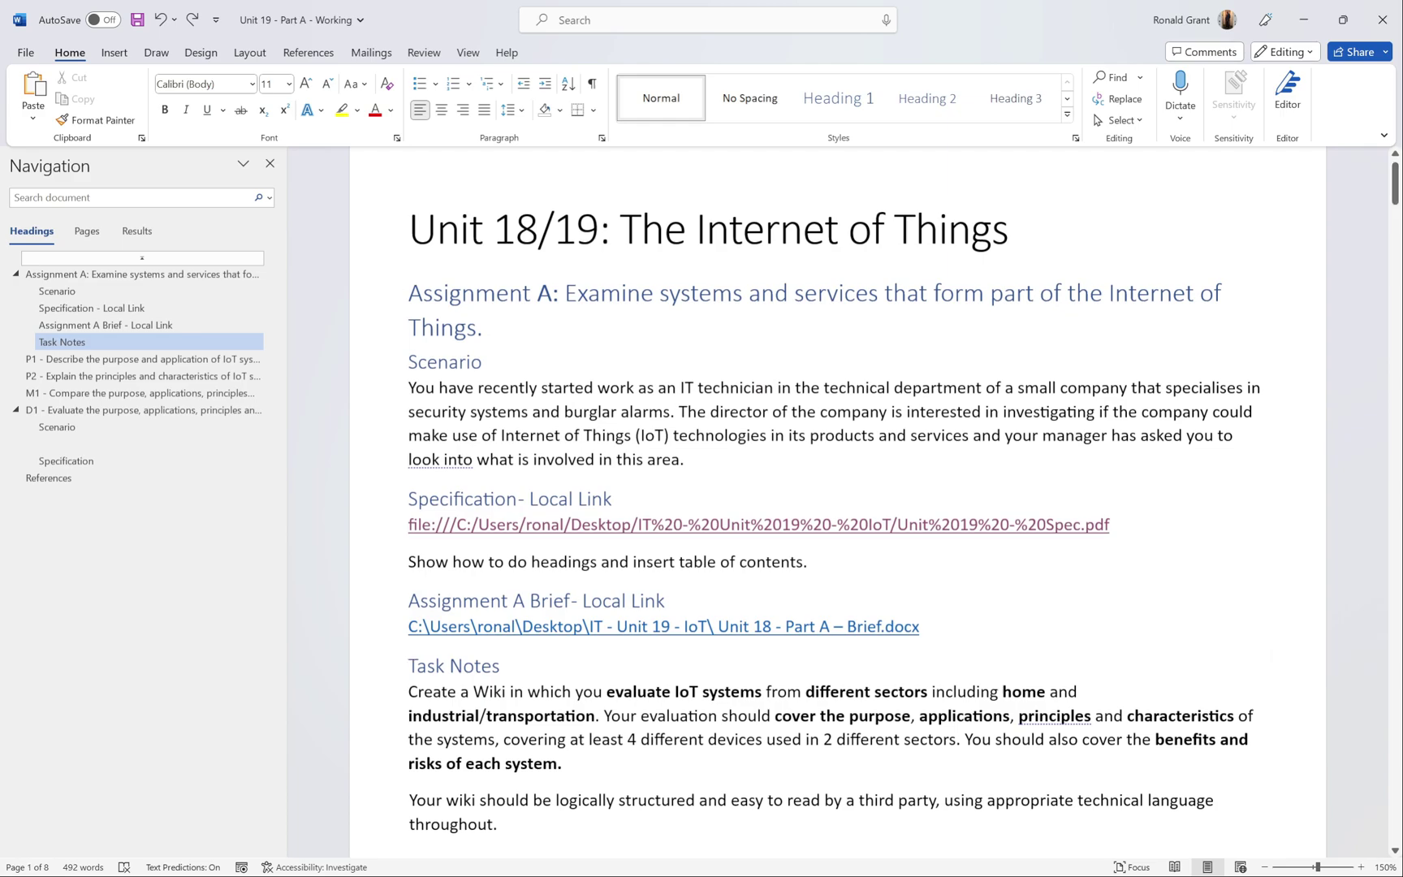
pyautogui.click(687, 459)
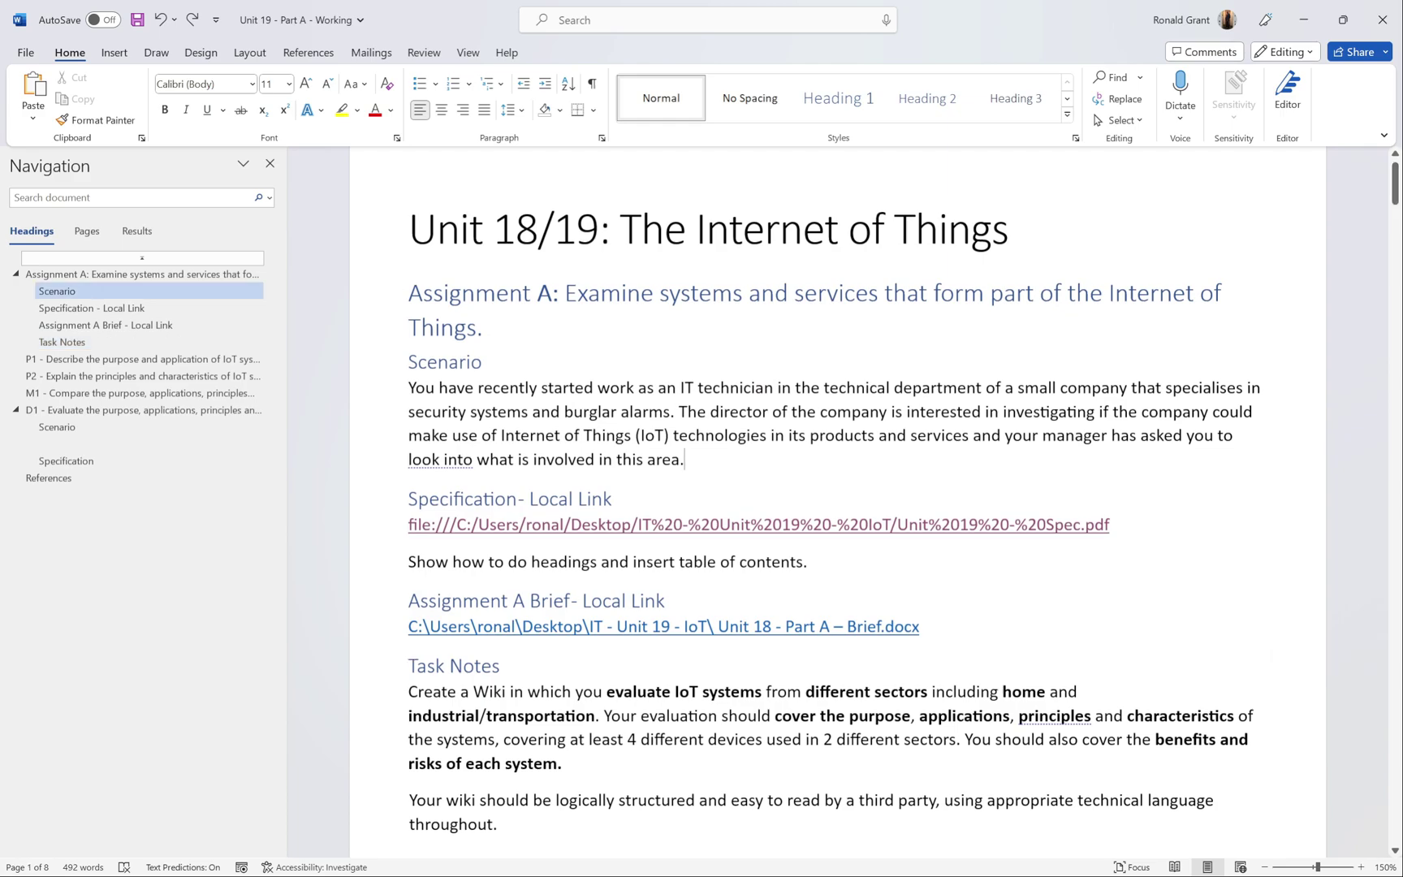
pyautogui.moveTo(685, 460); pyautogui.dragTo(373, 360)
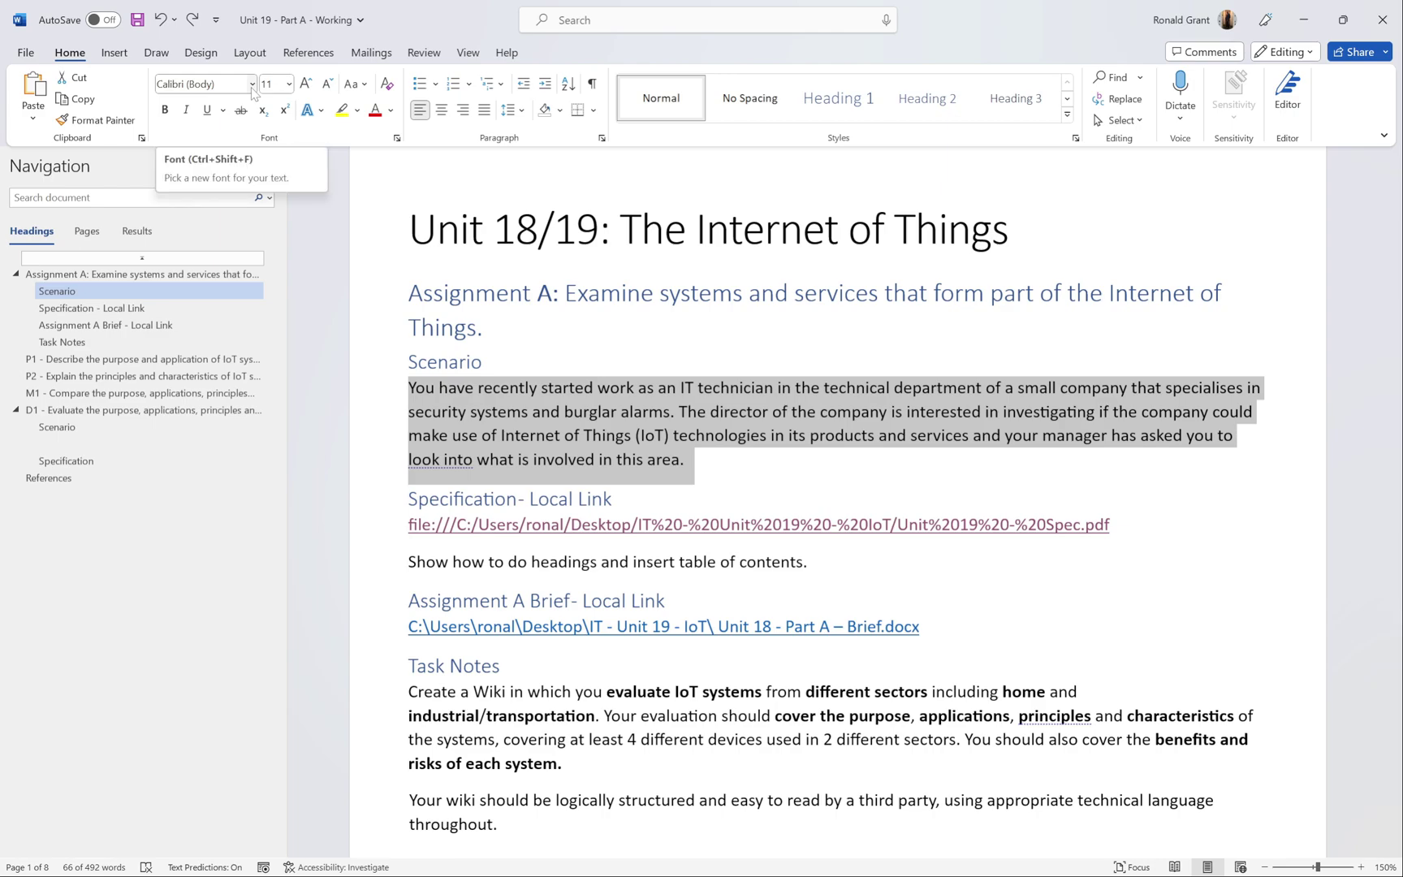
pyautogui.click(251, 86)
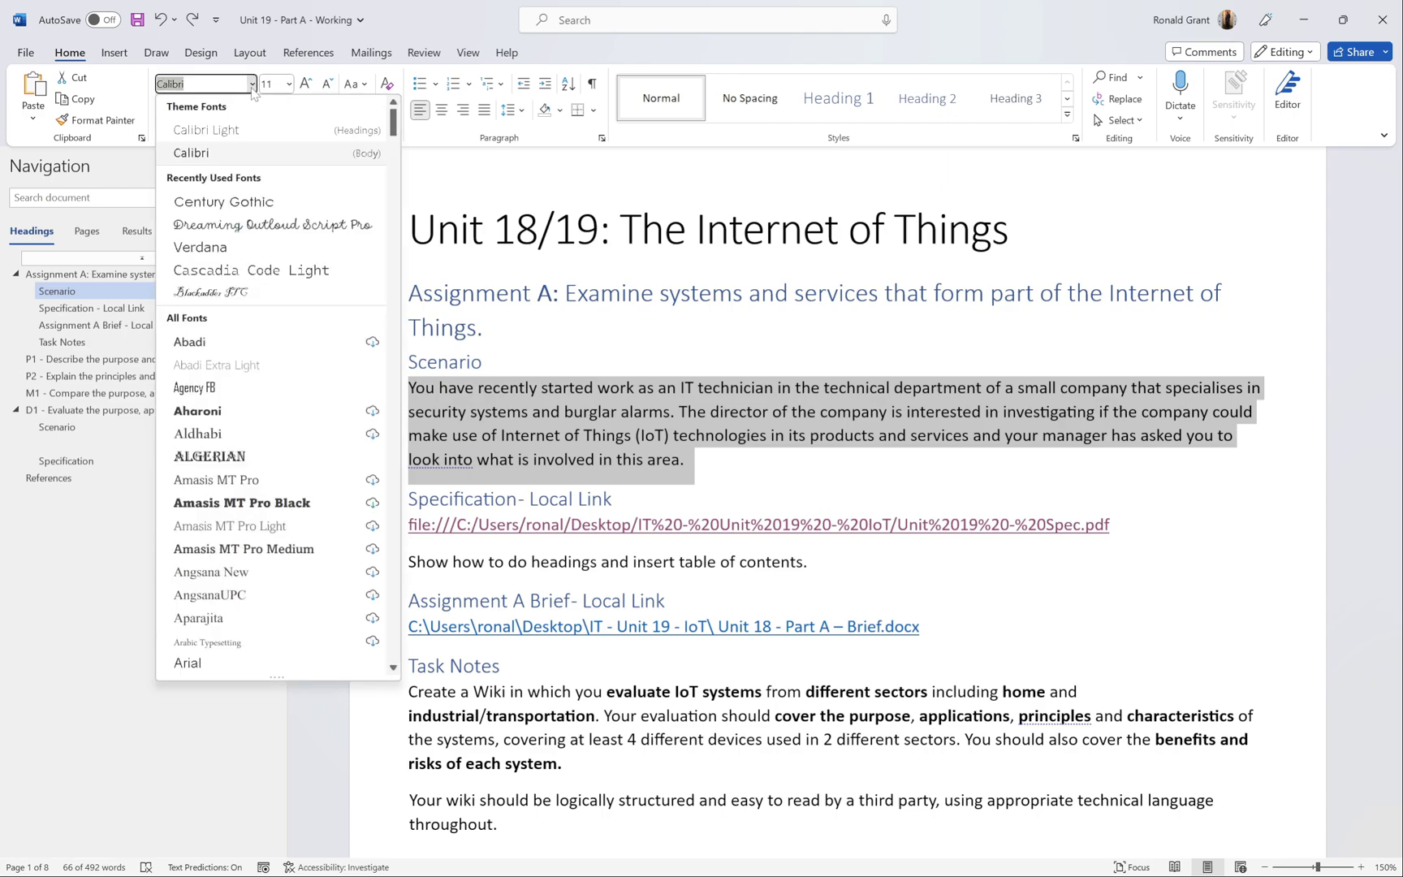
pyautogui.click(253, 88)
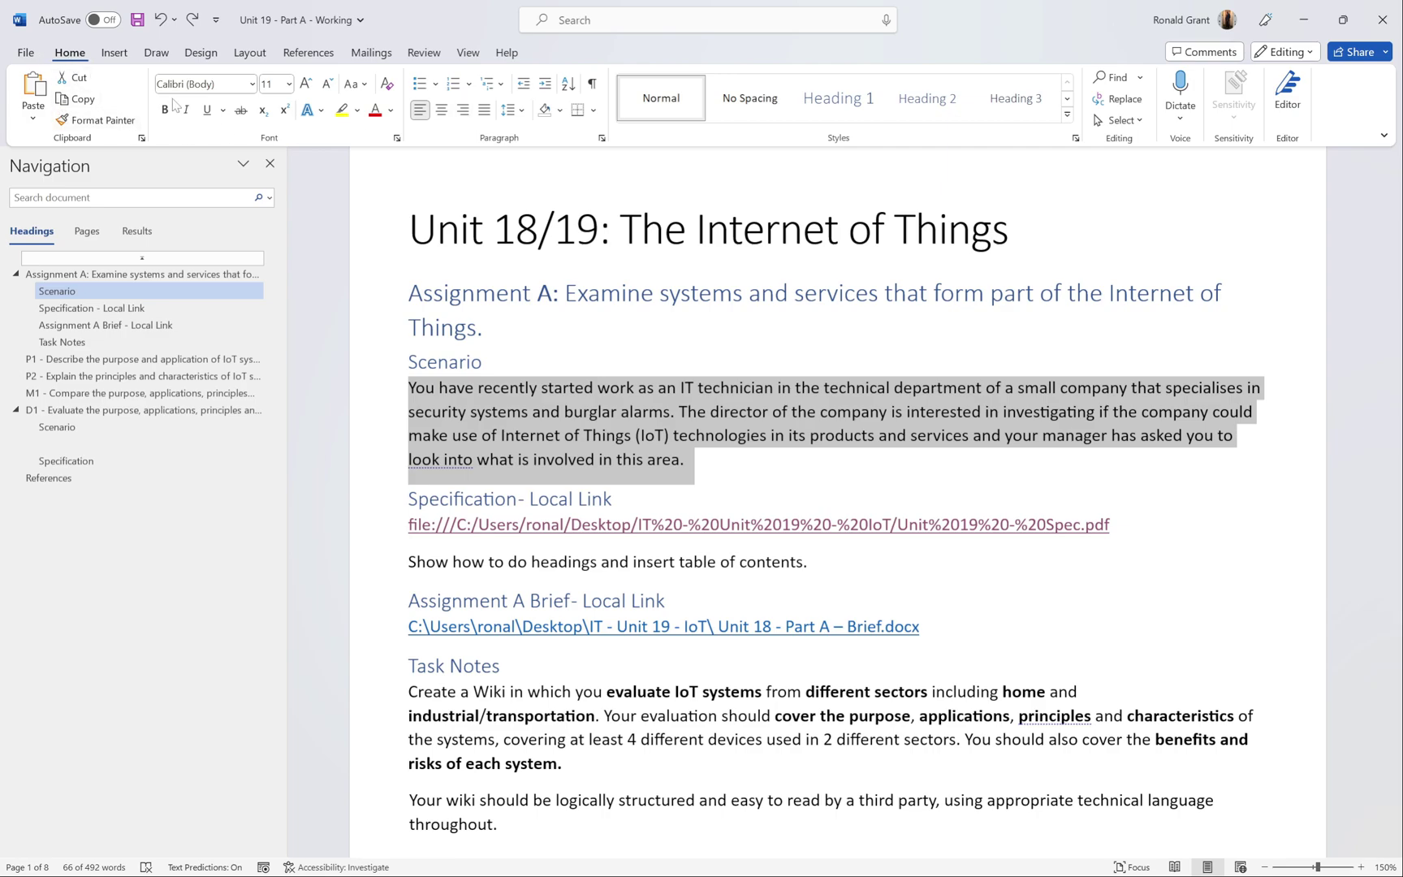
# Step: Try right and centre alignment on the Scenario paragraph and settle on justified alignment
pyautogui.click(462, 111)
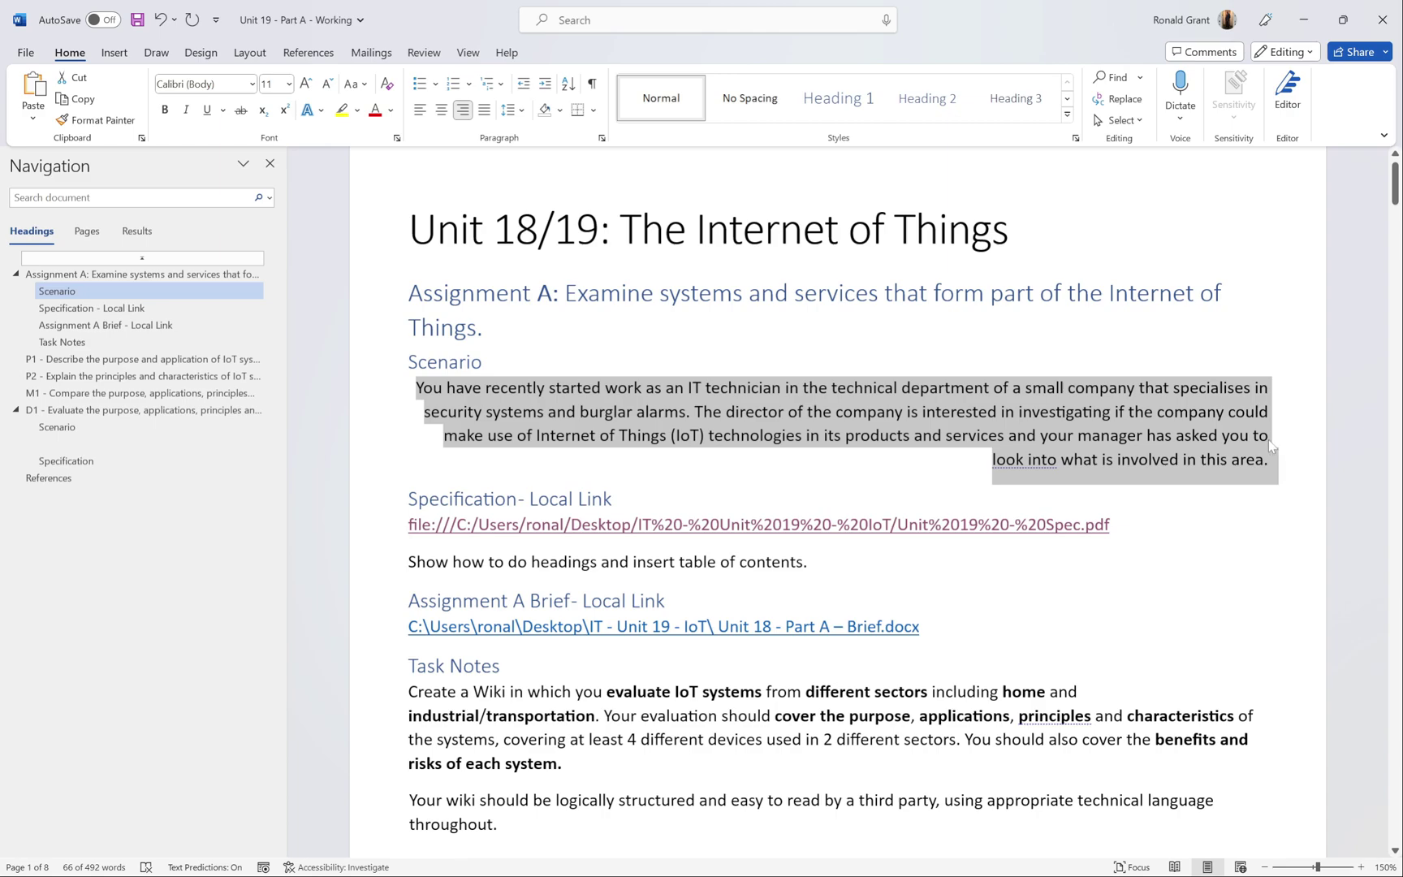
pyautogui.click(445, 113)
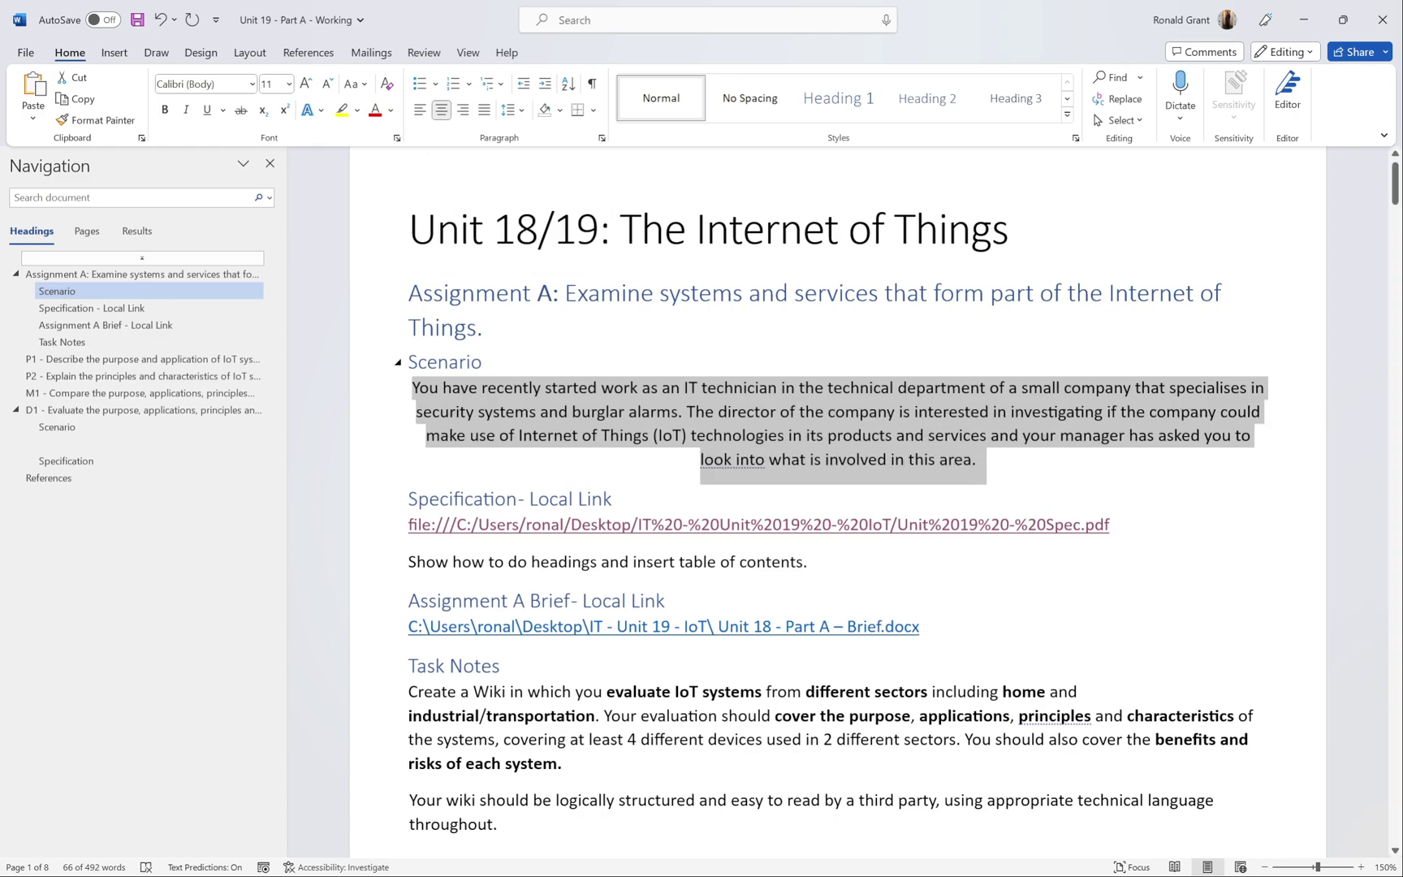
pyautogui.click(485, 112)
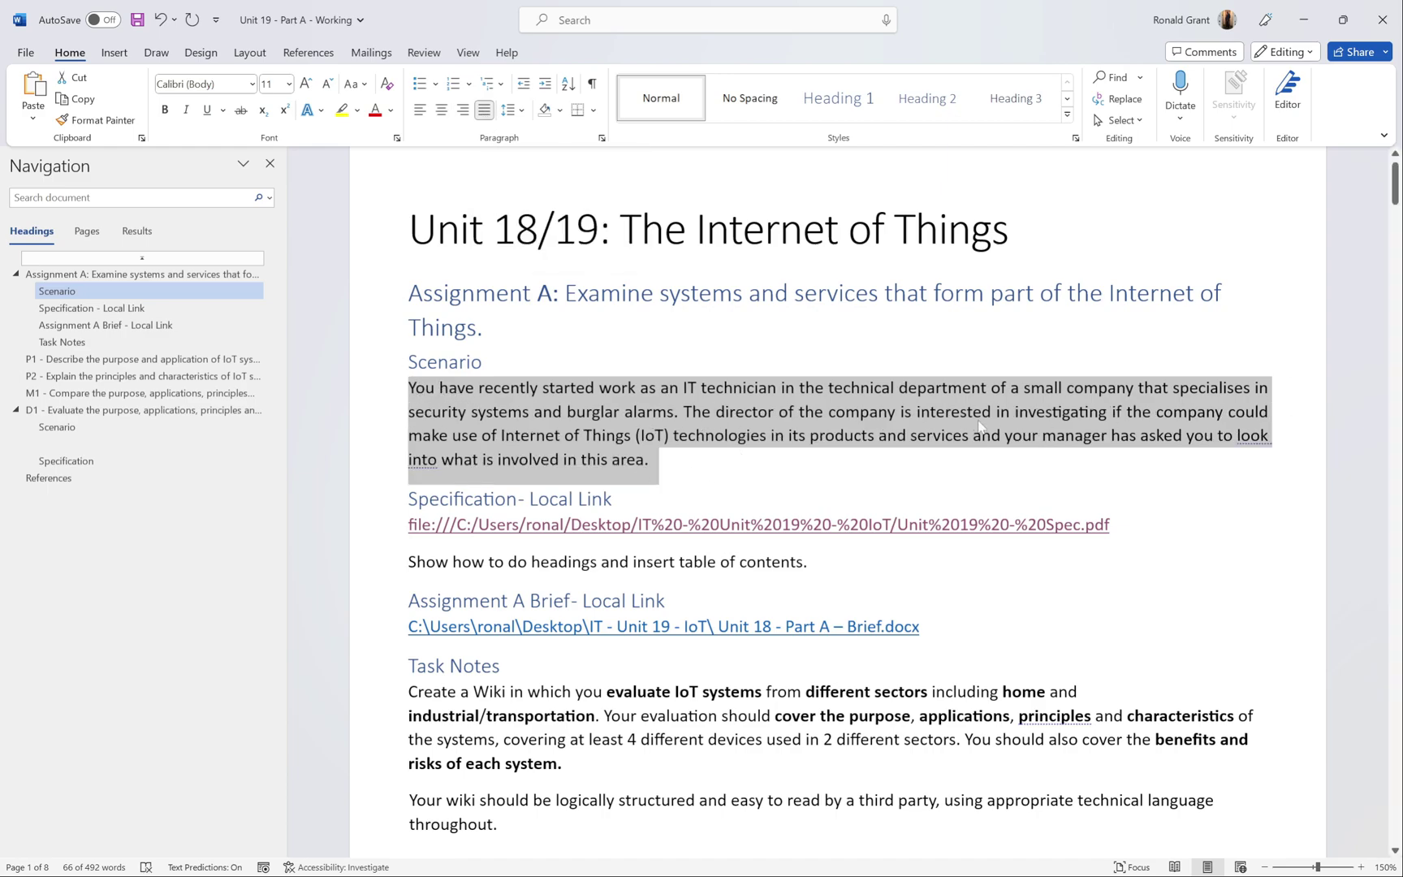
pyautogui.click(944, 461)
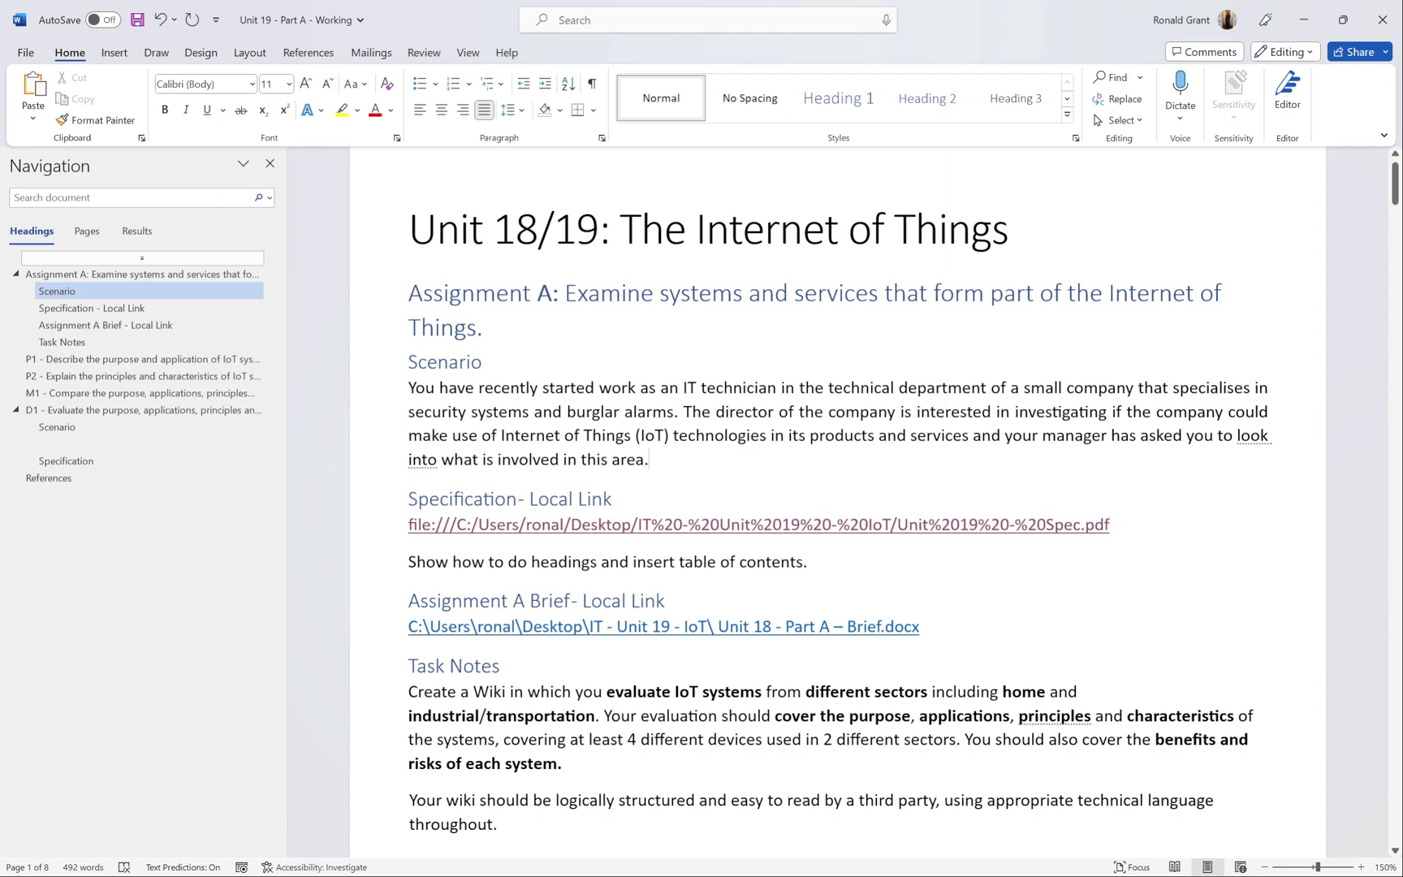
# Step: Update the Normal style to match the justified Scenario paragraph and check the text on the following pages
pyautogui.moveTo(654, 461); pyautogui.dragTo(405, 397)
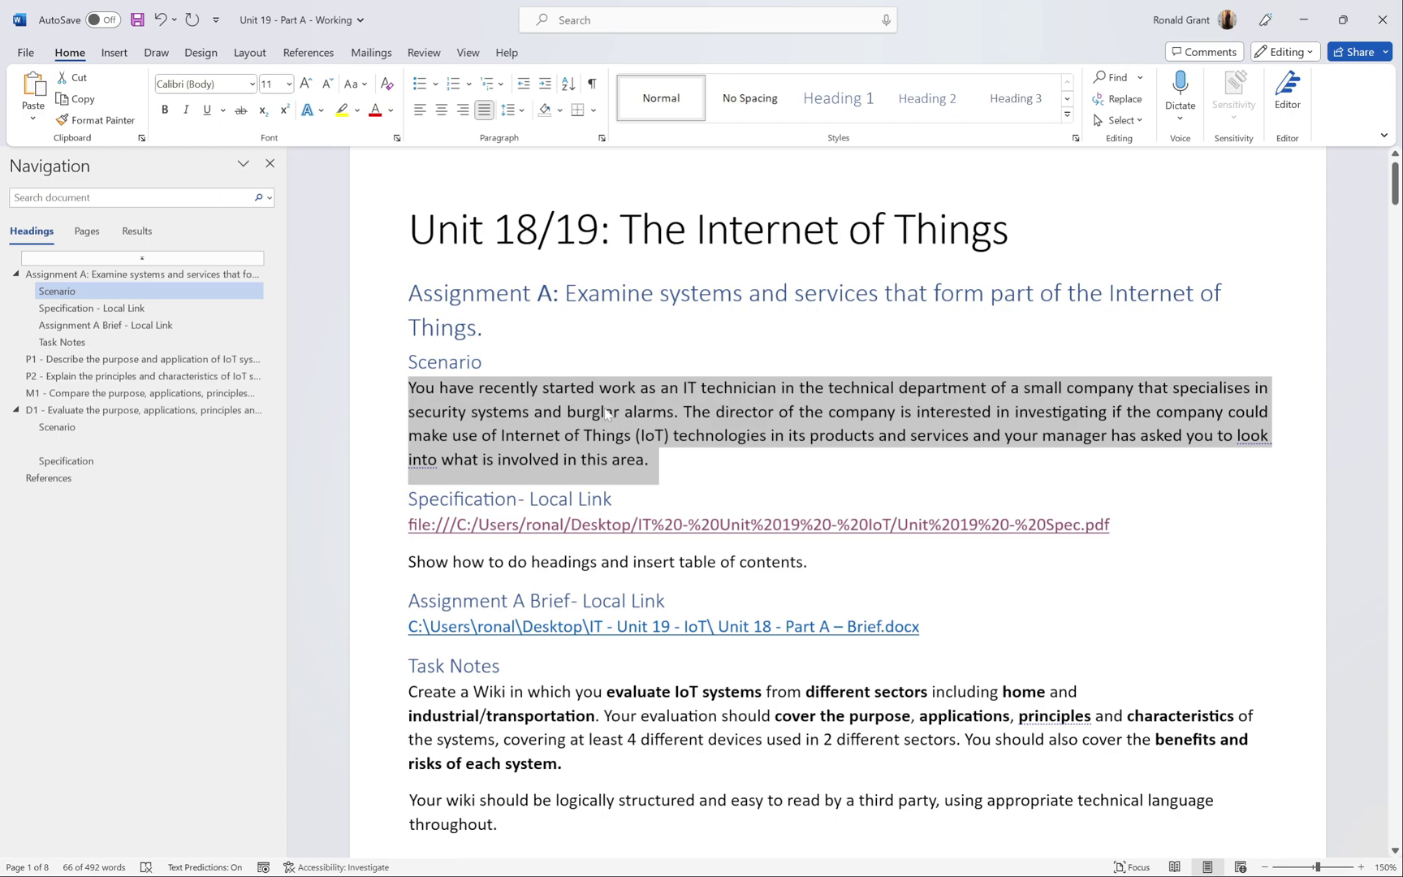
pyautogui.click(476, 389)
pyautogui.moveTo(650, 461); pyautogui.dragTo(409, 391)
pyautogui.rightClick(664, 108)
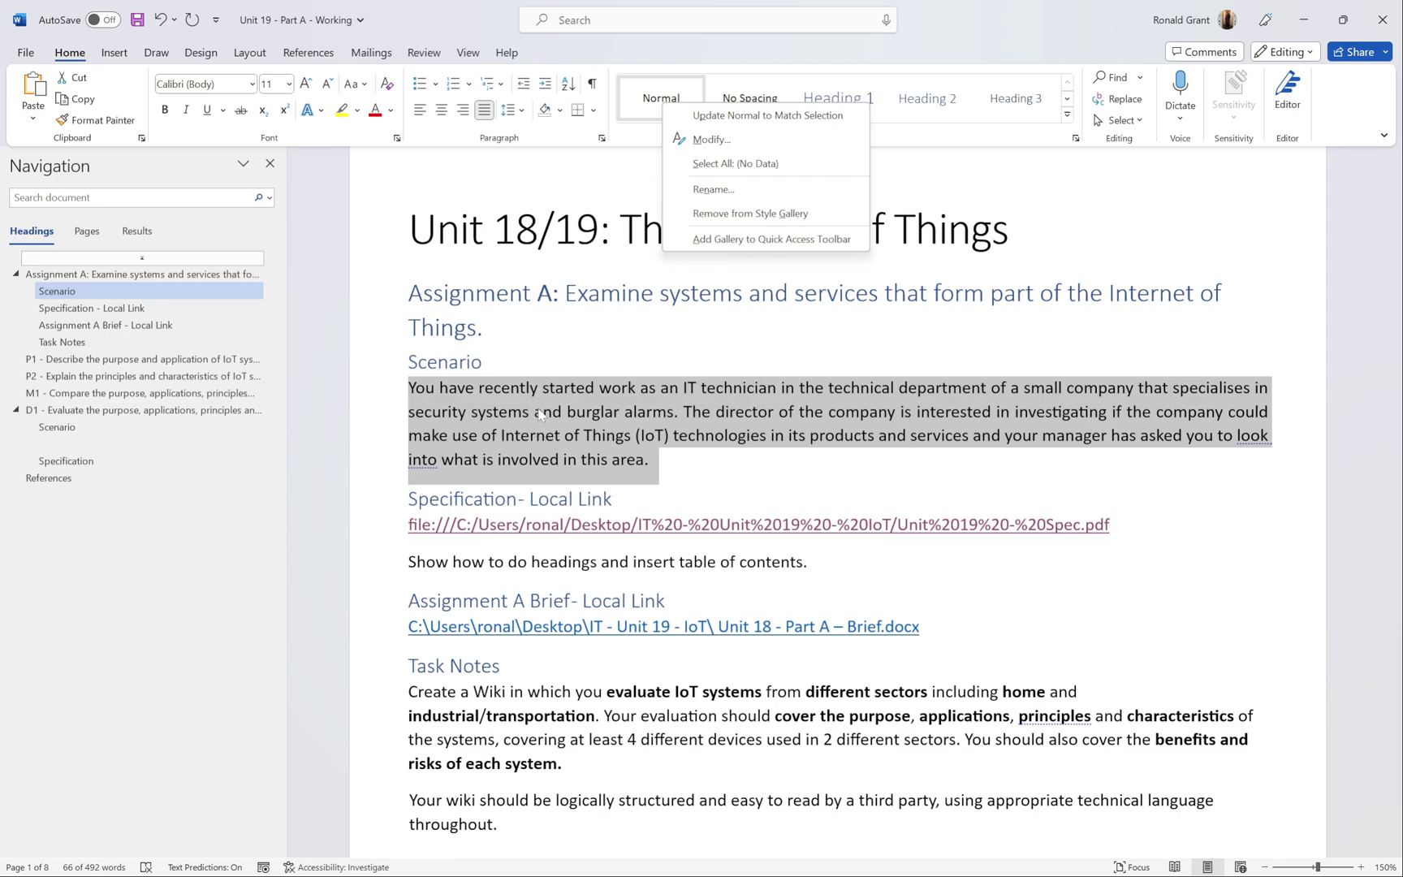
pyautogui.click(767, 115)
pyautogui.scroll(-10, 838, 487)
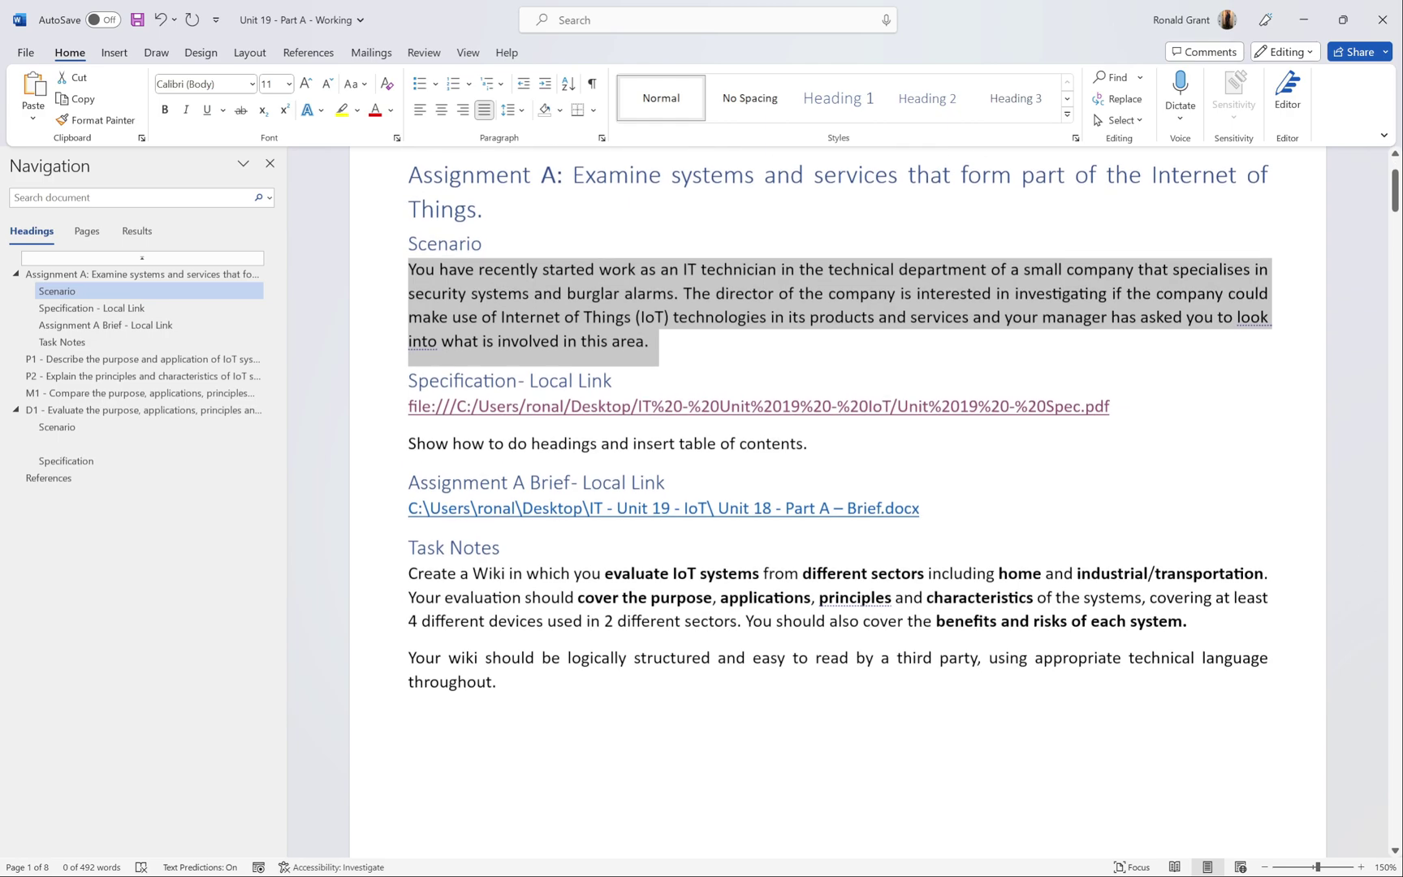
pyautogui.scroll(10, 838, 487)
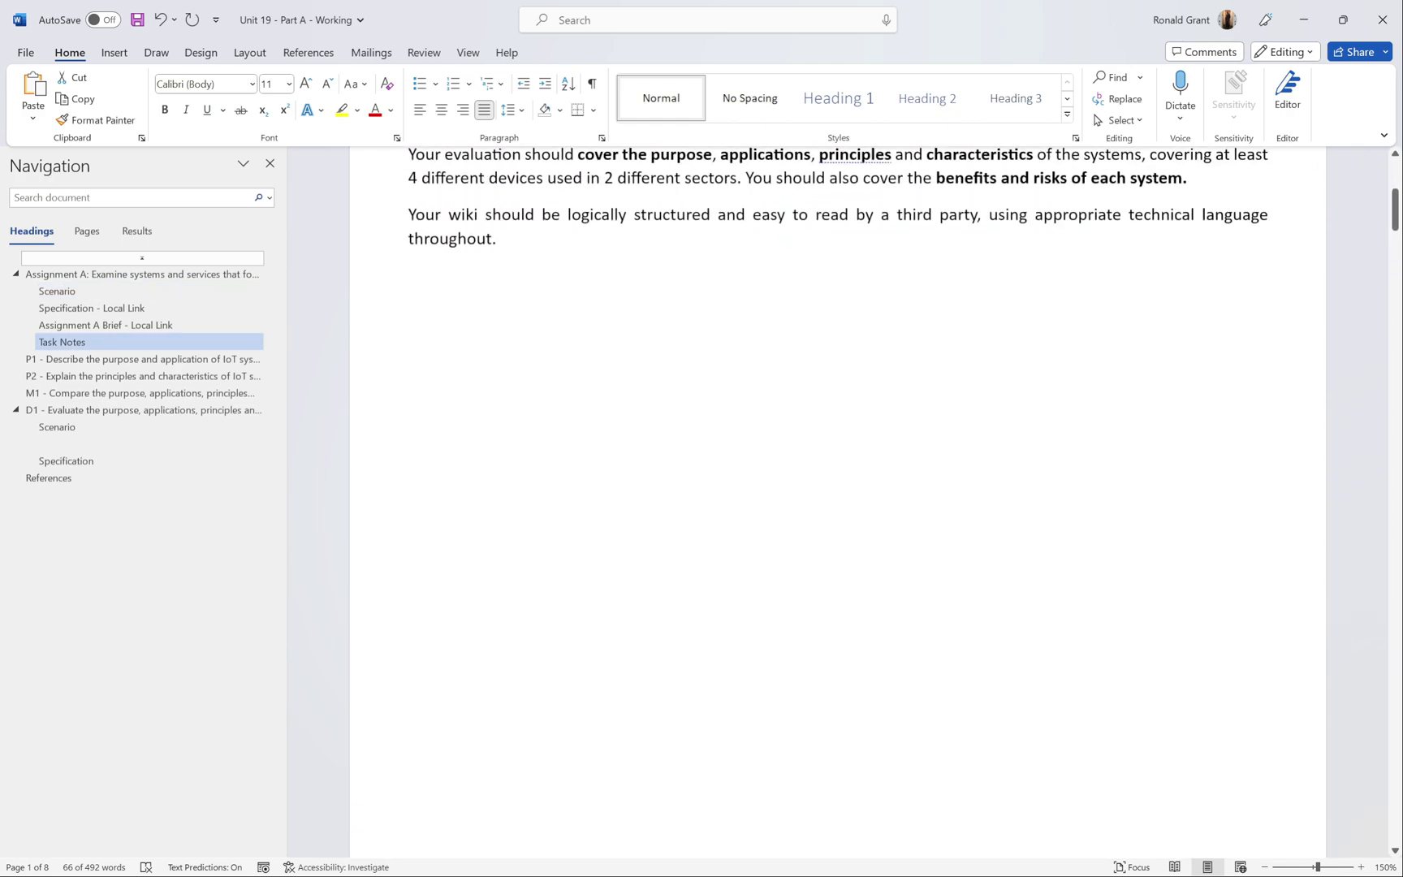
pyautogui.scroll(-5, 838, 487)
pyautogui.scroll(6, 838, 487)
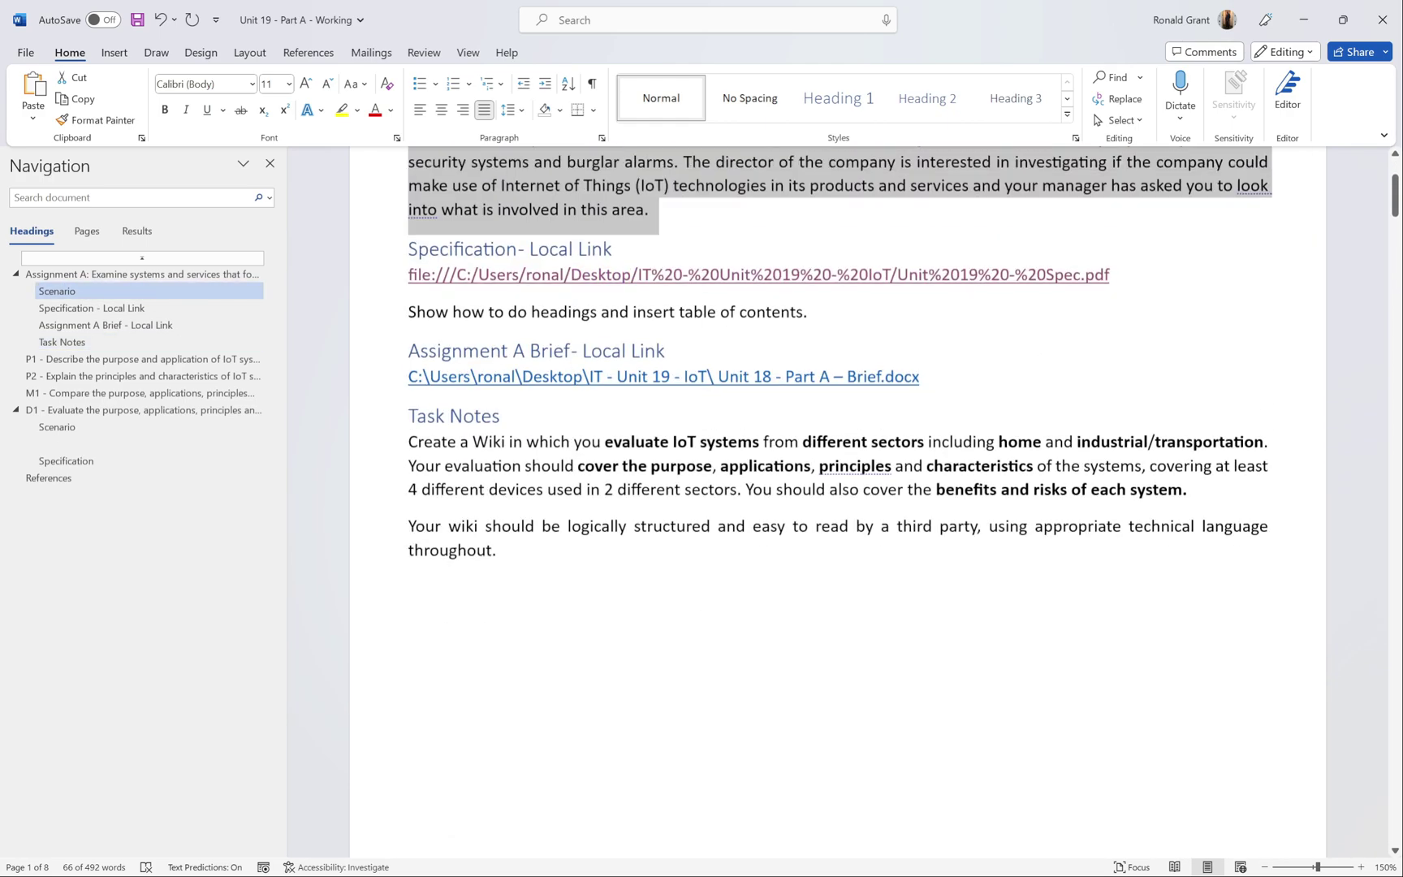
# Step: Check which styles are applied to the document title, the Assignment A heading and the Scenario heading
pyautogui.click(649, 317)
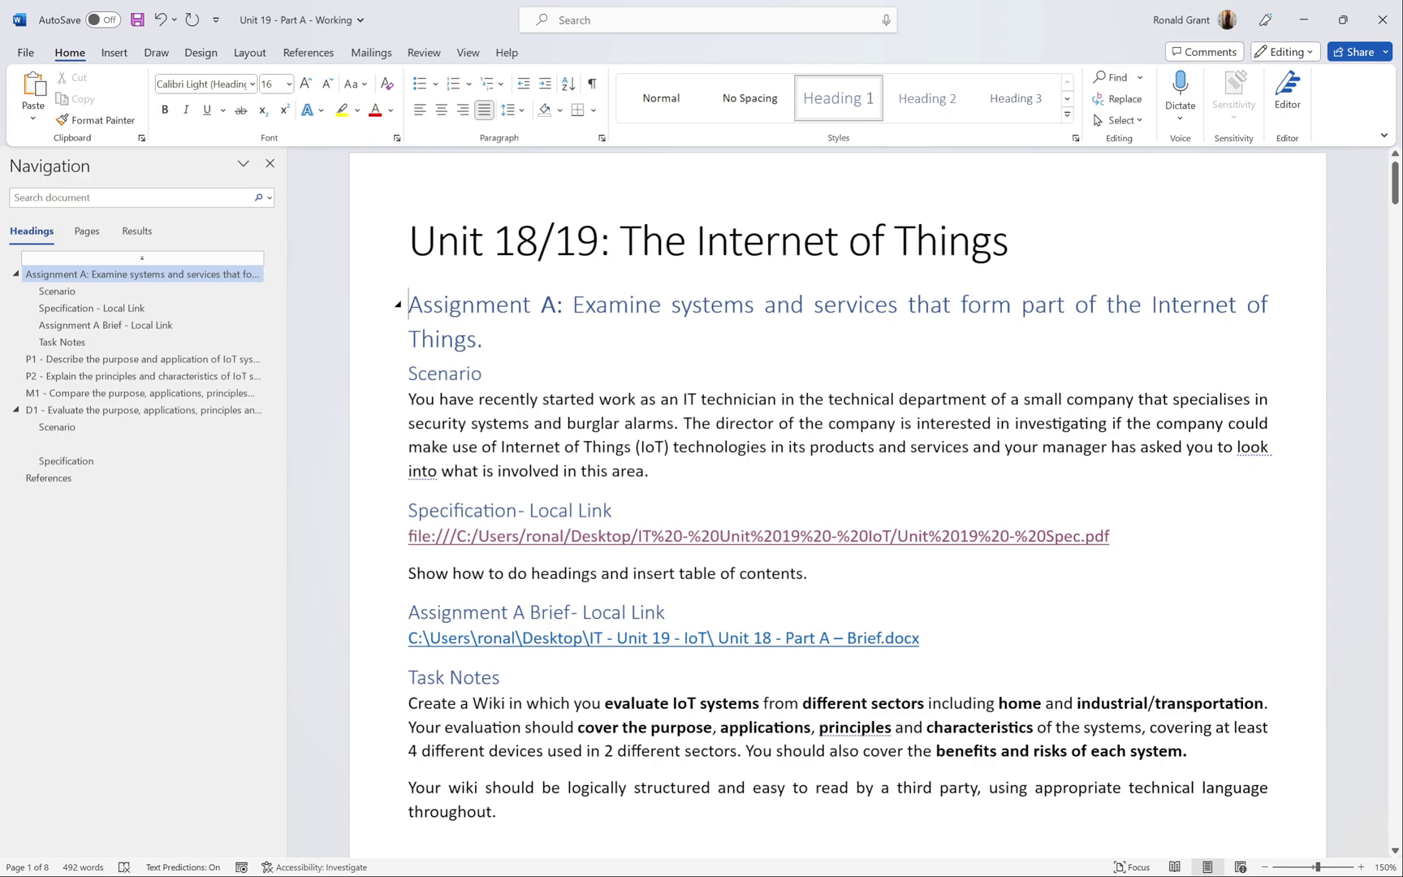
pyautogui.moveTo(485, 340); pyautogui.dragTo(410, 306)
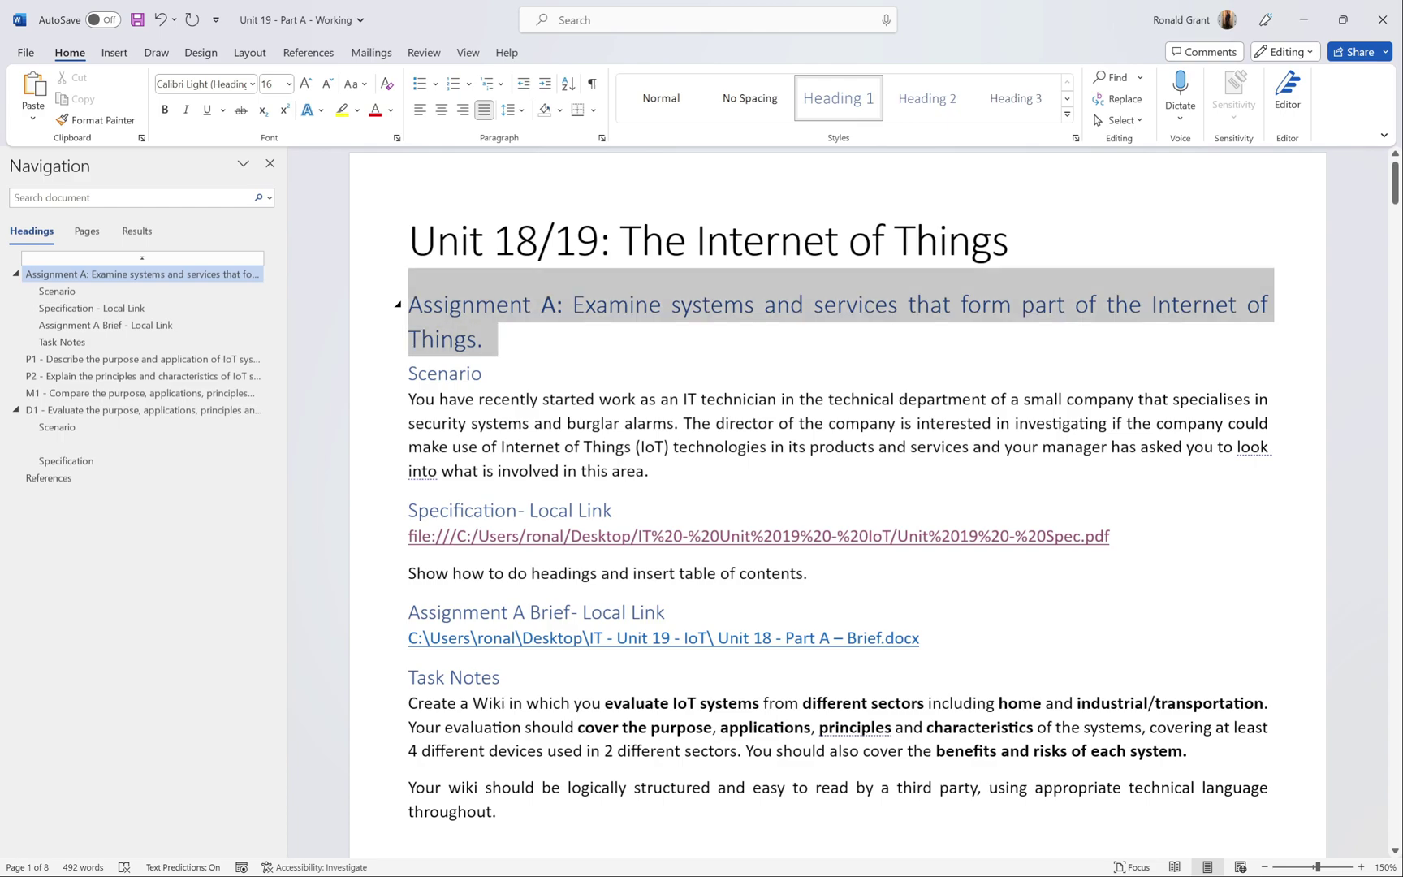
pyautogui.click(142, 257)
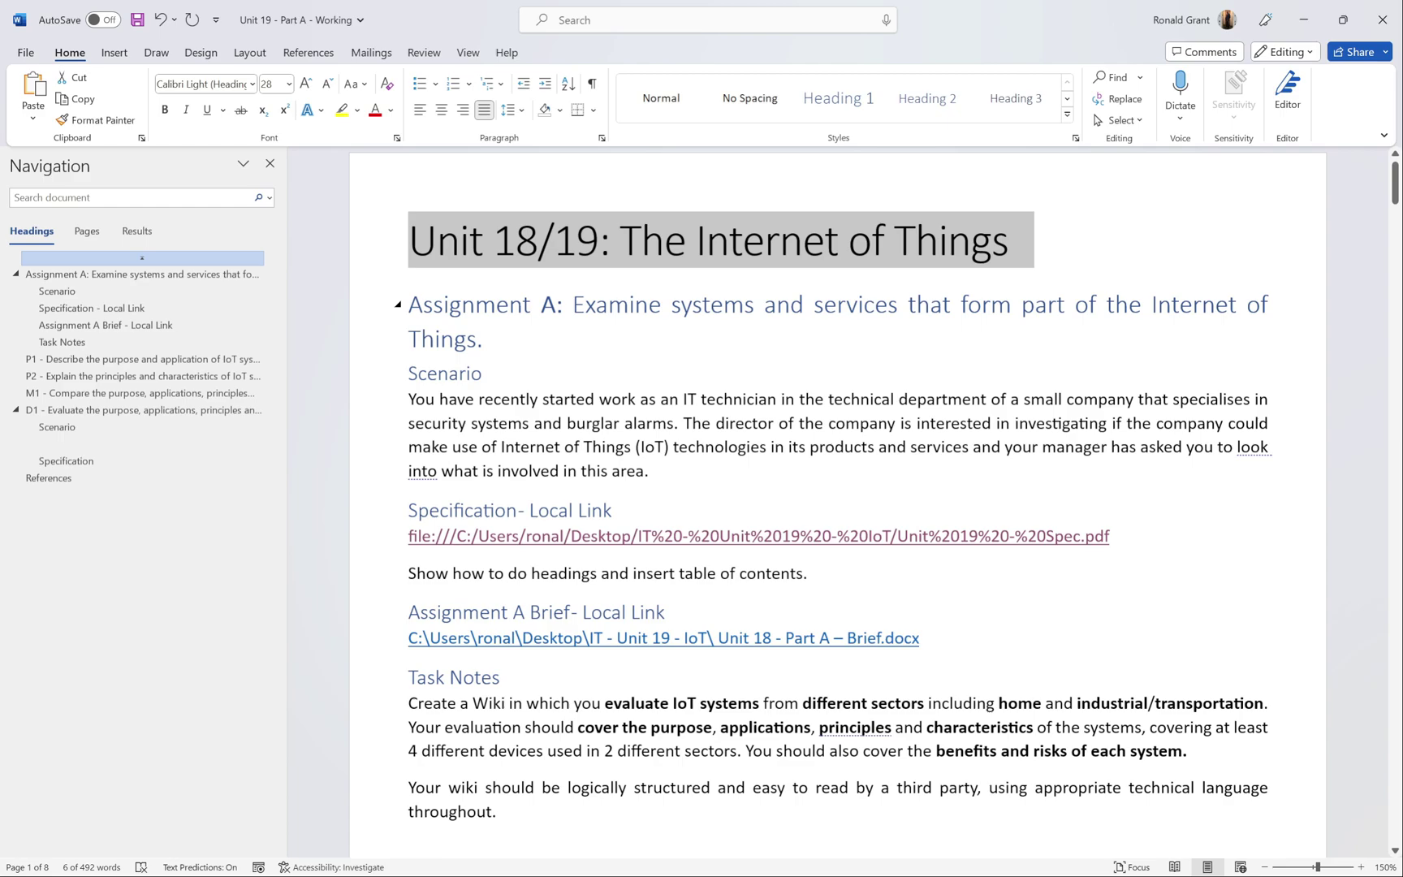
pyautogui.moveTo(486, 340); pyautogui.dragTo(414, 312)
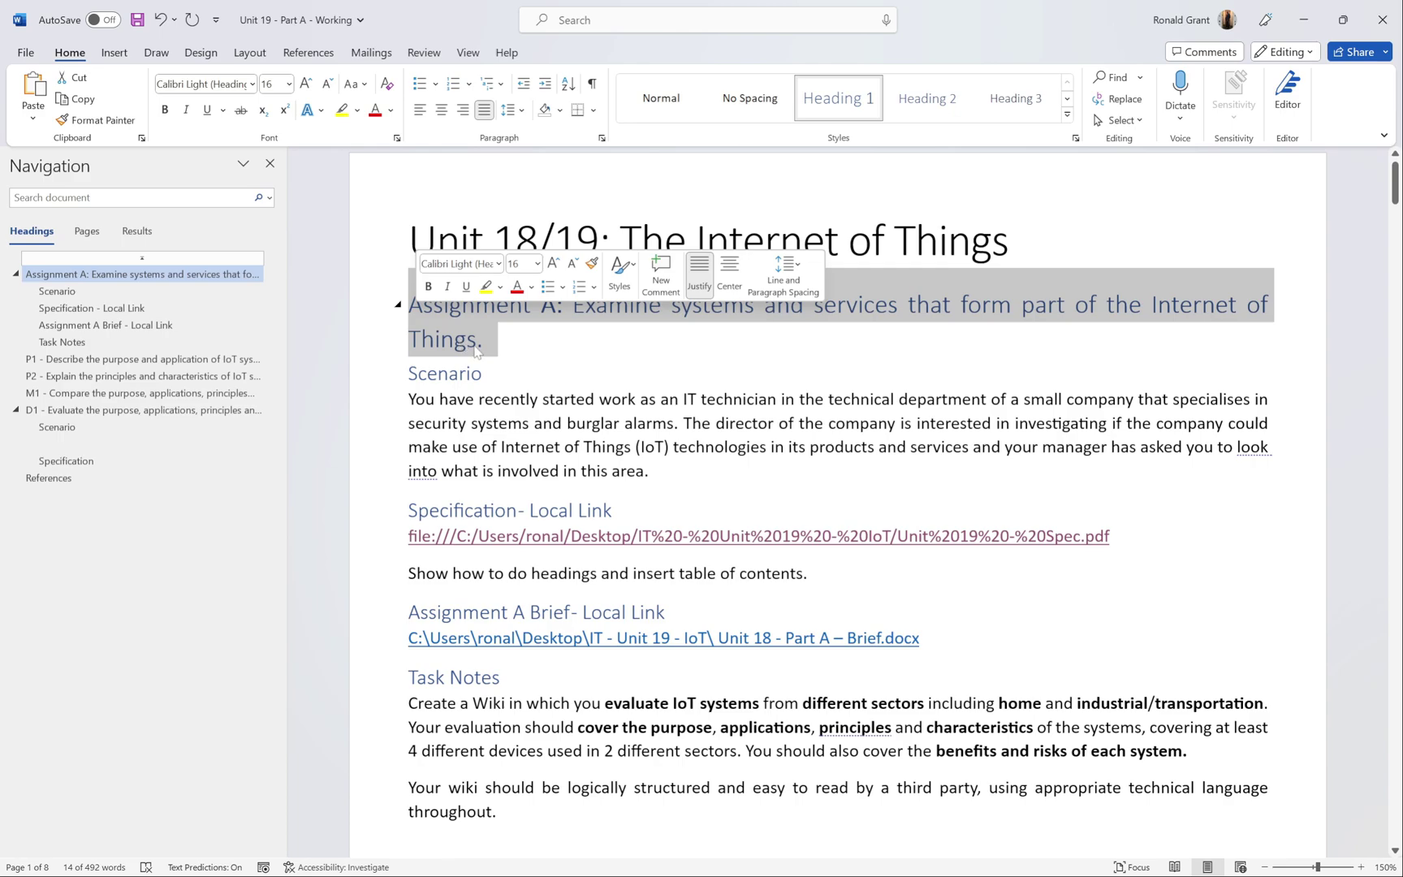
pyautogui.click(512, 345)
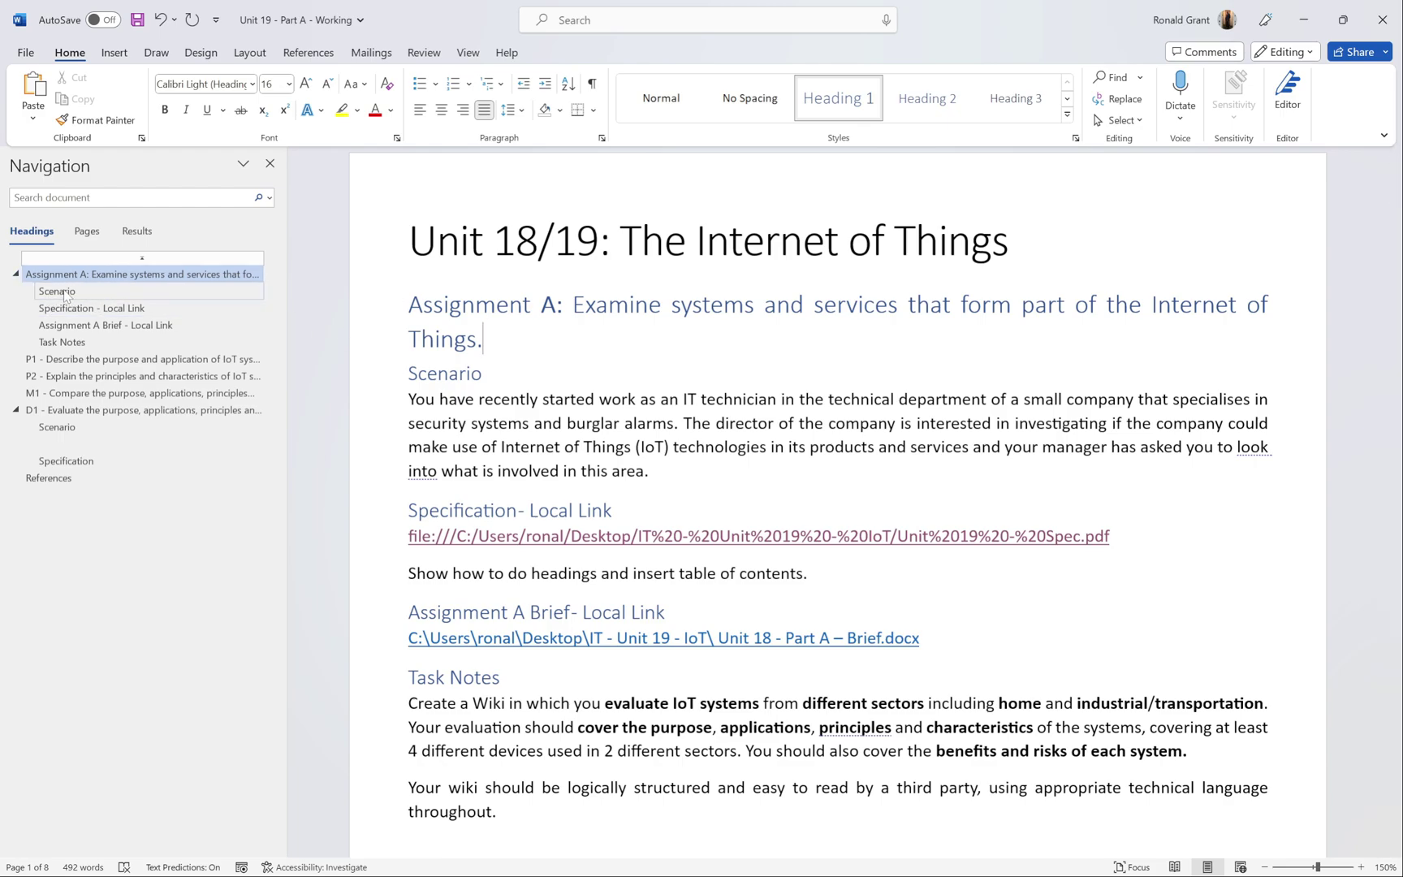
pyautogui.click(459, 373)
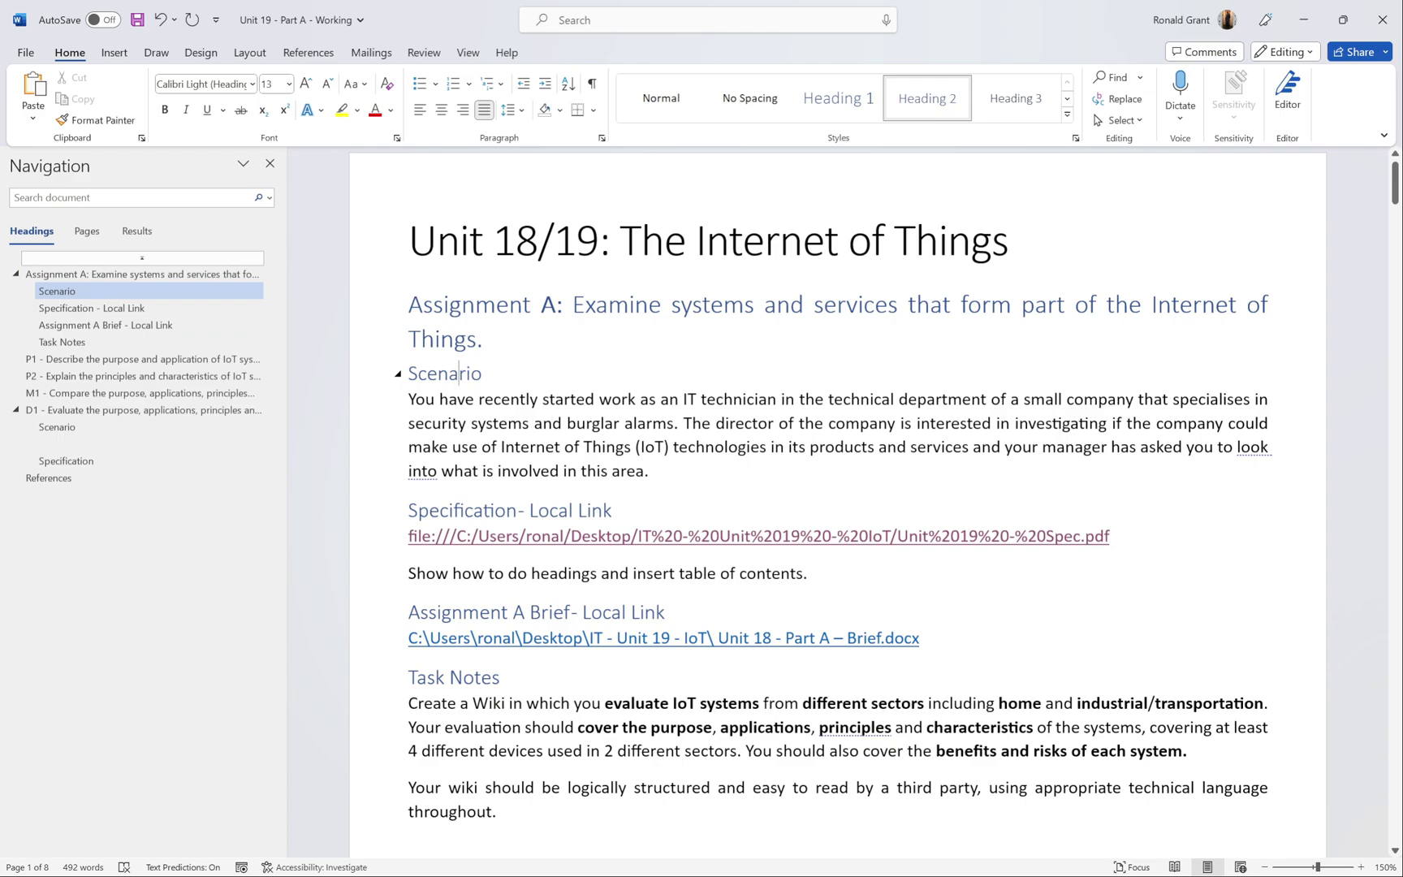
# Step: Compare the styles of the two-line Assignment A heading and the Scenario heading beneath it
pyautogui.click(484, 339)
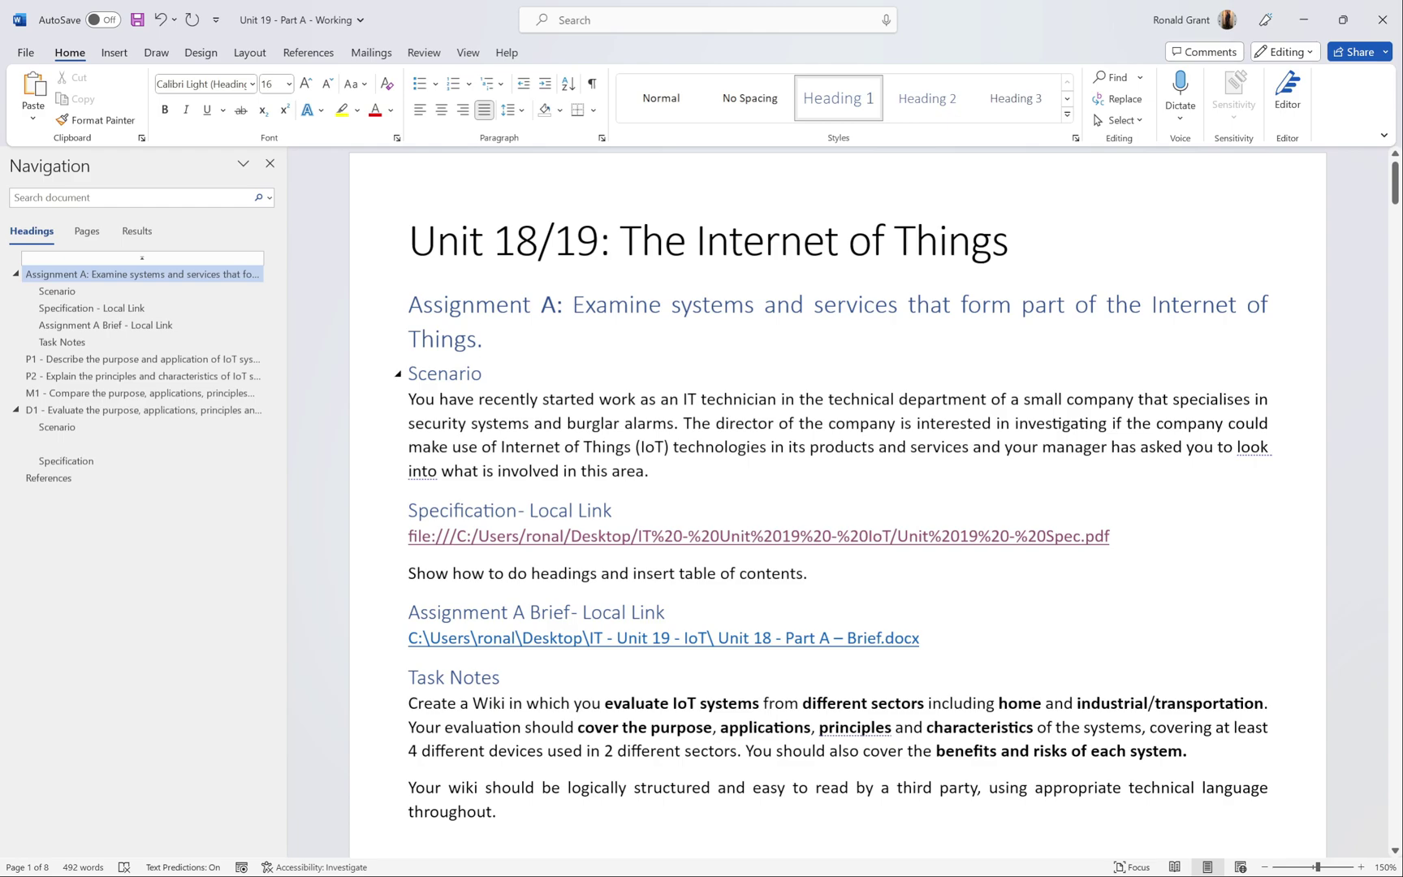
pyautogui.moveTo(484, 373); pyautogui.dragTo(458, 387)
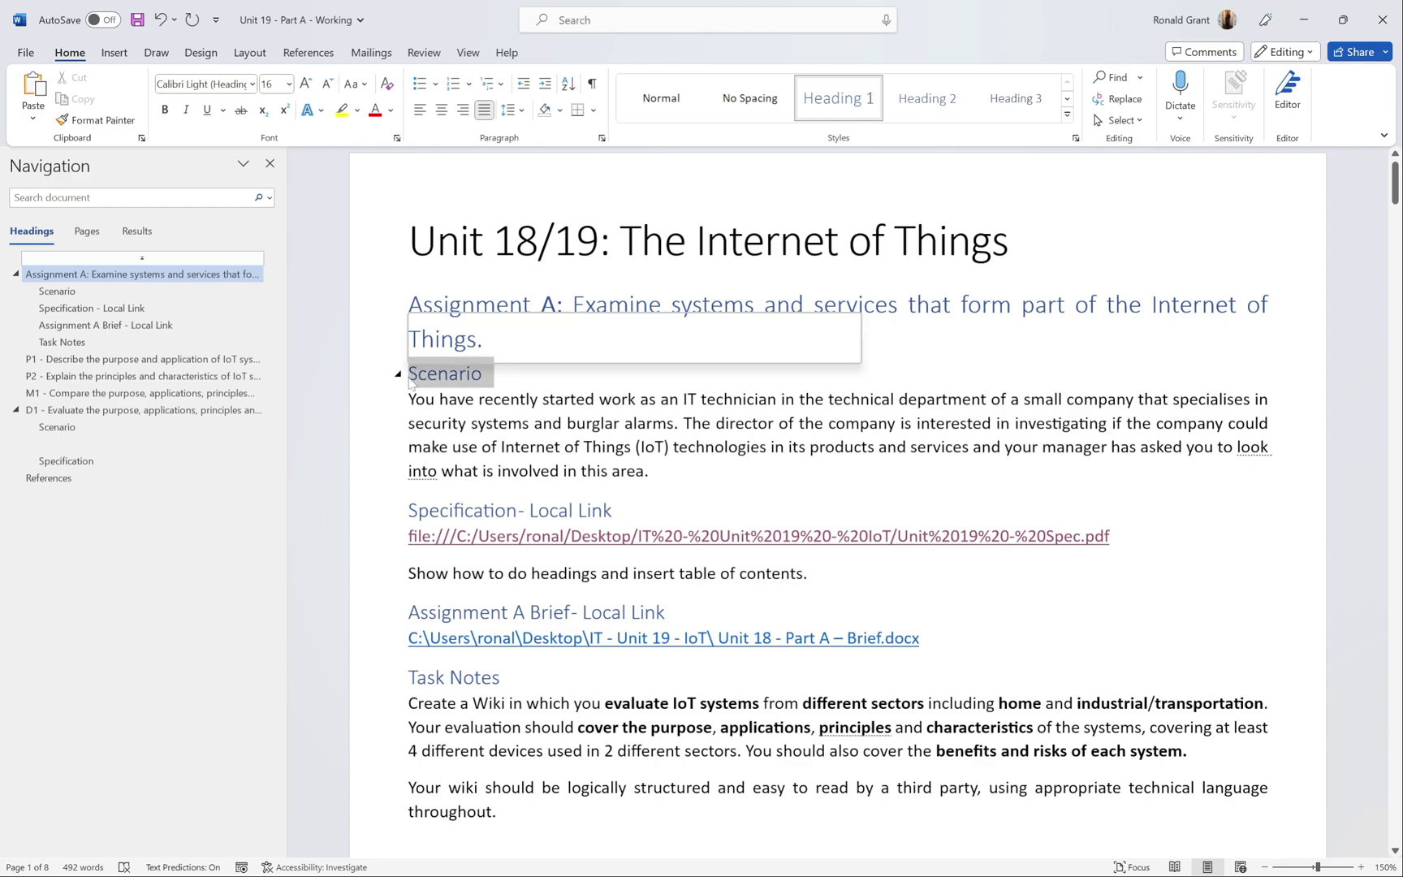
pyautogui.click(459, 375)
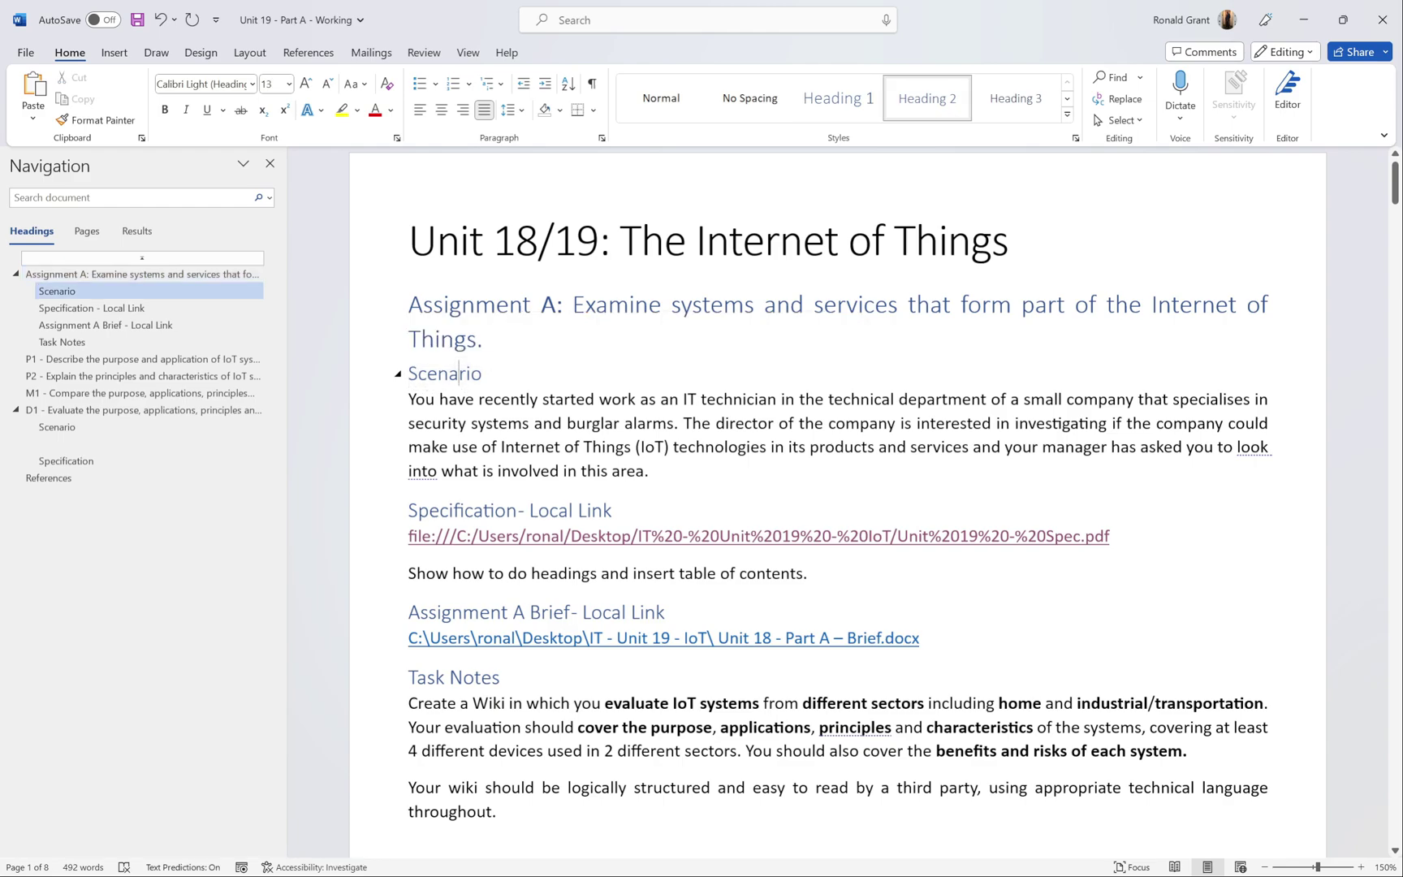
pyautogui.tripleClick(484, 340)
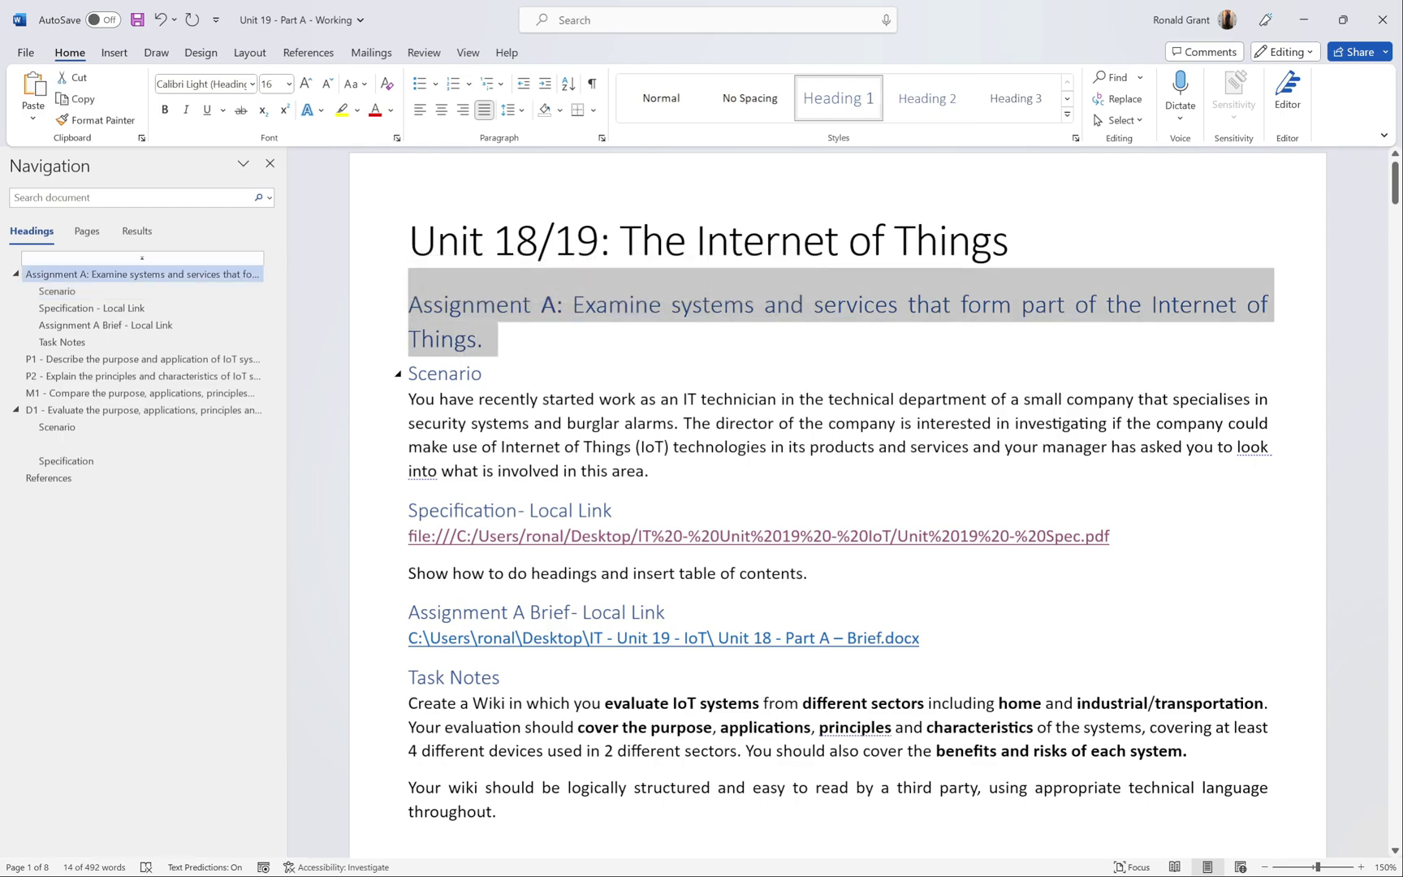
pyautogui.click(542, 375)
# Step: Add a new line reading "Scenario" directly below the Assignment A heading and apply the Heading 2 style to it
pyautogui.click(545, 341)
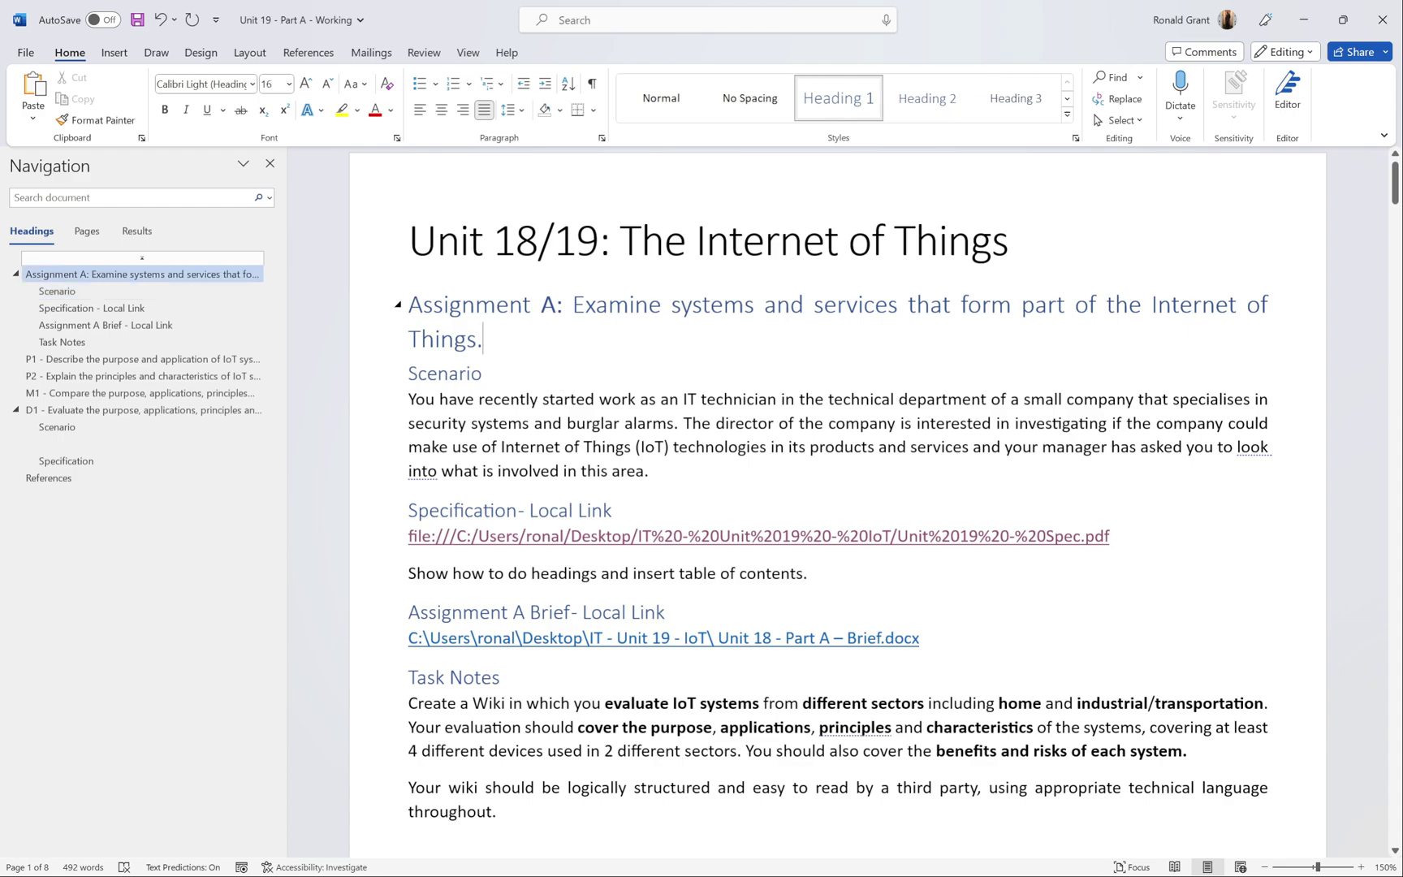
pyautogui.press('Return')
pyautogui.write('Scenario')
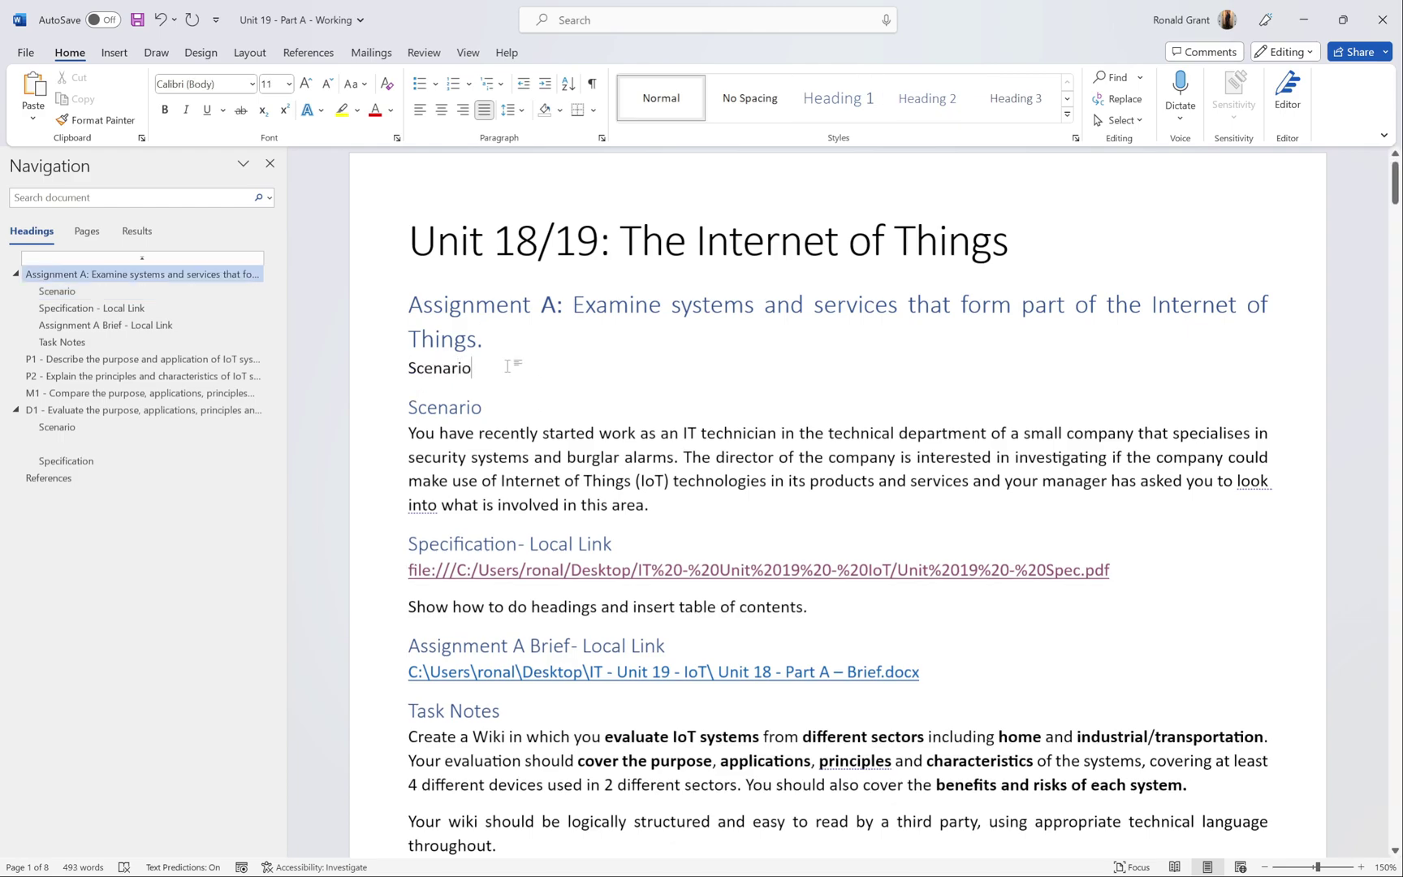
pyautogui.click(451, 369)
pyautogui.doubleClick(451, 368)
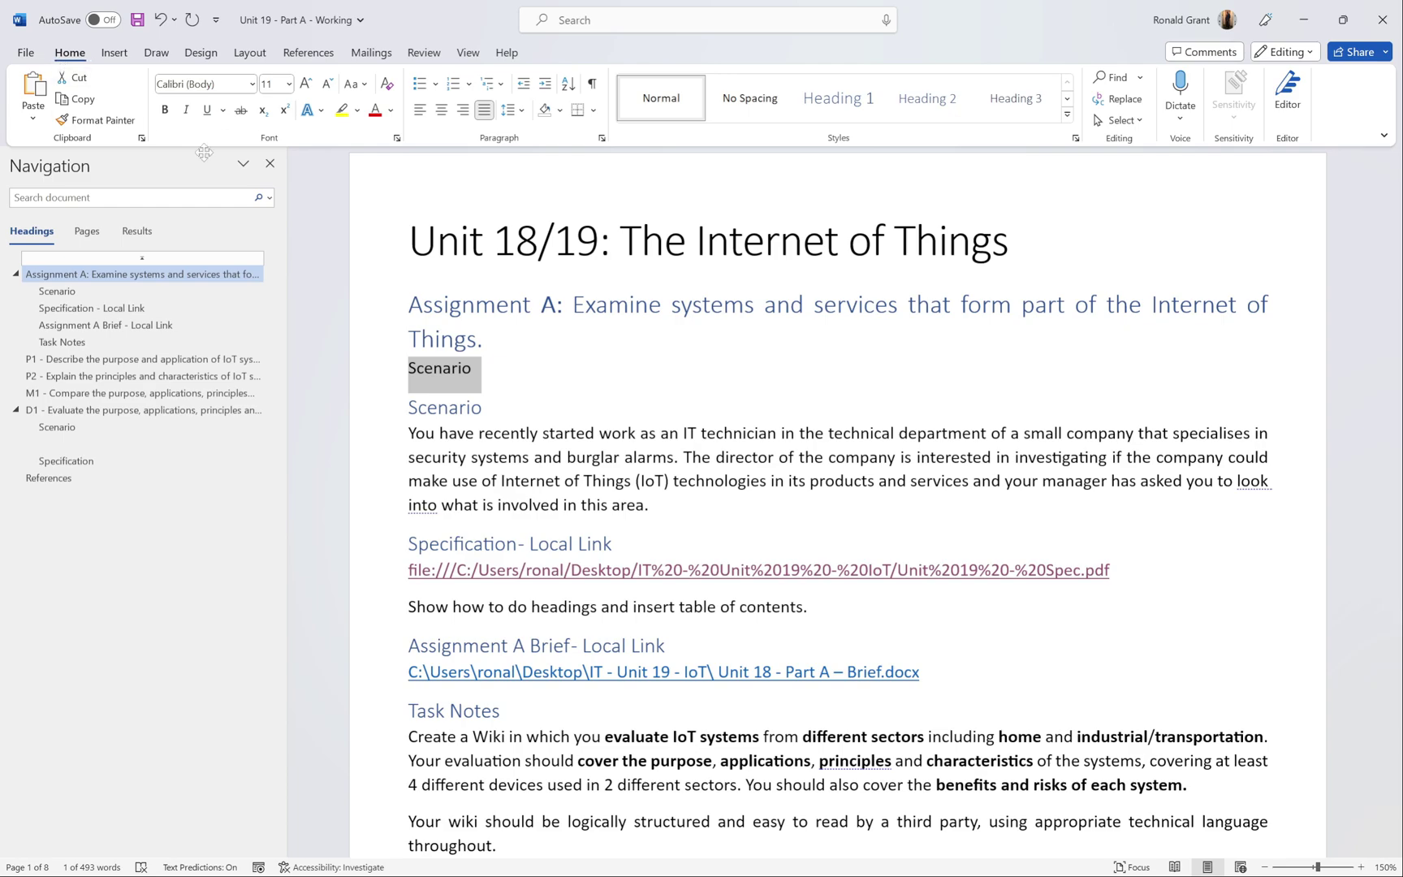
pyautogui.click(927, 108)
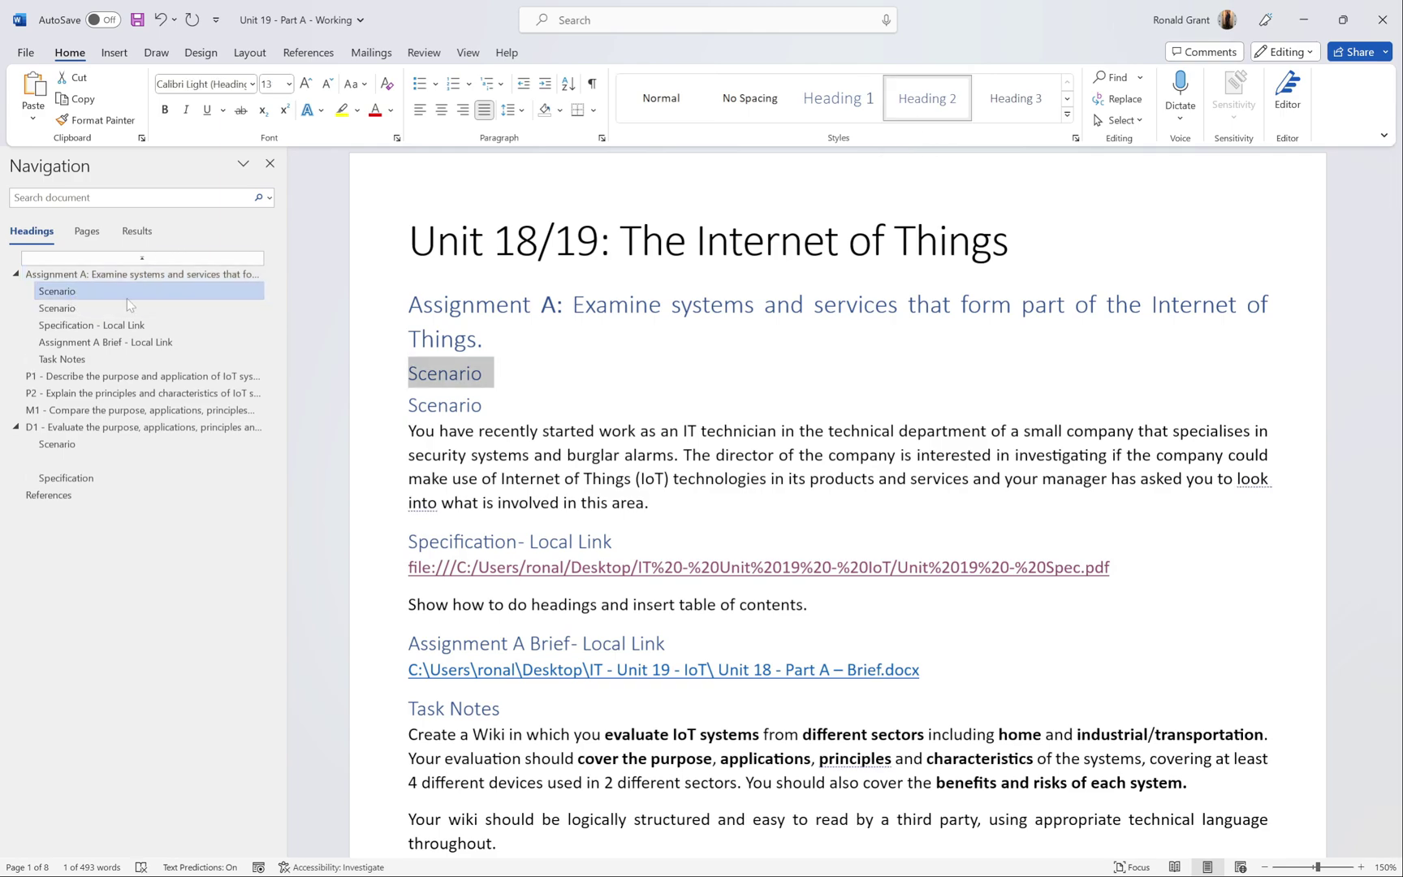
# Step: Add the line "Part A" below the new Scenario heading and apply the Heading 3 style to it
pyautogui.moveTo(484, 373); pyautogui.dragTo(408, 373)
pyautogui.click(534, 384)
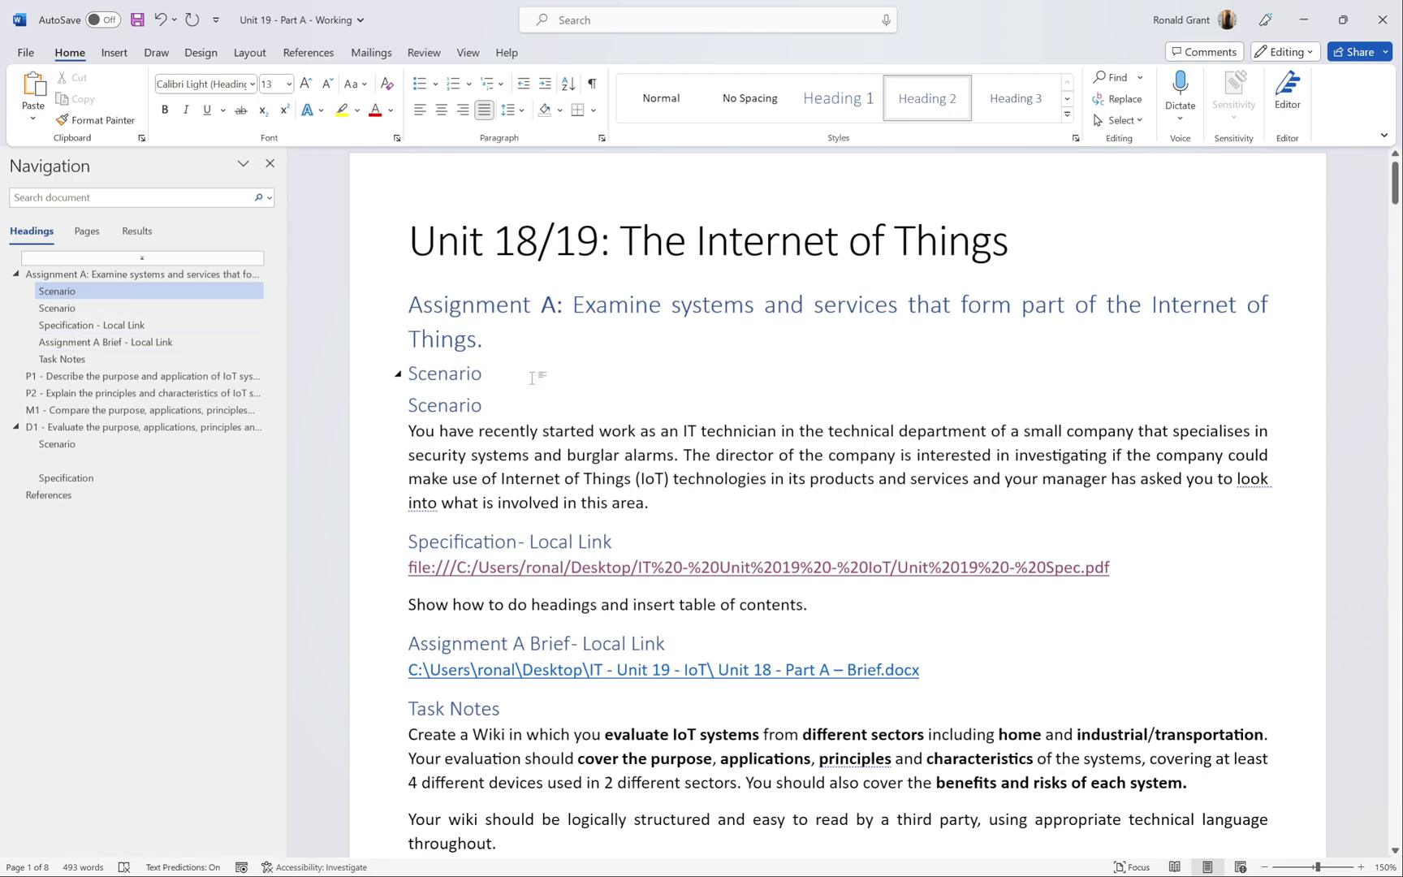
pyautogui.press('Return')
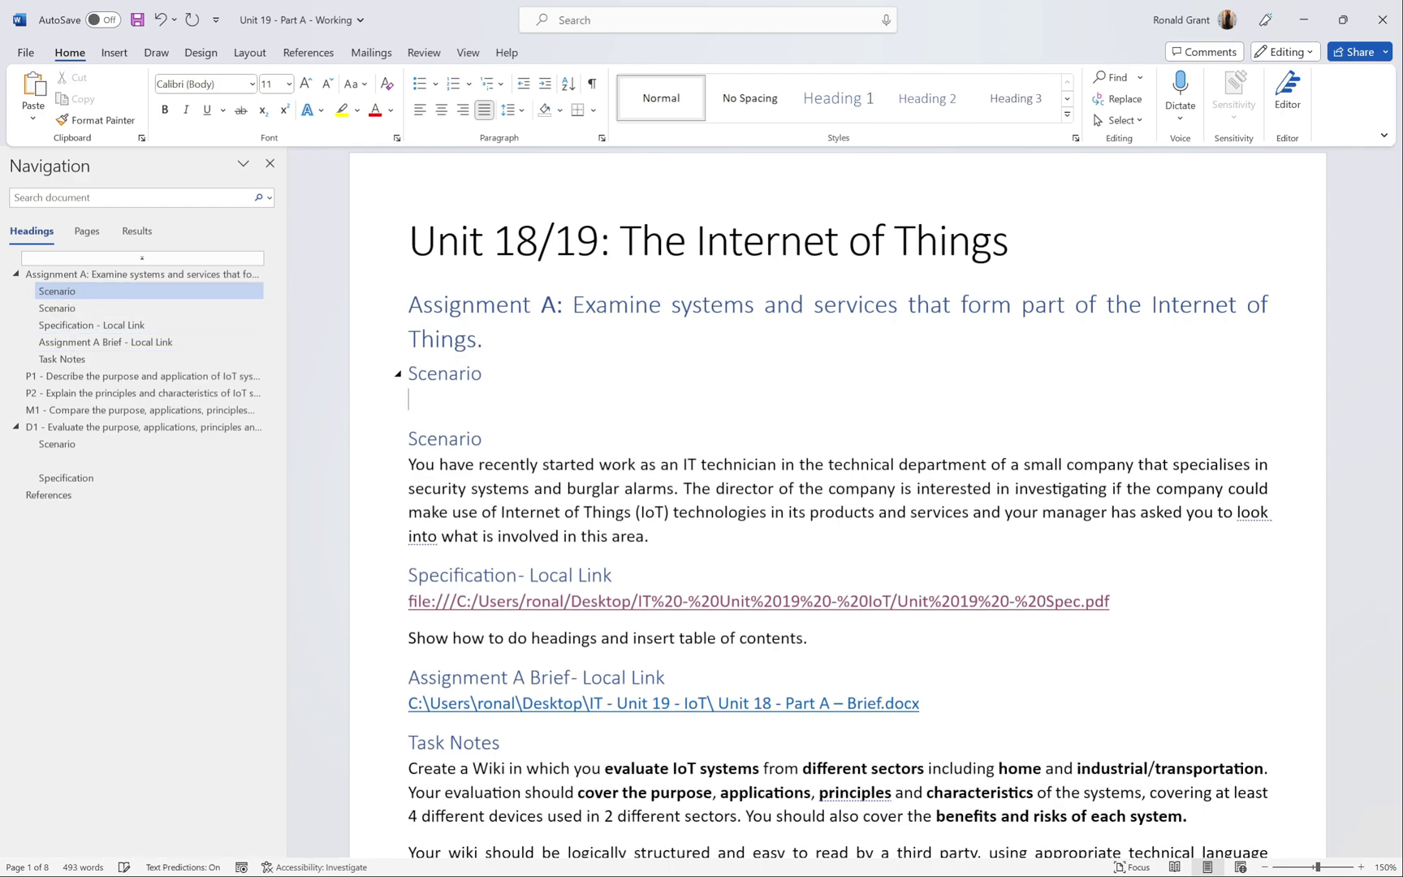
pyautogui.write('Part A')
pyautogui.tripleClick(484, 340)
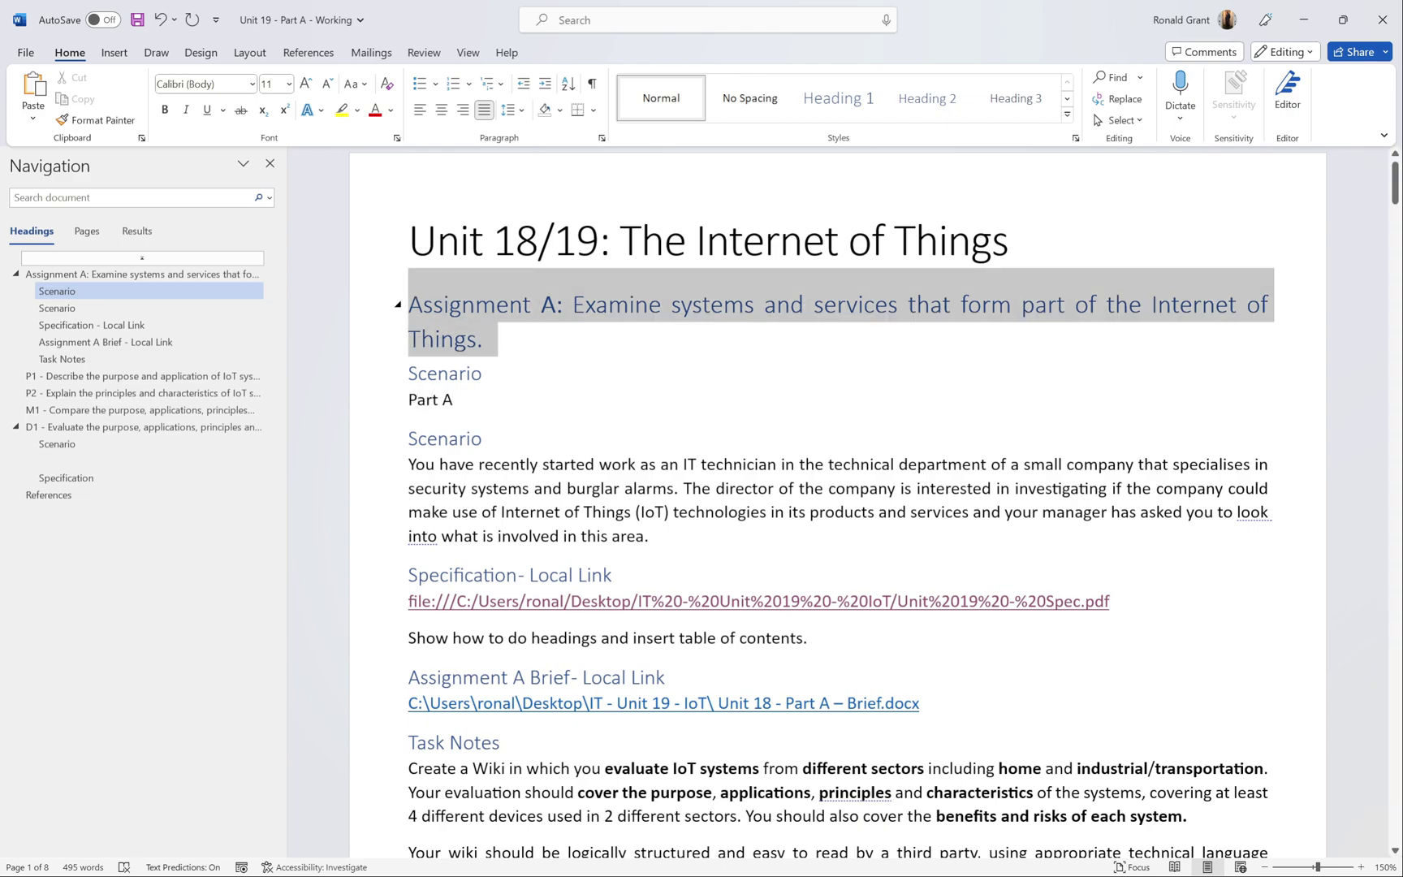
pyautogui.doubleClick(447, 373)
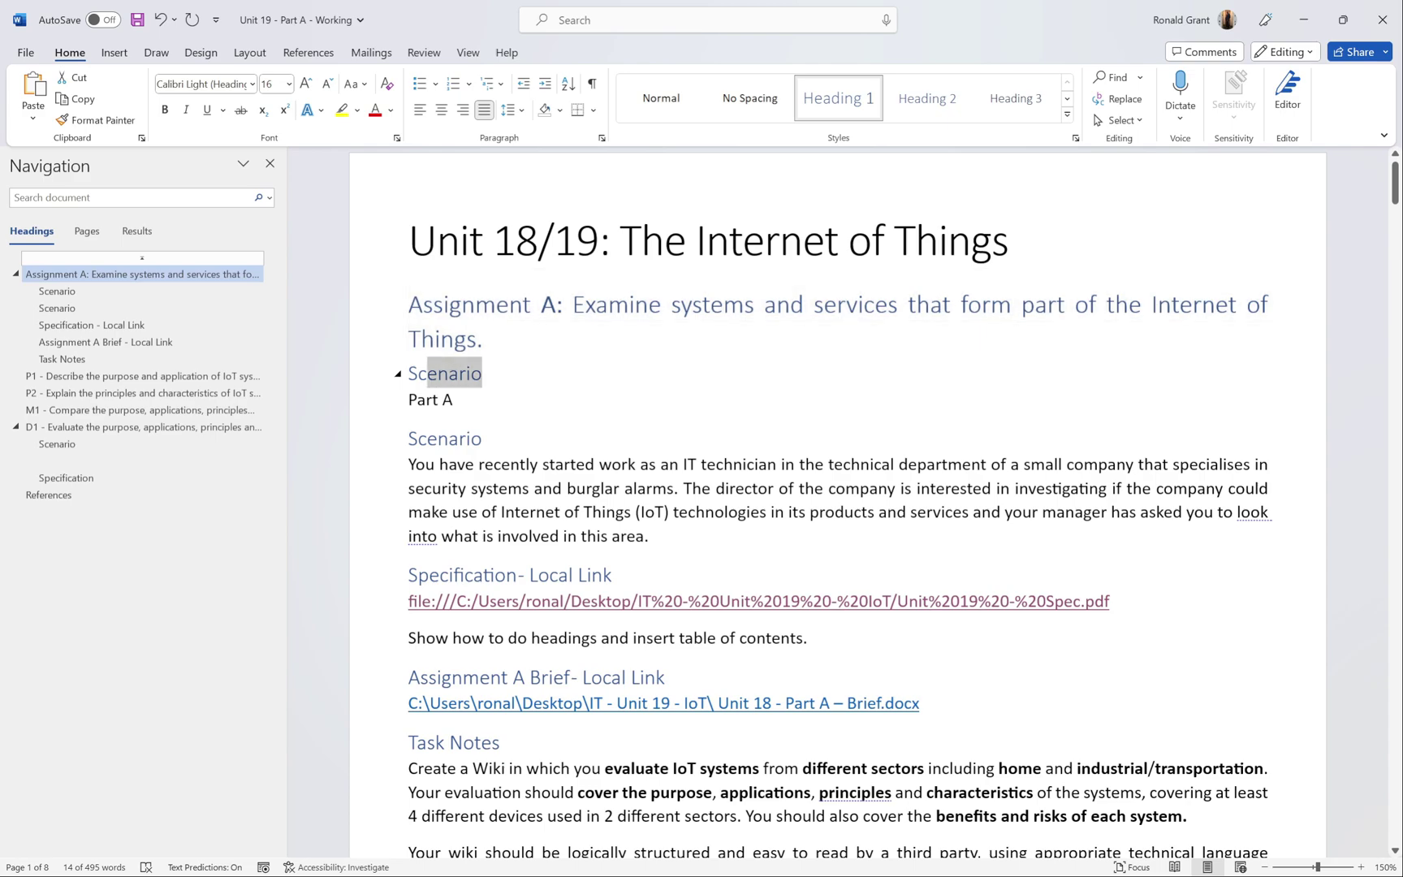
pyautogui.hotkey('ctrl', 'alt', '2')
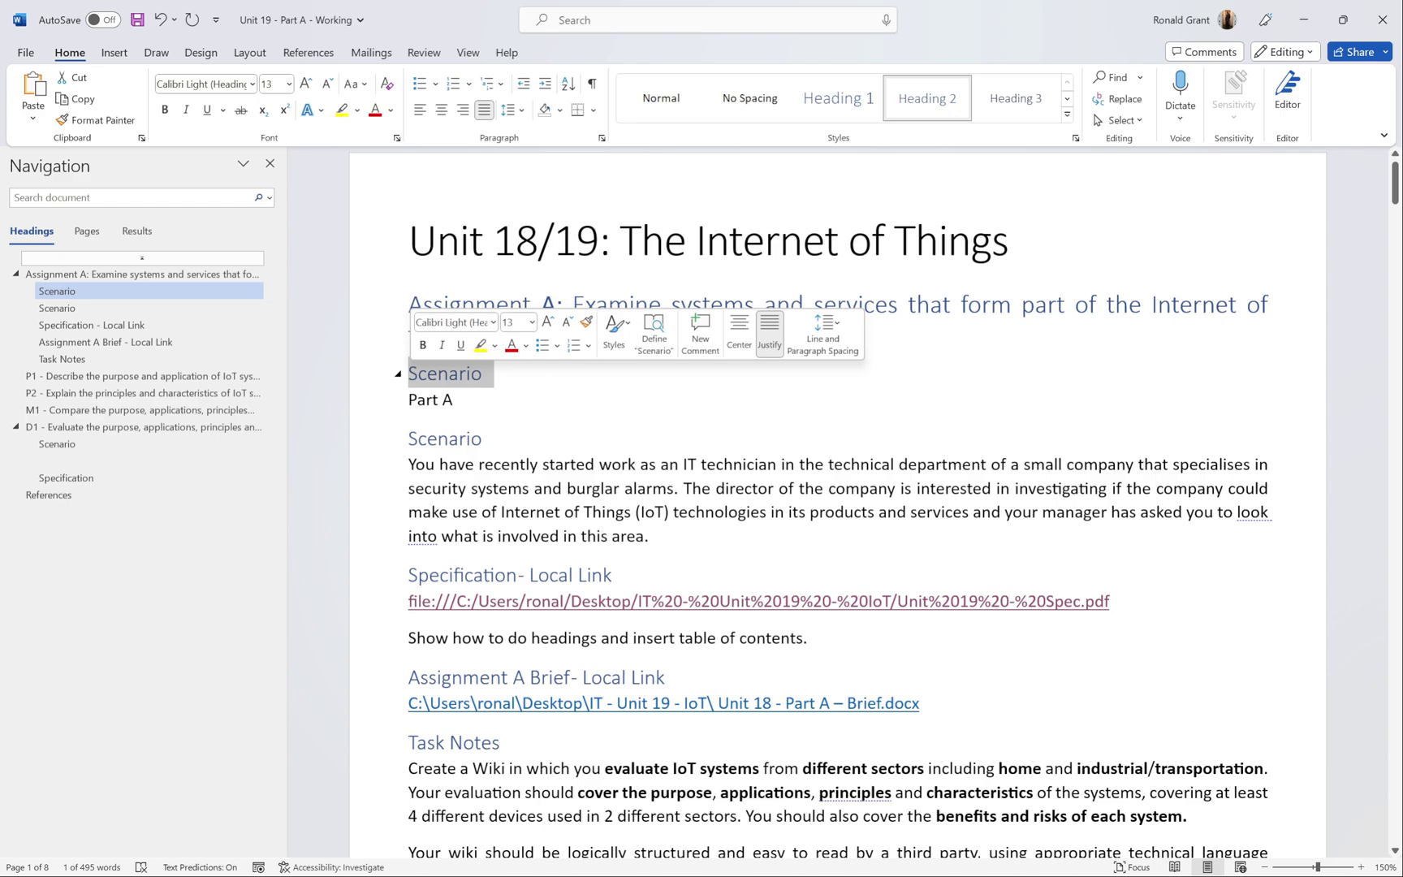
pyautogui.moveTo(463, 402); pyautogui.dragTo(412, 406)
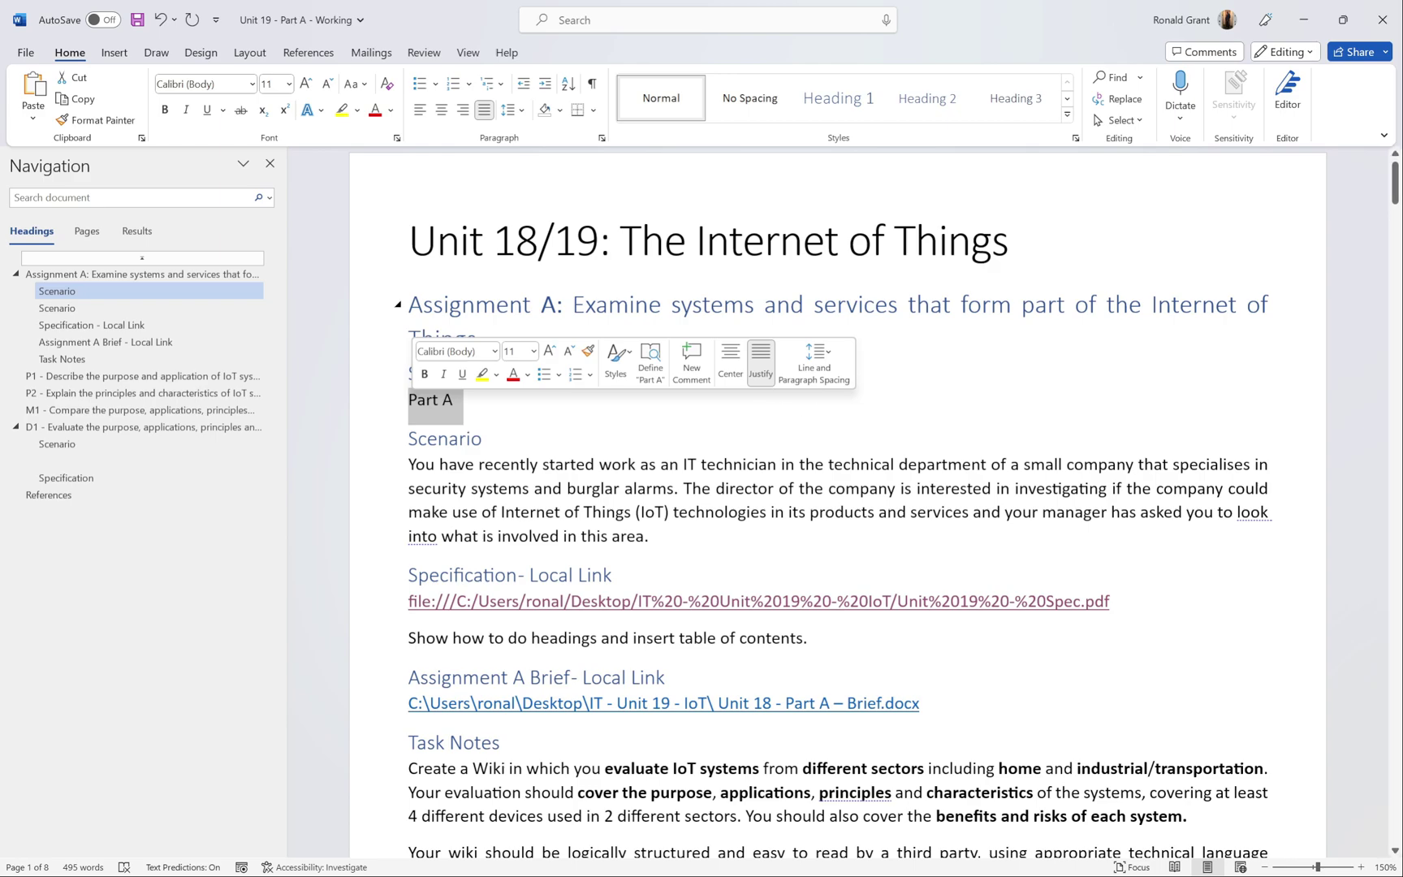
pyautogui.click(1009, 105)
pyautogui.hotkey('ctrl', 'z')
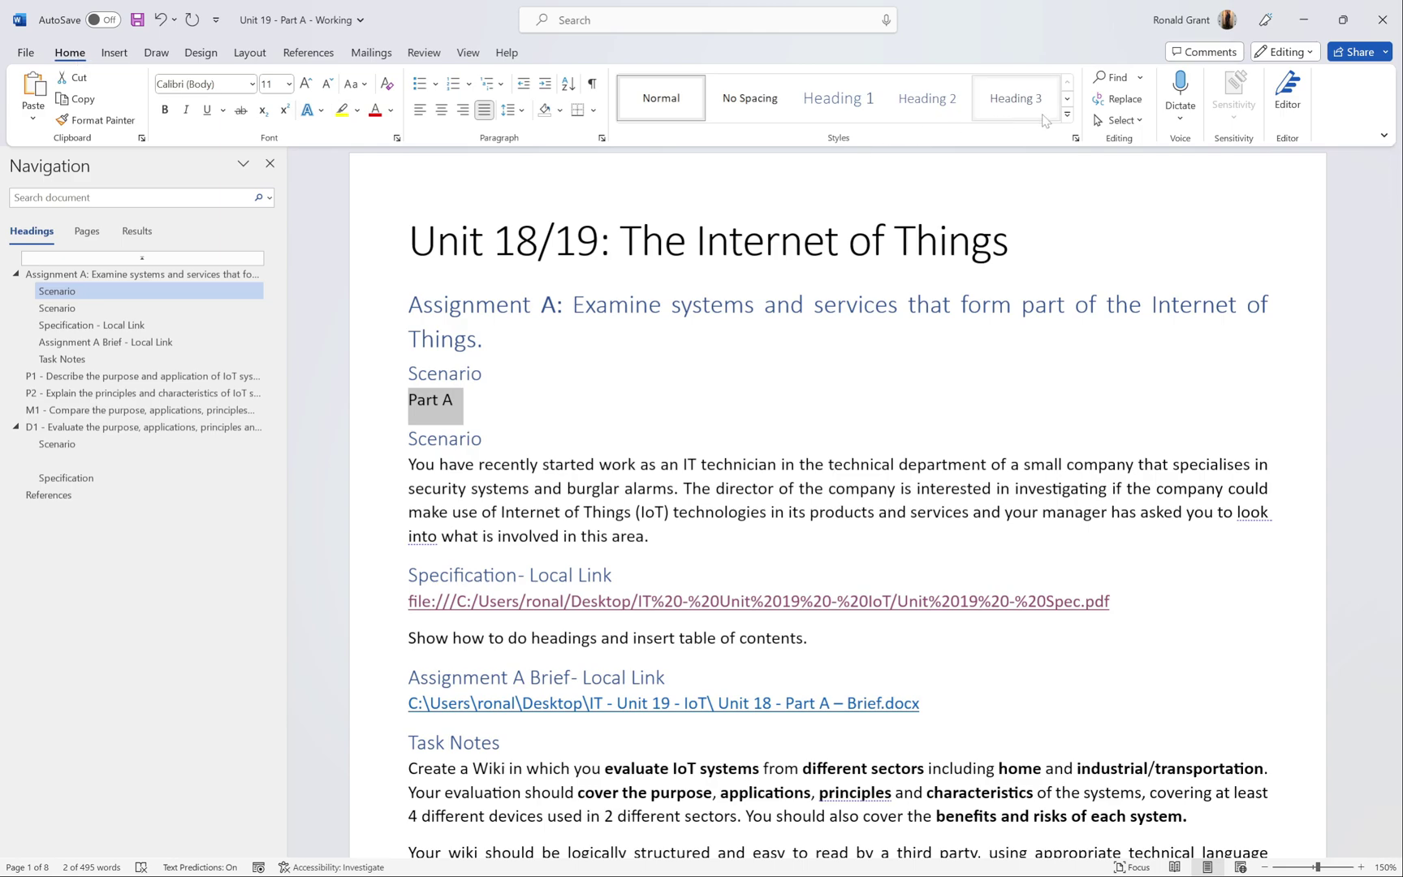
pyautogui.click(1016, 98)
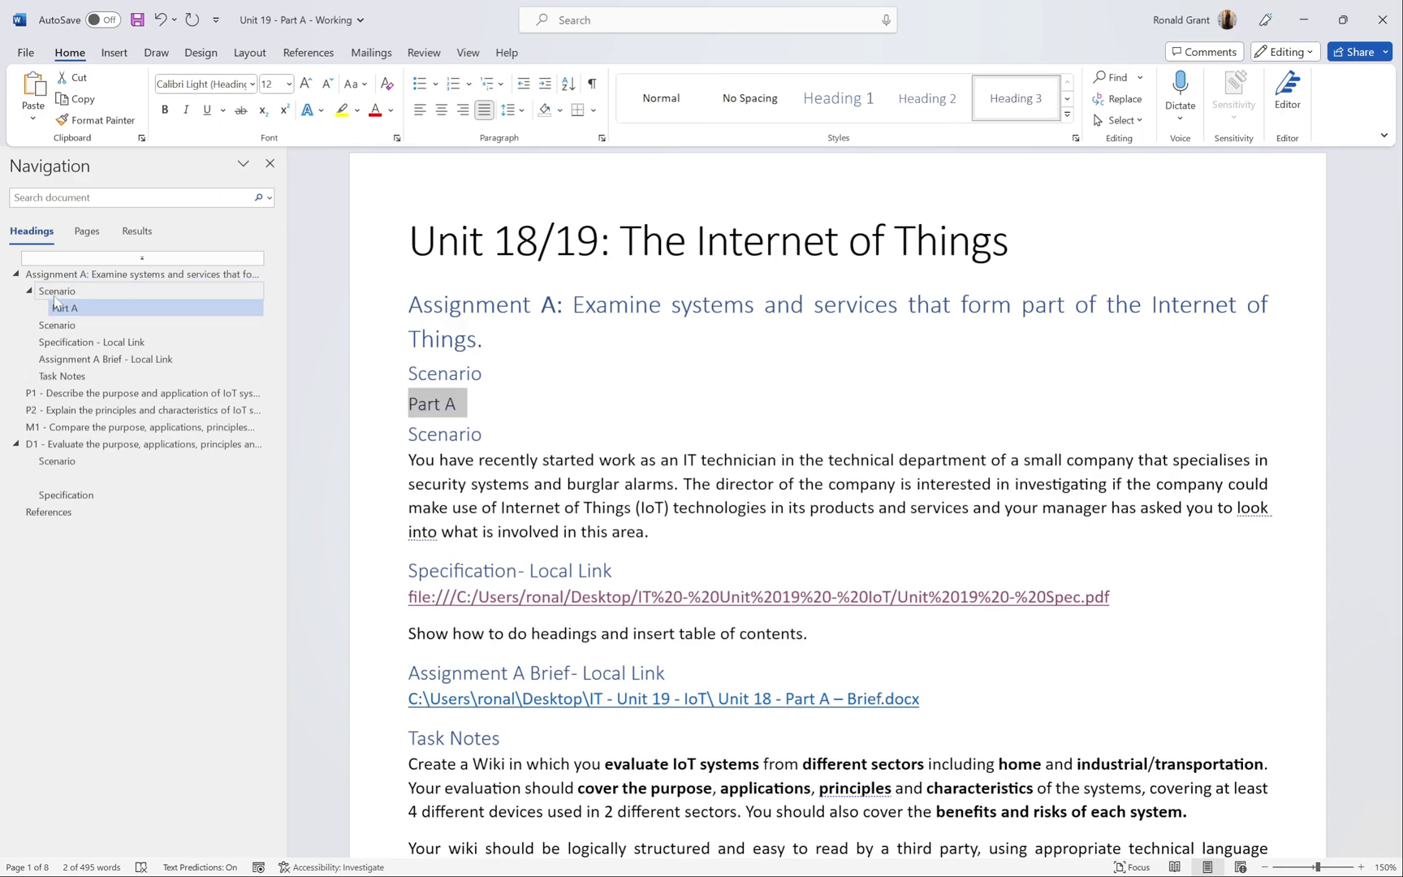
# Step: Add the line "Part A1" below the Part A heading and apply the Heading 4 style to it
pyautogui.moveTo(486, 339); pyautogui.dragTo(412, 312)
pyautogui.click(471, 374)
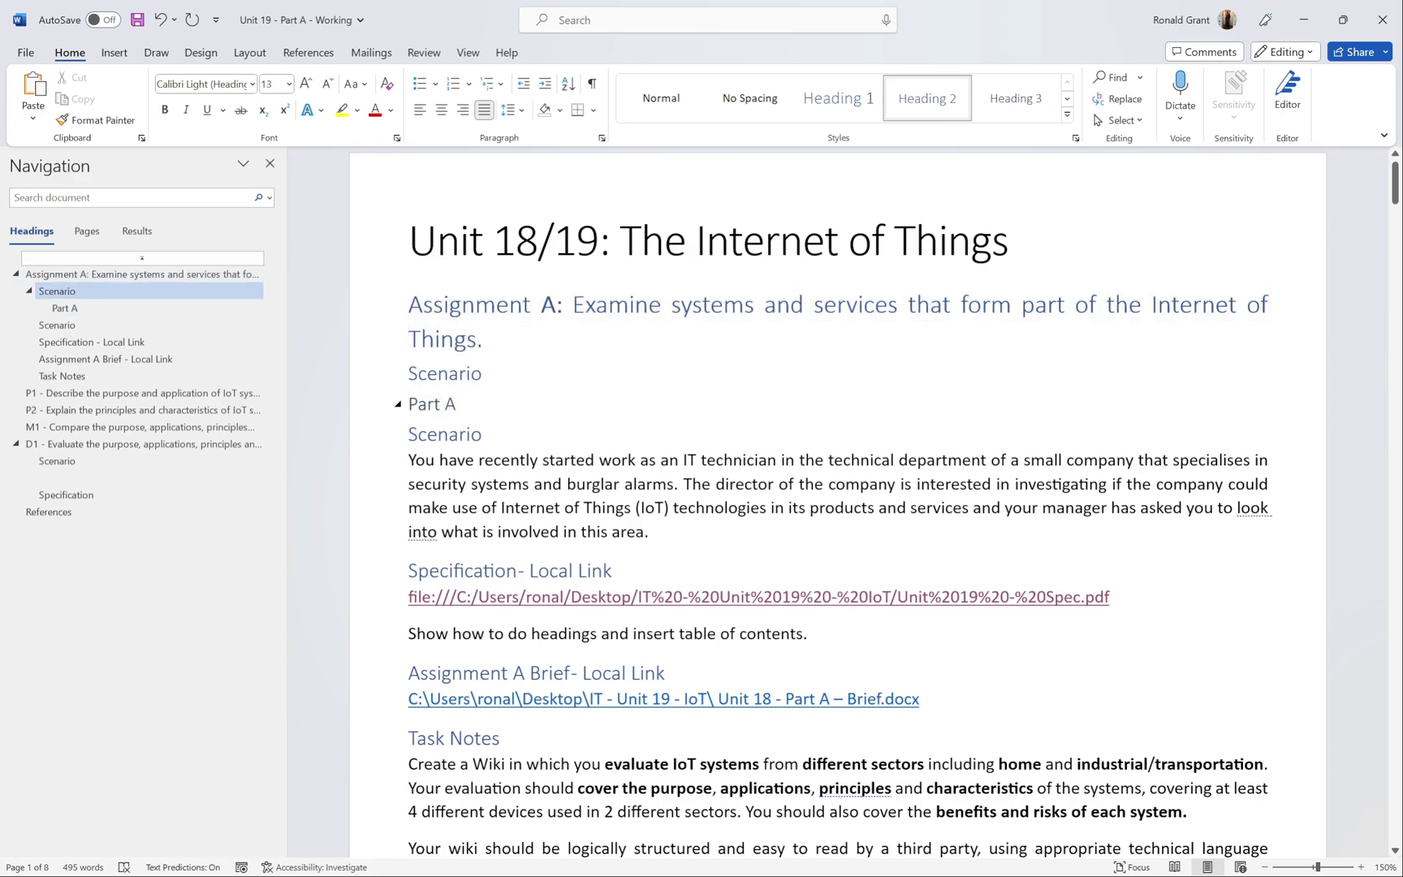
pyautogui.click(542, 406)
pyautogui.press('Return')
pyautogui.write('part A1')
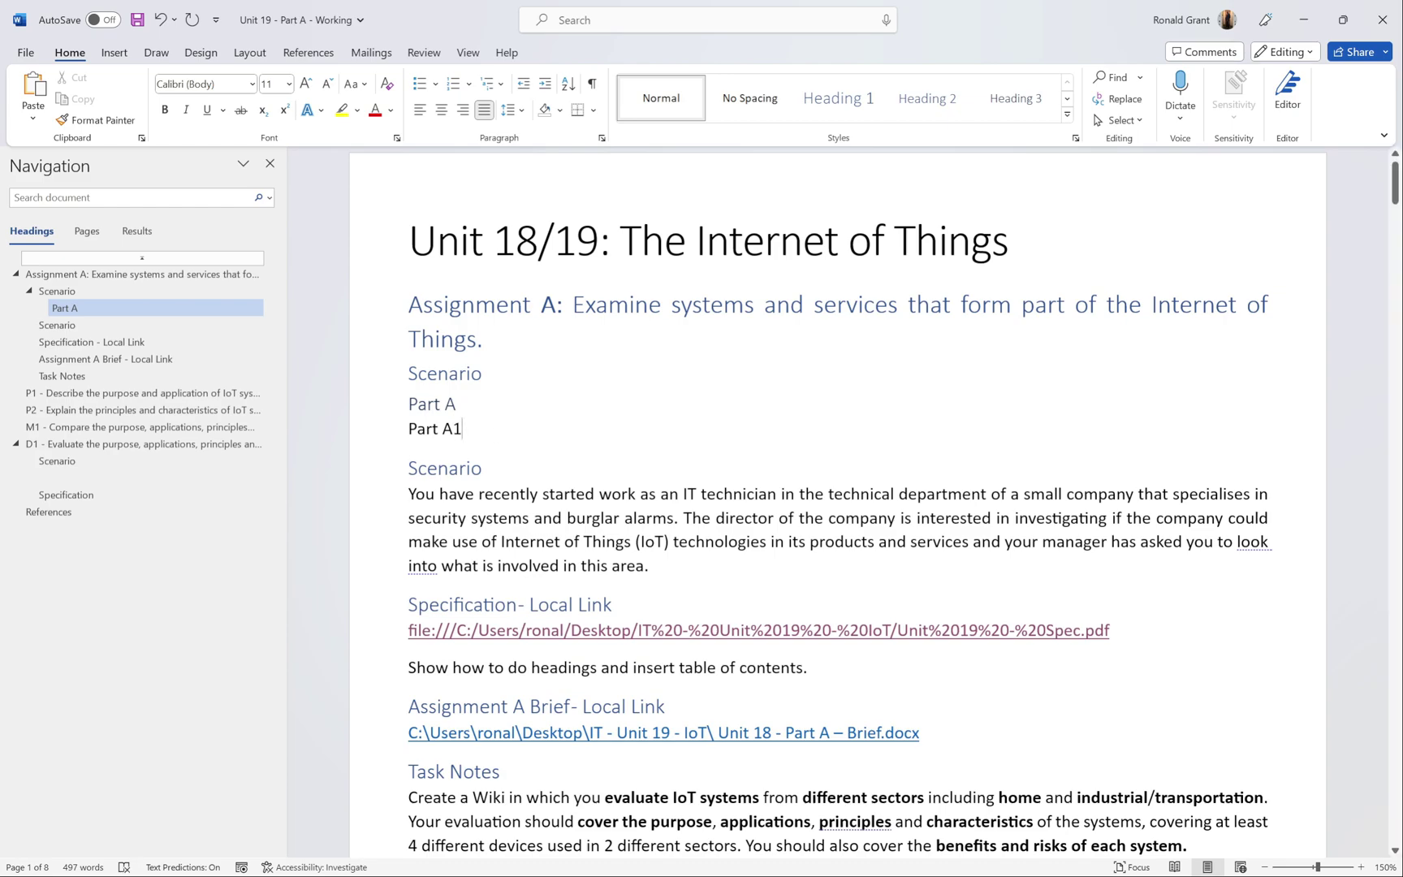
pyautogui.moveTo(464, 429); pyautogui.dragTo(407, 428)
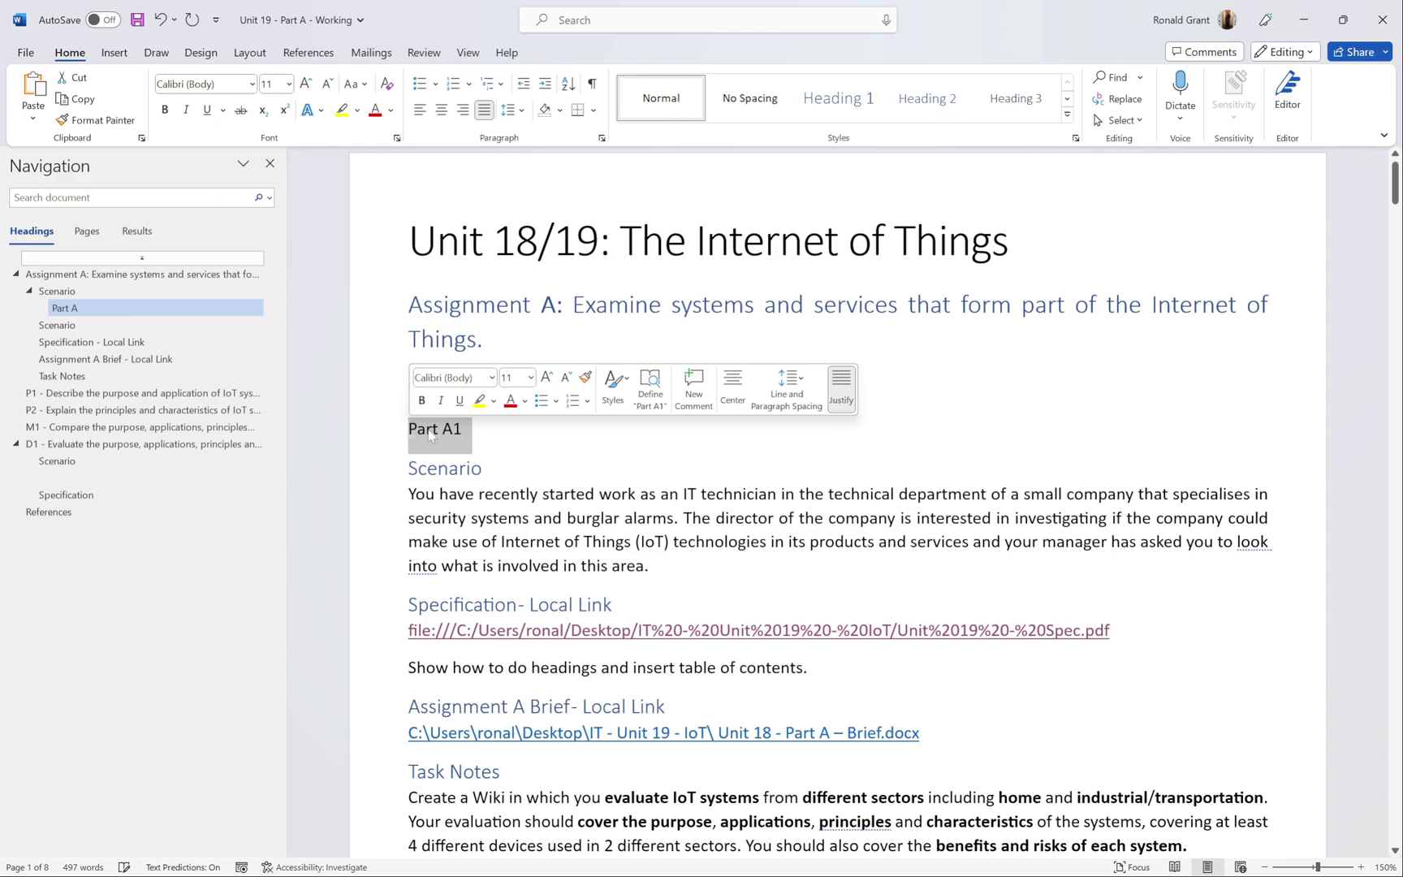
pyautogui.click(1067, 115)
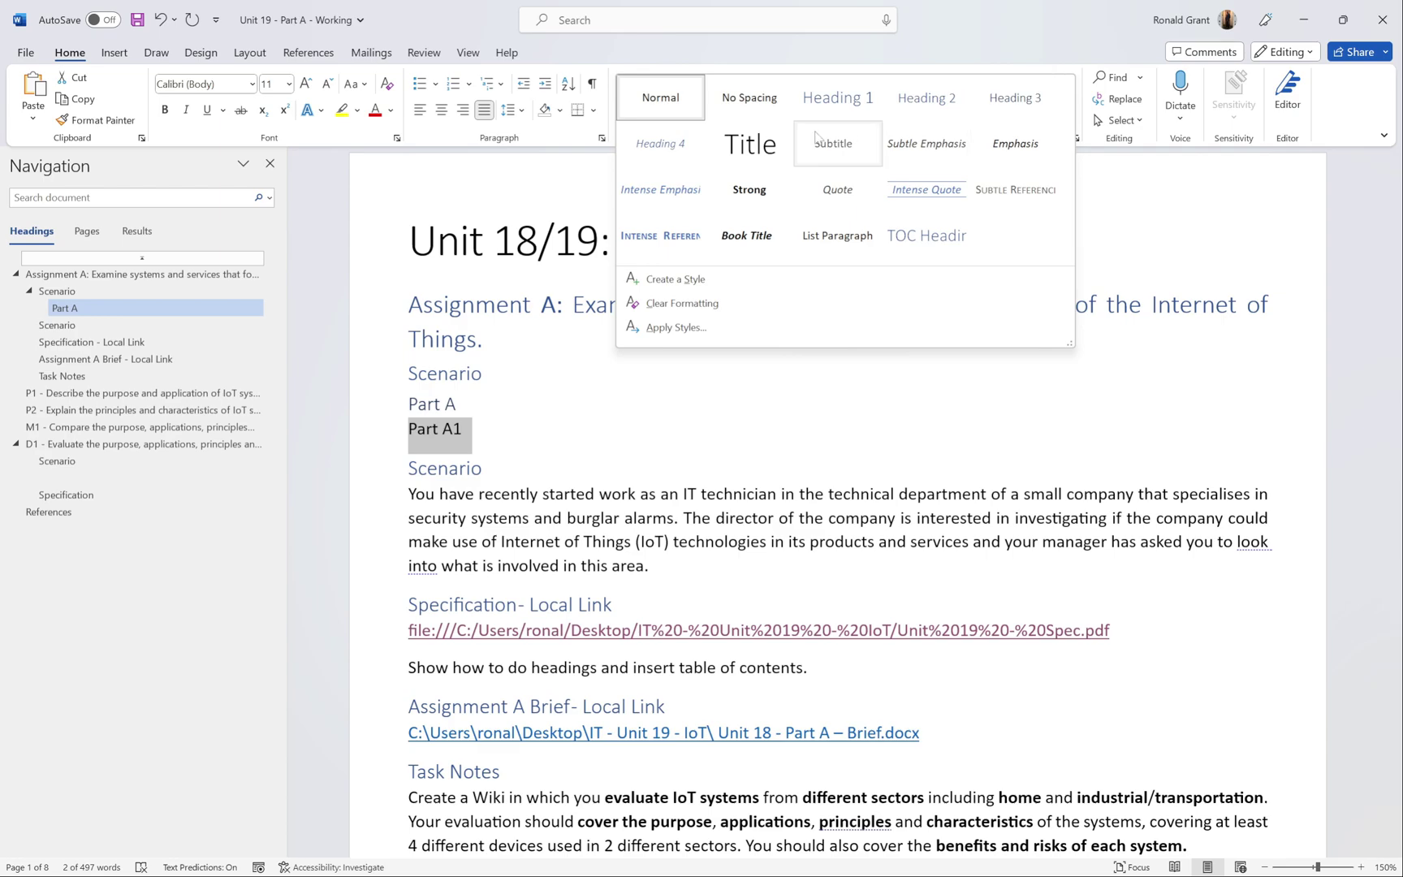
pyautogui.click(662, 146)
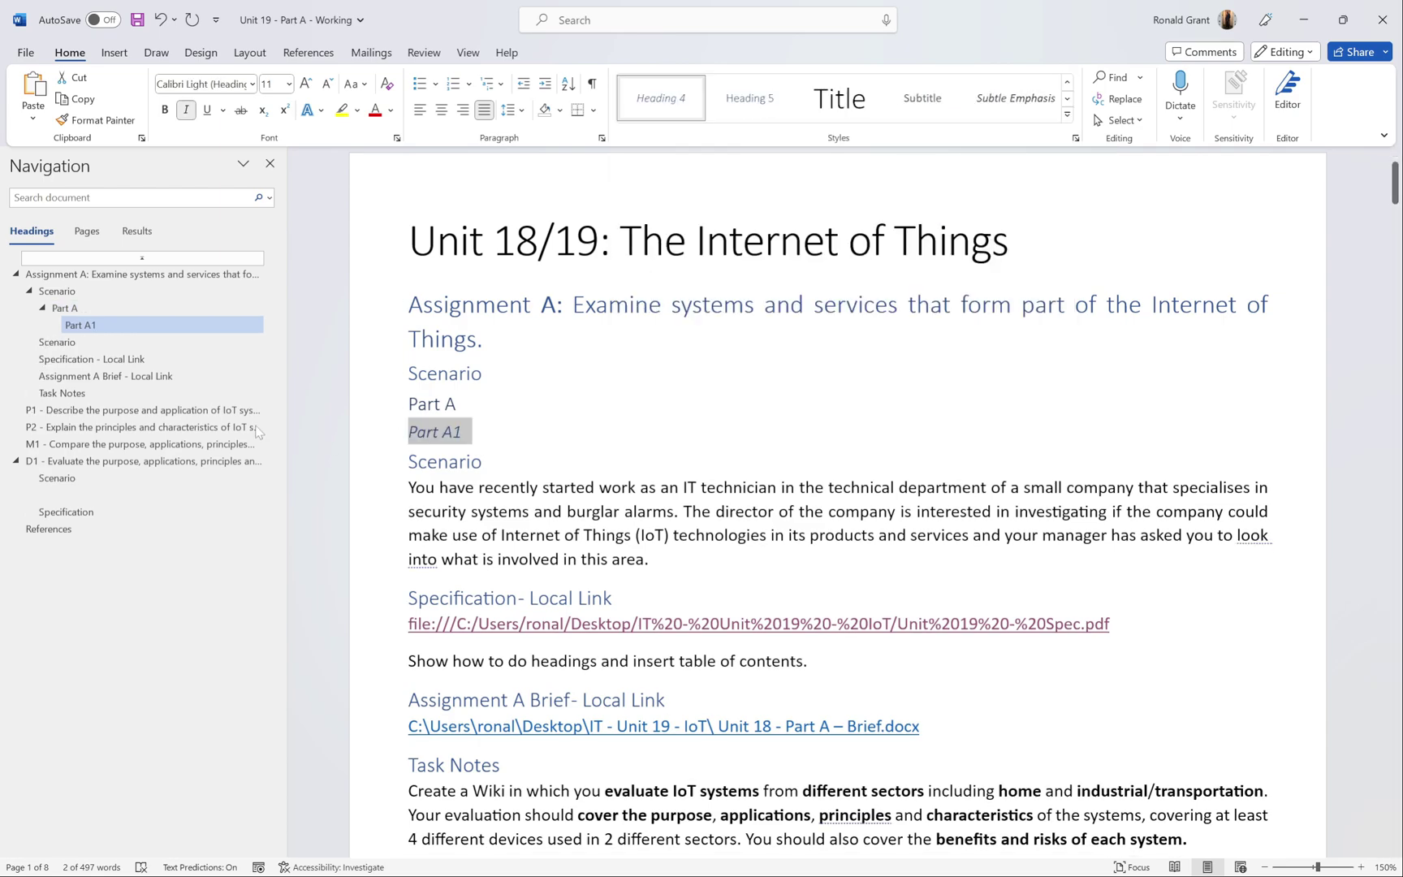
# Step: Go through the nested Scenario, Part A and Part A1 headings in the document outline
pyautogui.click(63, 294)
pyautogui.click(75, 308)
pyautogui.click(91, 325)
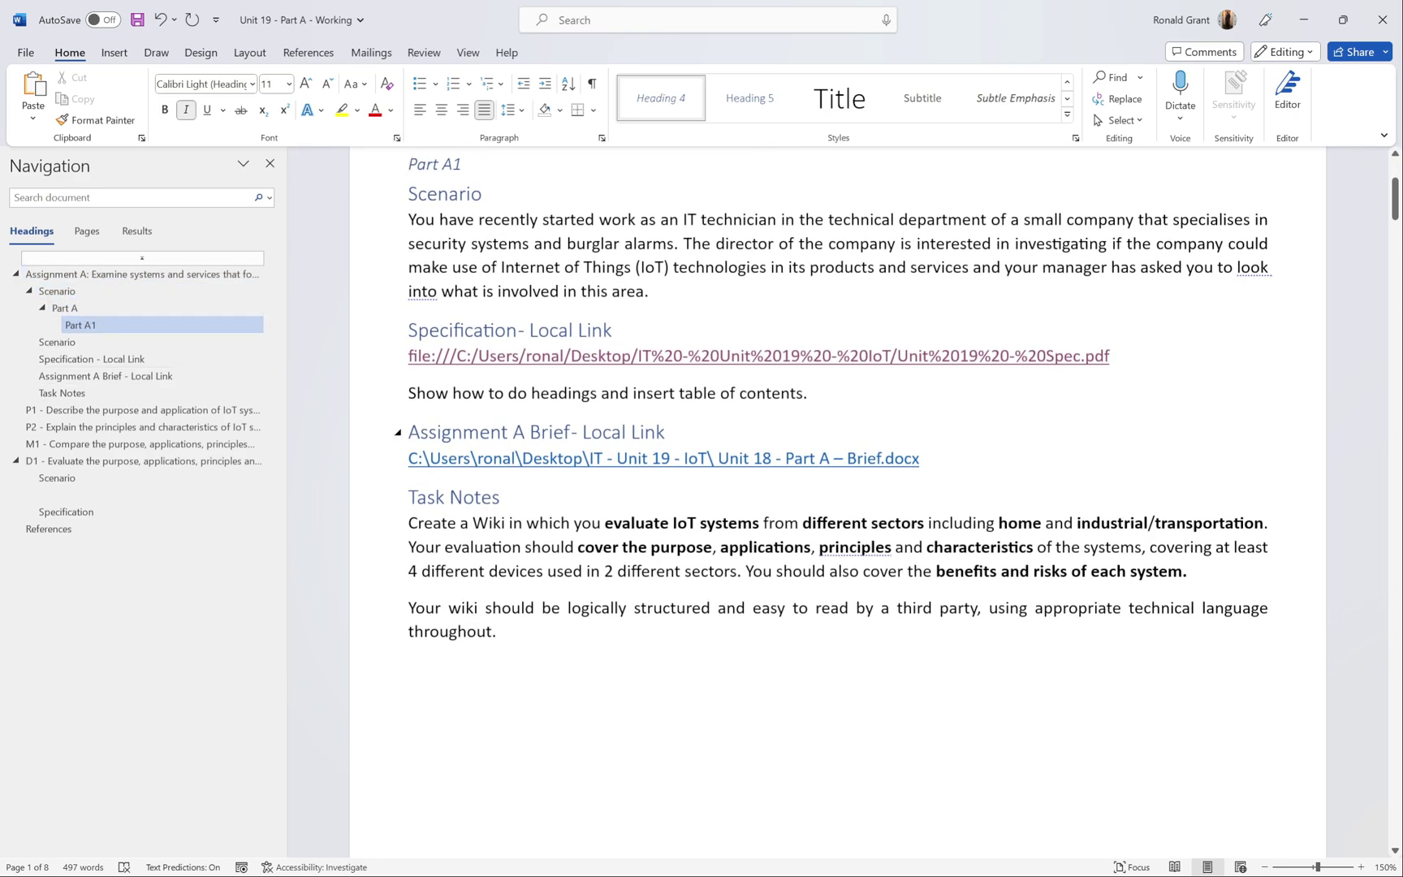
# Step: Delete the added Scenario, Part A and Part A1 headings below the Assignment A heading
pyautogui.click(488, 393)
pyautogui.scroll(3, 487, 392)
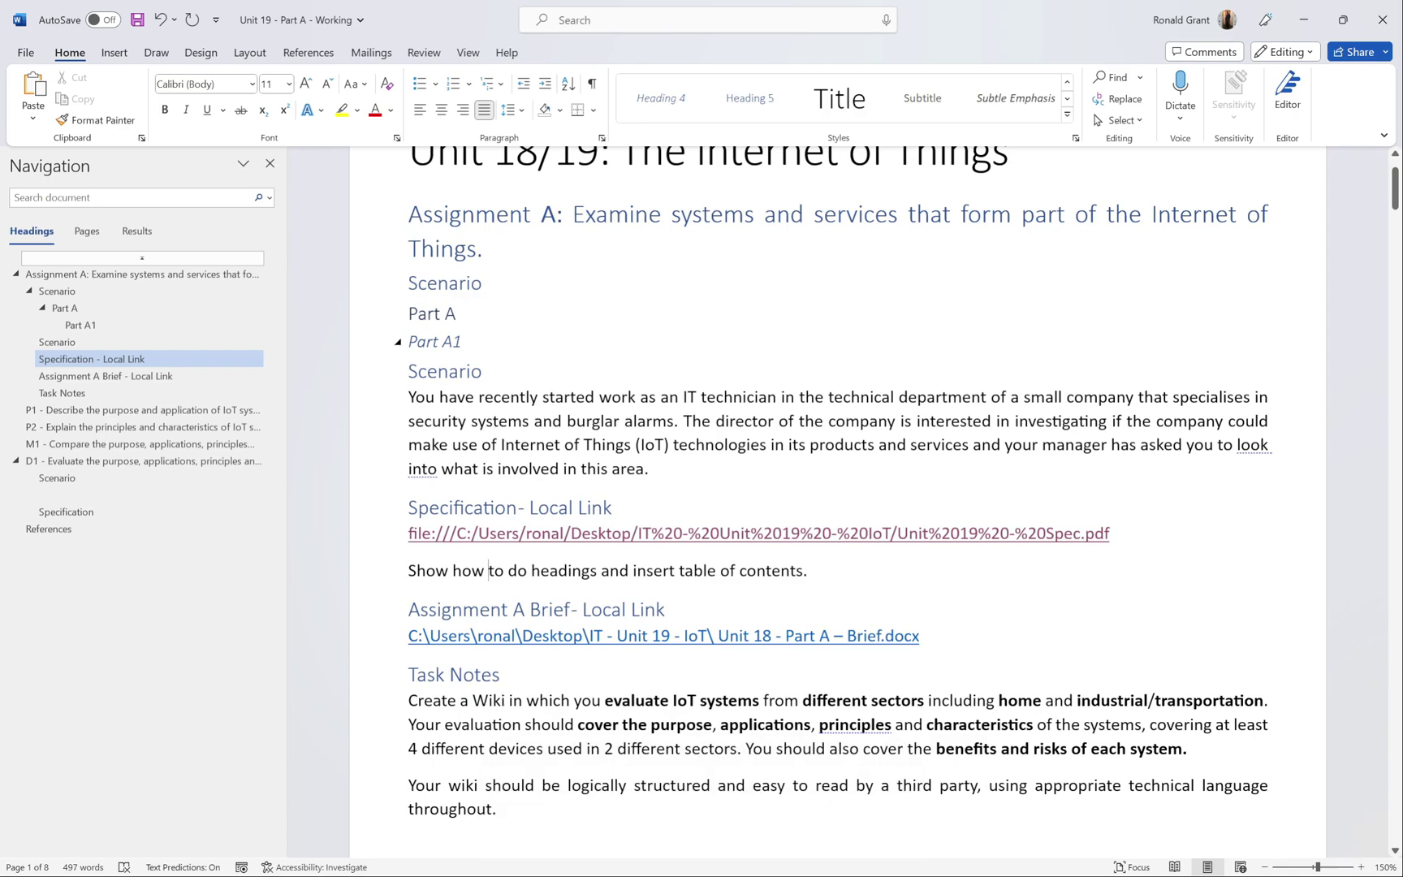
pyautogui.moveTo(469, 345); pyautogui.dragTo(384, 298)
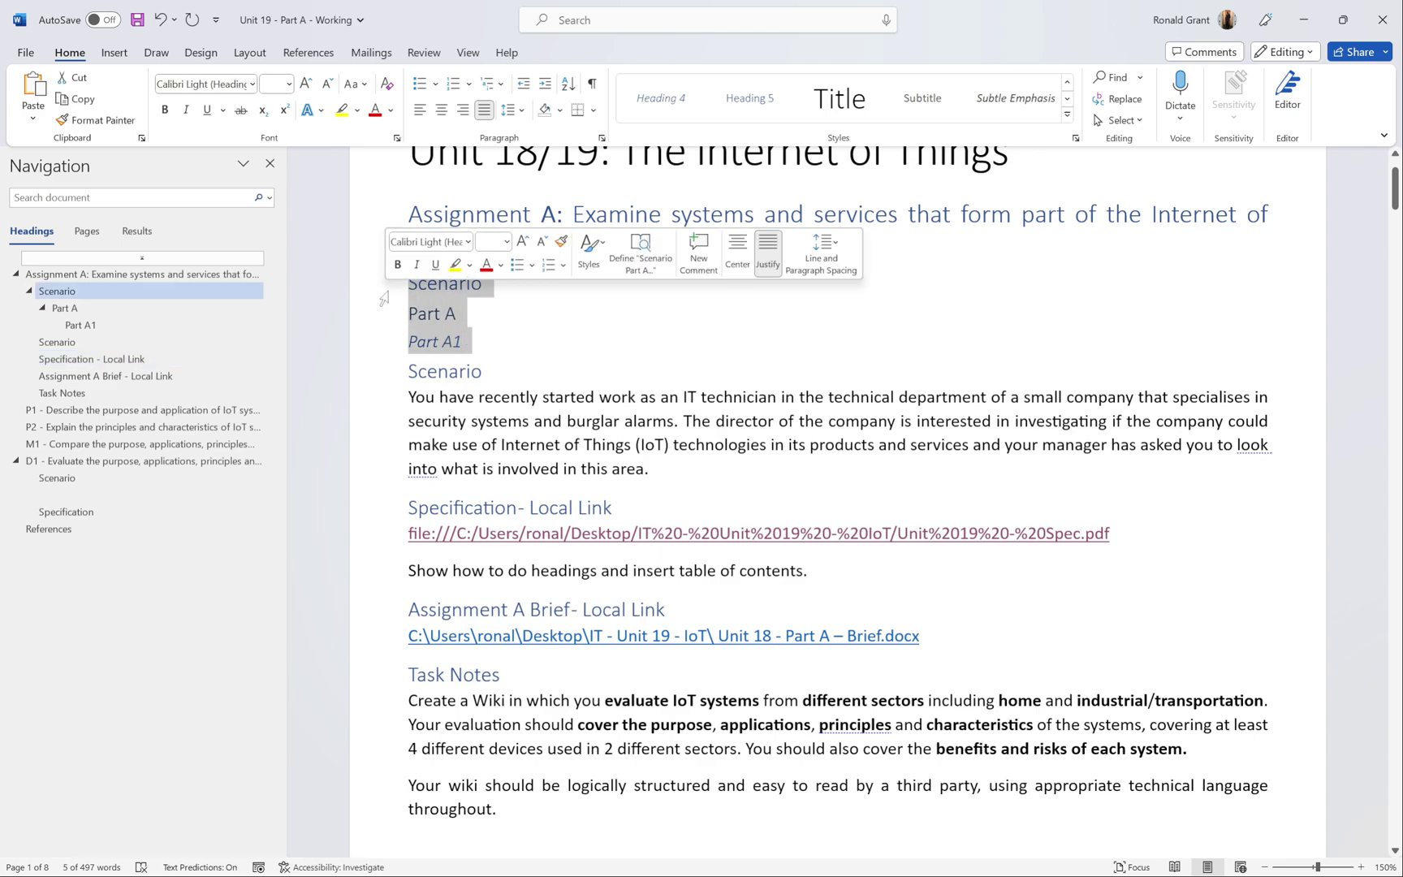
pyautogui.press('Delete')
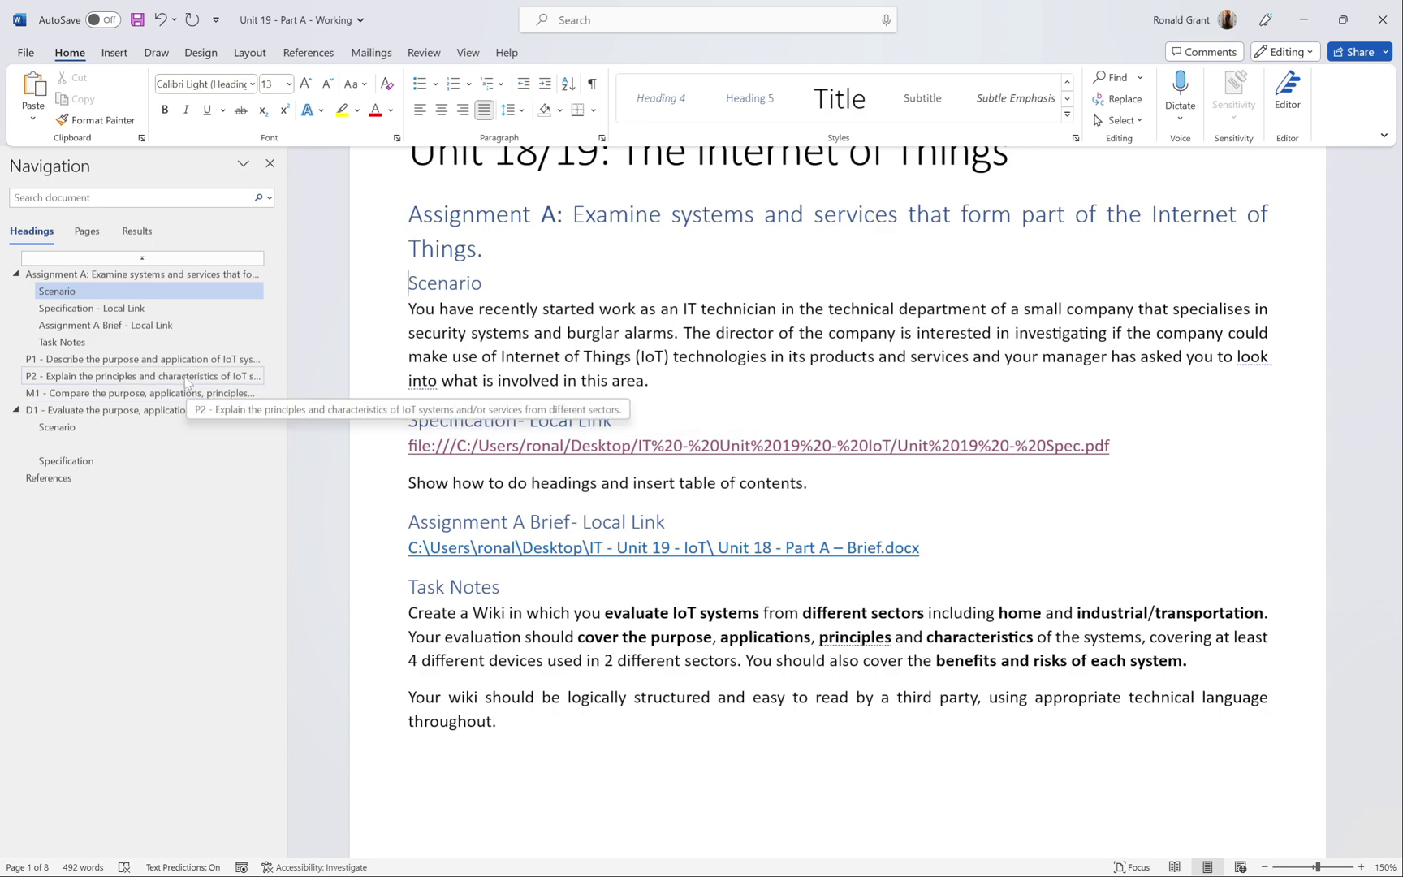
# Step: Look over the Contents page and go to the end of the Scenario paragraph in the D1 section
pyautogui.scroll(-8, 836, 503)
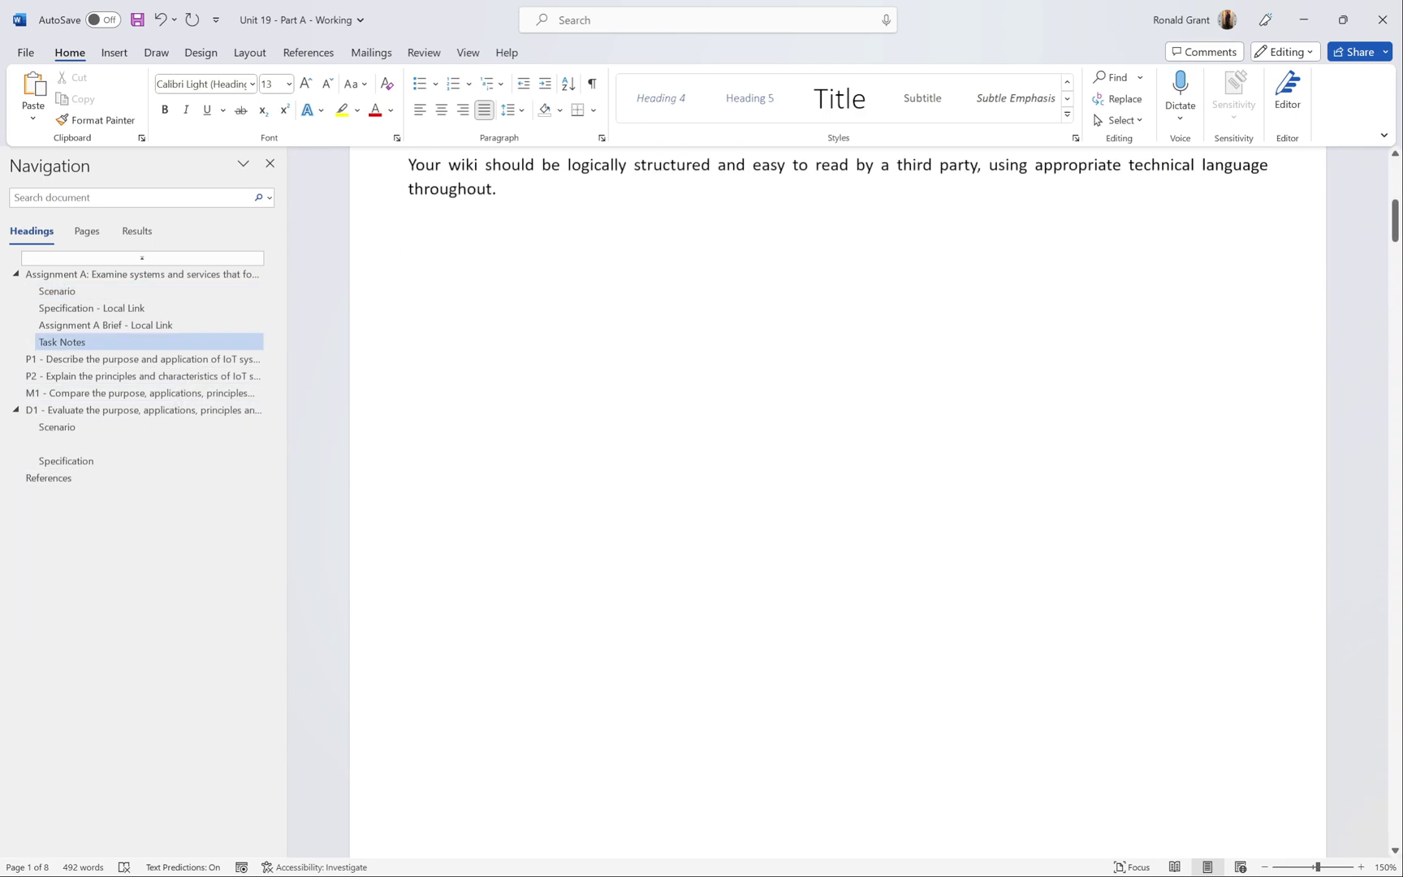
pyautogui.scroll(-8, 836, 504)
pyautogui.scroll(12, 836, 504)
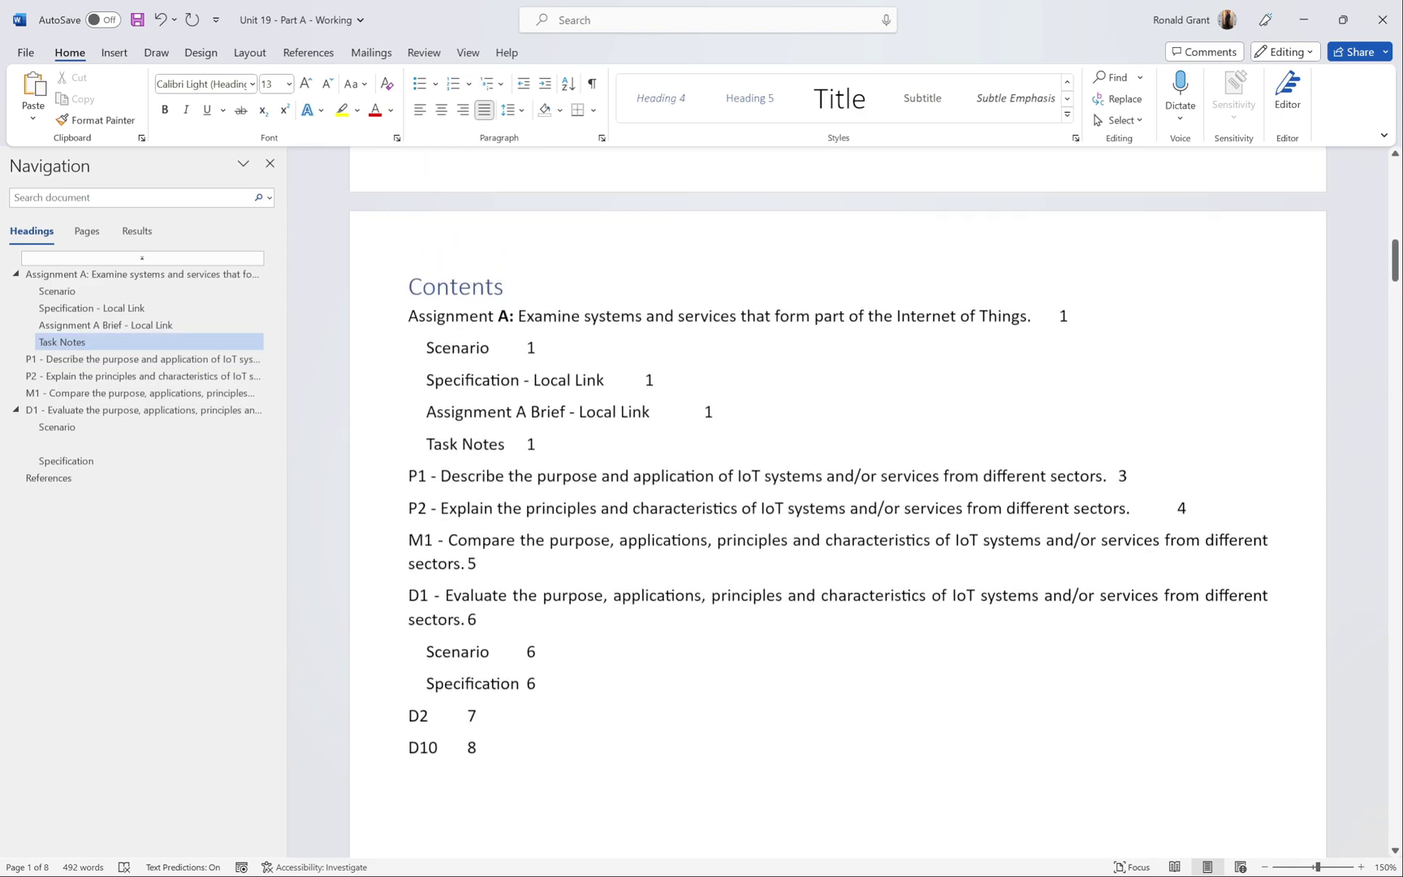
pyautogui.scroll(10, 836, 504)
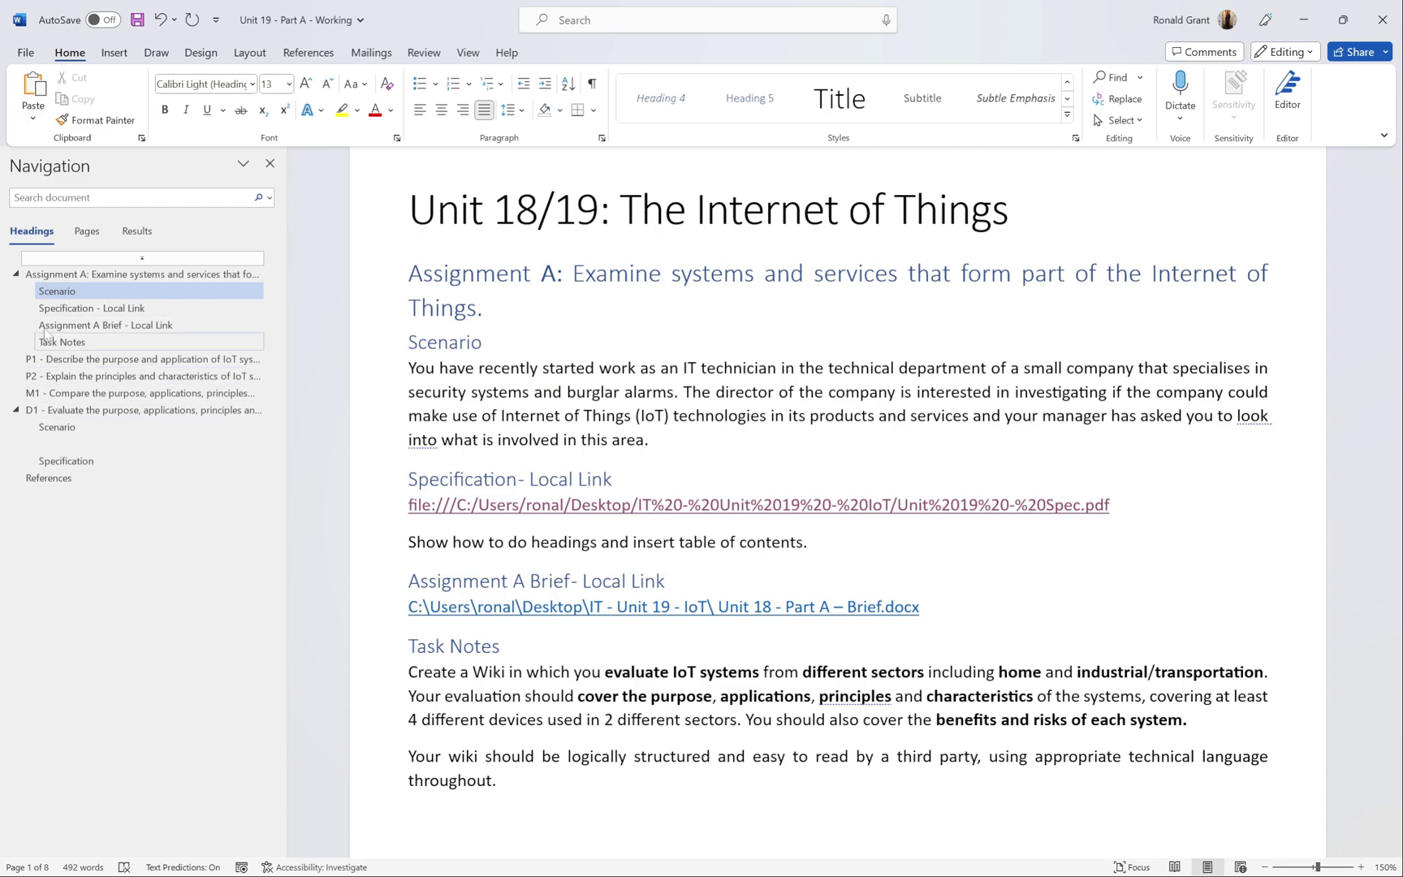
pyautogui.click(66, 412)
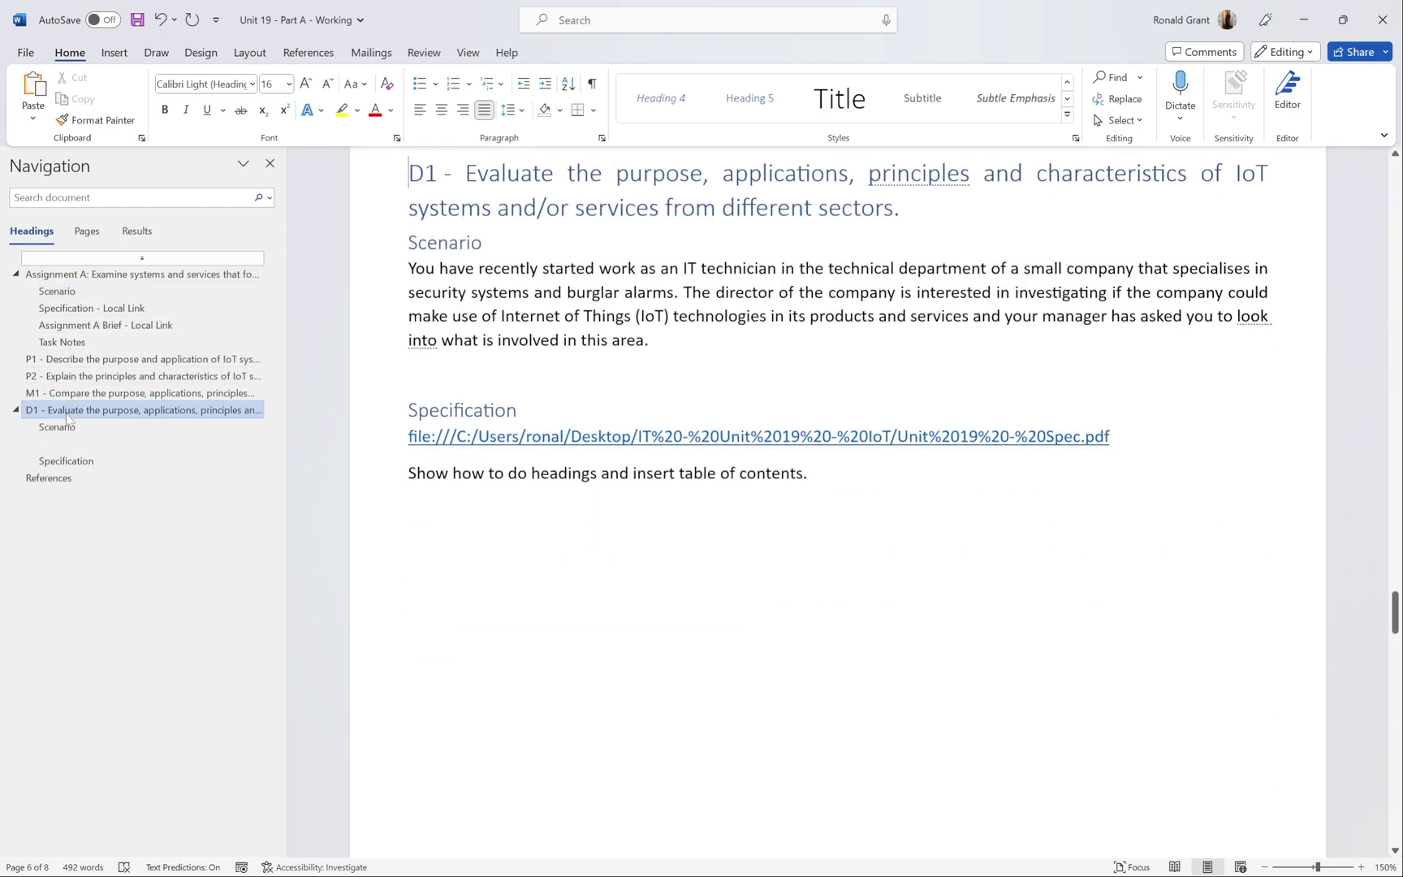
pyautogui.click(651, 340)
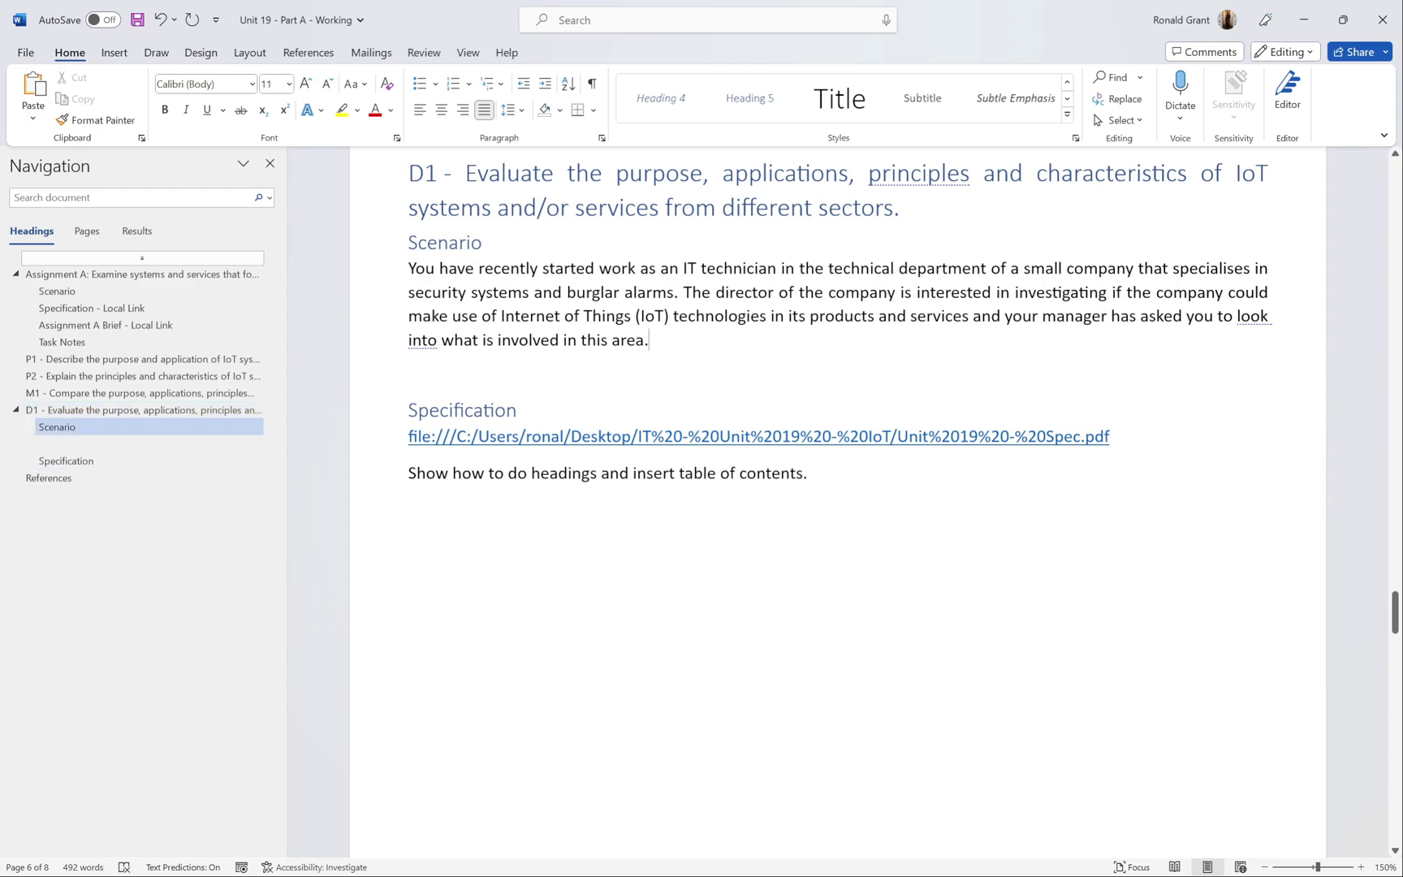